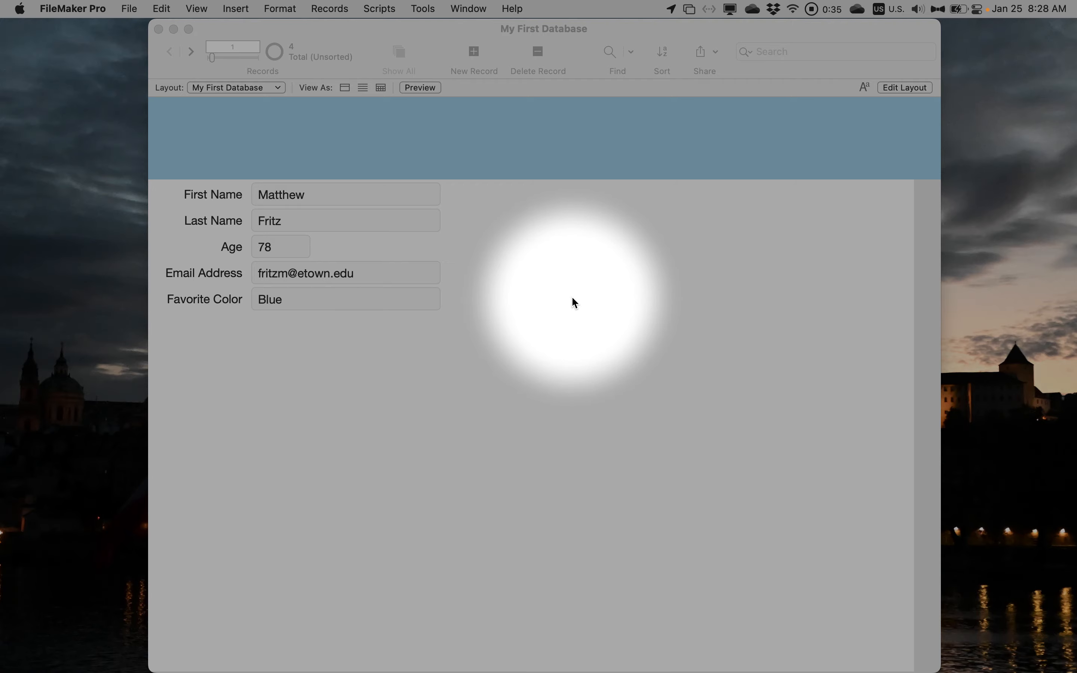
key(F1)
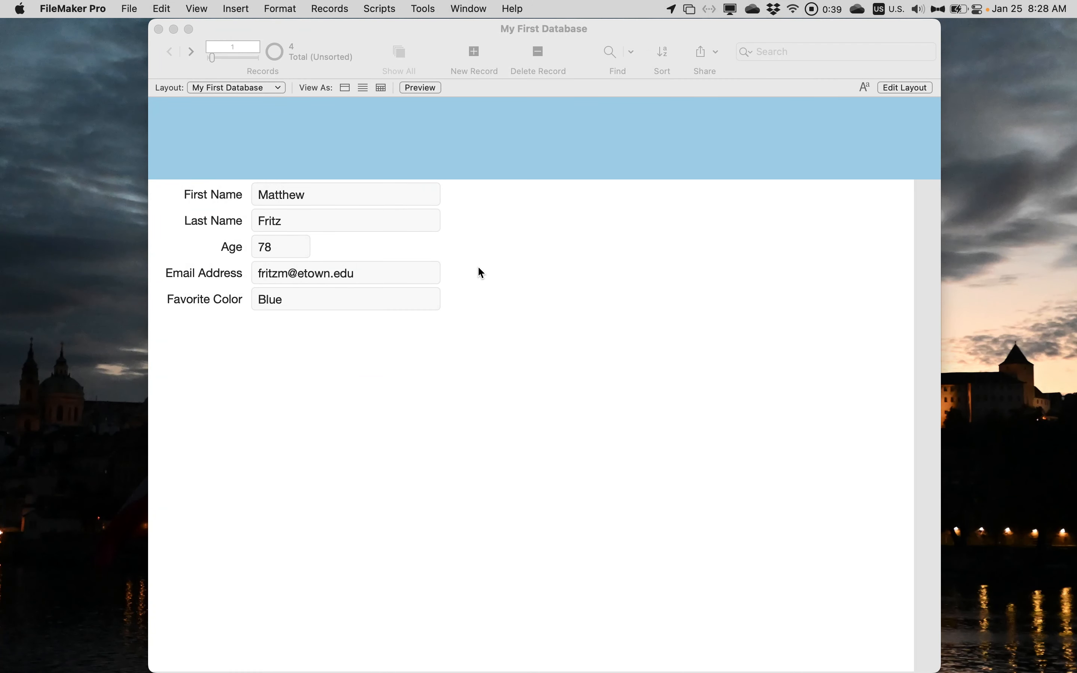
click(555, 157)
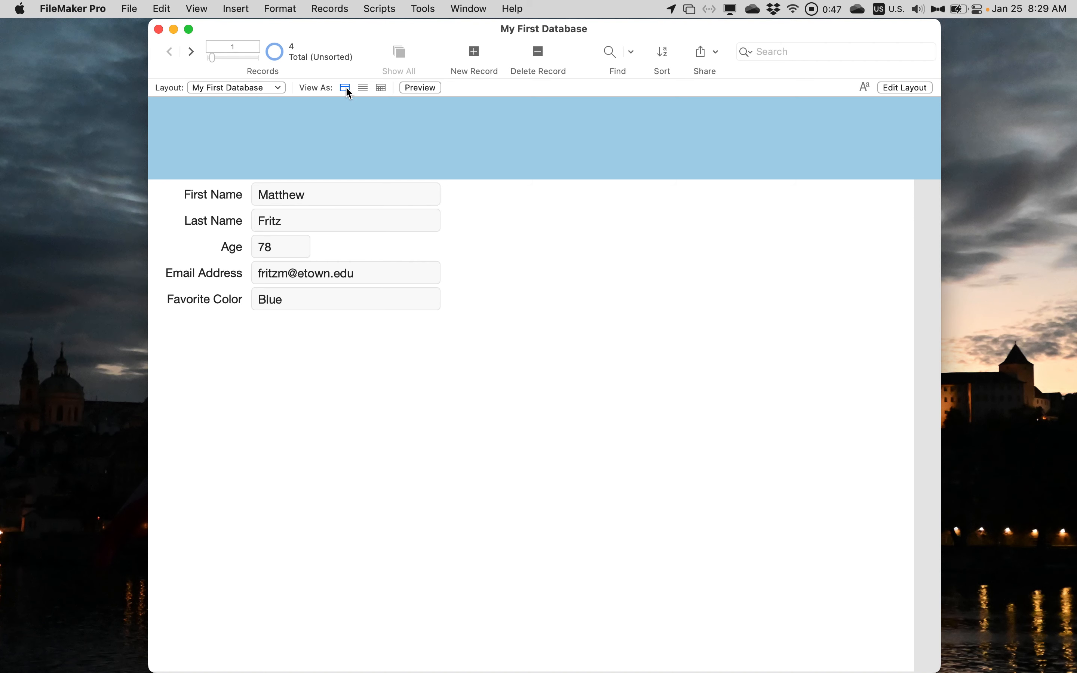
key(ctrl+super+space)
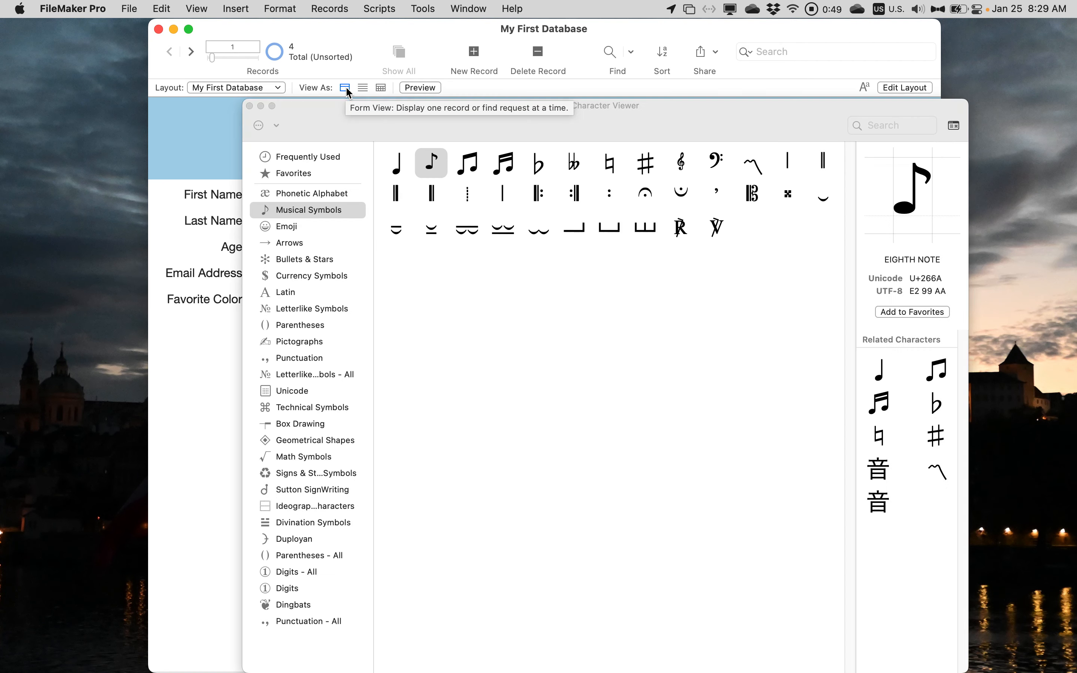
click(249, 106)
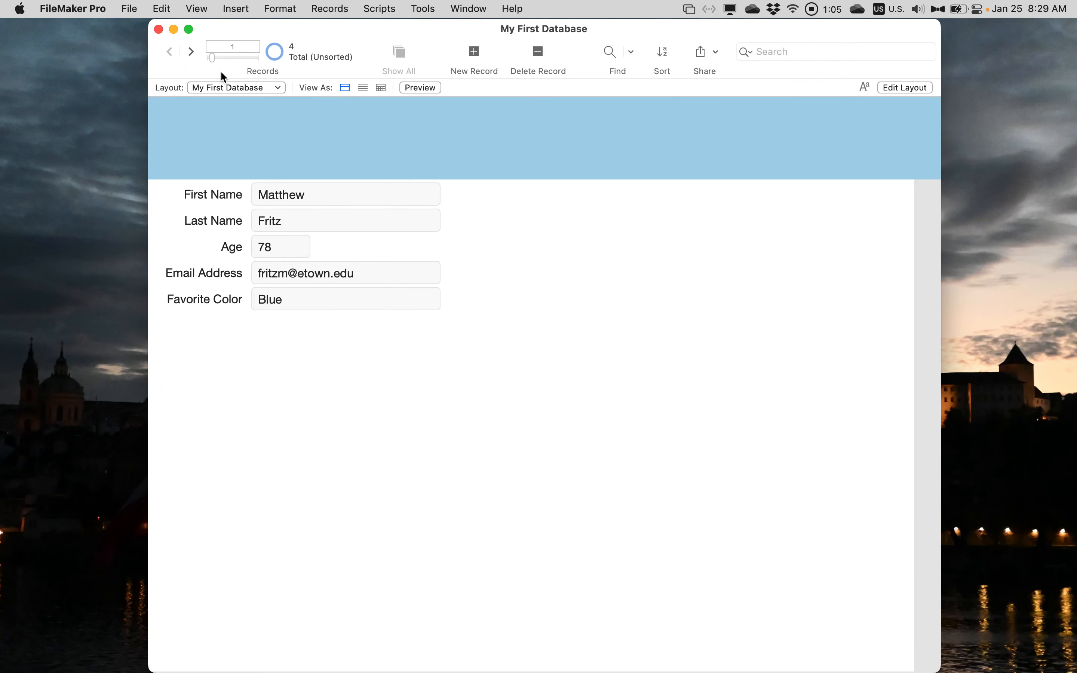
Step: Browse forward and backward through the database records in Form View to examine their field values
click(192, 52)
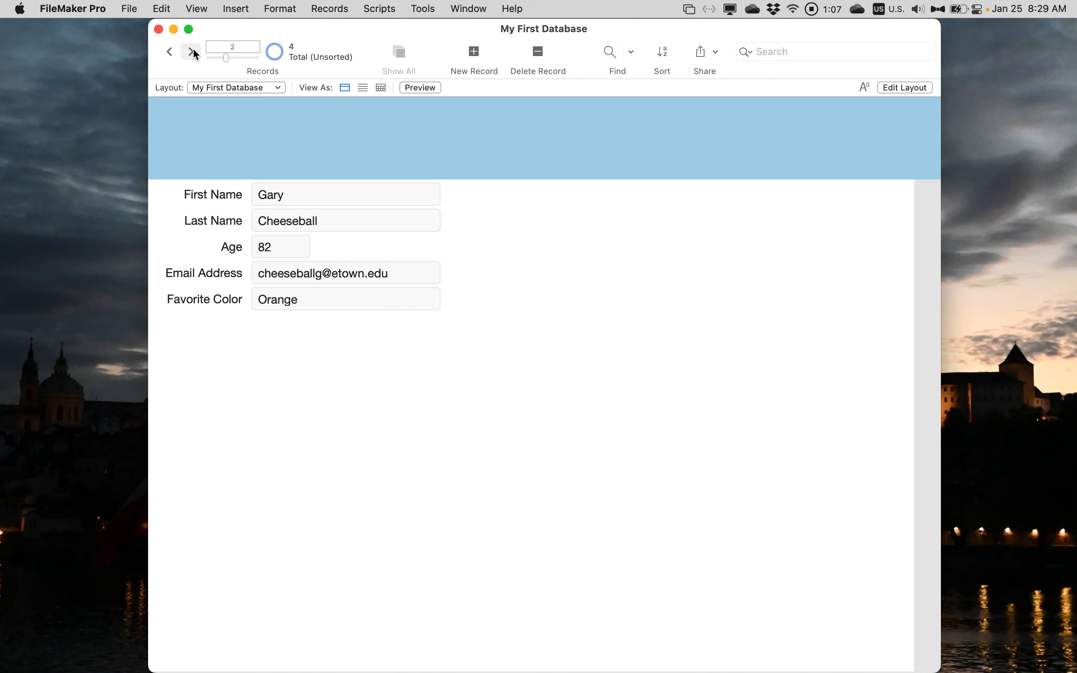
click(192, 52)
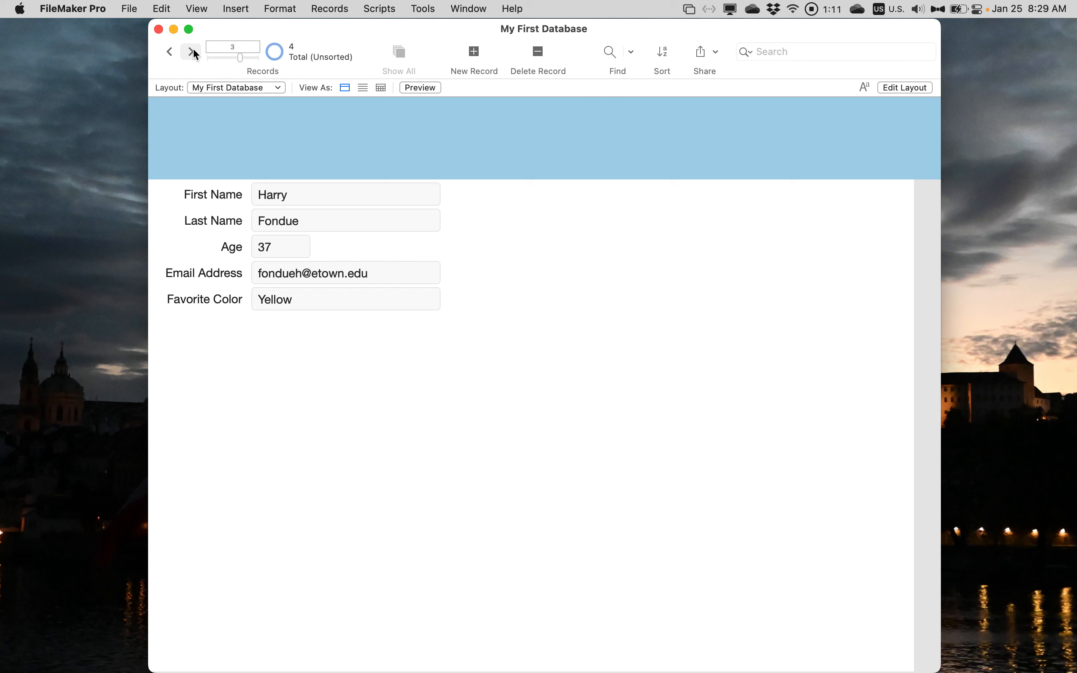
click(193, 52)
click(169, 51)
click(169, 51)
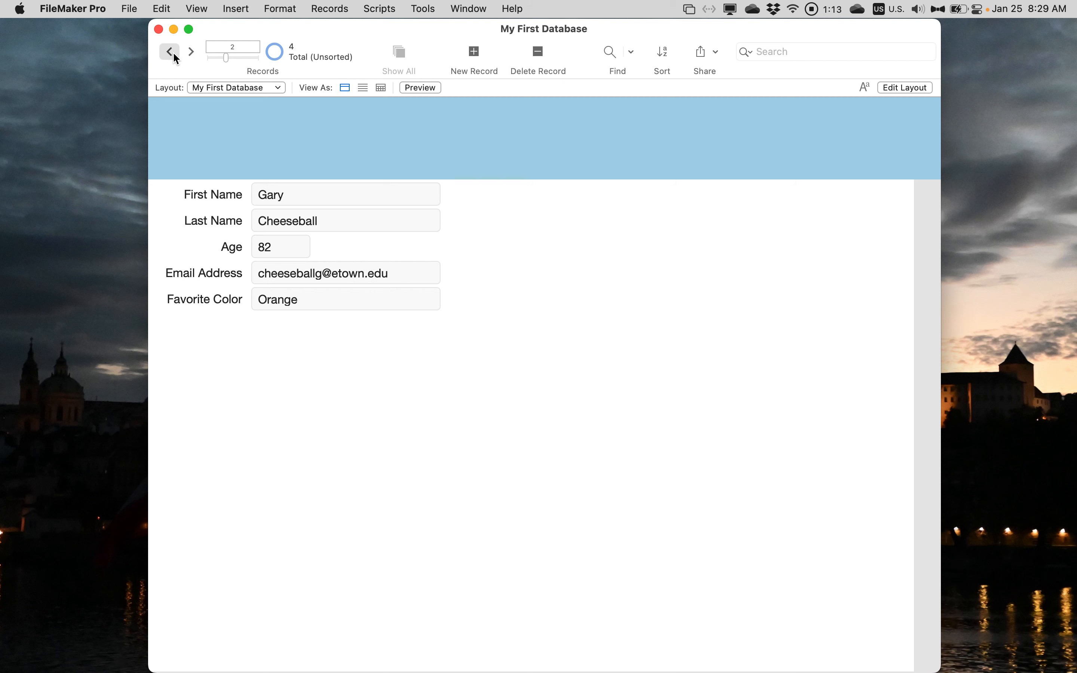
click(169, 51)
click(190, 53)
click(190, 53)
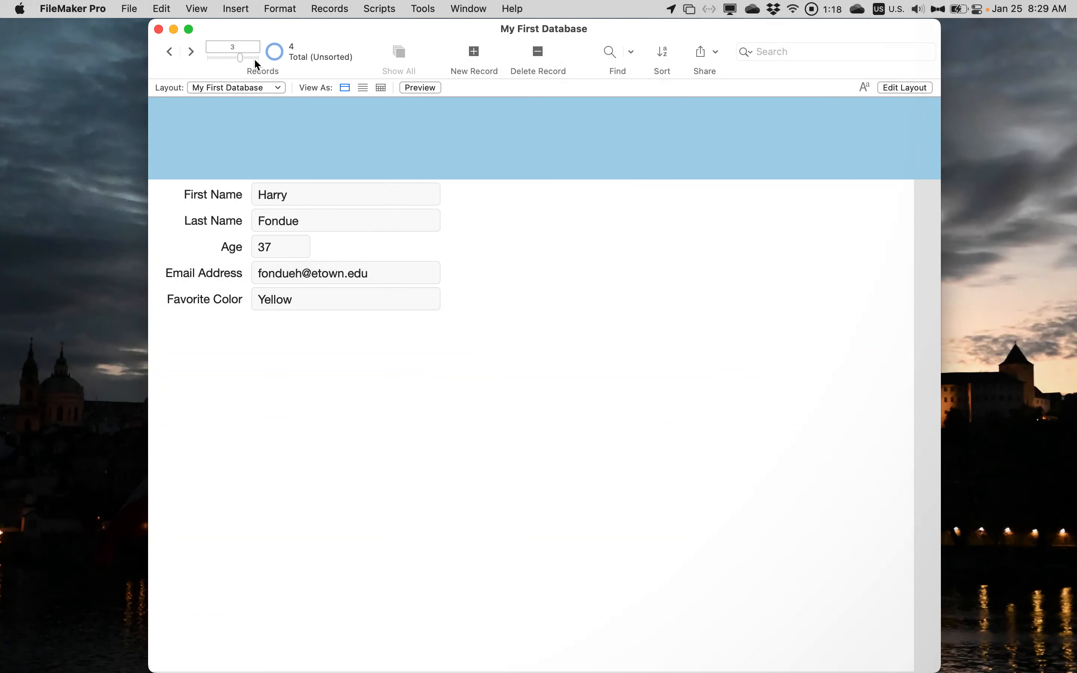
click(199, 52)
click(177, 54)
key(XF86AudioMute)
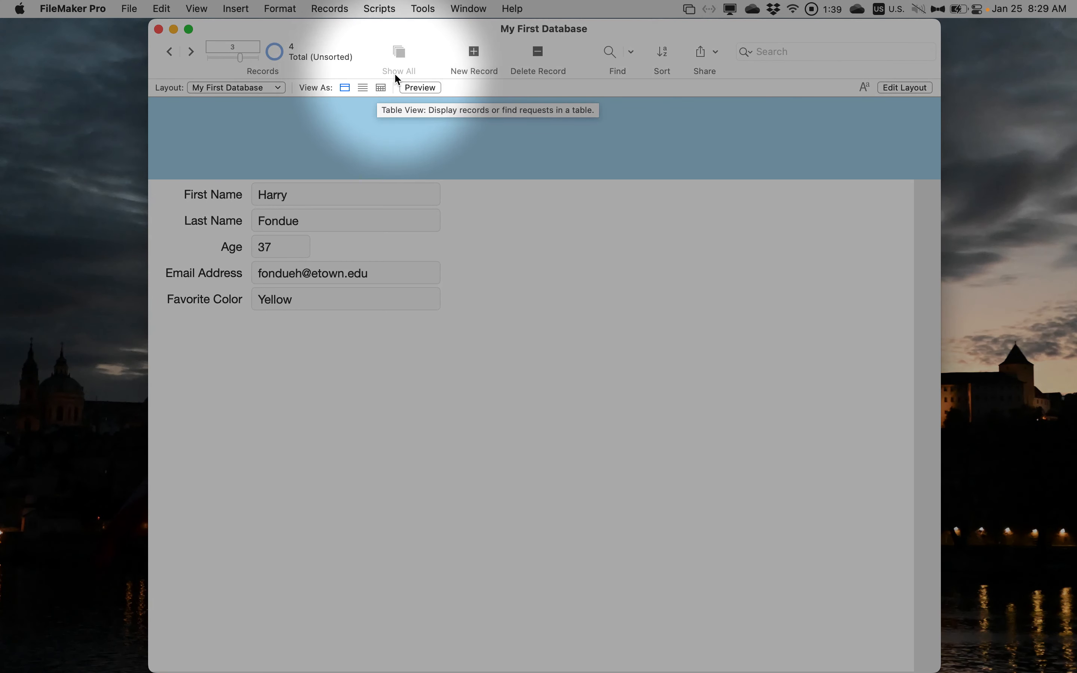
Step: View all records as a table, look at the Favorite Color column's options, and return to Form View
click(381, 86)
click(575, 107)
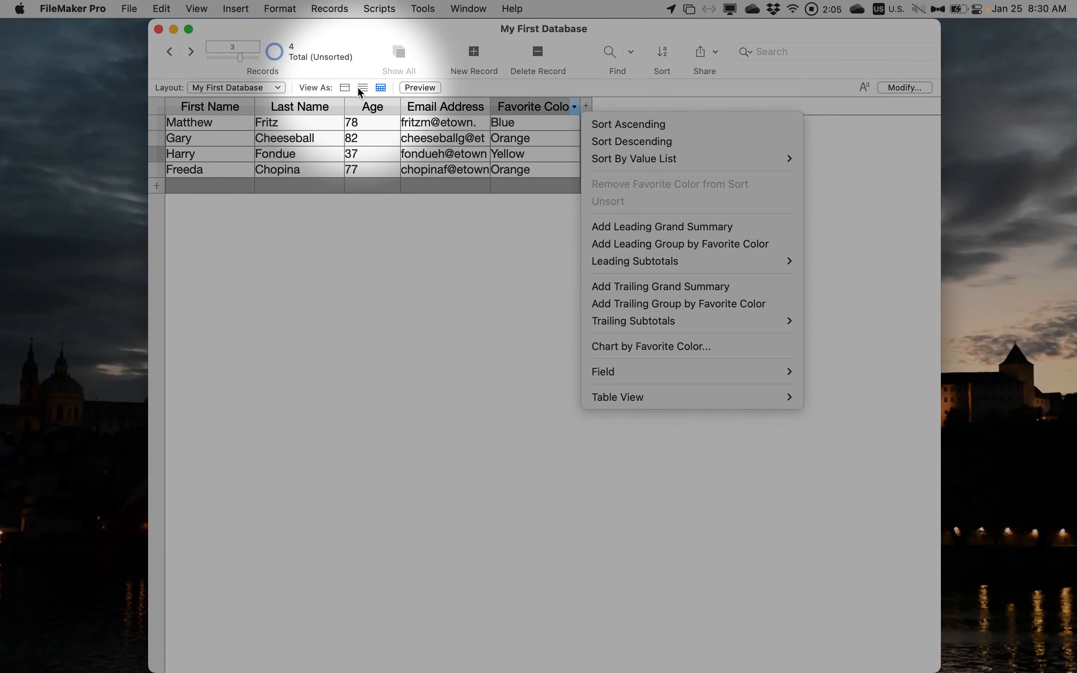
click(345, 88)
click(345, 88)
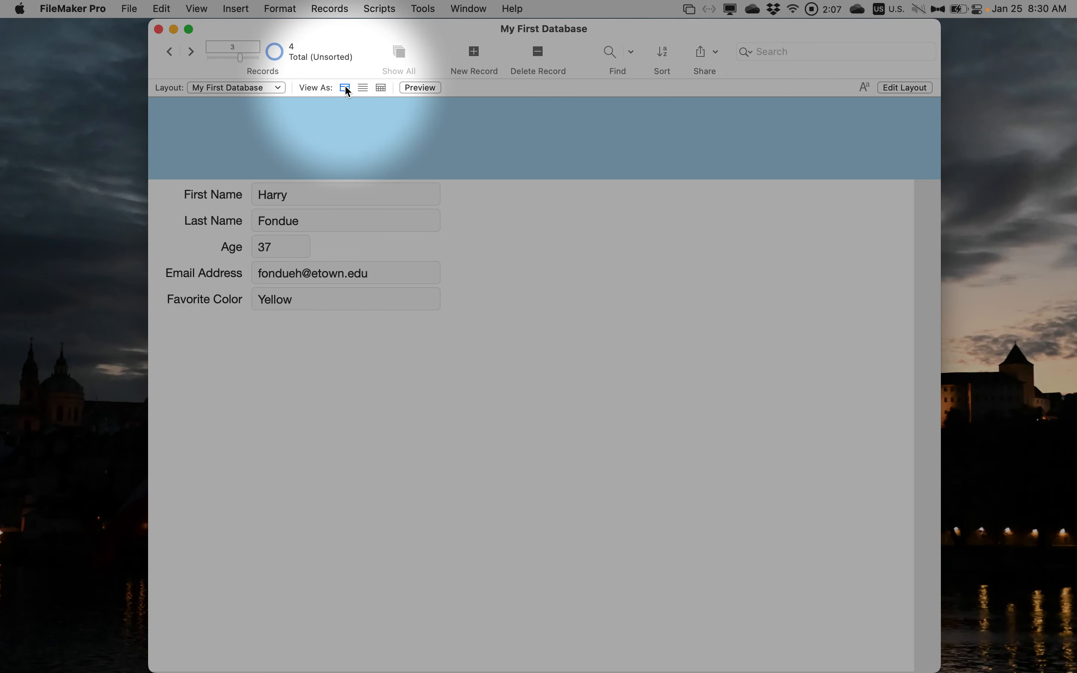
Step: Create a new value list for the database and name it "Favorite Colors"
click(129, 8)
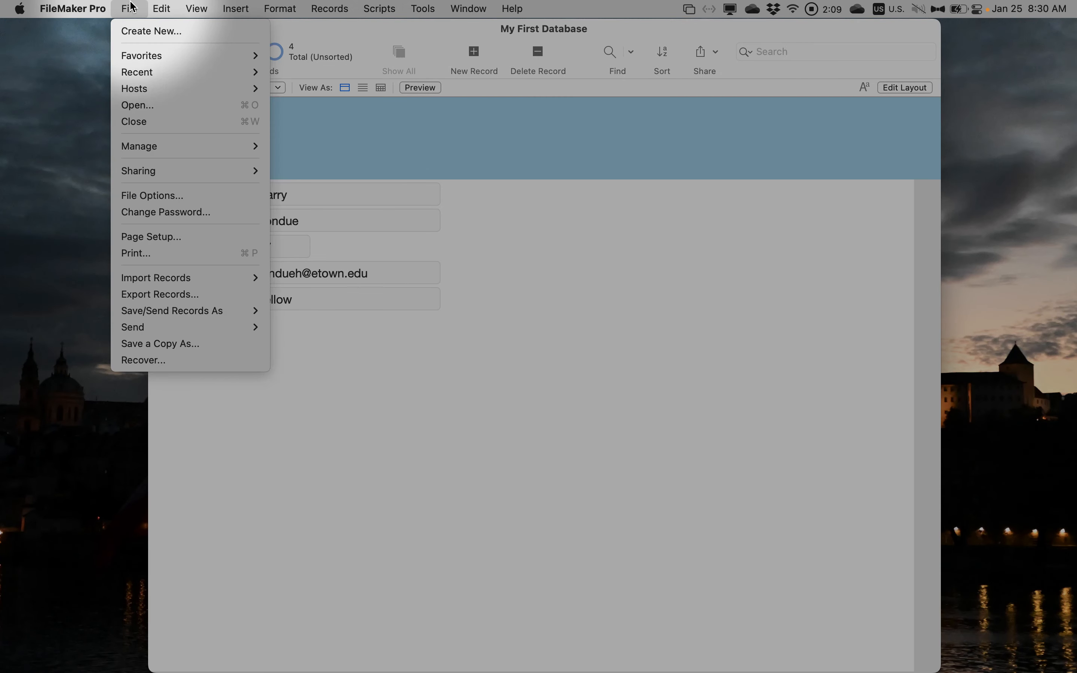
mouse_move(140, 95)
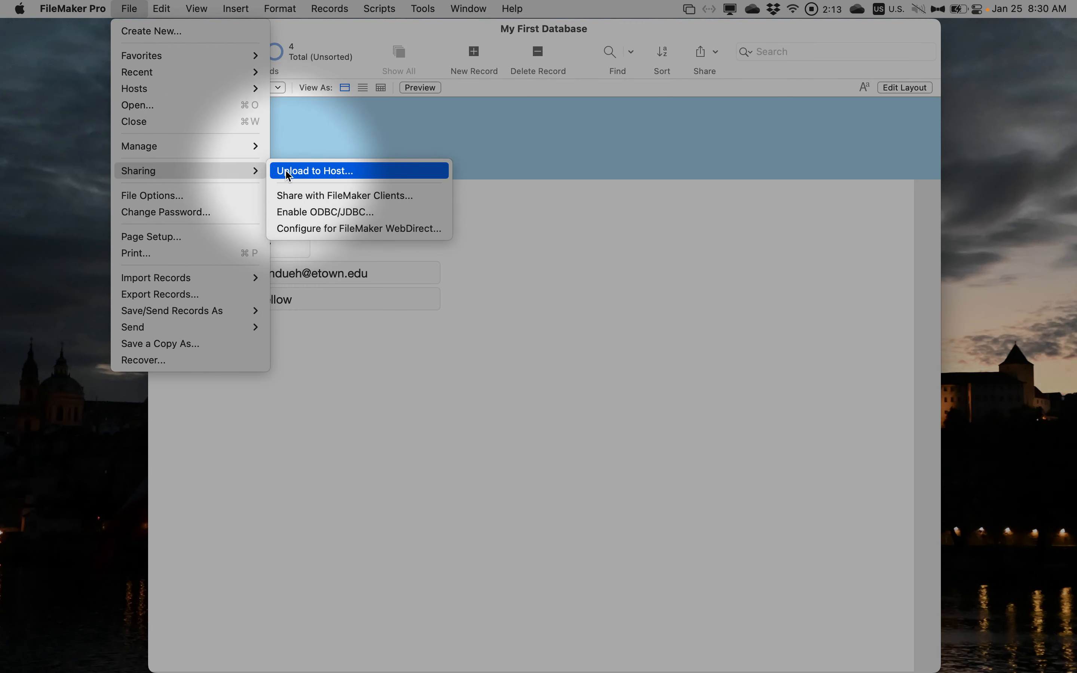
mouse_move(246, 153)
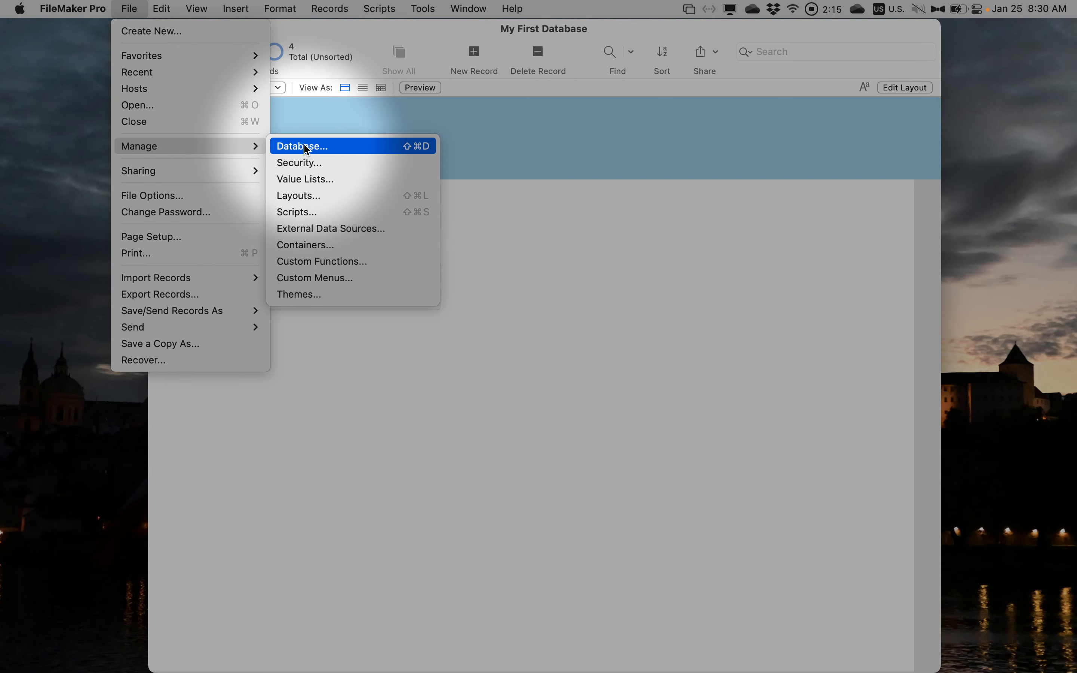
click(305, 179)
click(169, 654)
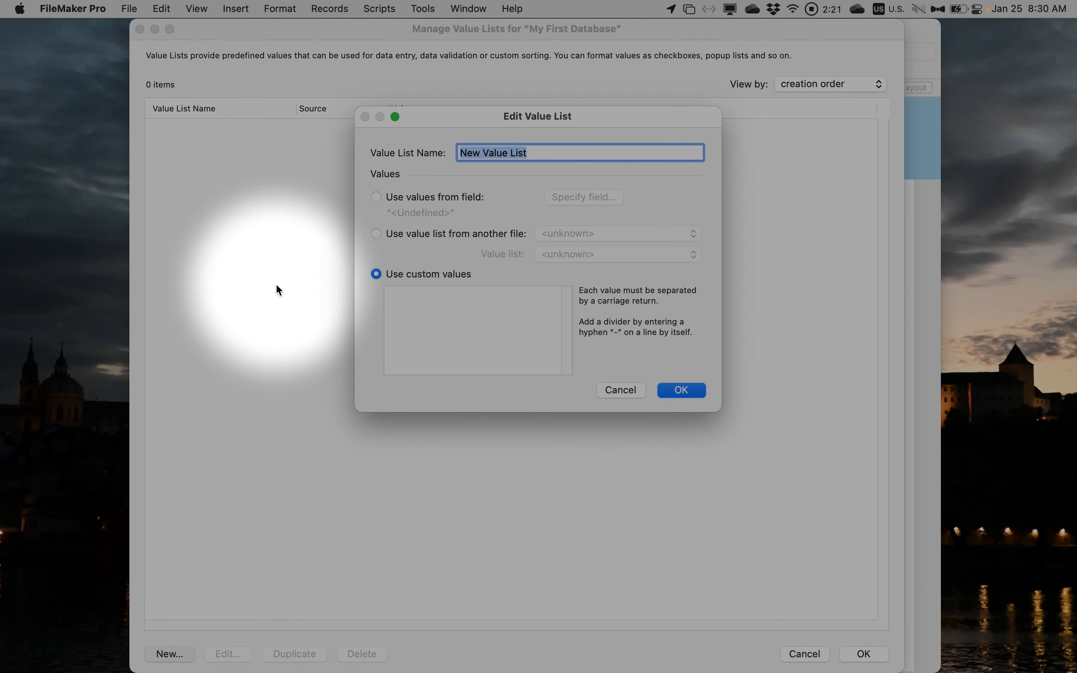
text(Favorite)
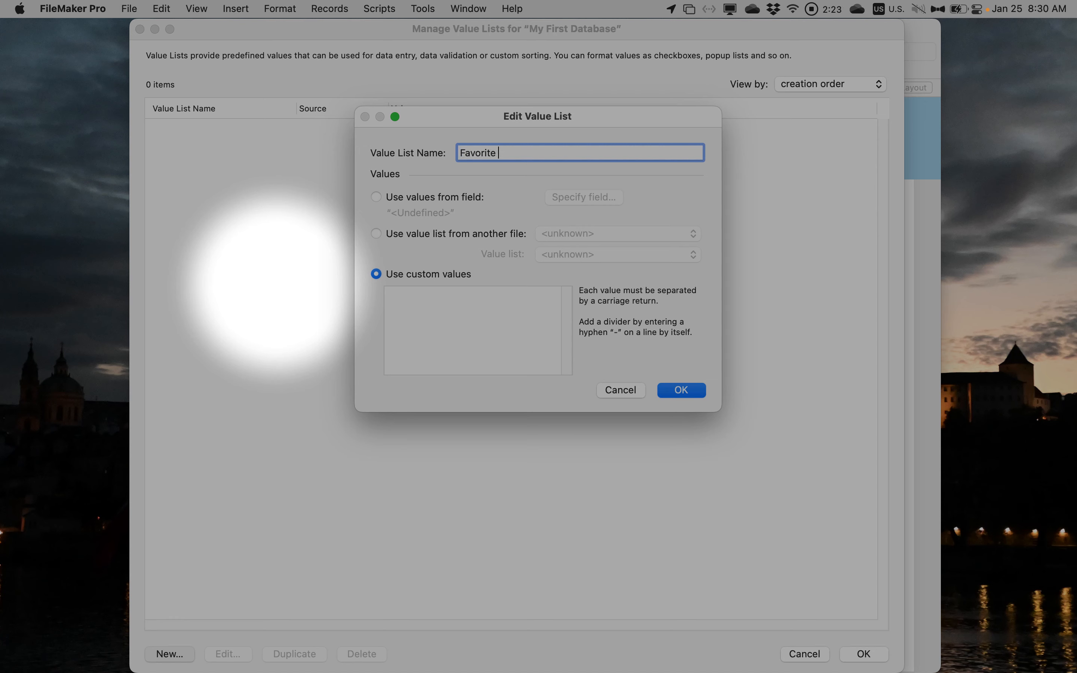
text( Colors)
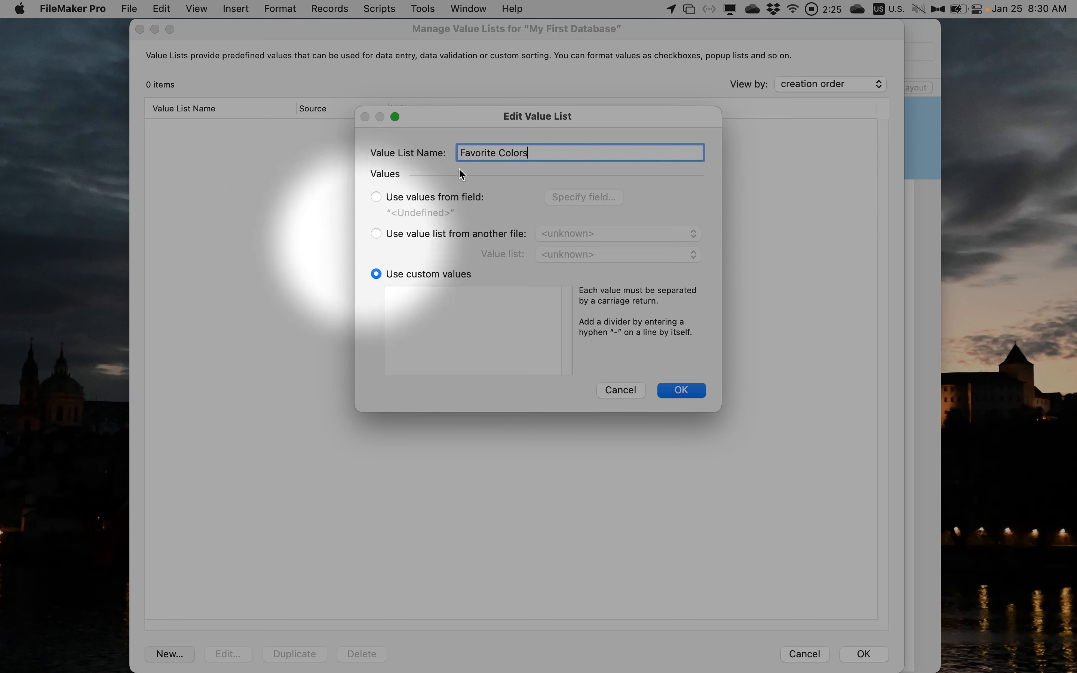
Step: Enter Blue, Red, Green, Yellow and Purple as the list's custom values and save the value list
click(419, 291)
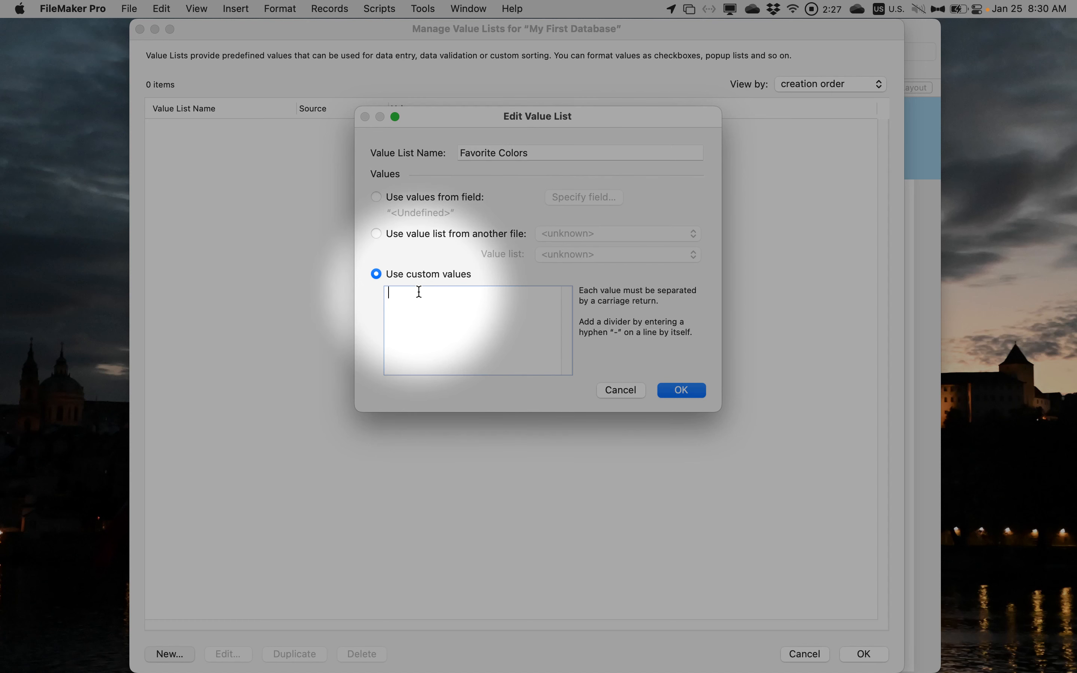
text(Blue)
key(Return)
text(Red)
key(Return)
text(Green)
key(Return)
text(Yellow)
key(Return)
text(Pu)
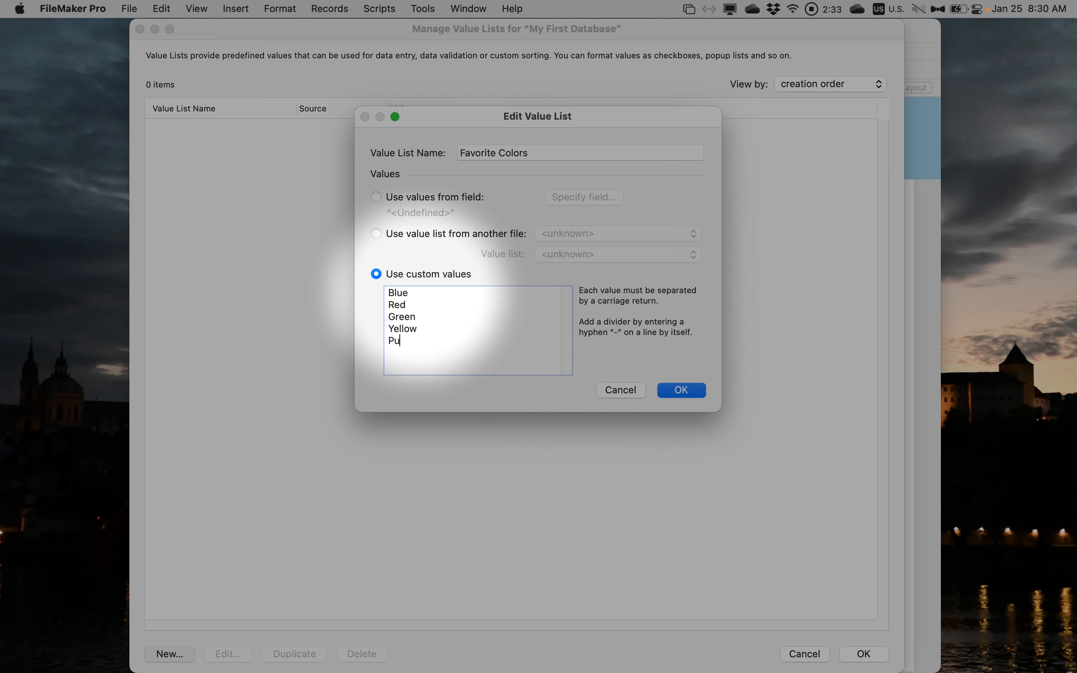
text(rple)
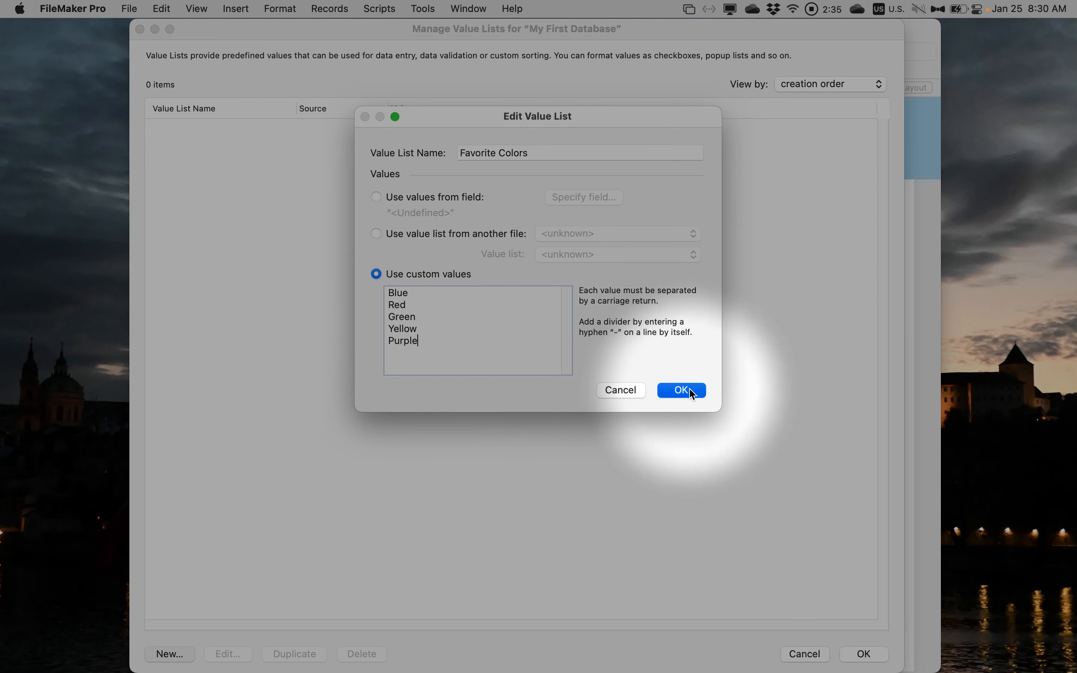
click(694, 395)
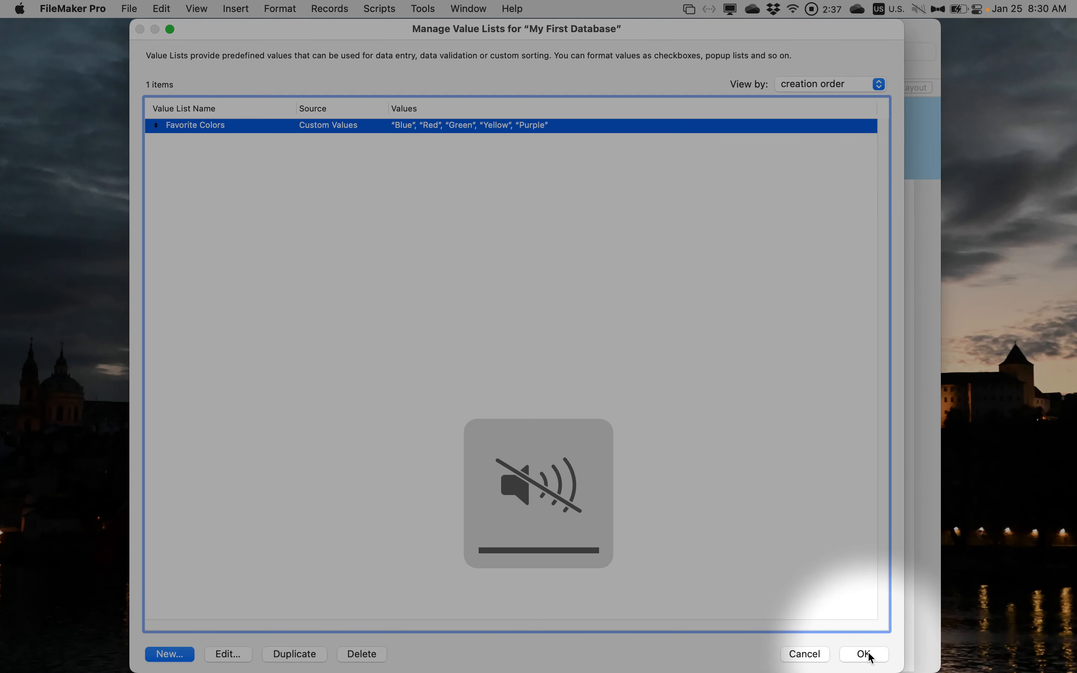
click(868, 654)
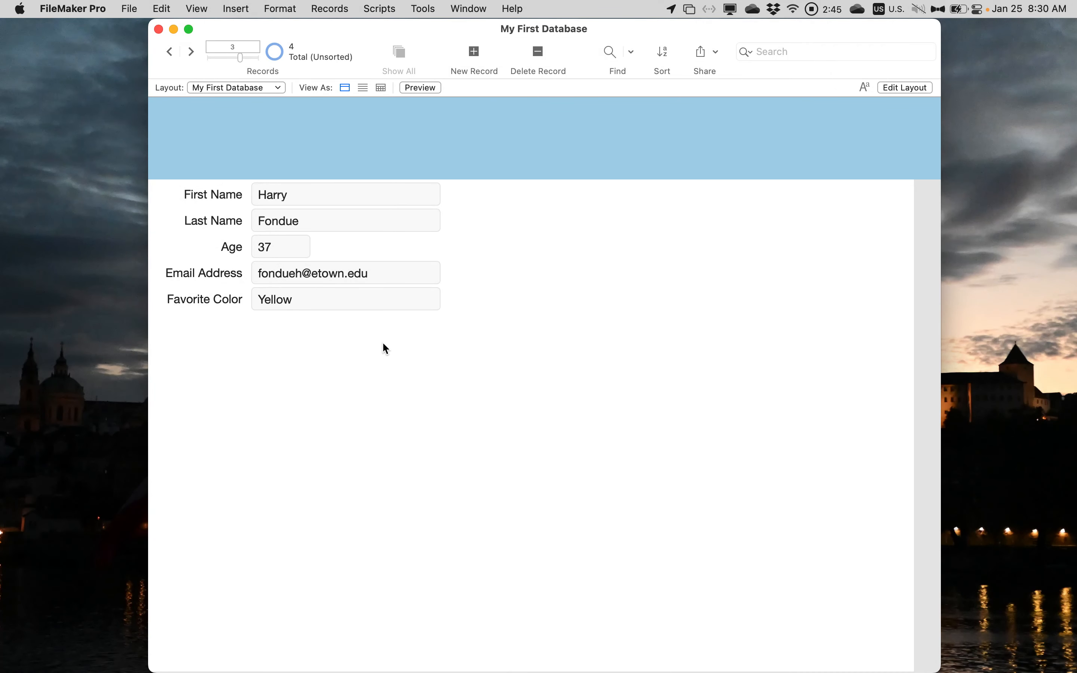
Step: In Layout mode, make the Favorite Color field a Drop-down List that takes its values from Favorite Colors
key(super+l)
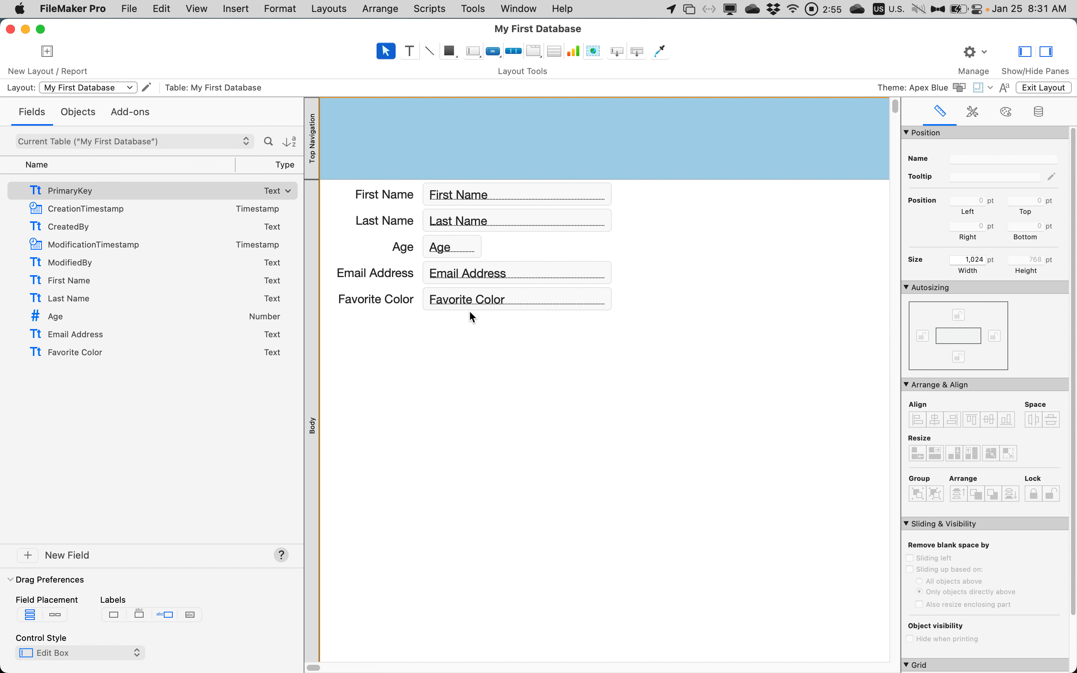
click(483, 301)
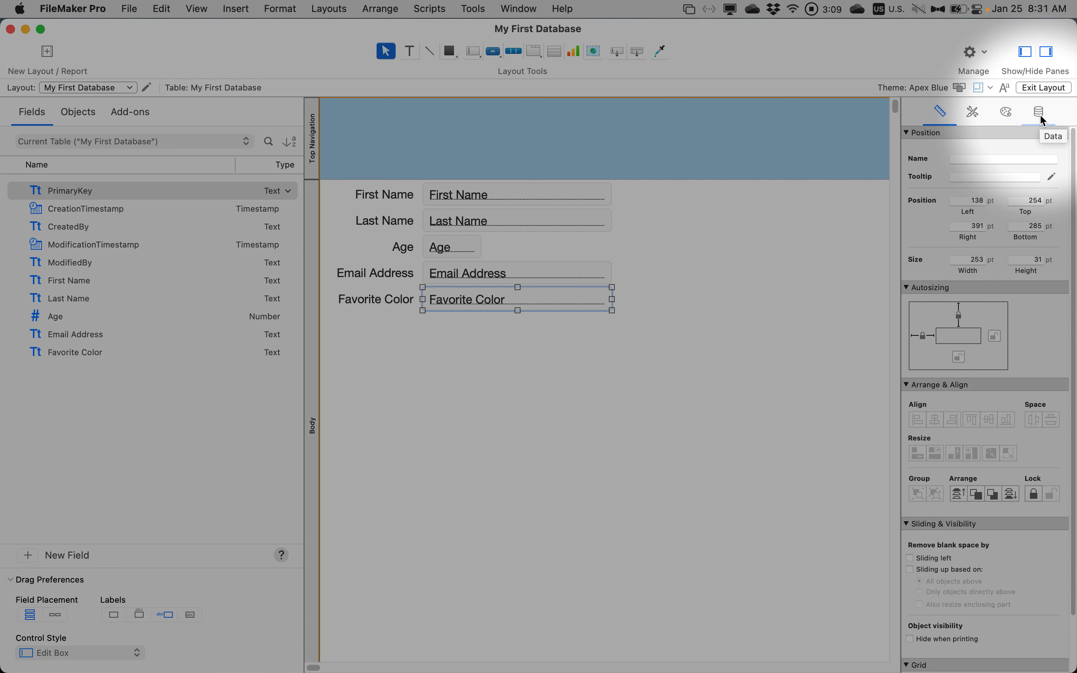
click(1040, 113)
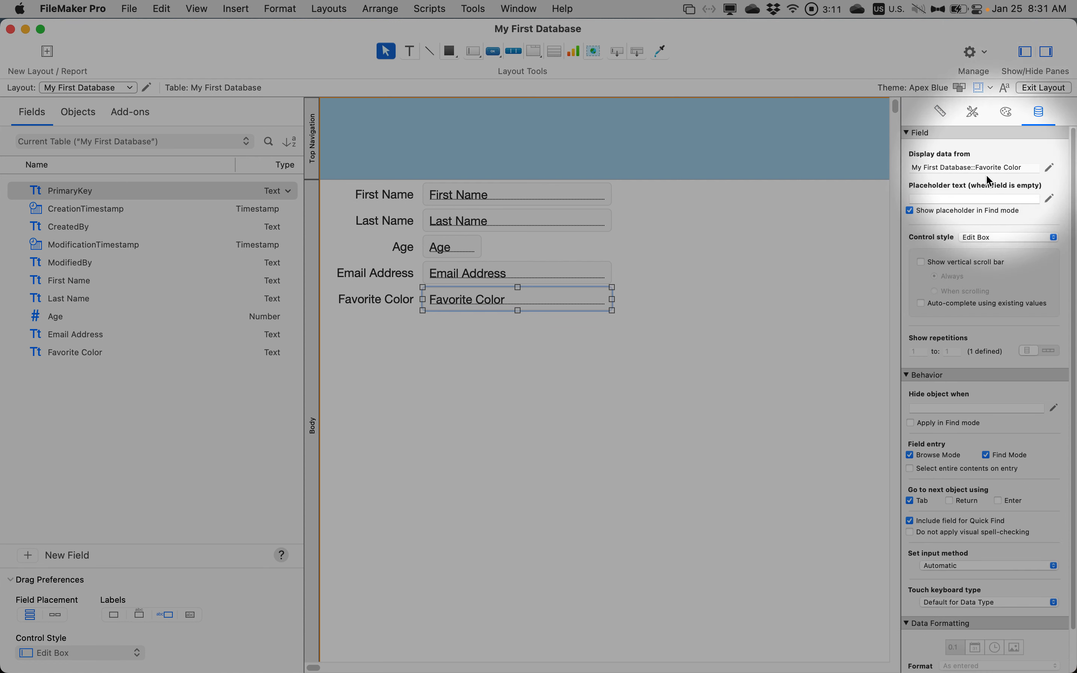
click(993, 237)
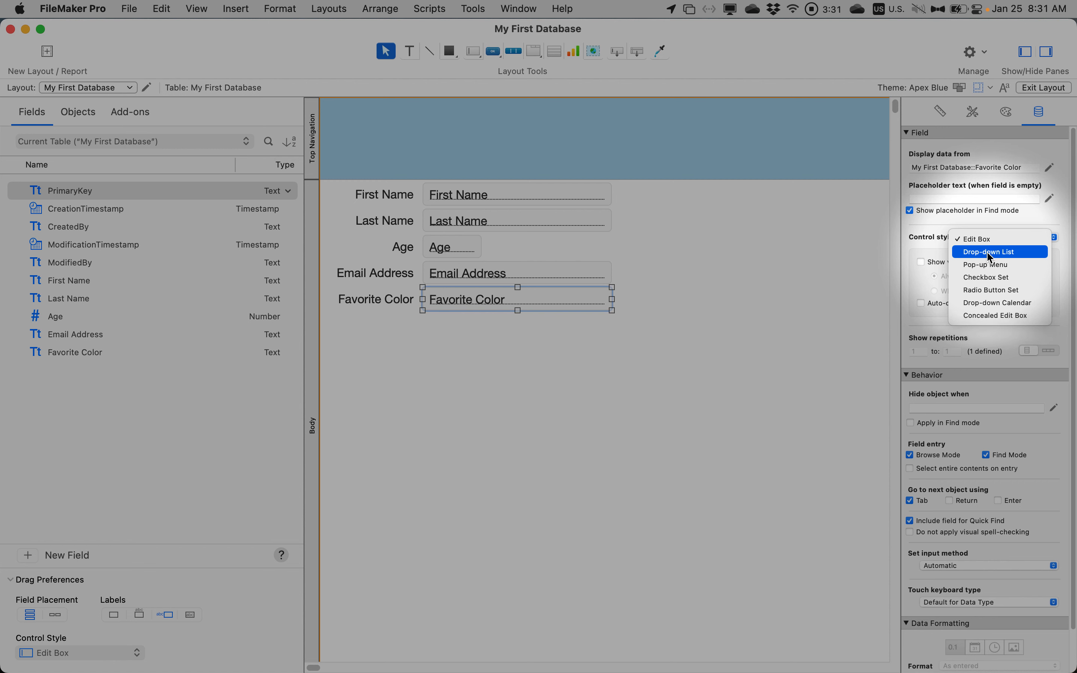
click(990, 258)
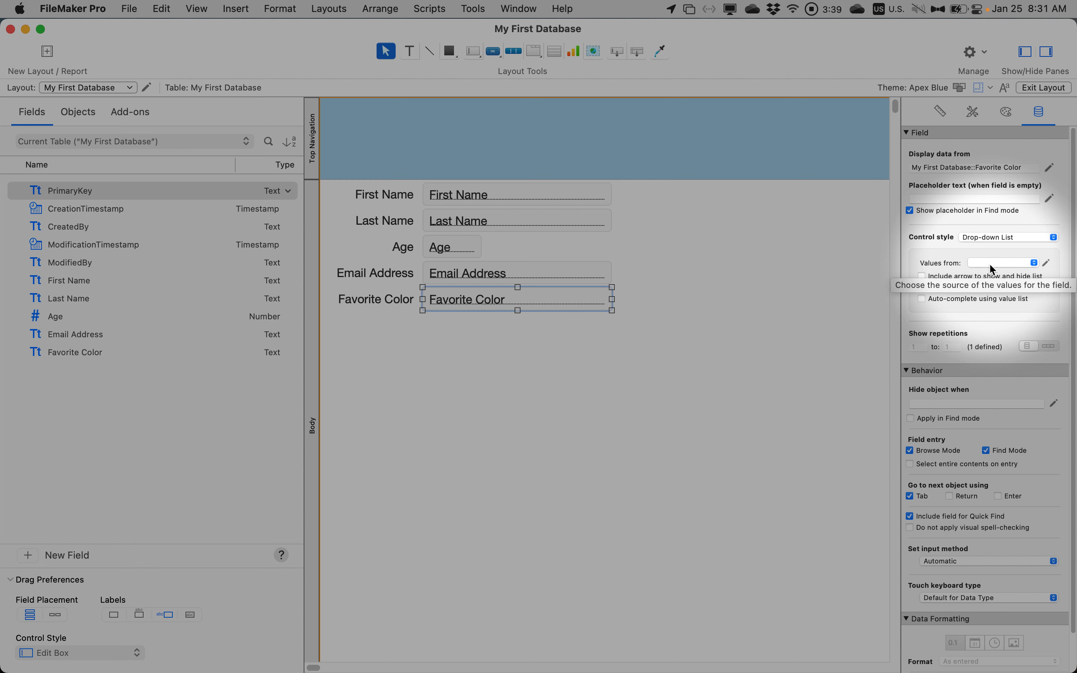
click(991, 267)
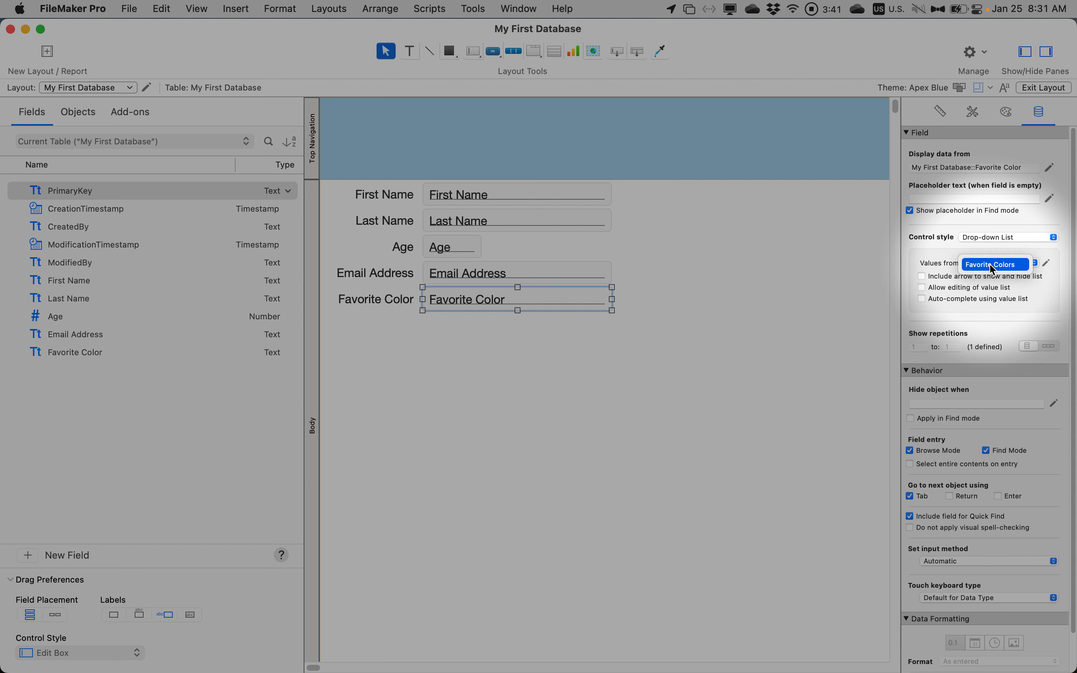
click(997, 269)
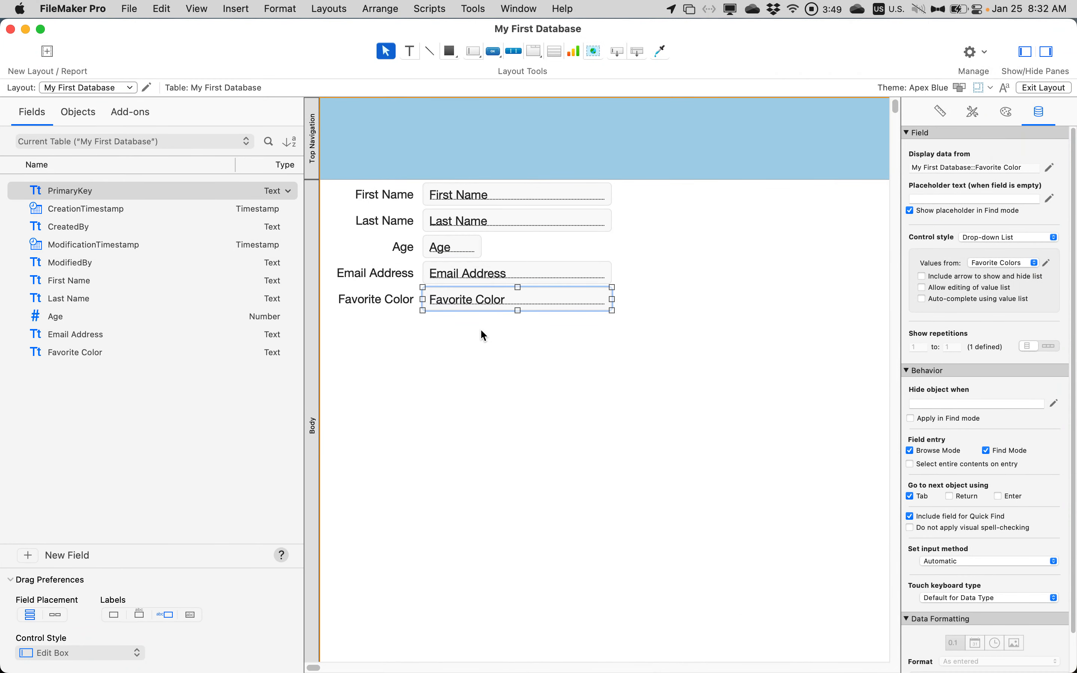
Step: Return to Browse mode and check the choices in the current record's Favorite Color drop-down without changing the value
key(super+b)
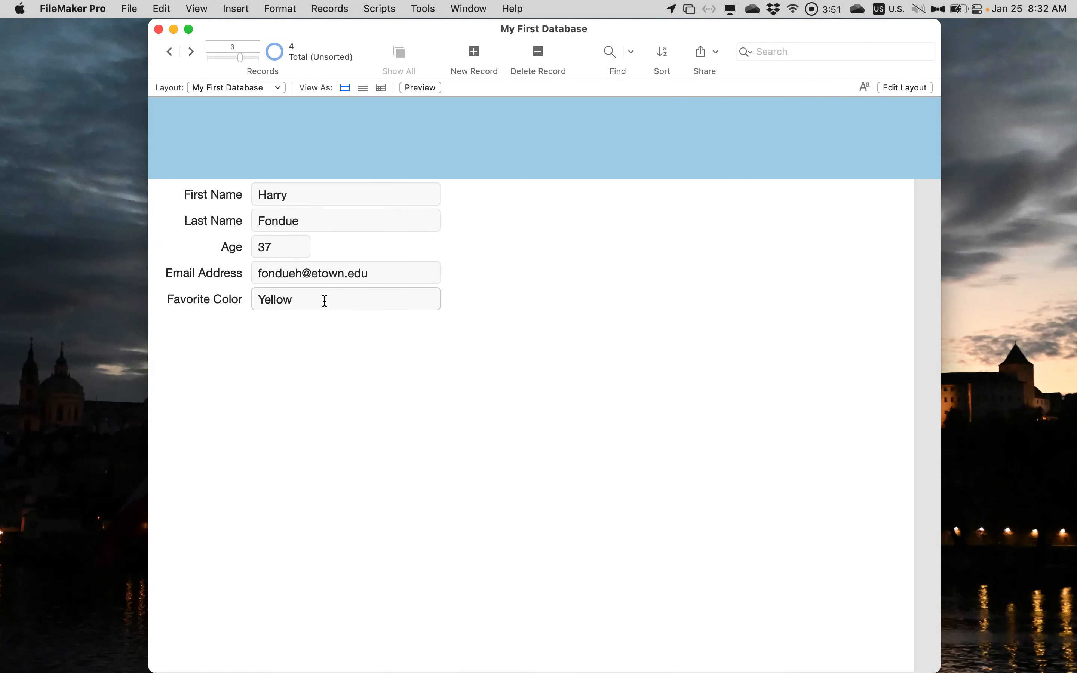
click(325, 301)
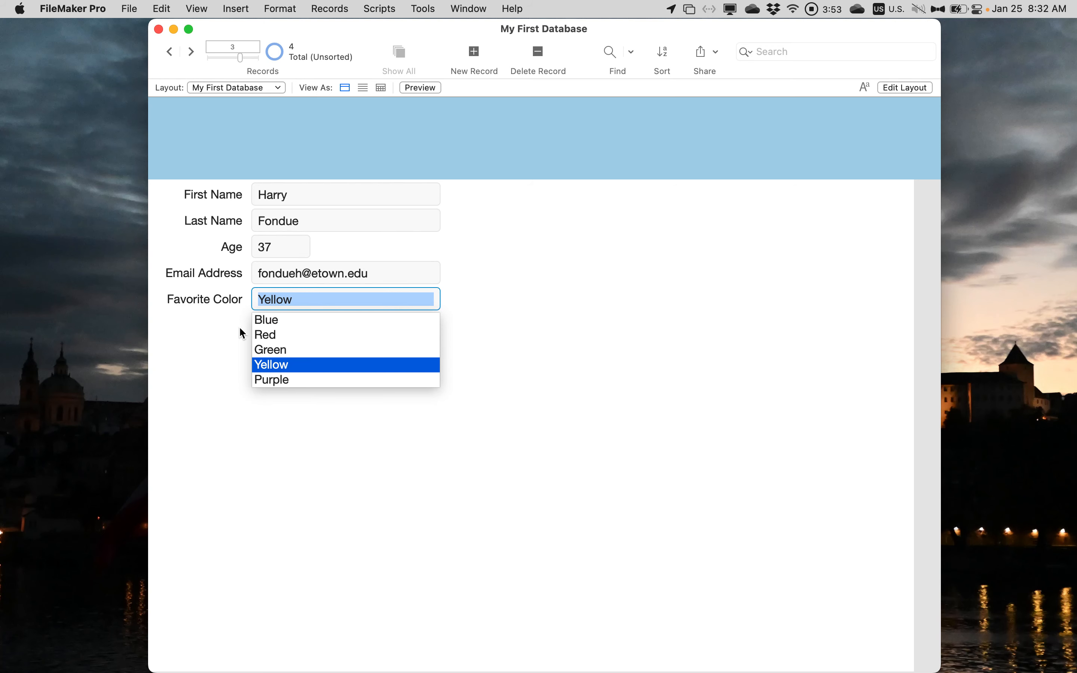
click(214, 334)
click(295, 303)
click(499, 349)
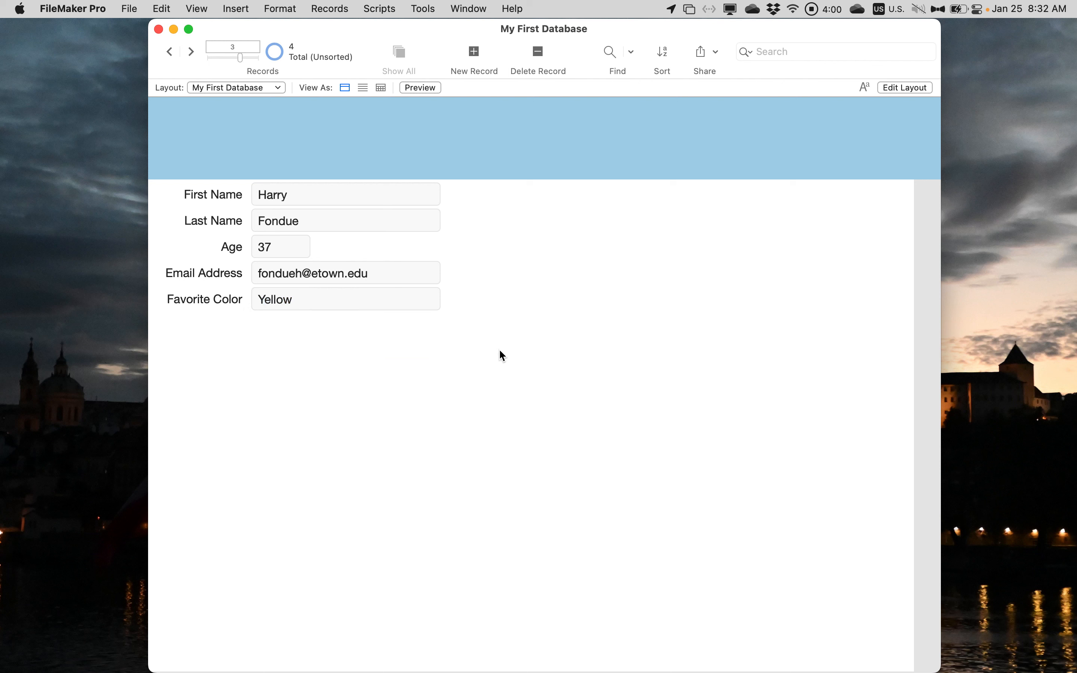
click(335, 306)
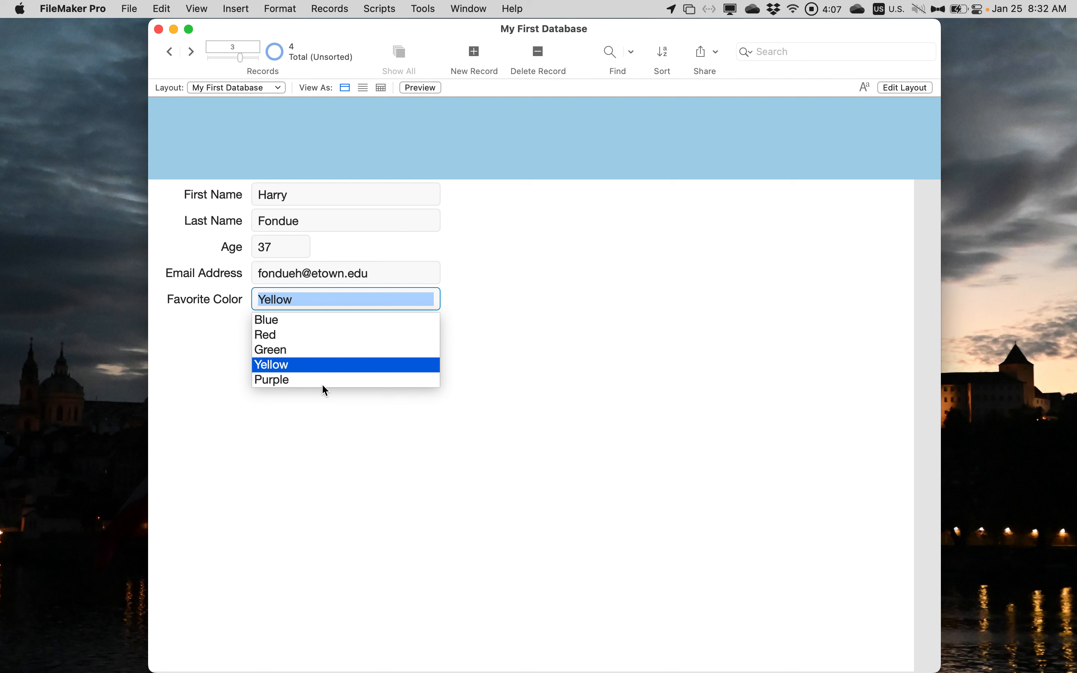
click(331, 437)
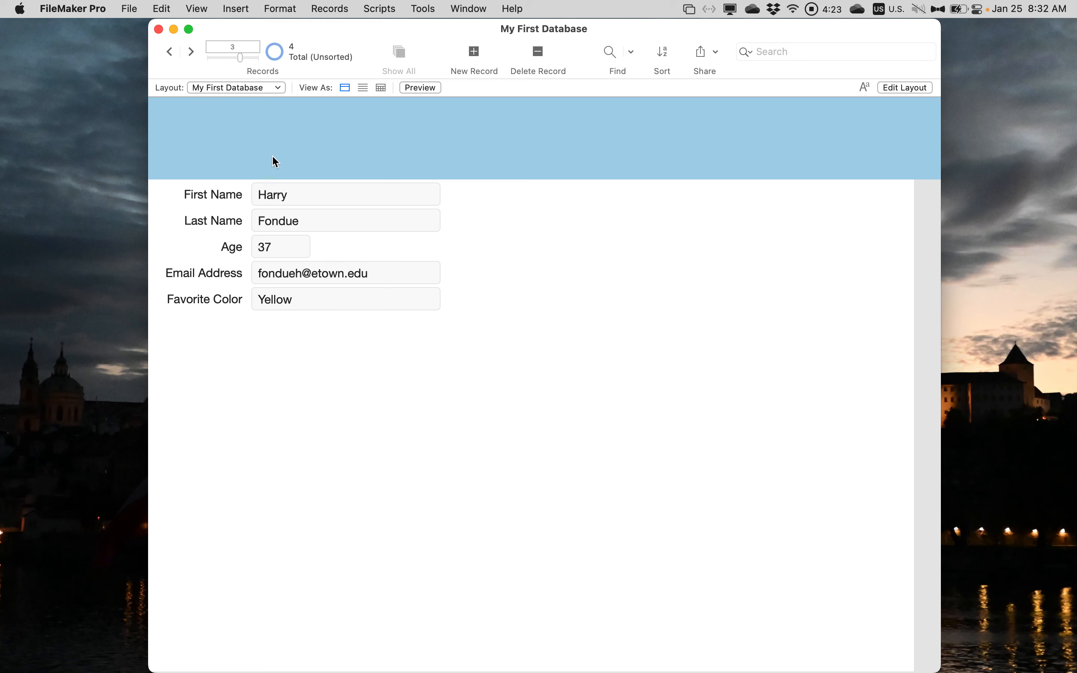
Step: Display all records in Table View to compare their Favorite Color values
click(381, 90)
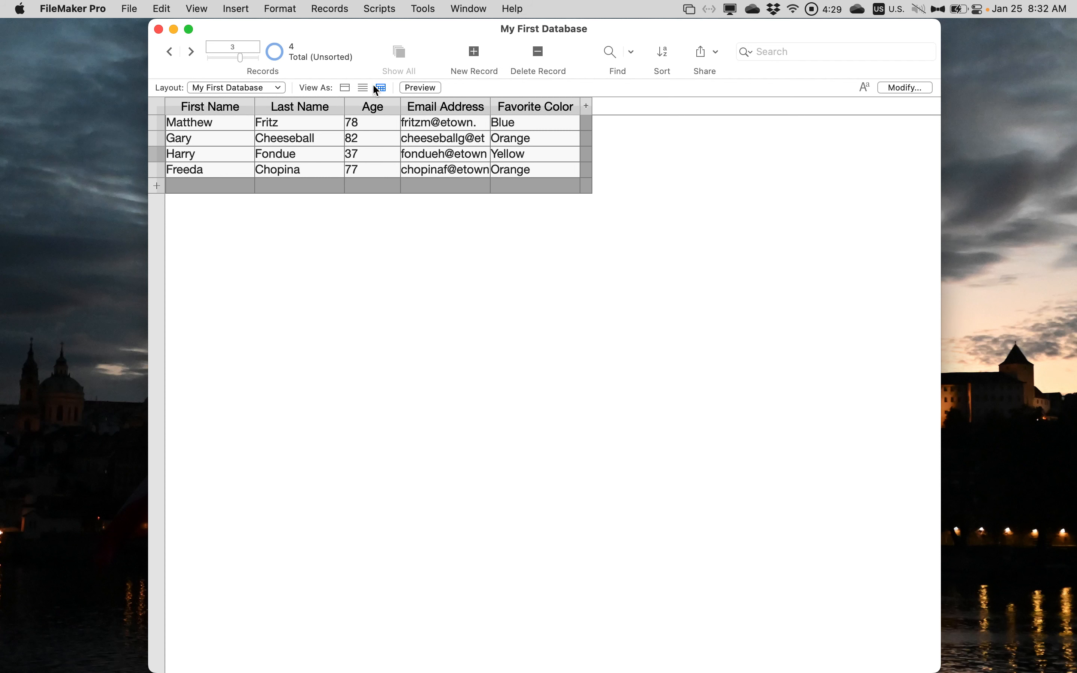
Step: Switch from Table View through Form View to List View and examine how every record is laid out in the continuous list
click(346, 89)
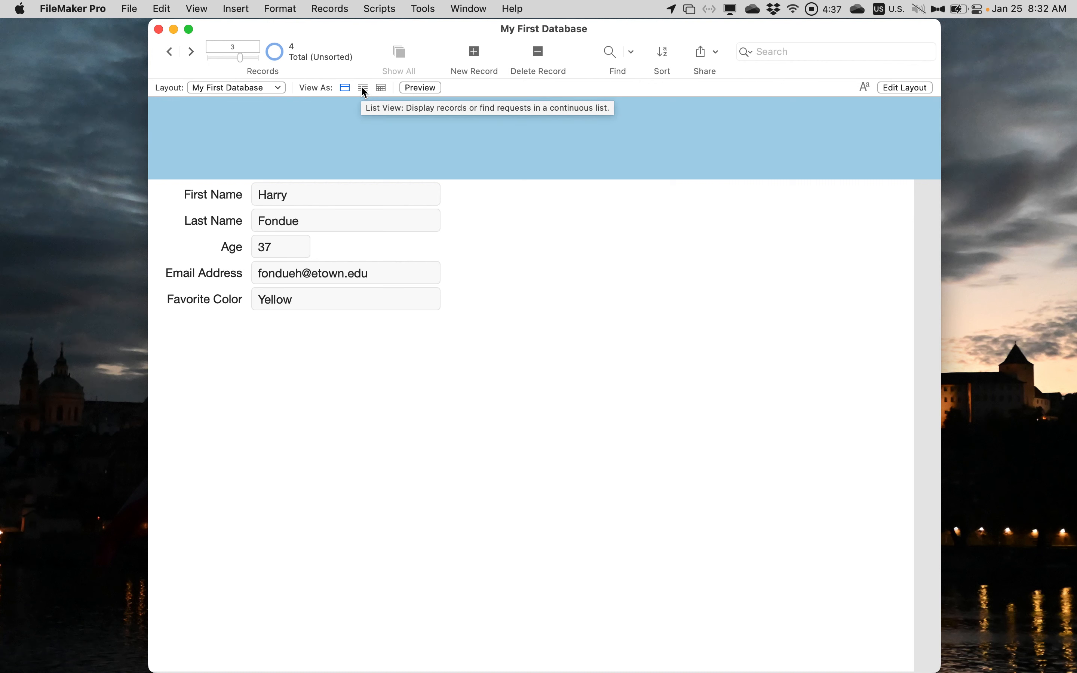
click(363, 89)
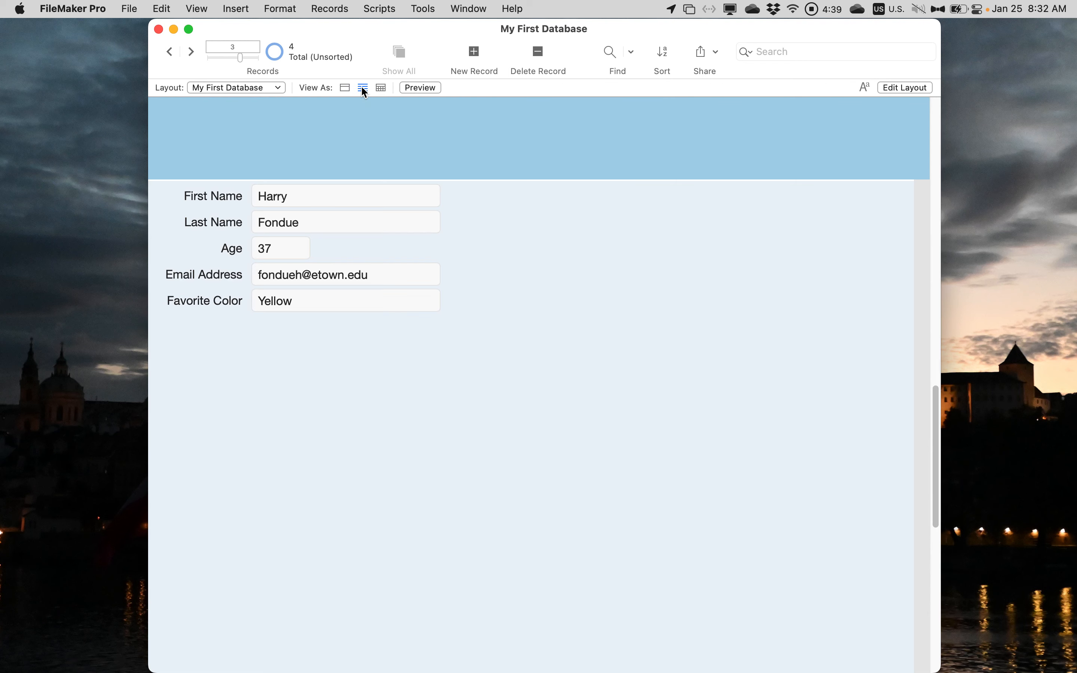
scroll(413, 387, down, 1)
scroll(412, 387, up, 2)
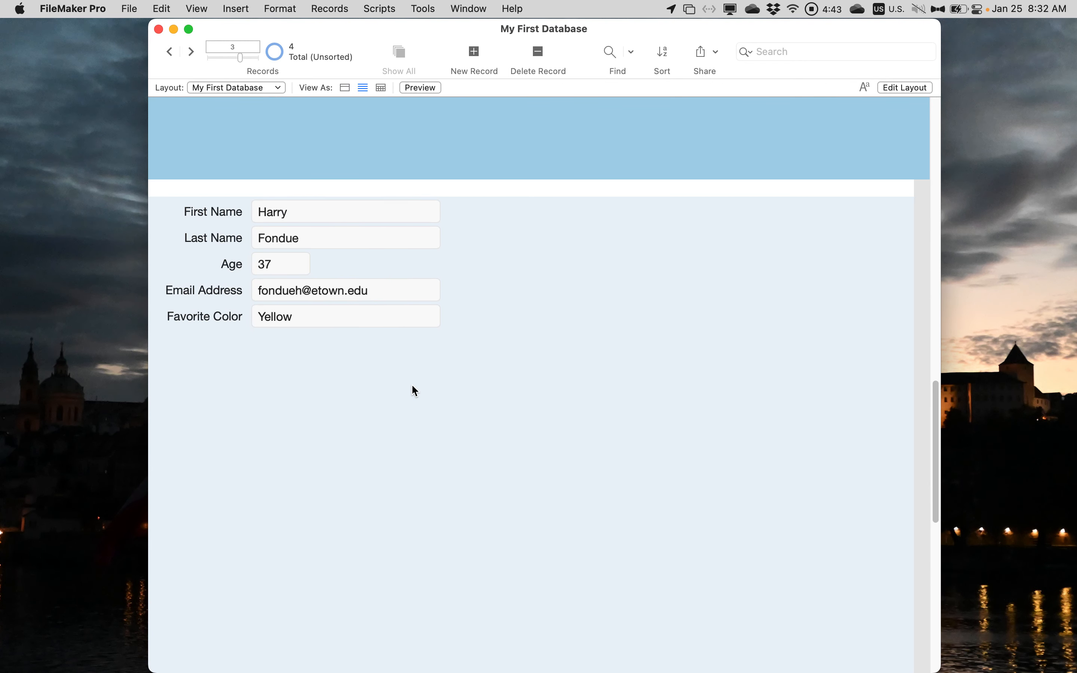
scroll(412, 386, down, 5)
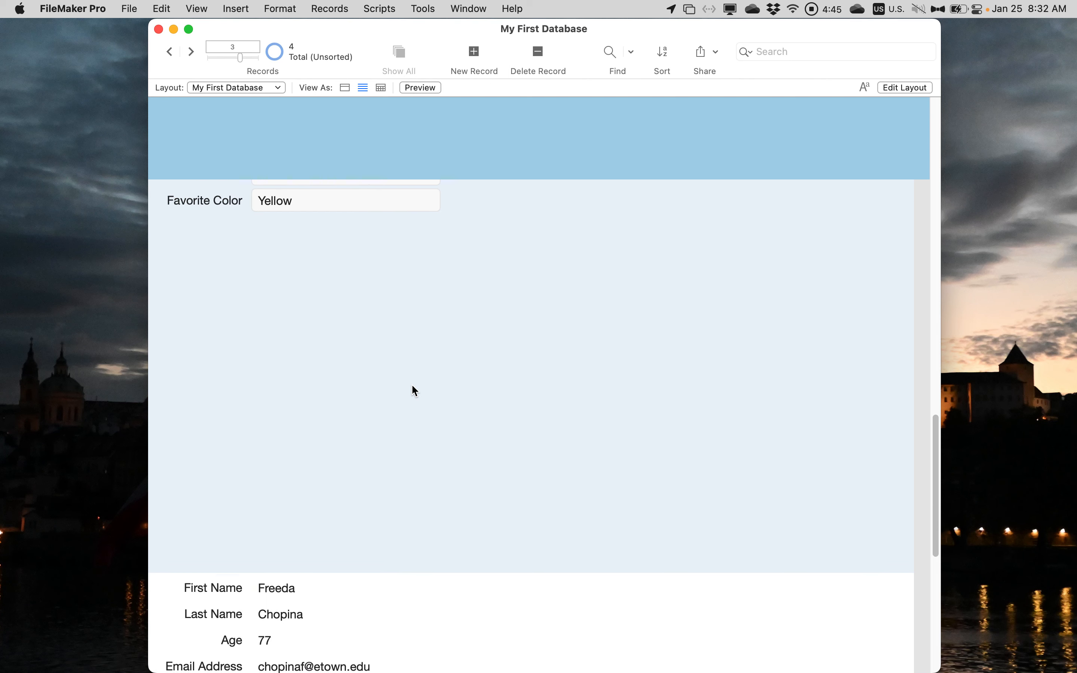
scroll(412, 384, down, 5)
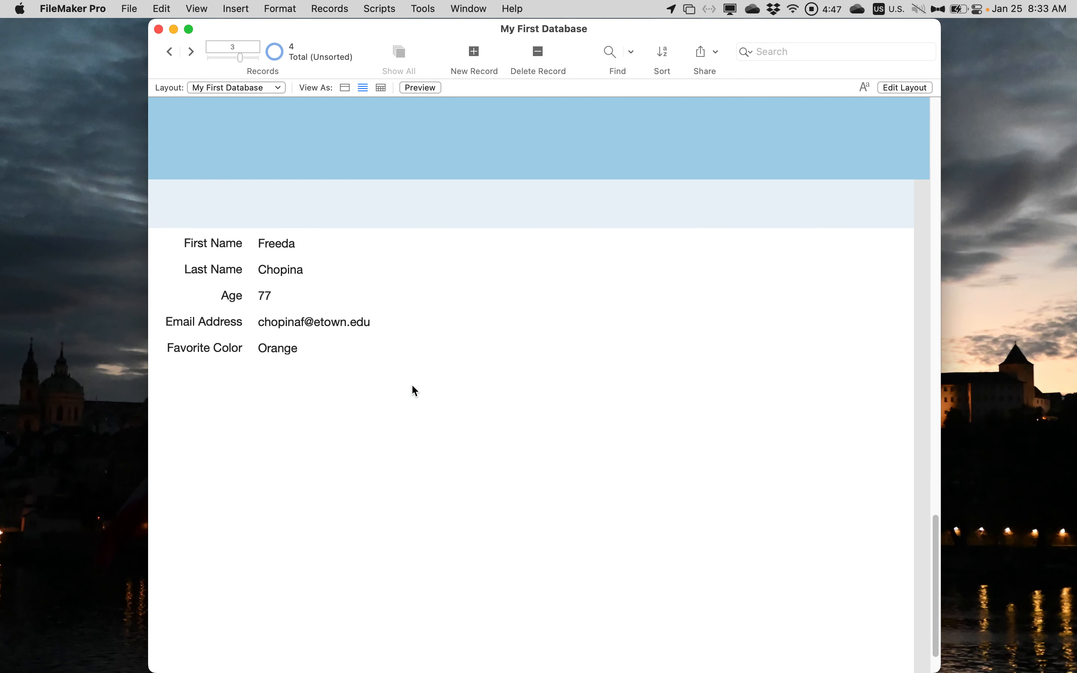
scroll(412, 384, down, 3)
scroll(412, 383, up, 6)
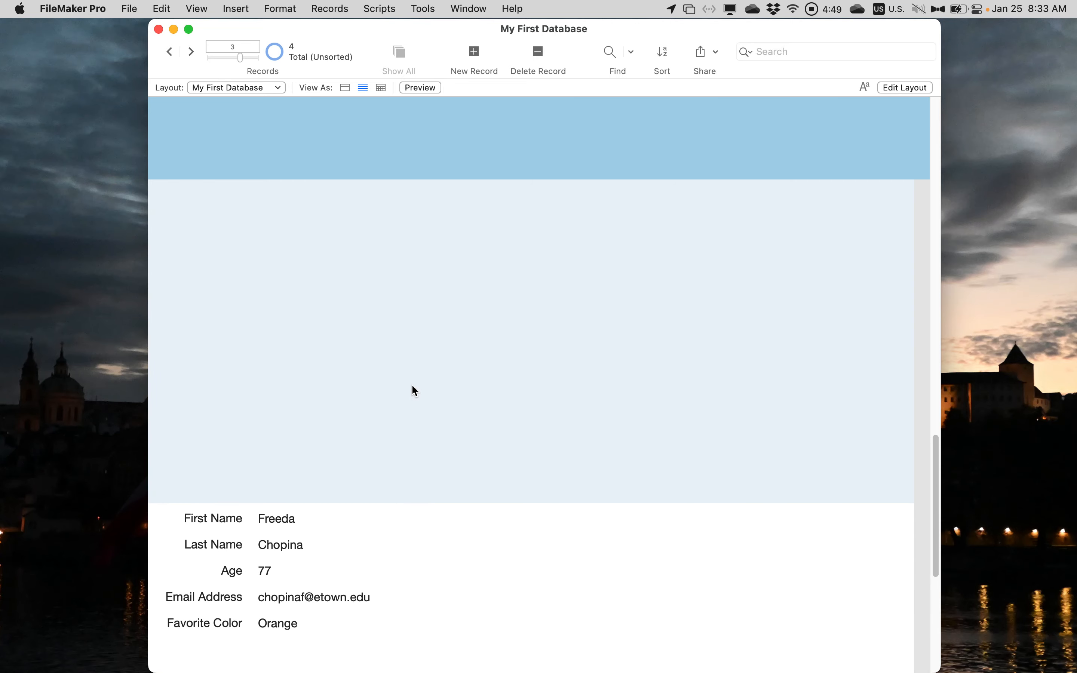
scroll(412, 386, up, 10)
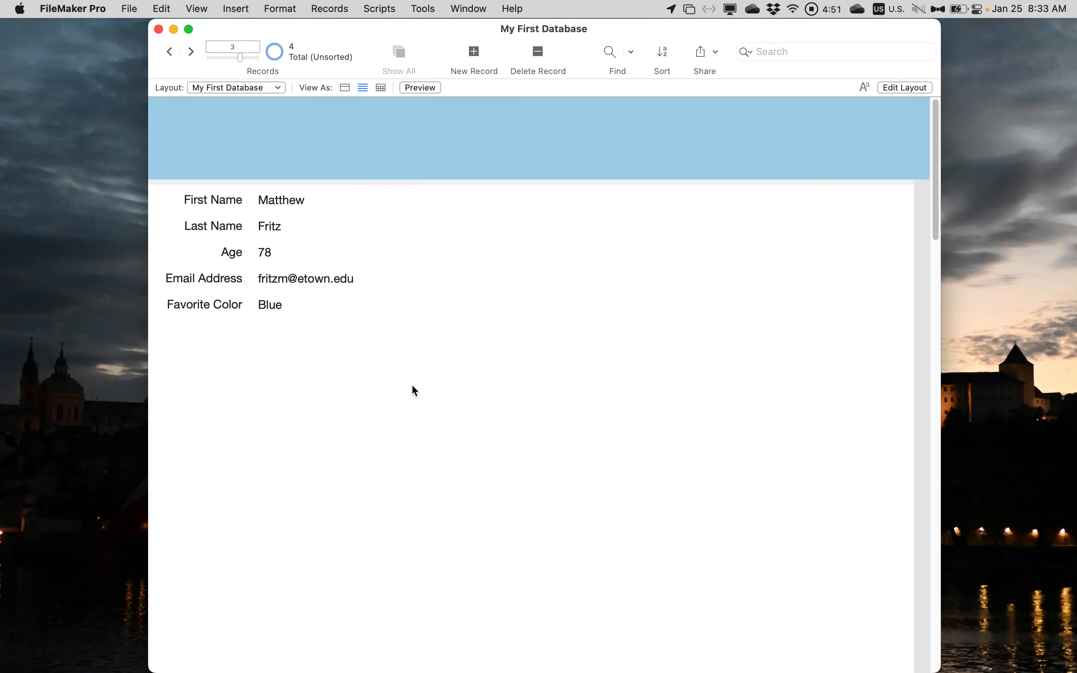
scroll(412, 384, down, 10)
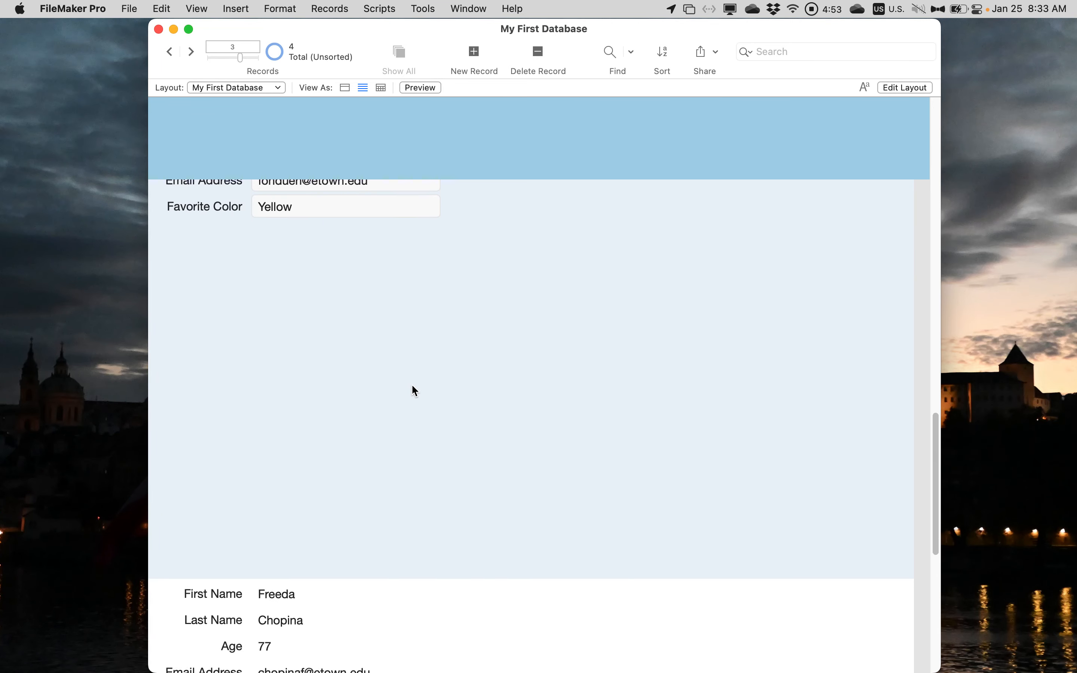
Step: Go to the first record, look through the list from there and return to Form View
drag(242, 55, 199, 53)
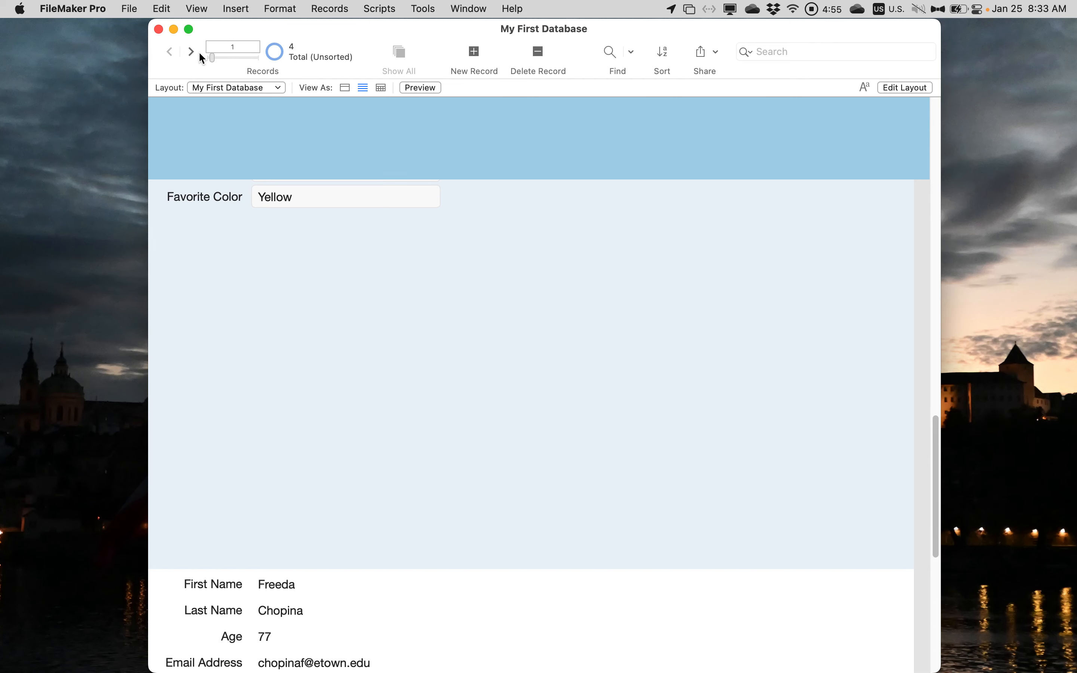
scroll(304, 238, down, 10)
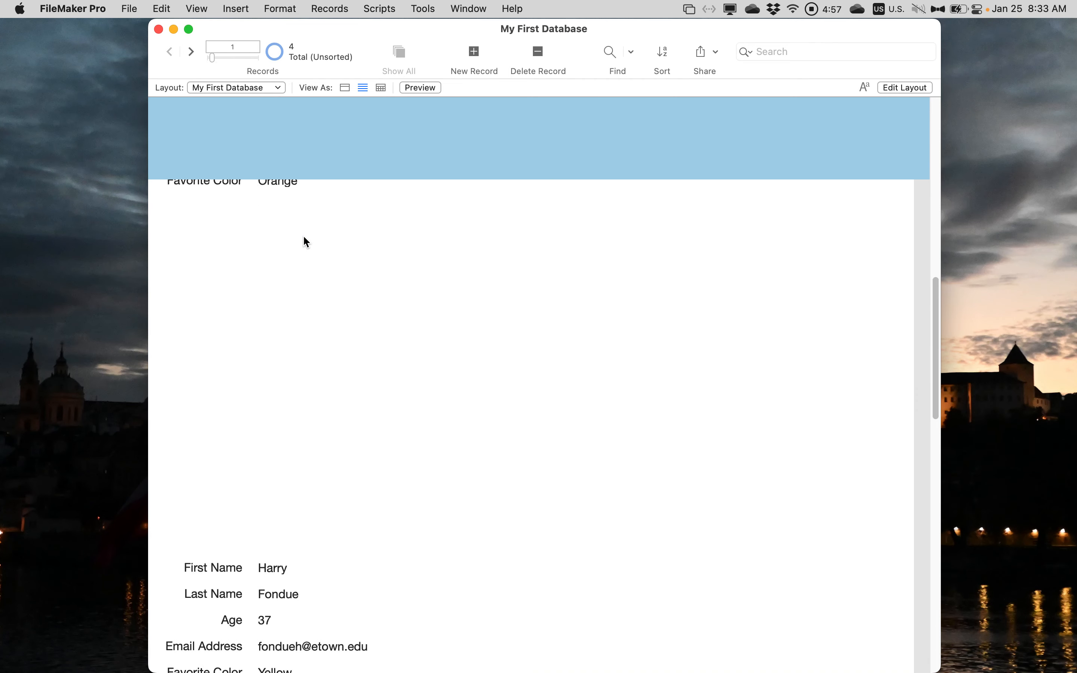
scroll(305, 240, down, 5)
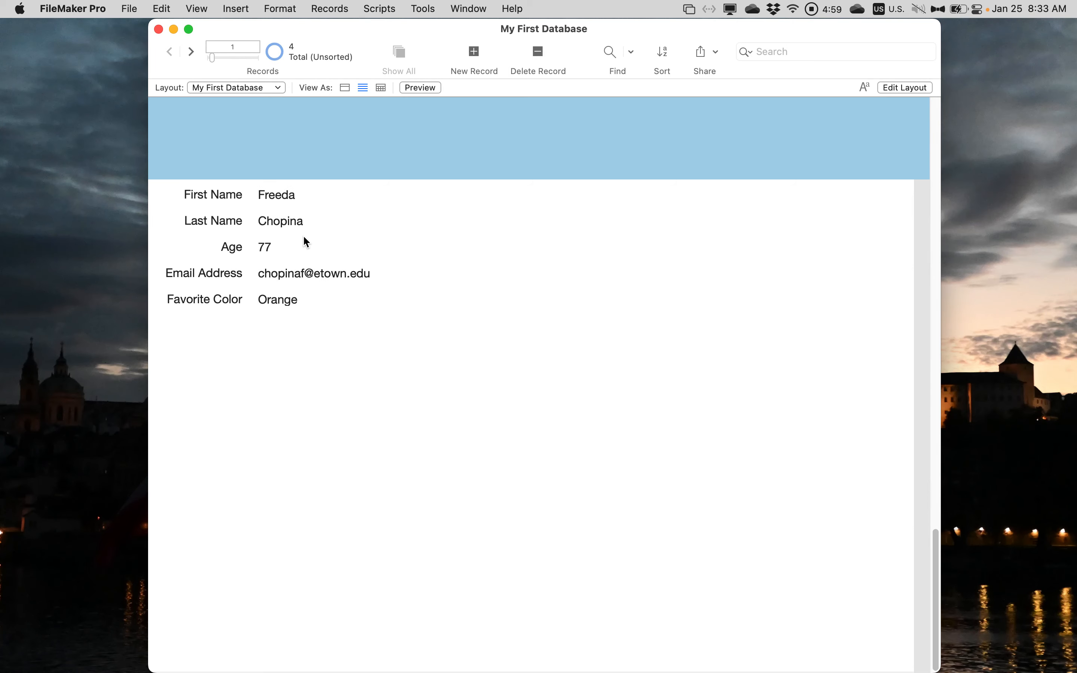
scroll(304, 237, up, 8)
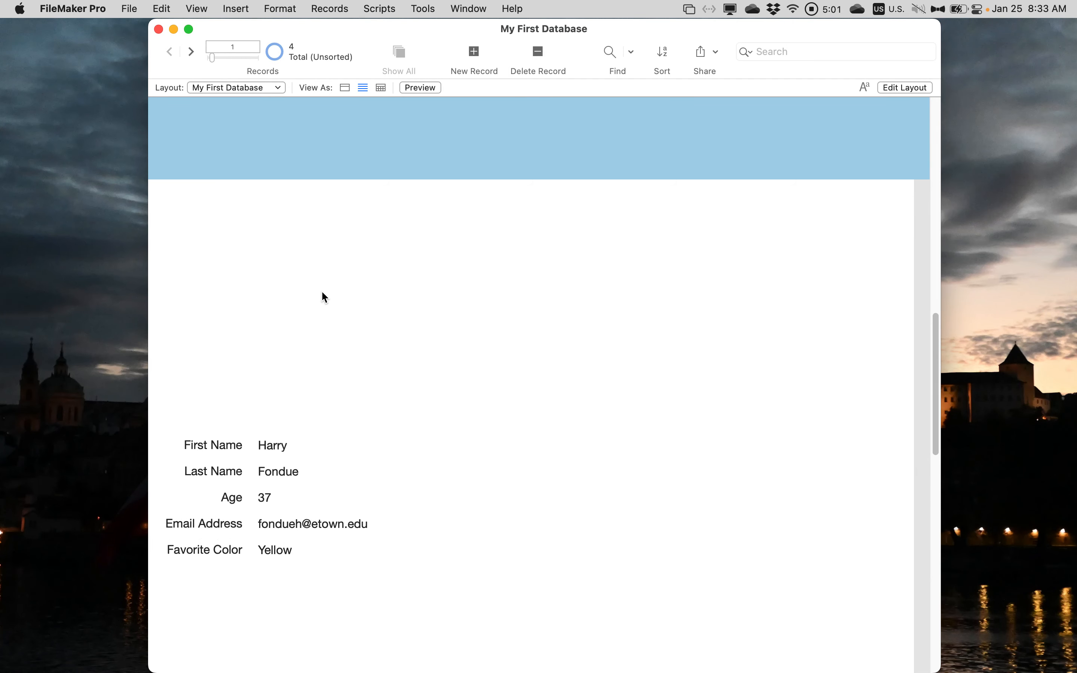
scroll(323, 305, up, 10)
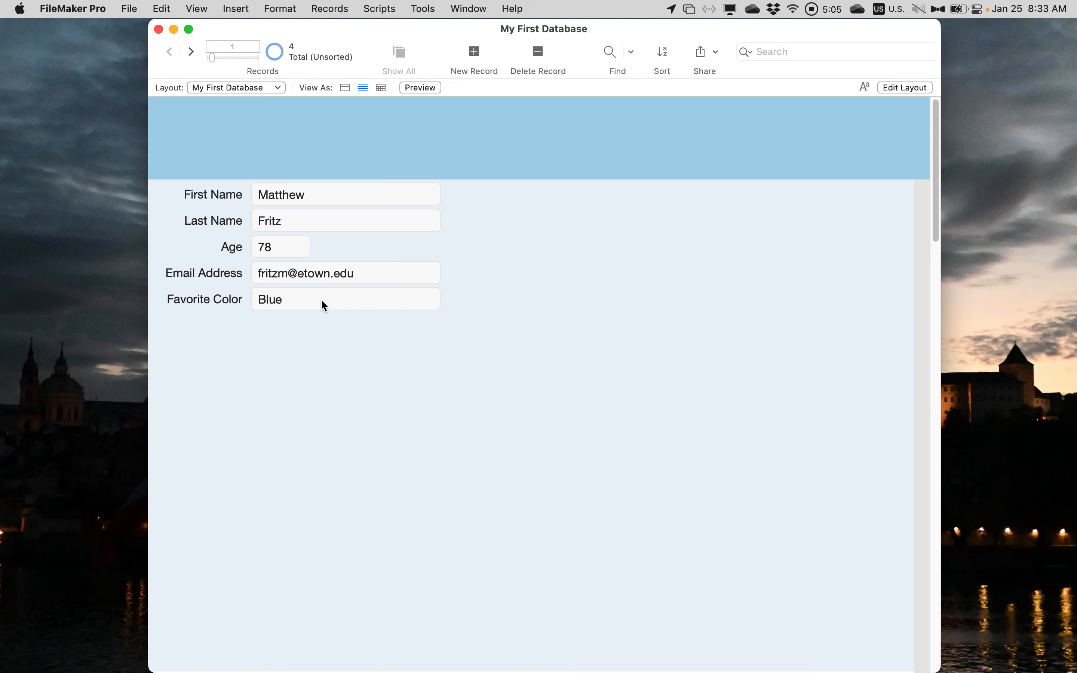
scroll(322, 301, down, 3)
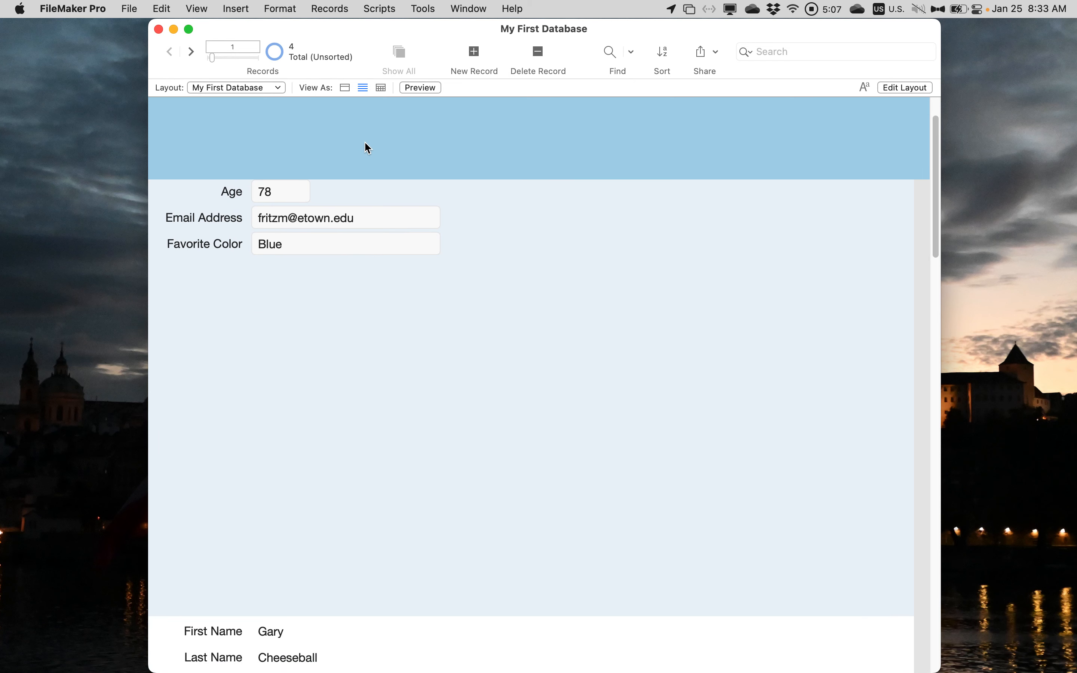
click(346, 88)
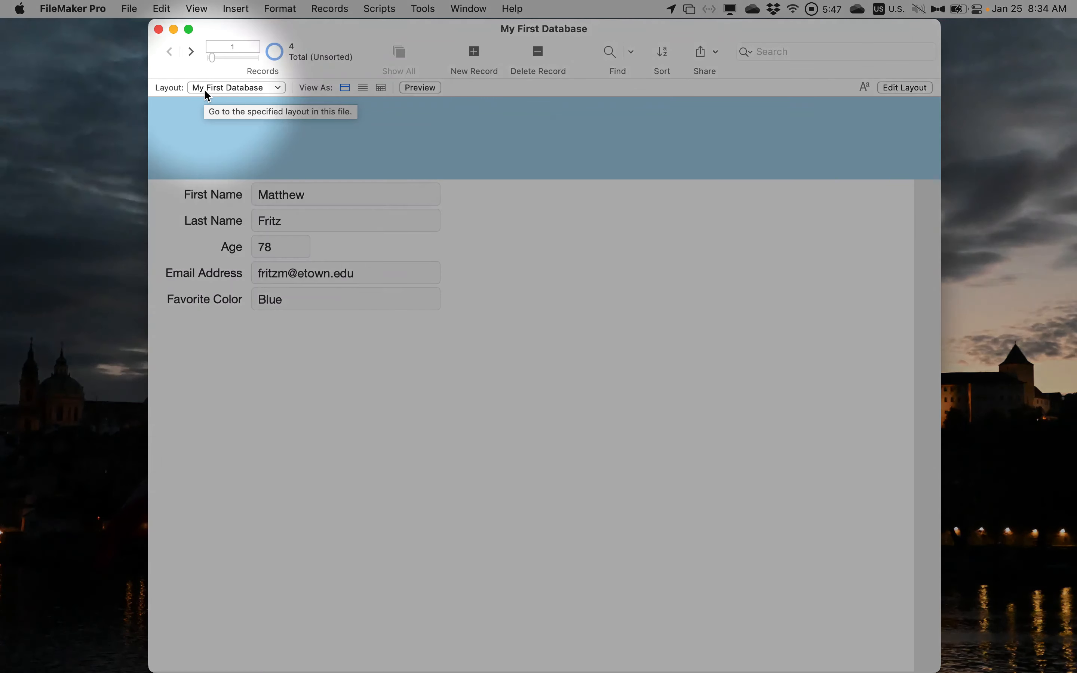
Step: Launch Mouseposé, toggle its Keystrokes display and return to the FileMaker Pro database
key(XF86AudioRaiseVolume)
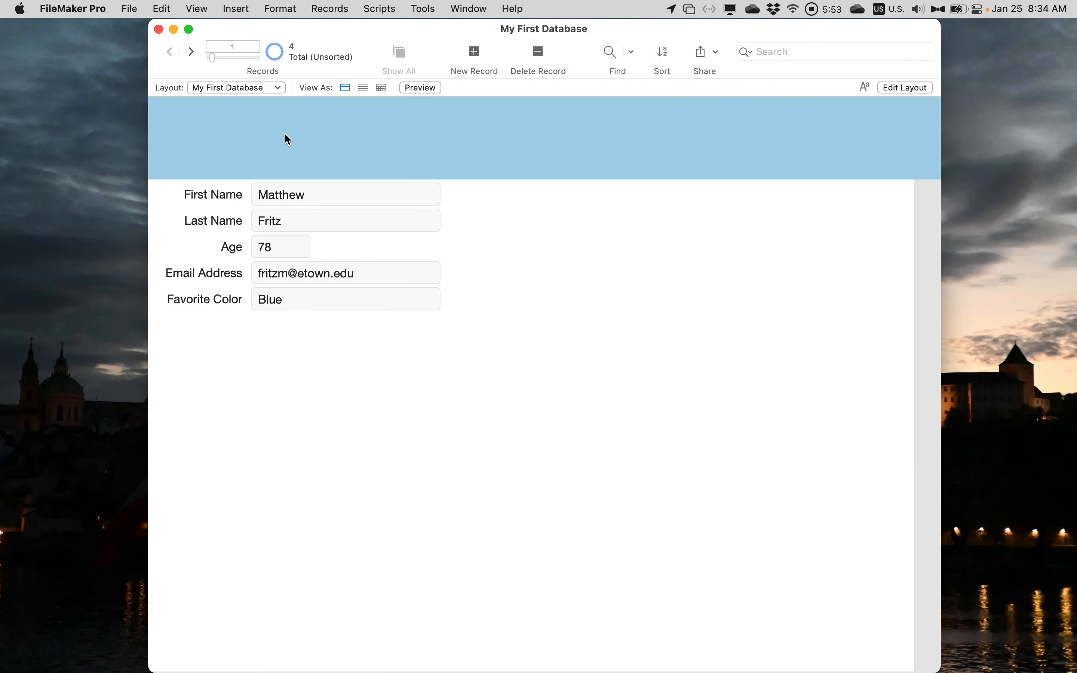
key(alt+space)
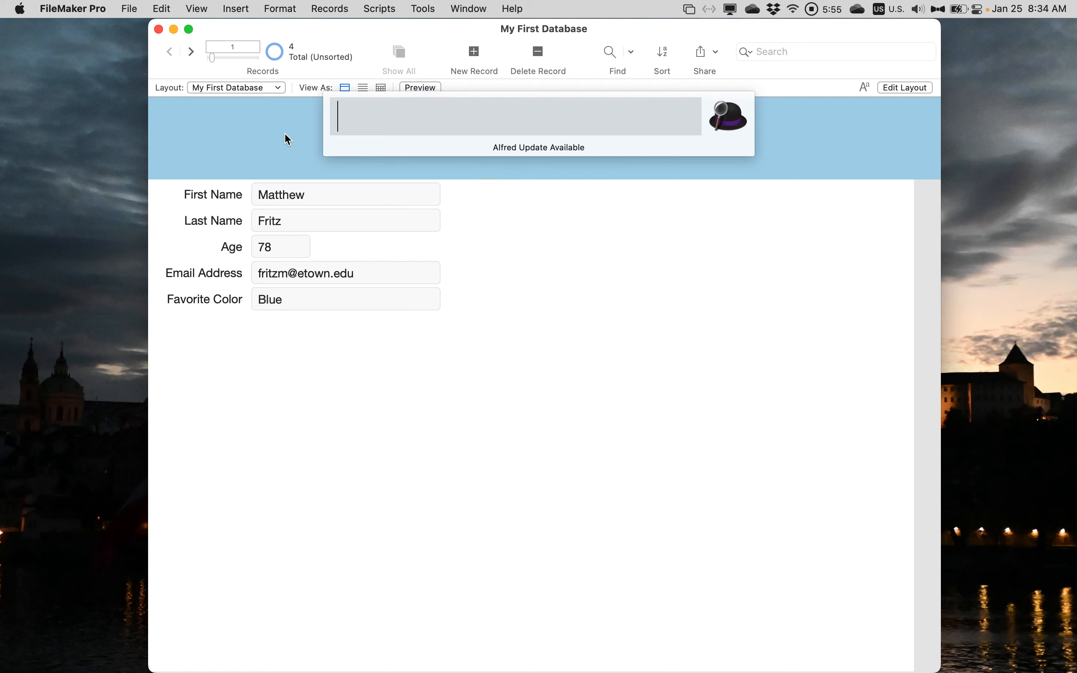
text(mou)
key(Return)
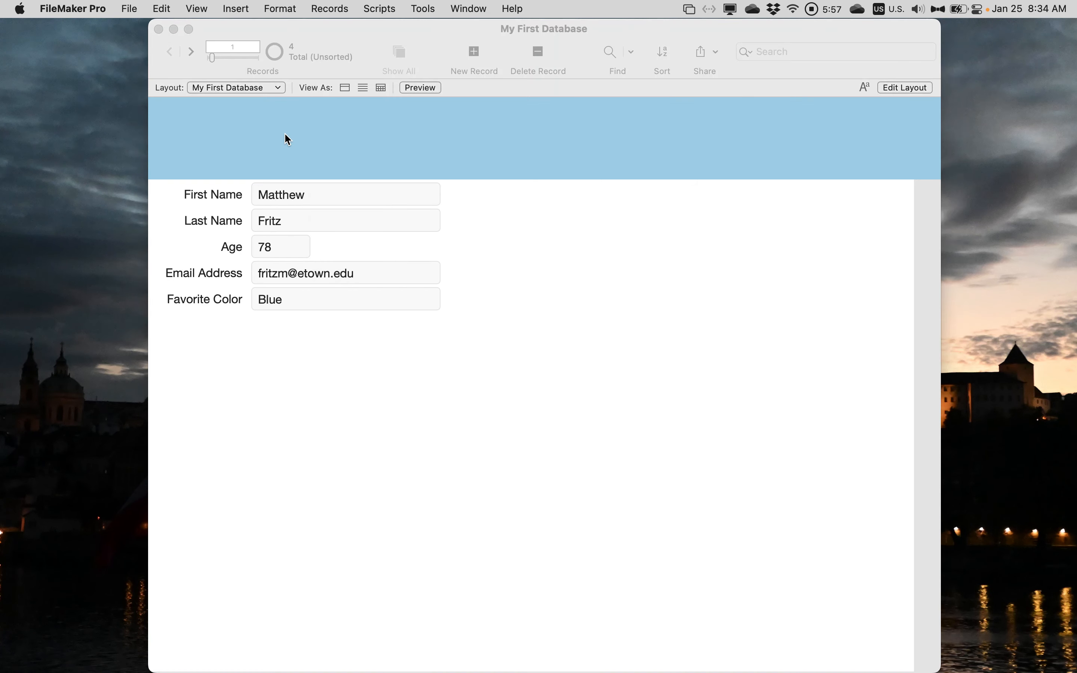
key(super+Tab)
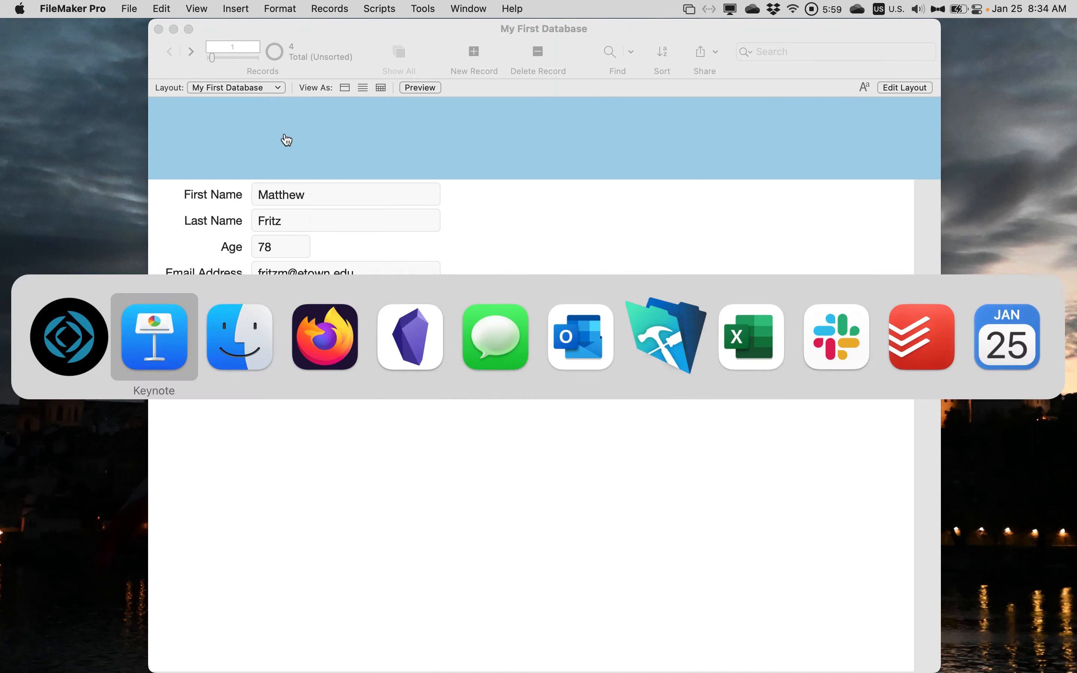
key(Escape)
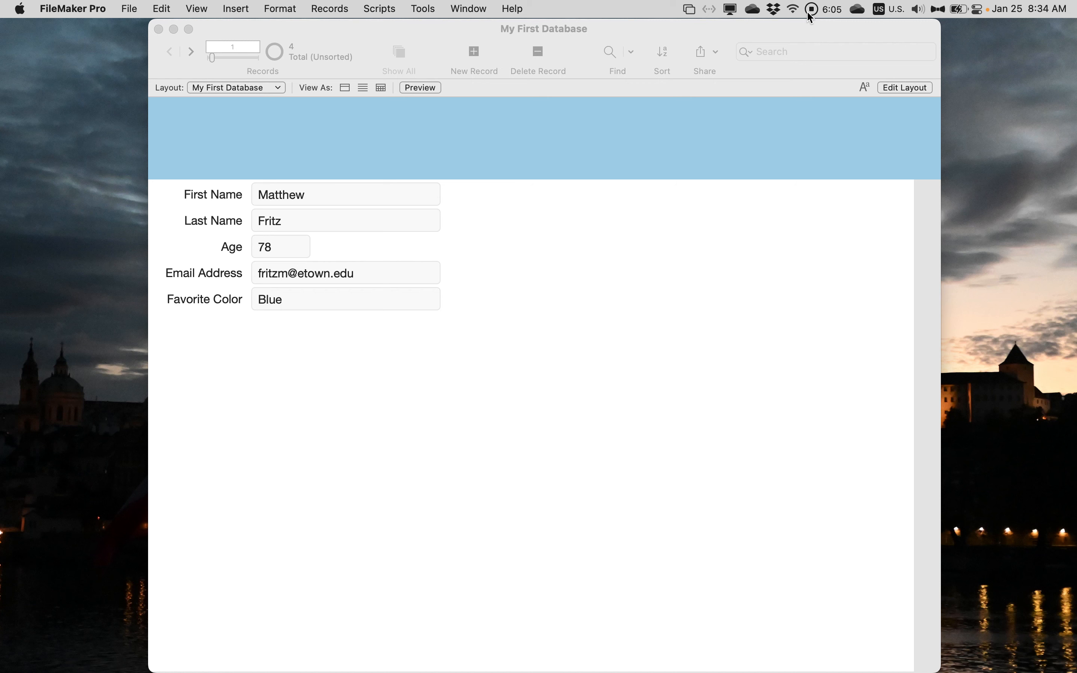
click(940, 11)
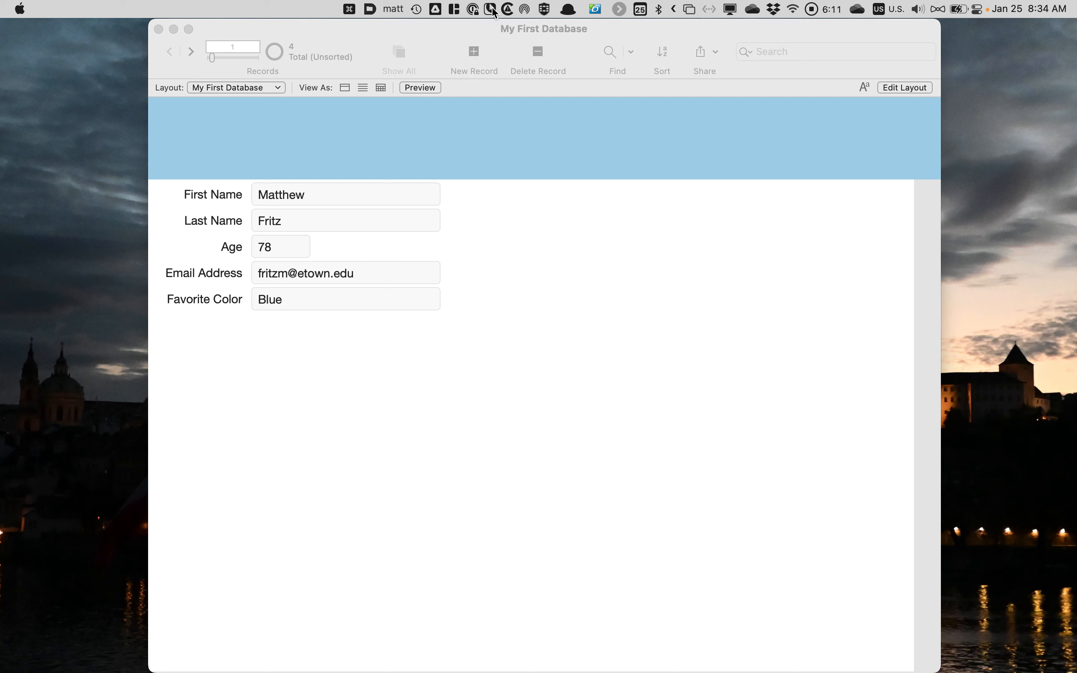
click(492, 10)
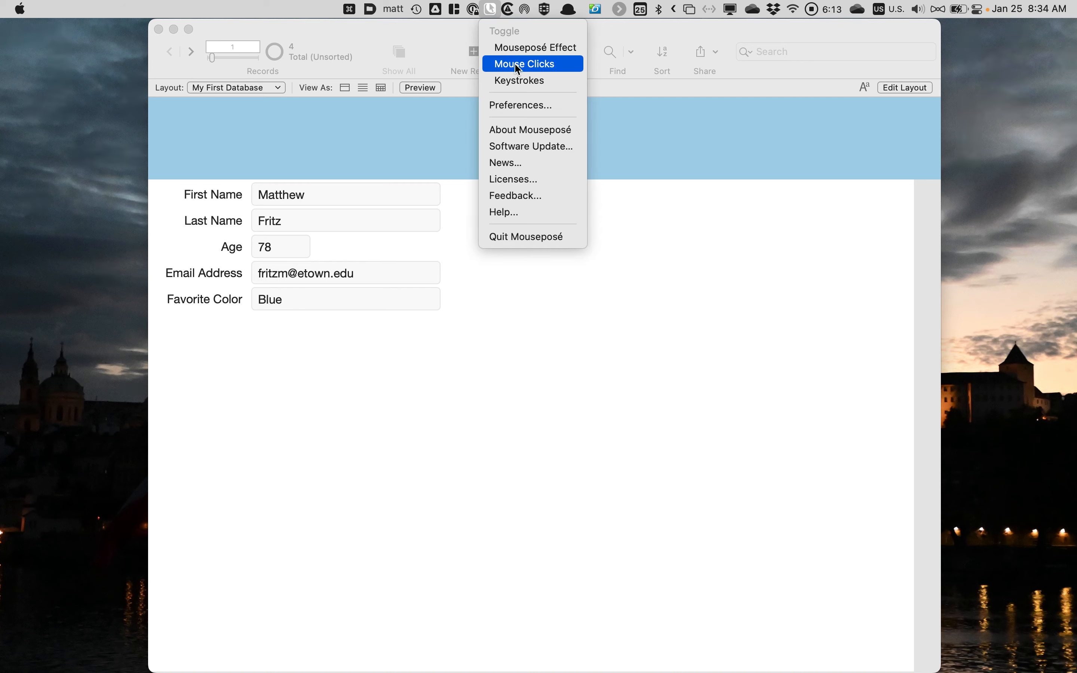
click(515, 85)
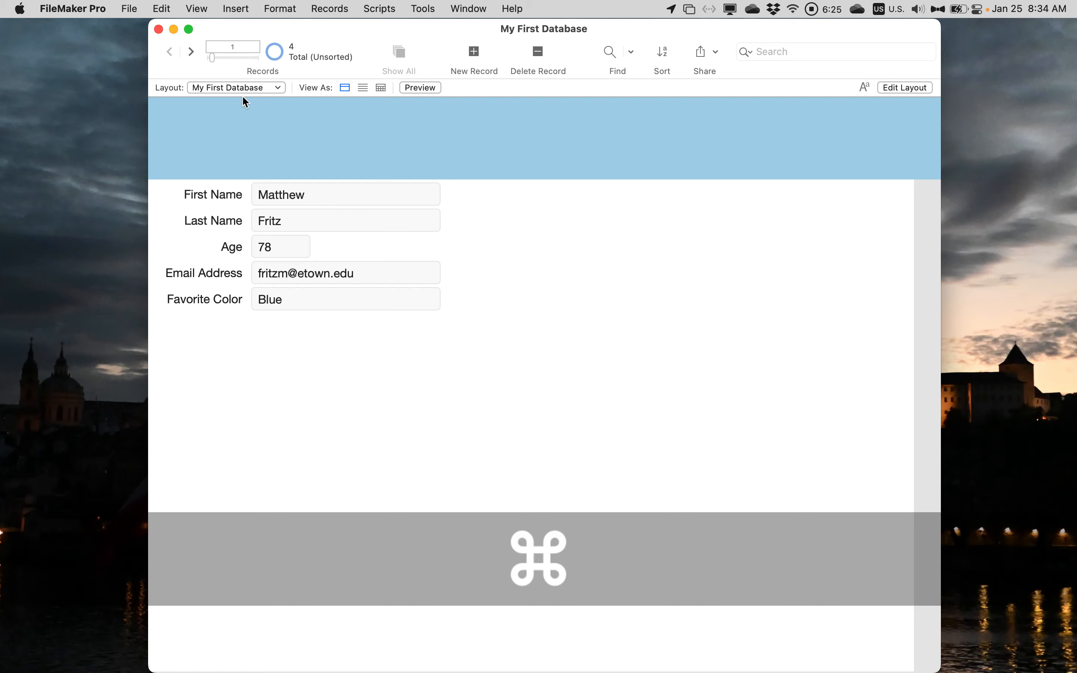
Step: In Layout mode, rename the My First Database layout as Record View in its layout setup and return to Browse mode
key(super+l)
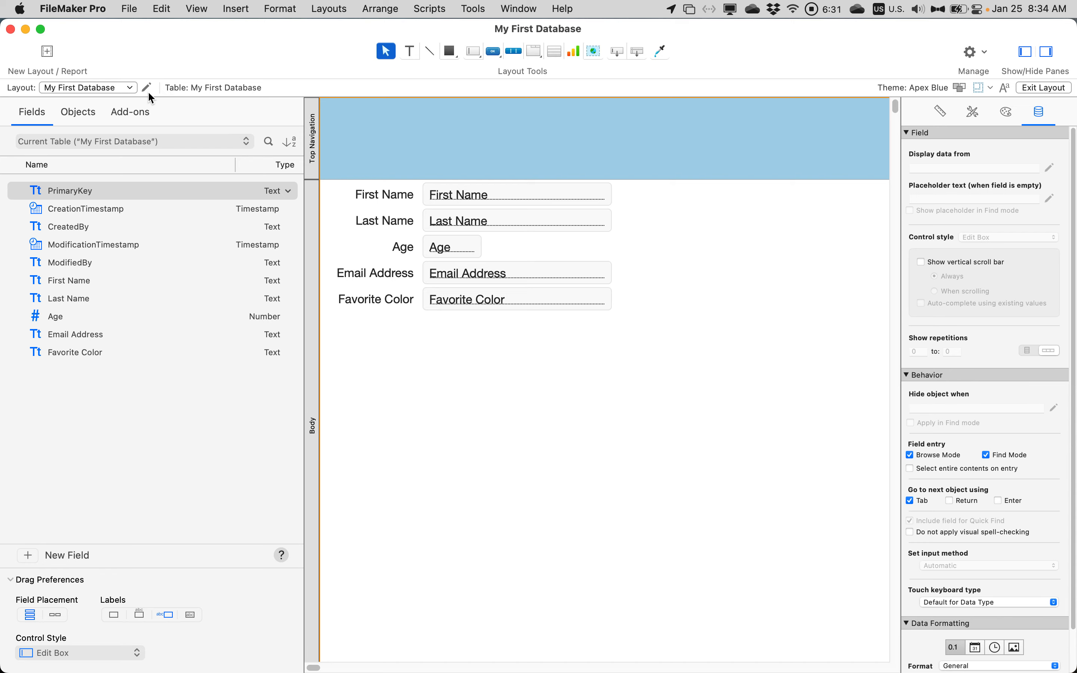
key(F1)
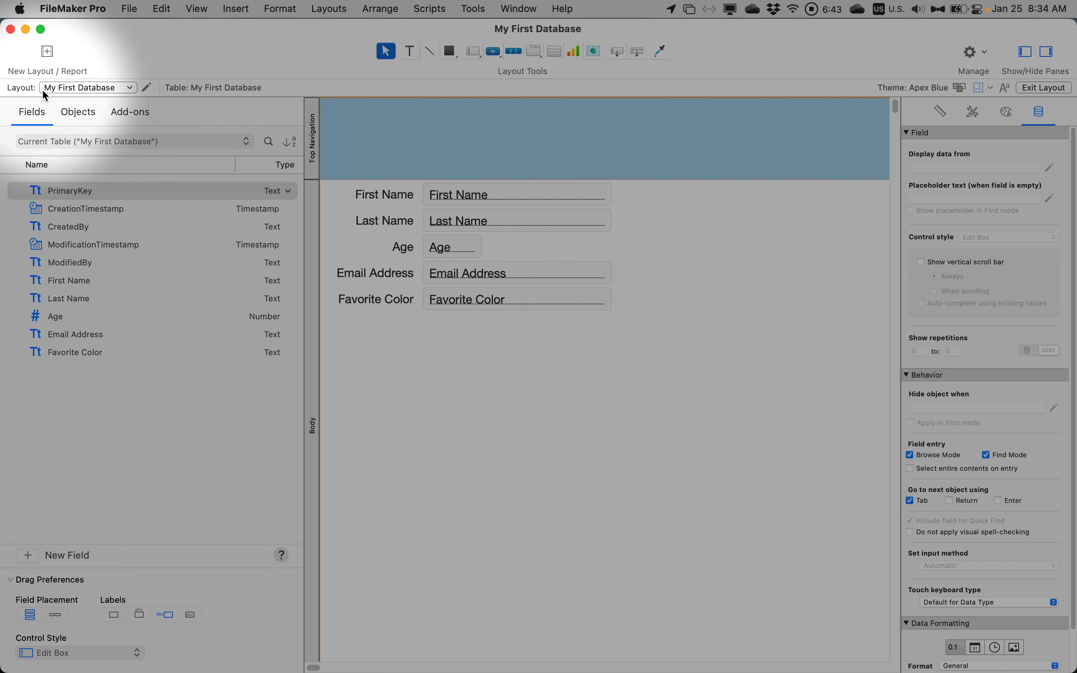
click(147, 87)
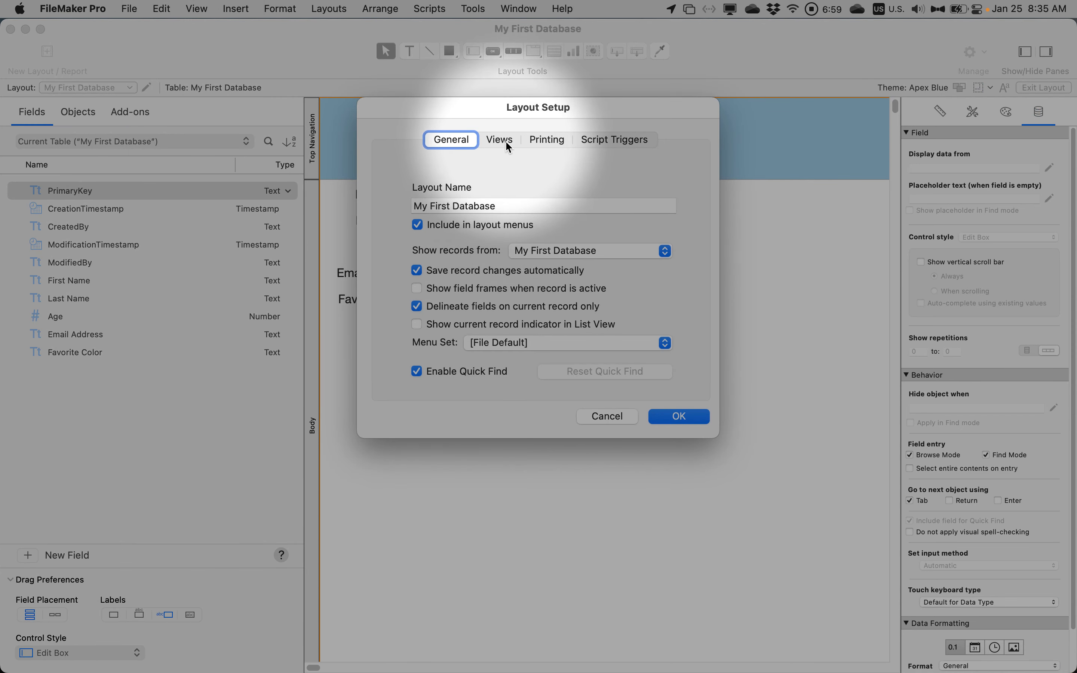
key(F1)
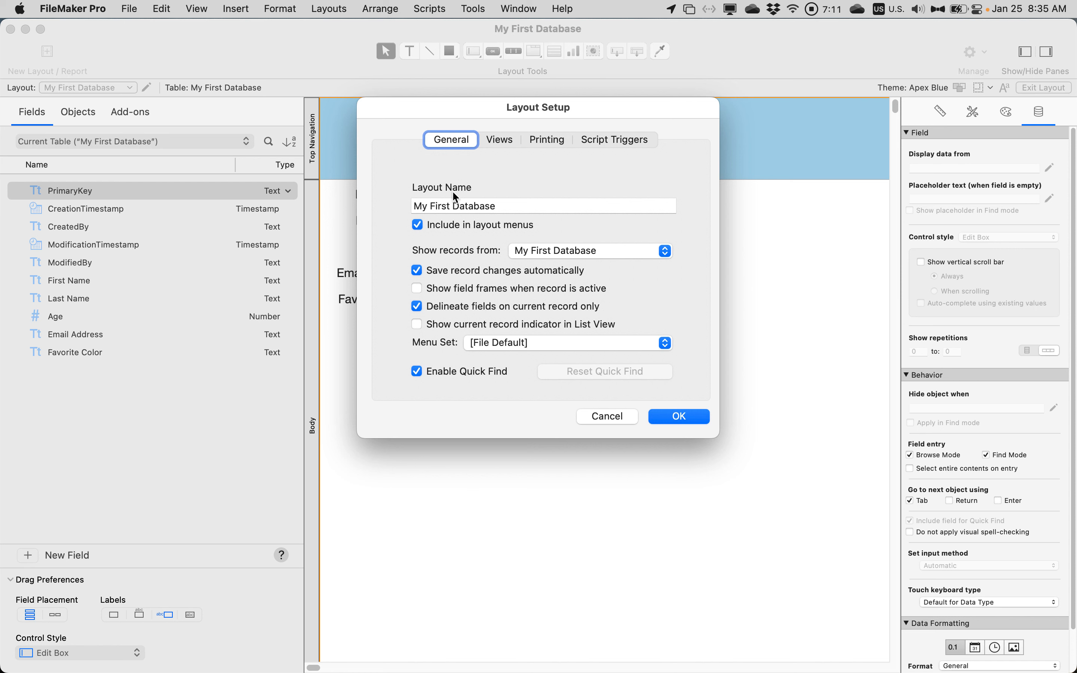
triple_click(454, 210)
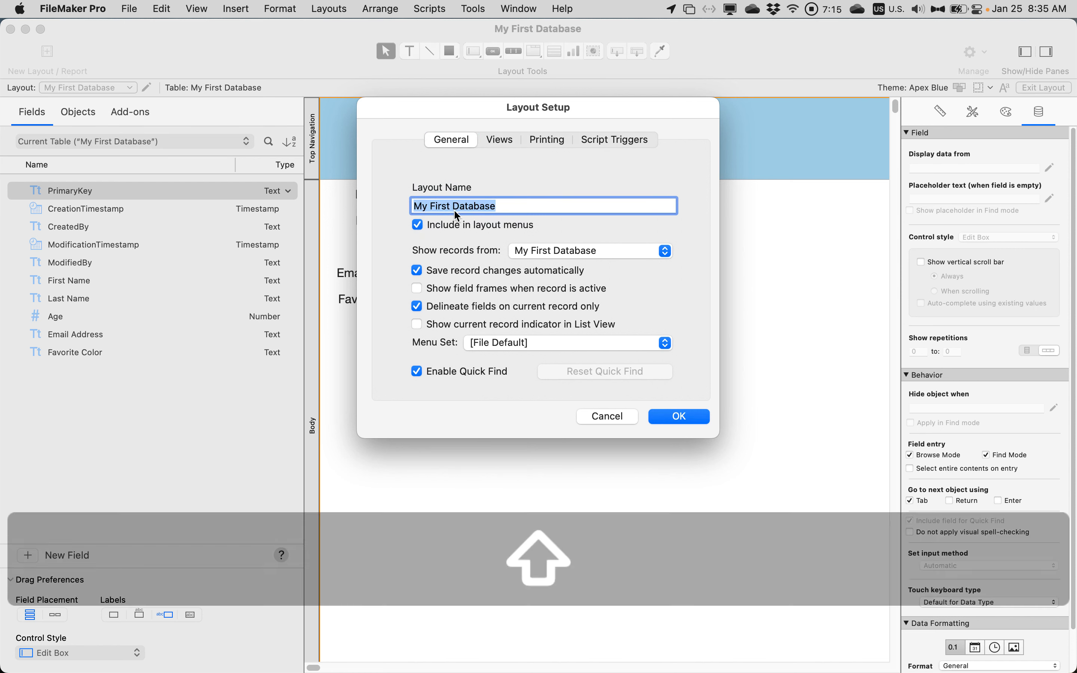
text(Record View)
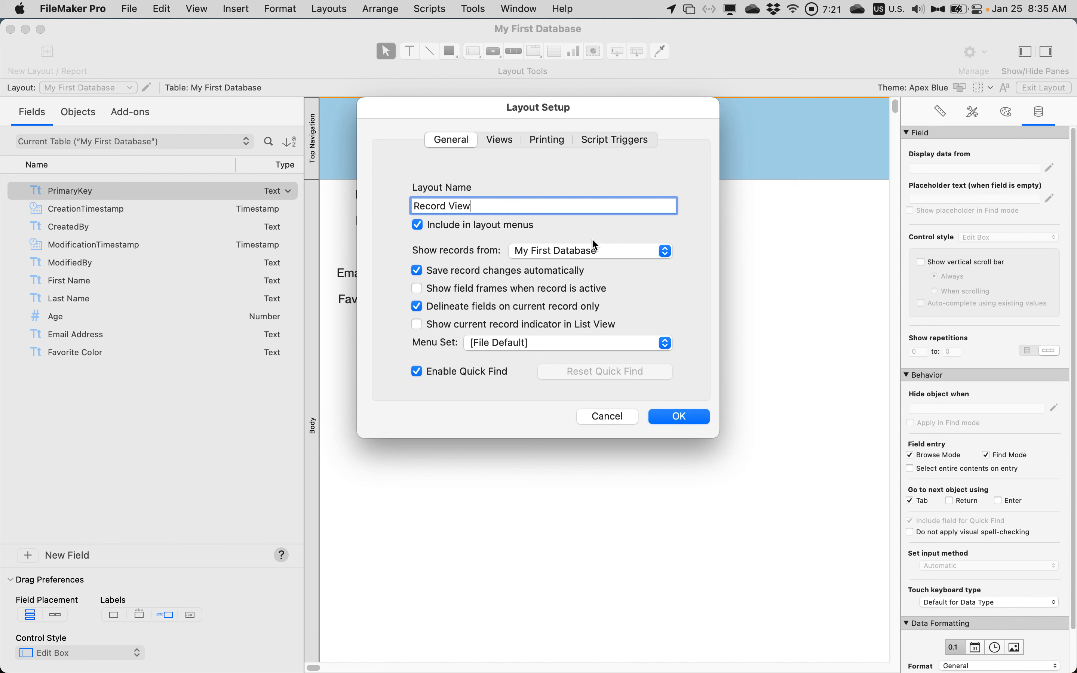
click(670, 415)
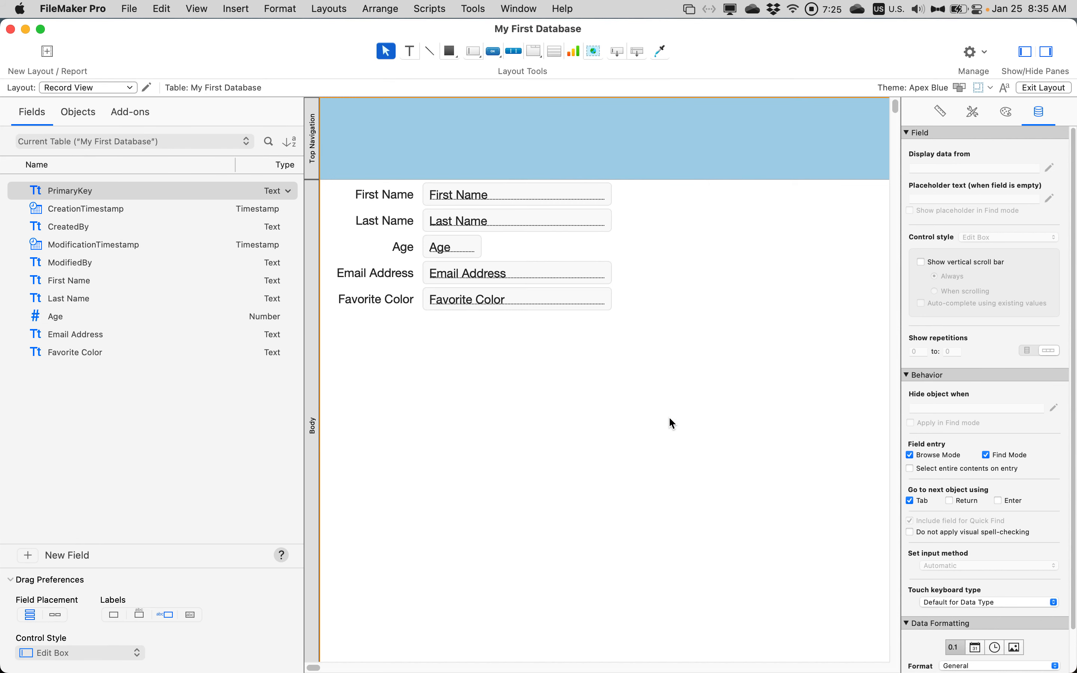
key(super+b)
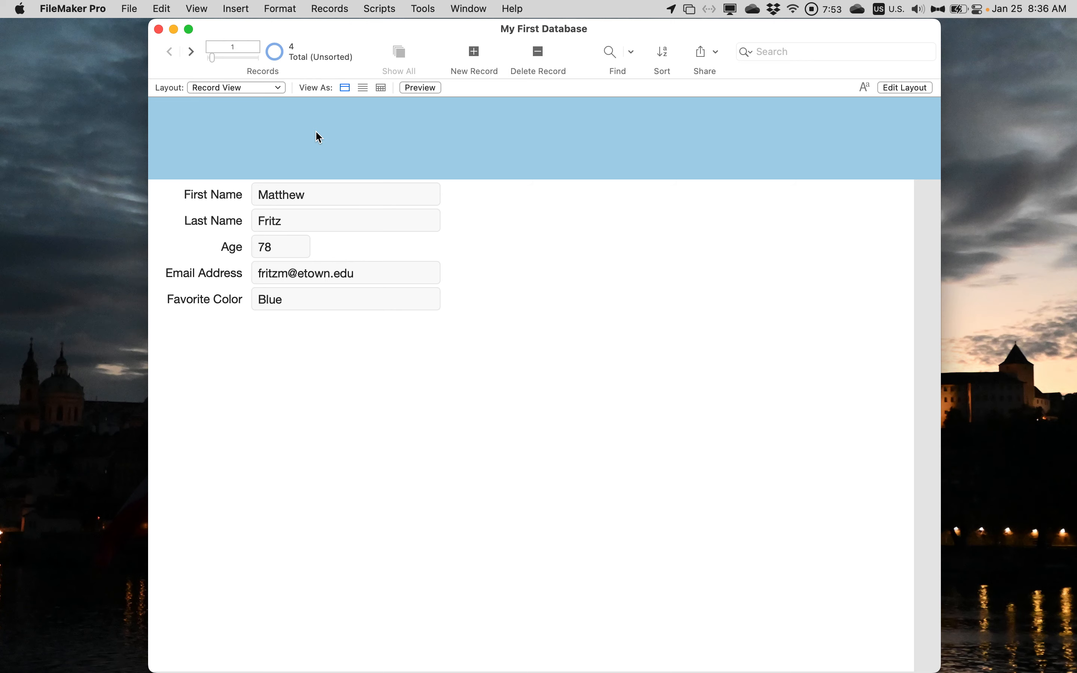
Step: In Layout mode, start a new layout showing records from My First Database and name it List View
key(super+l)
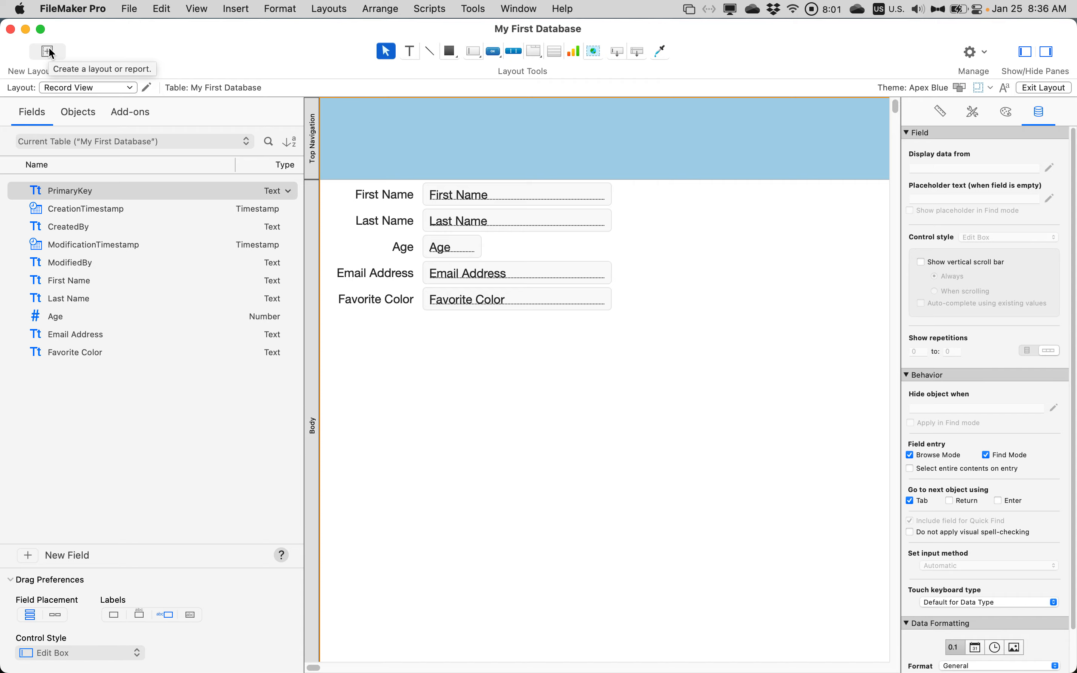
key(F1)
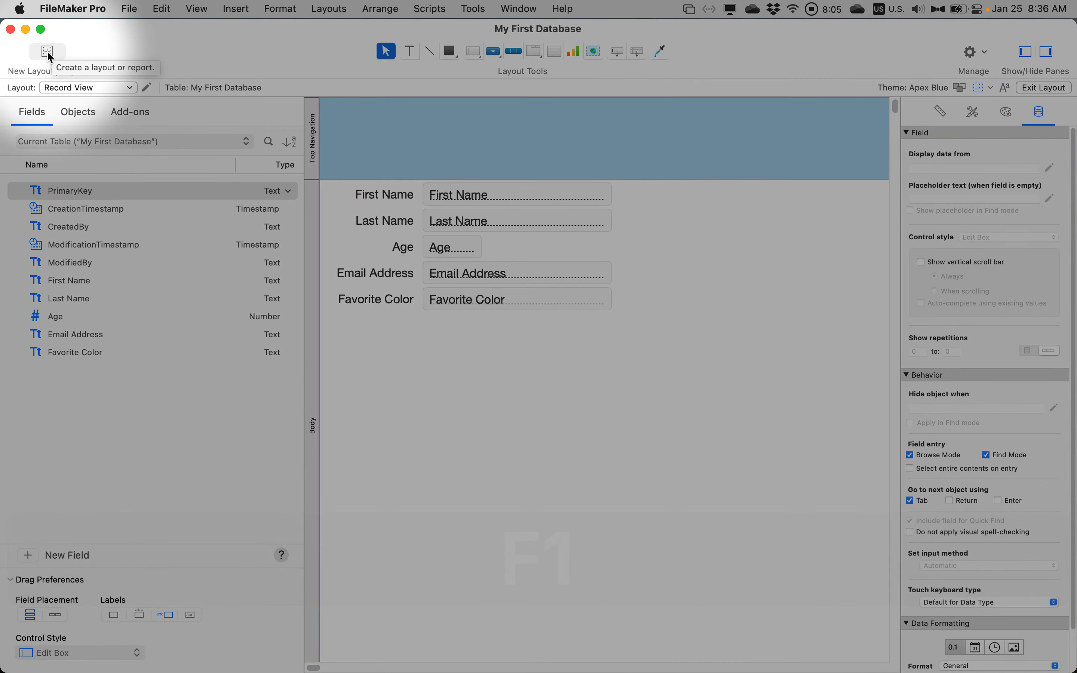
click(48, 52)
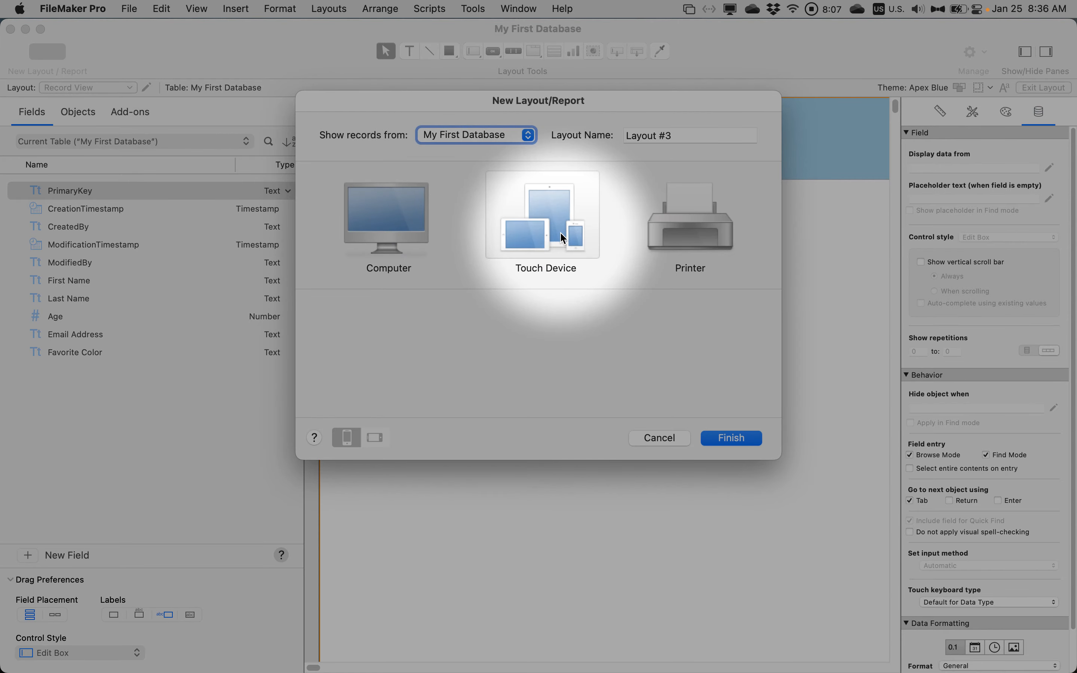
key(F1)
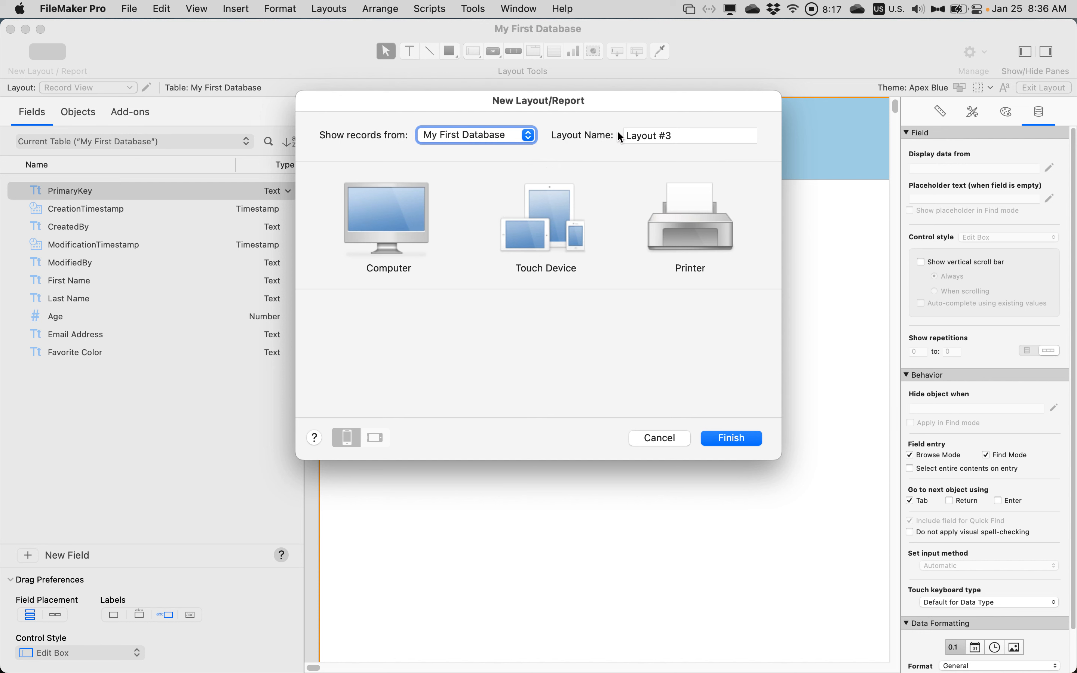
click(646, 137)
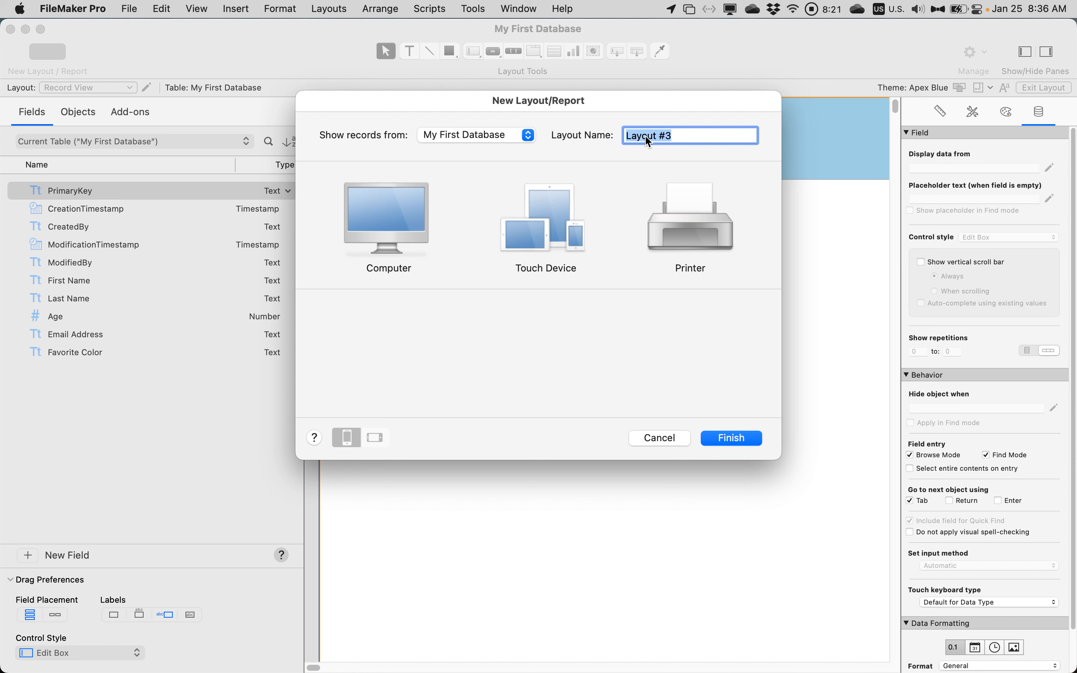
text(Liat View)
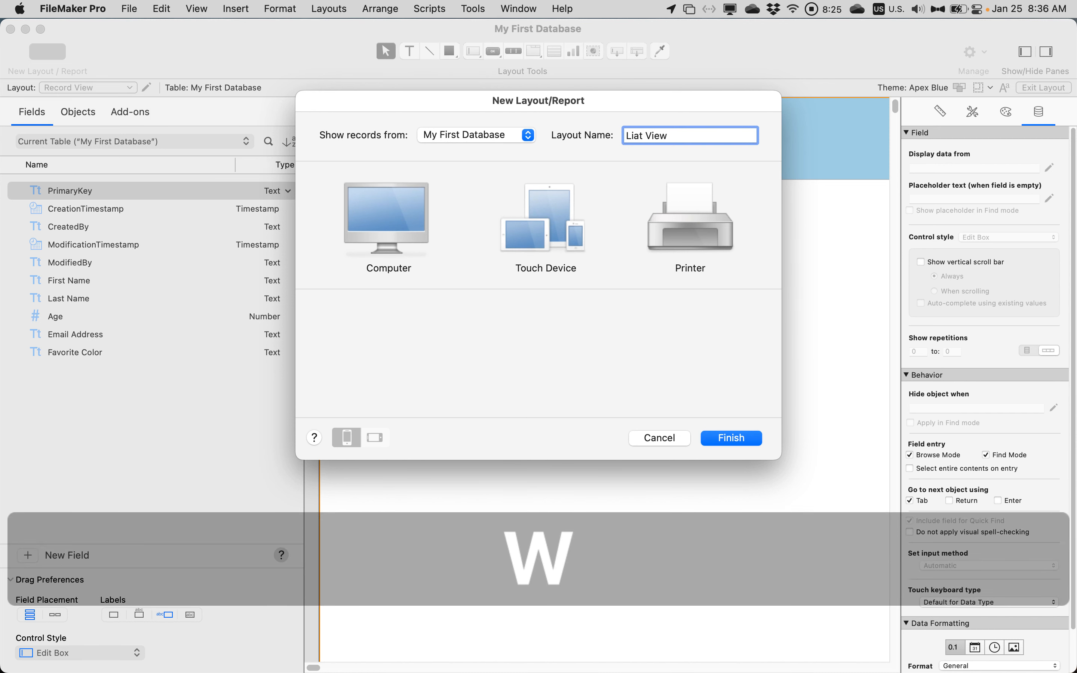
key(alt+Left)
key(Left)
key(Left)
key(BackSpace)
text(s)
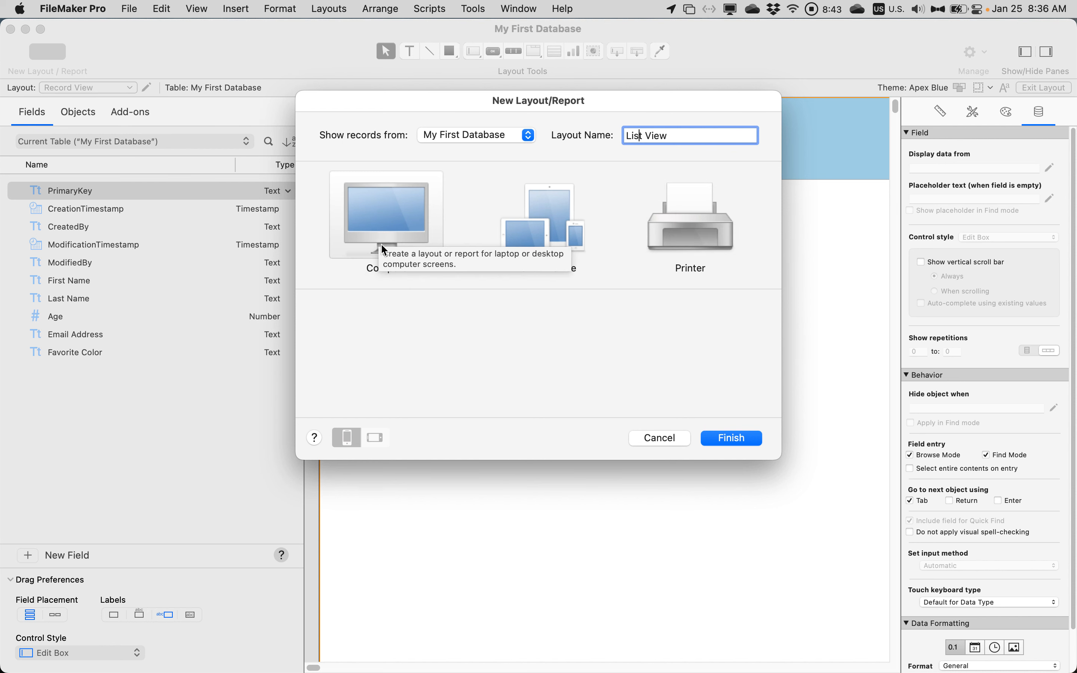
Step: Choose the List type for computer screens for the new layout and finish creating it
click(396, 231)
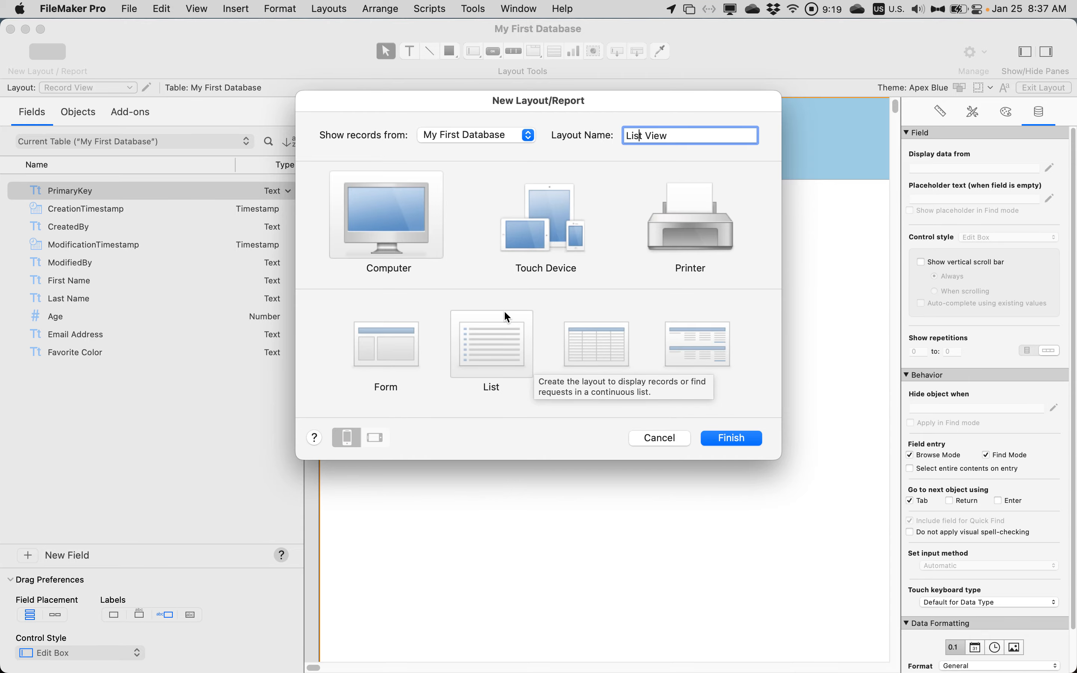
key(F1)
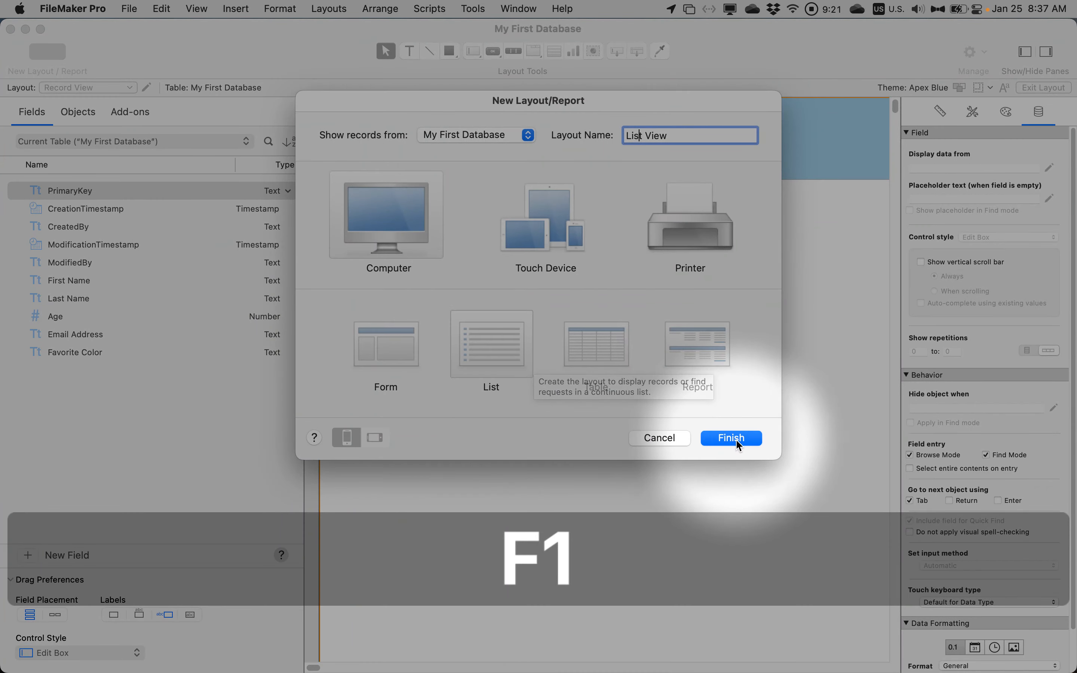
click(736, 439)
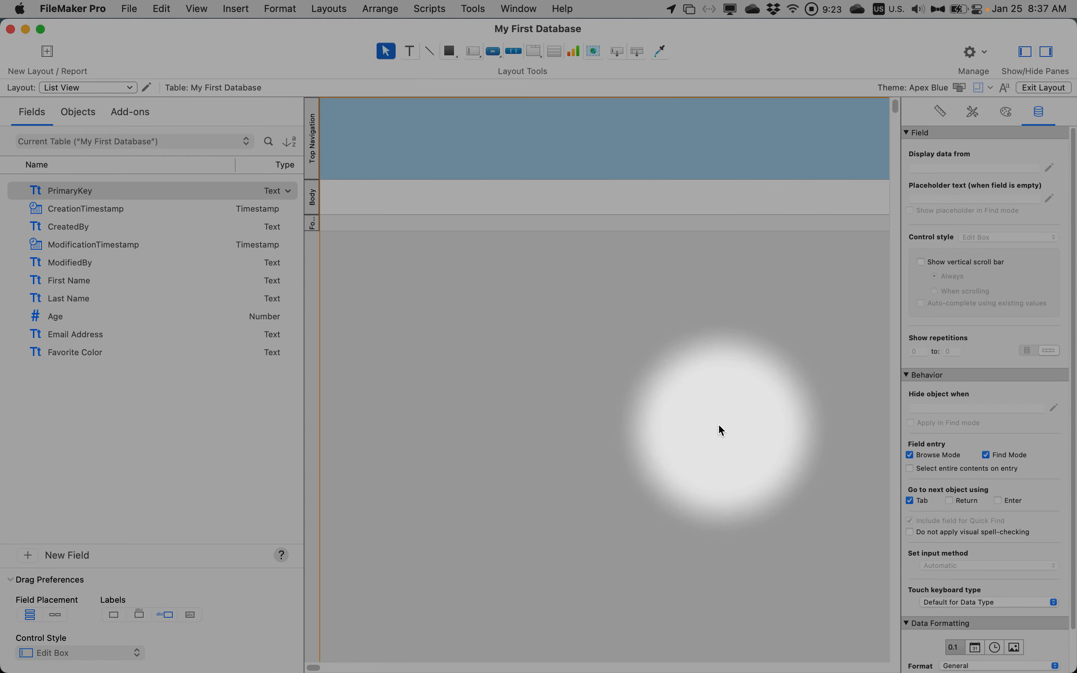
key(ctrl+super+space)
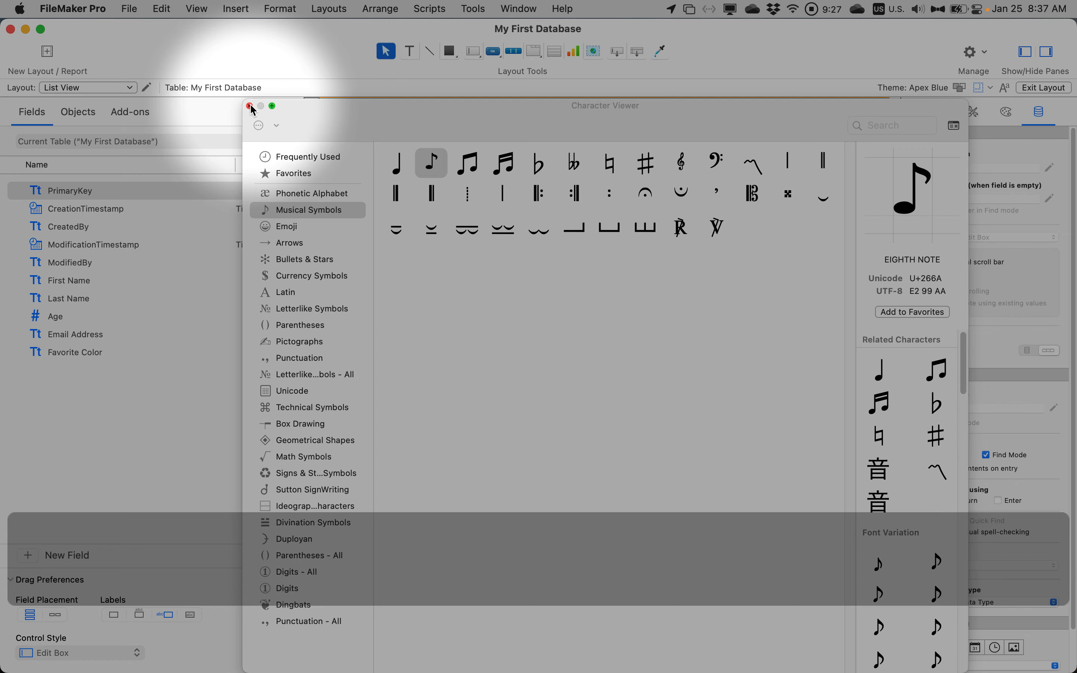
click(250, 105)
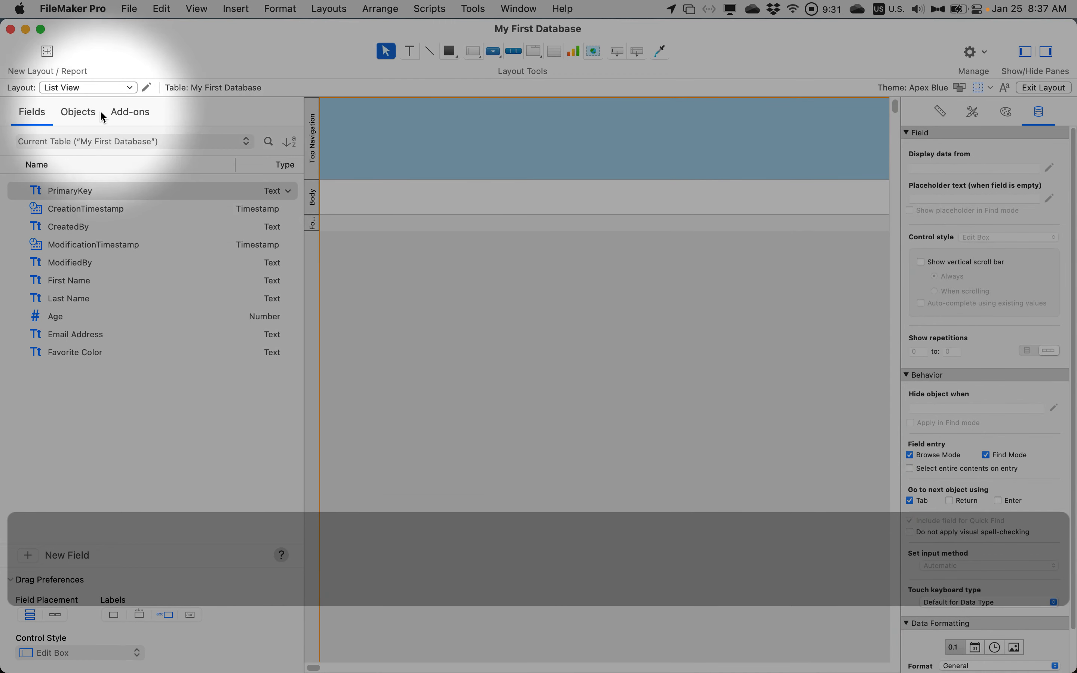
Step: Check the available layouts and stay on the newly created List View layout
click(61, 89)
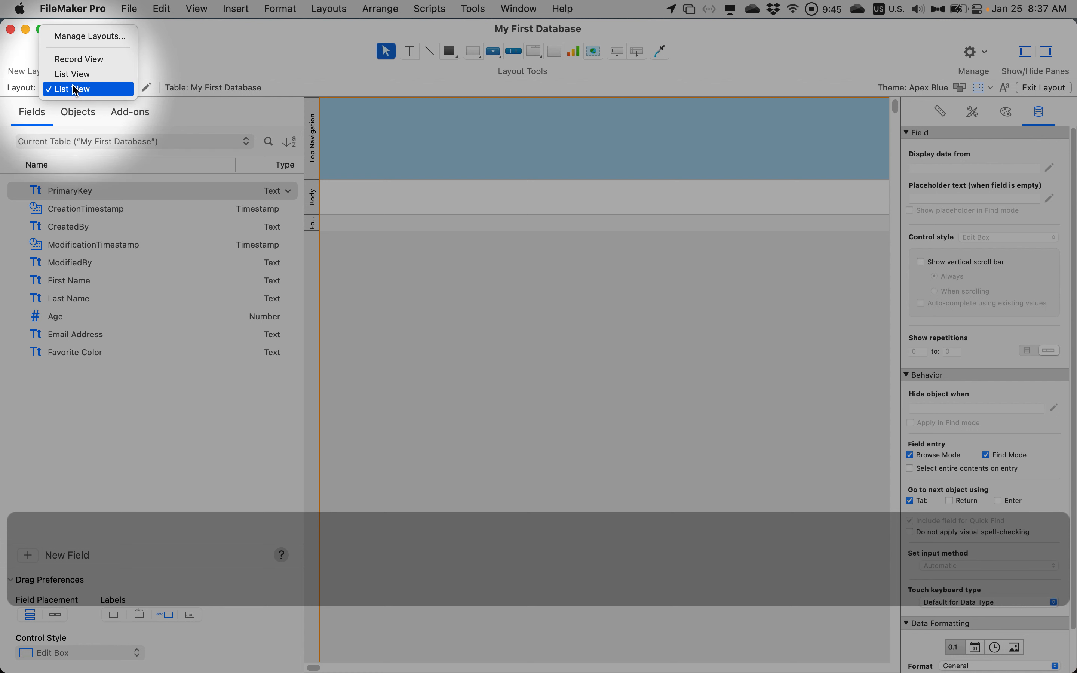
click(76, 90)
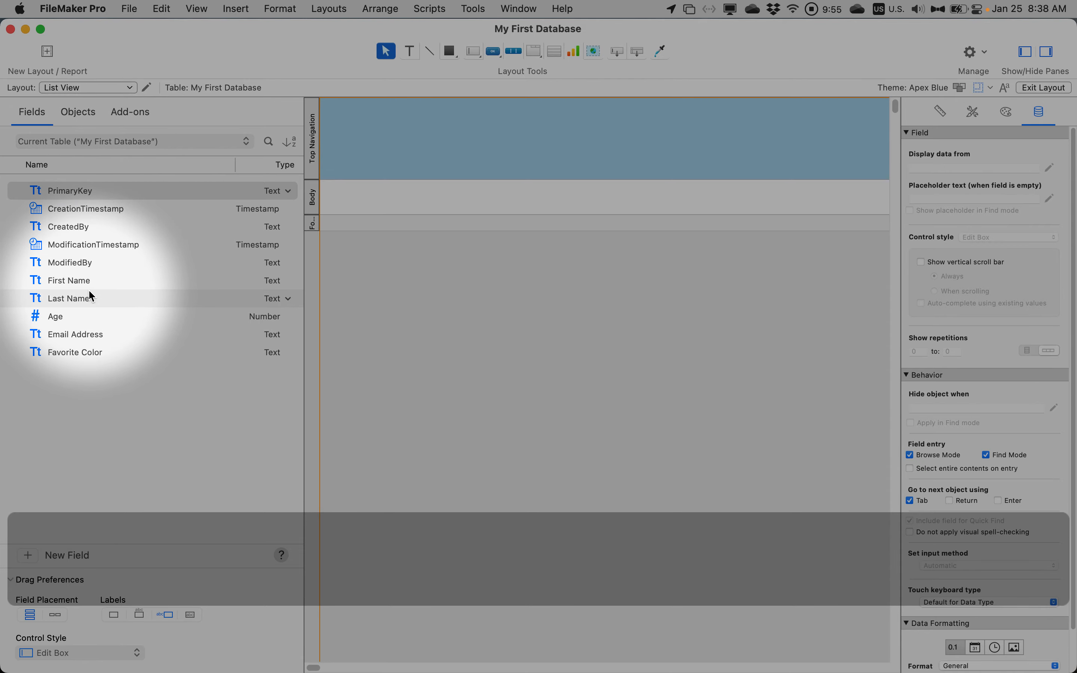
key(F1)
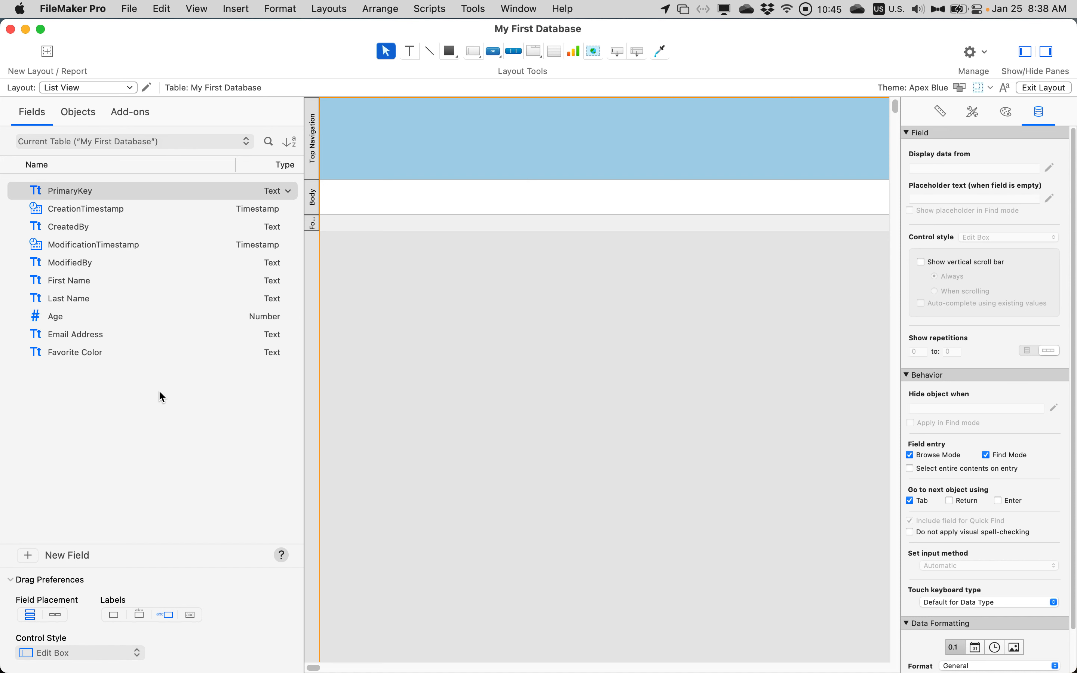
Step: Place the First Name and Last Name fields with labels, stacked vertically, across the Top Navigation and Body parts
click(90, 282)
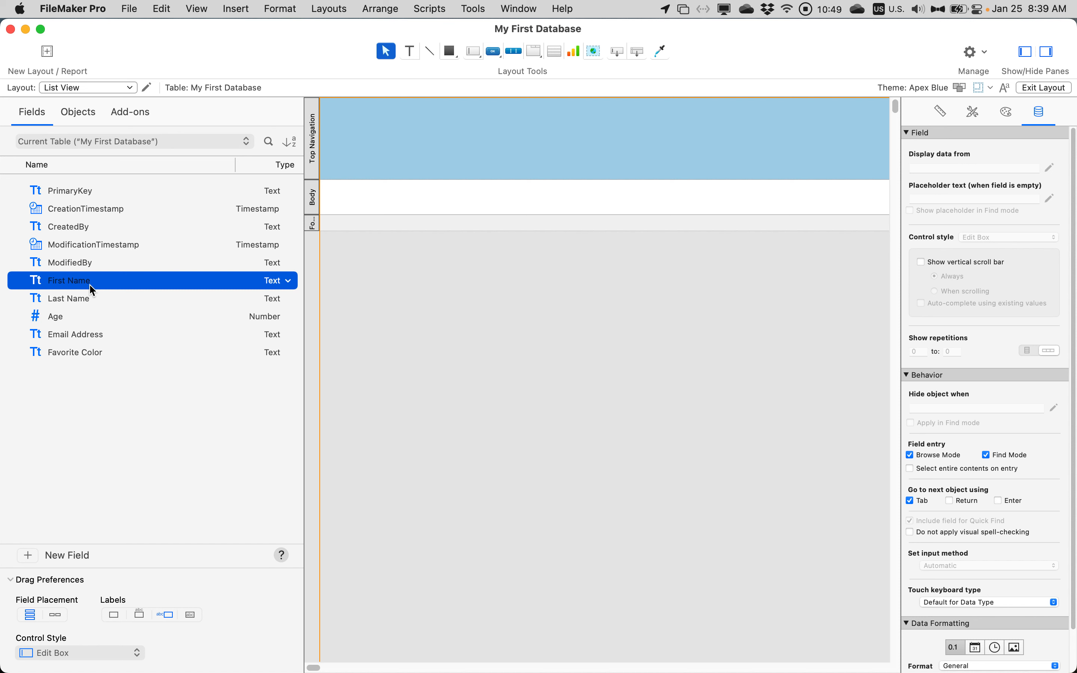
key(shift)
shift+click(87, 299)
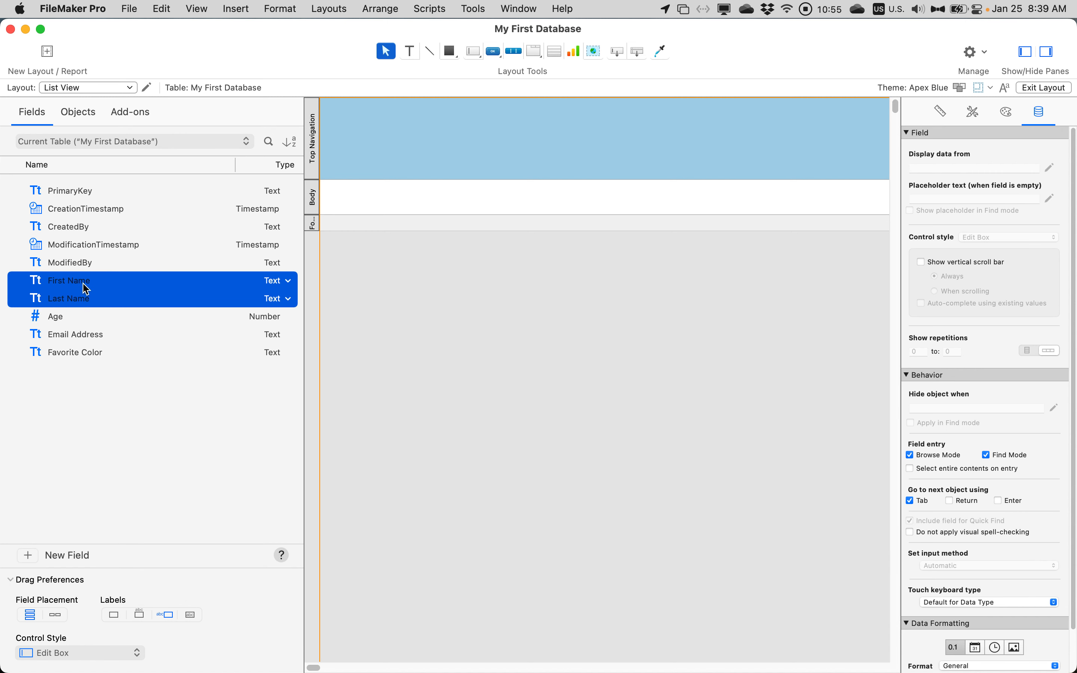
drag(87, 289, 550, 190)
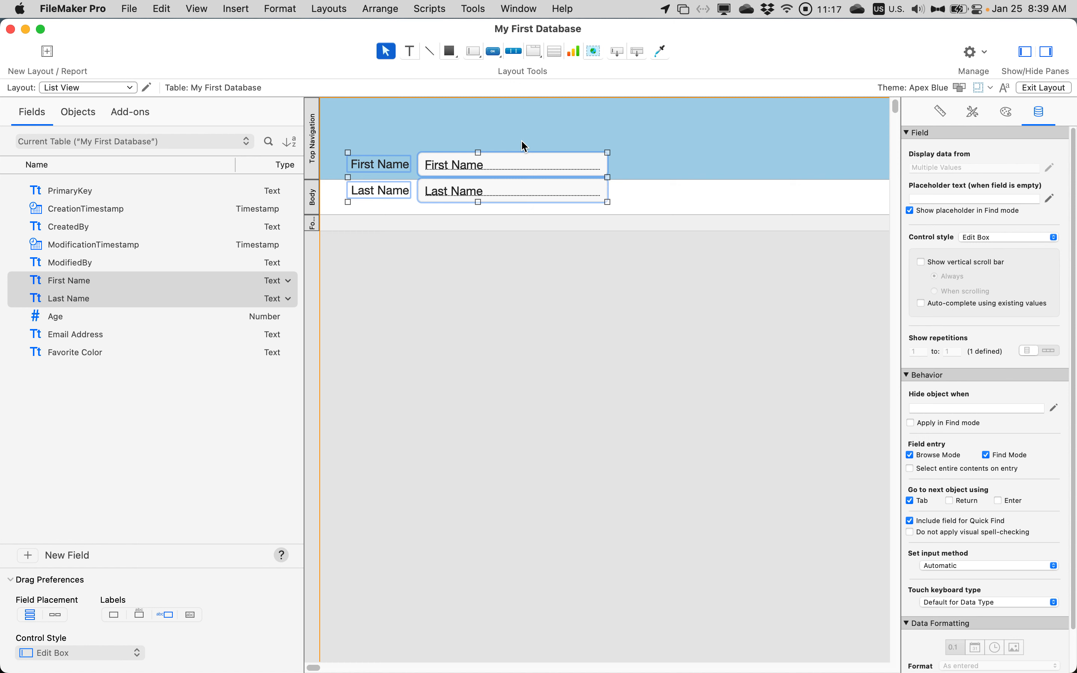
Step: Switch to Browse mode and examine how the stacked name fields appear across the header and the record rows
key(super+b)
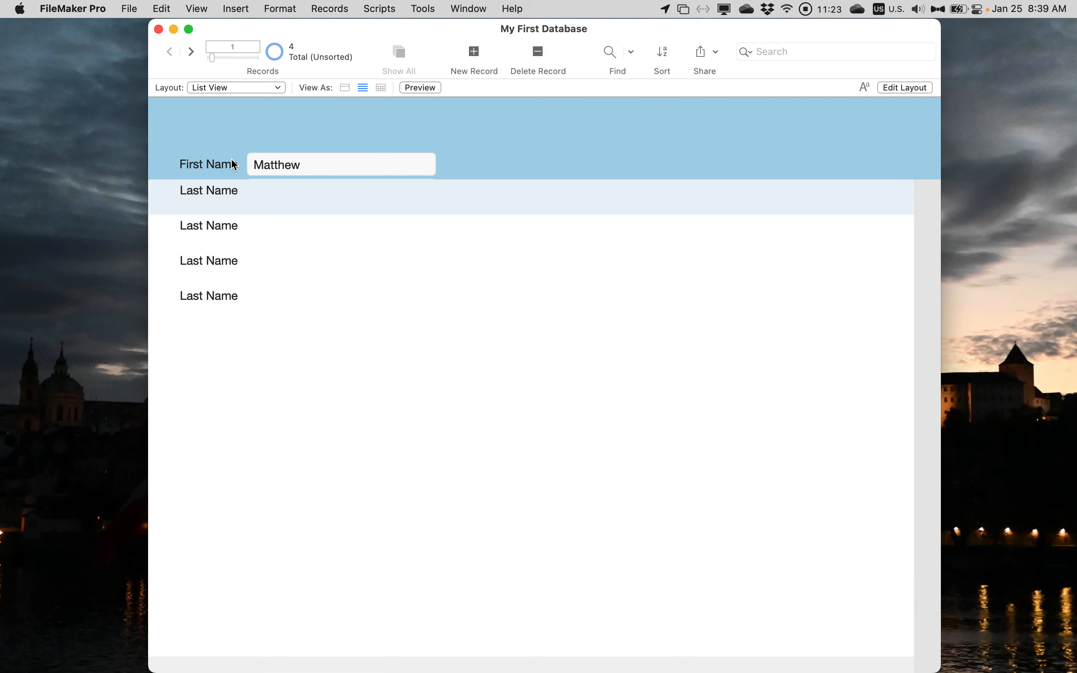
key(super)
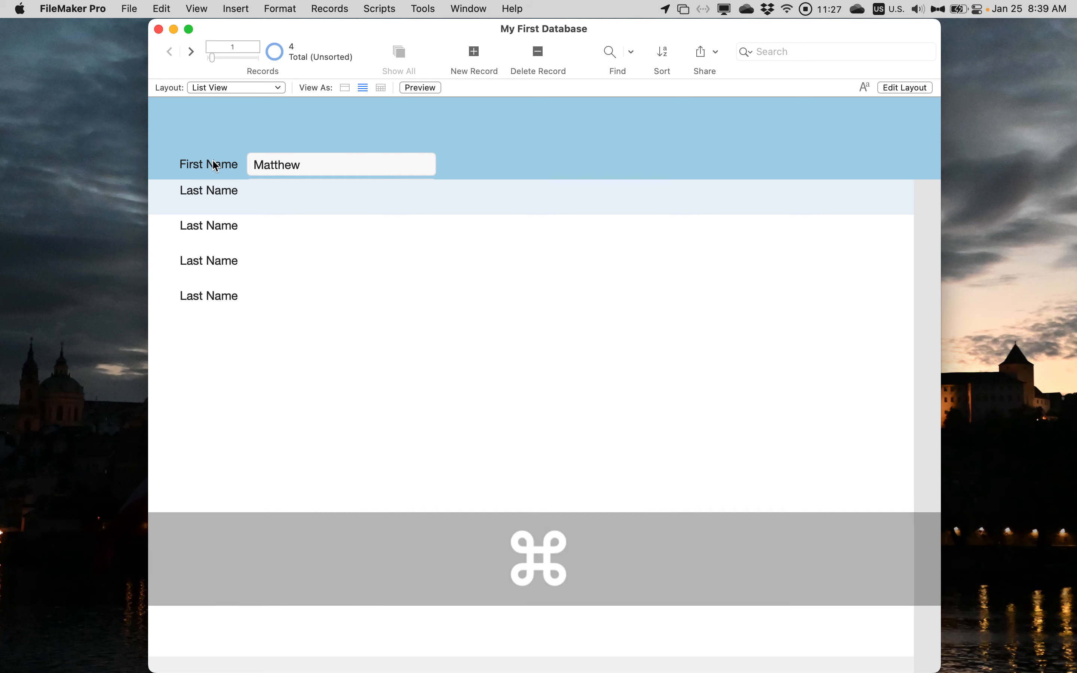
click(290, 164)
click(307, 133)
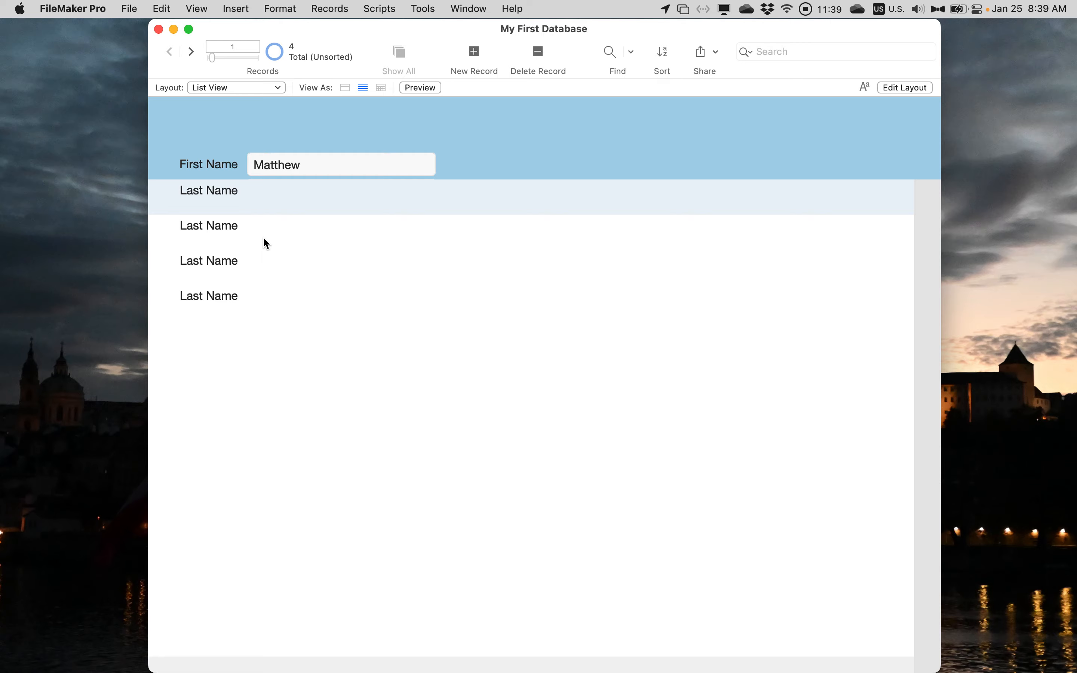
Step: Return to Layout mode and delete the stacked First Name and Last Name fields together with their labels
key(super+l)
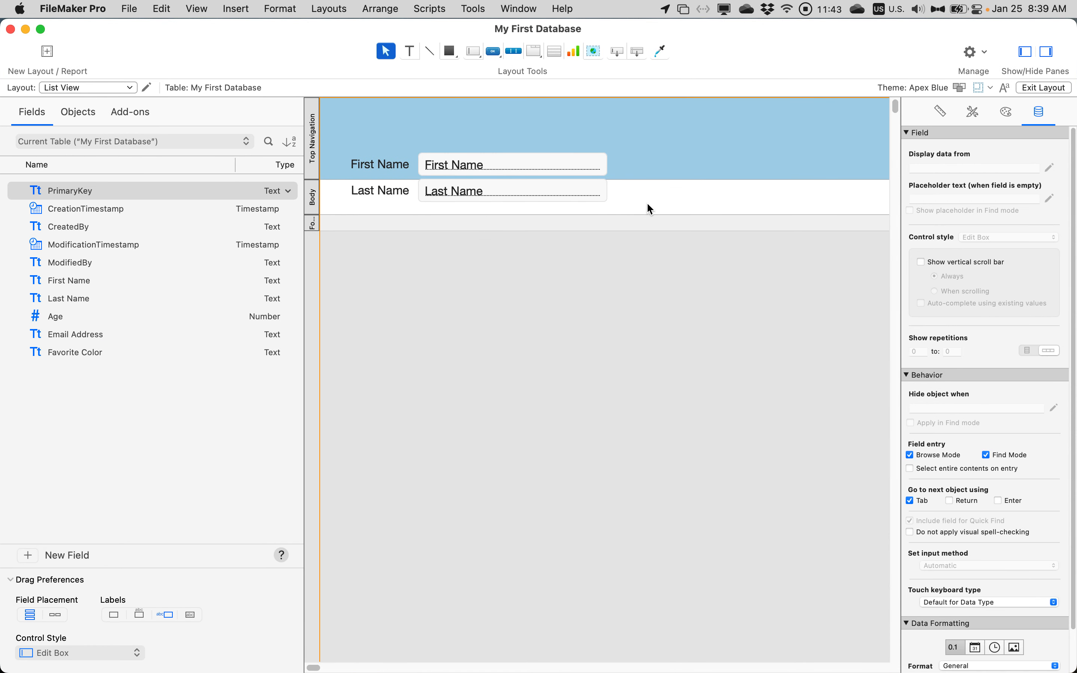
drag(648, 203, 339, 154)
key(BackSpace)
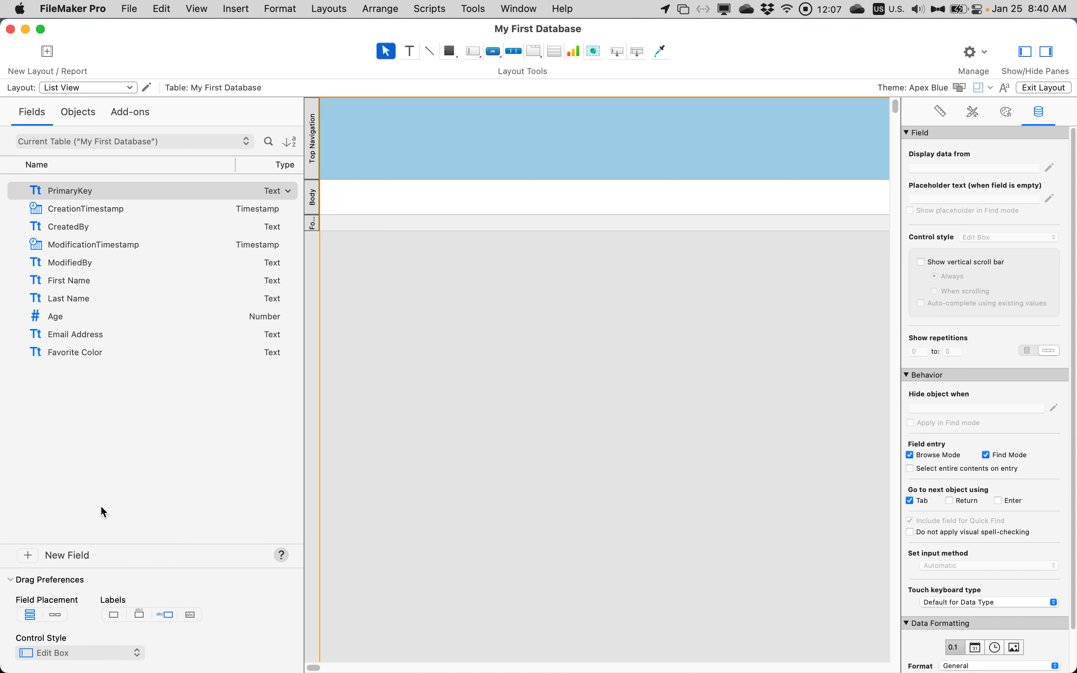
Step: Set field placement to horizontal and place the First Name and Last Name fields side by side with labels in the Body part
click(74, 279)
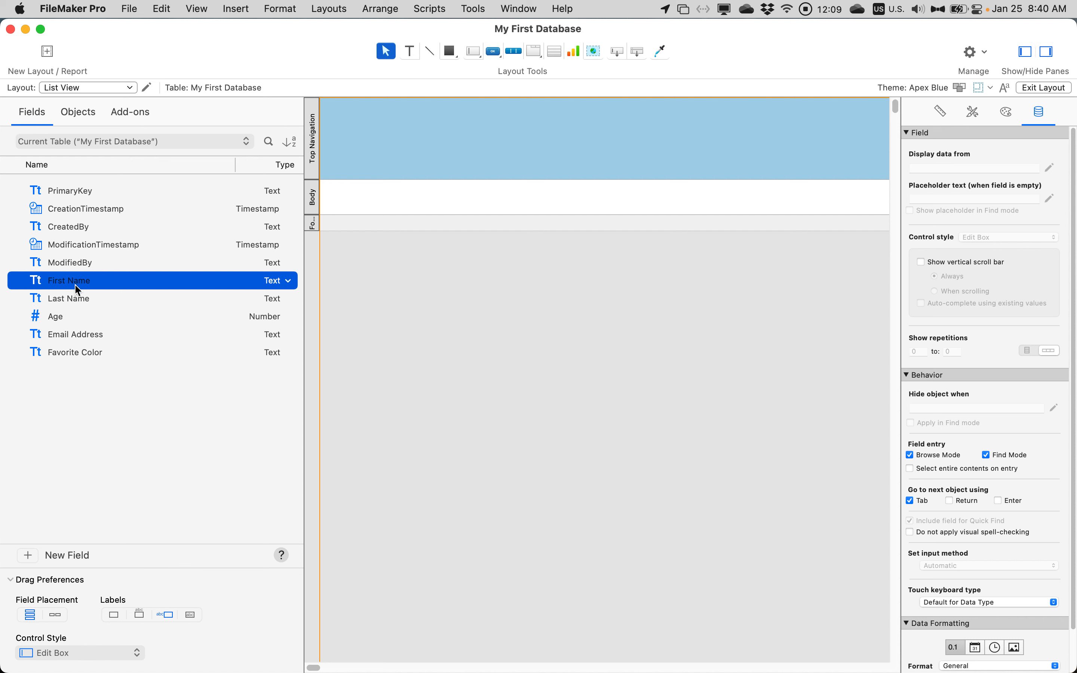
shift+click(74, 302)
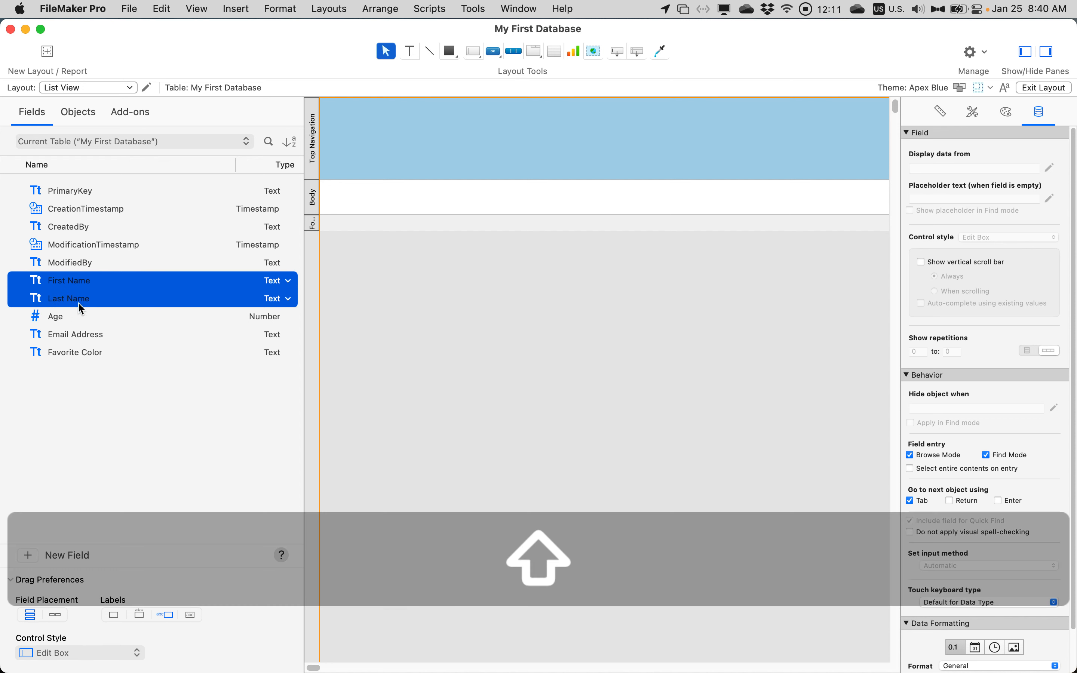
scroll(102, 323, down, 1)
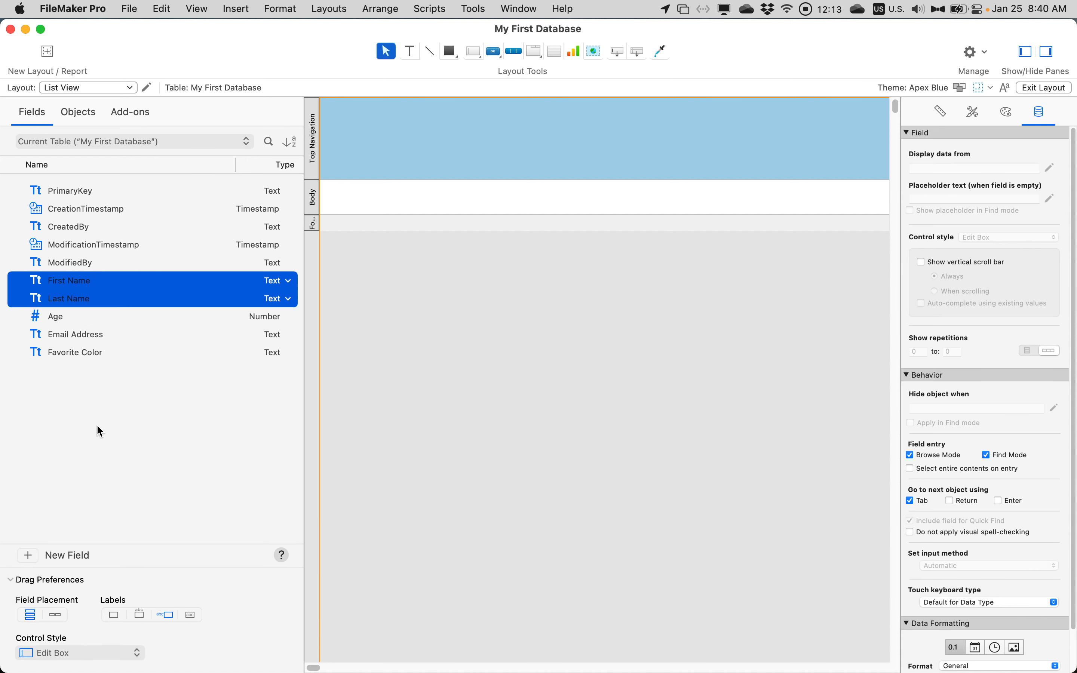
key(F1)
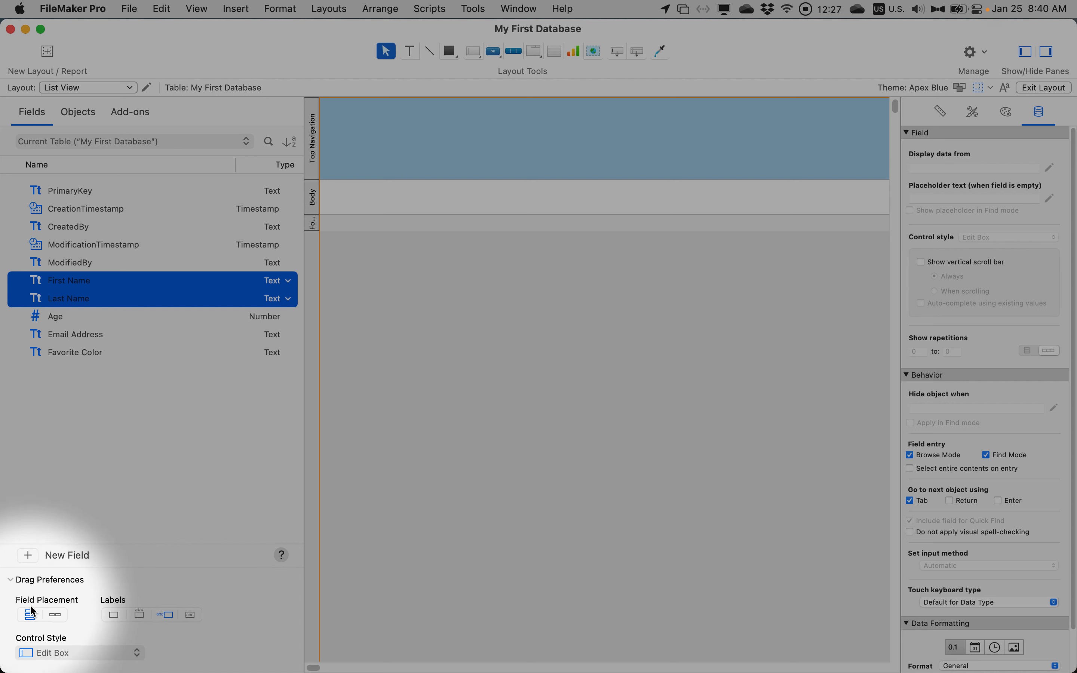
click(57, 615)
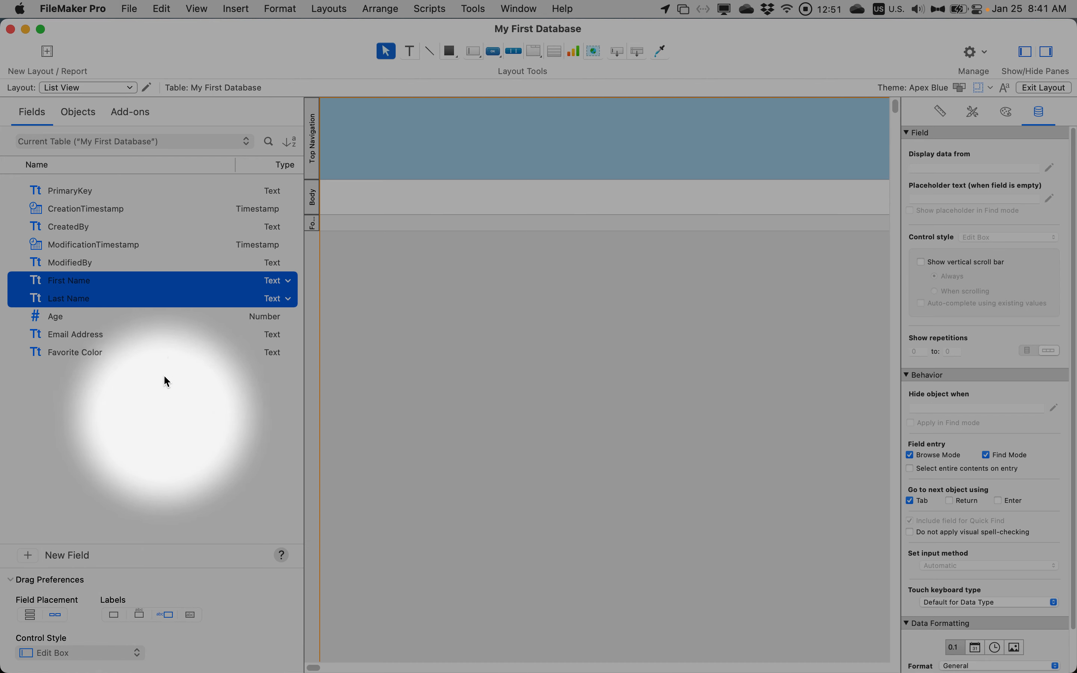
drag(138, 294, 416, 206)
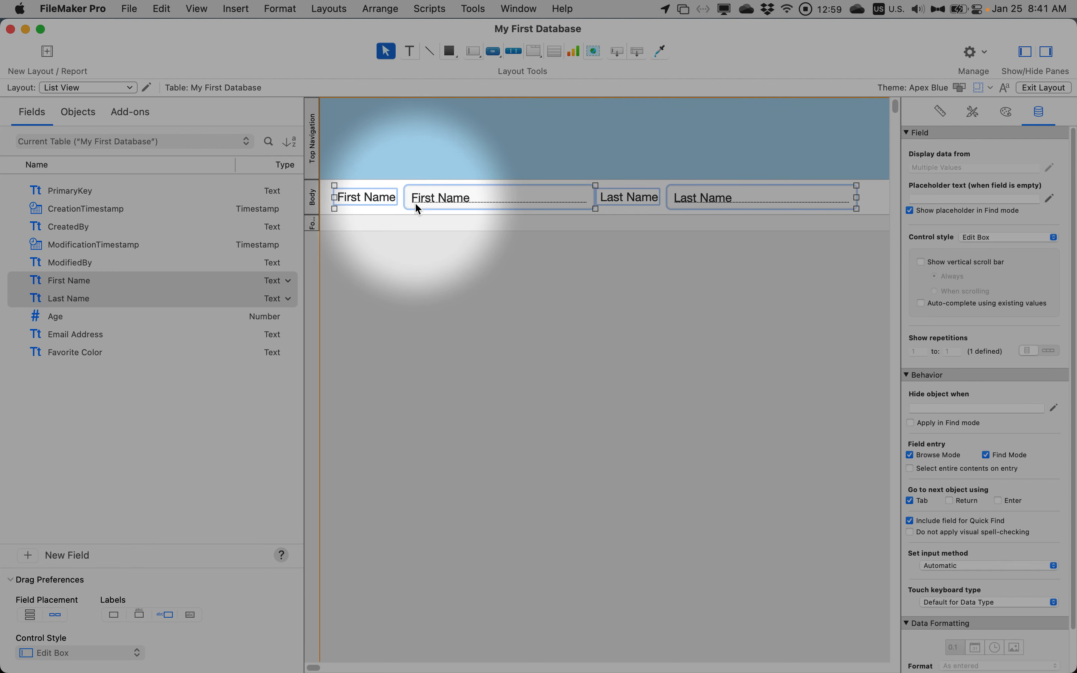
Step: Switch to Browse mode and go through the records' First Name fields to check the side-by-side list layout
key(super)
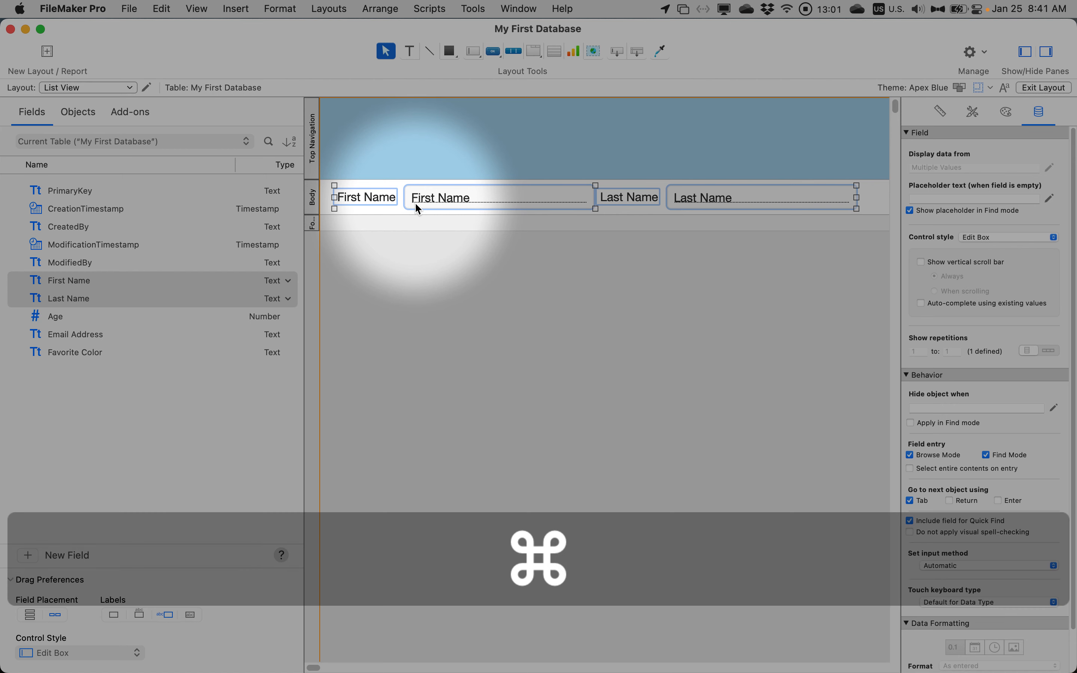
key(super+b)
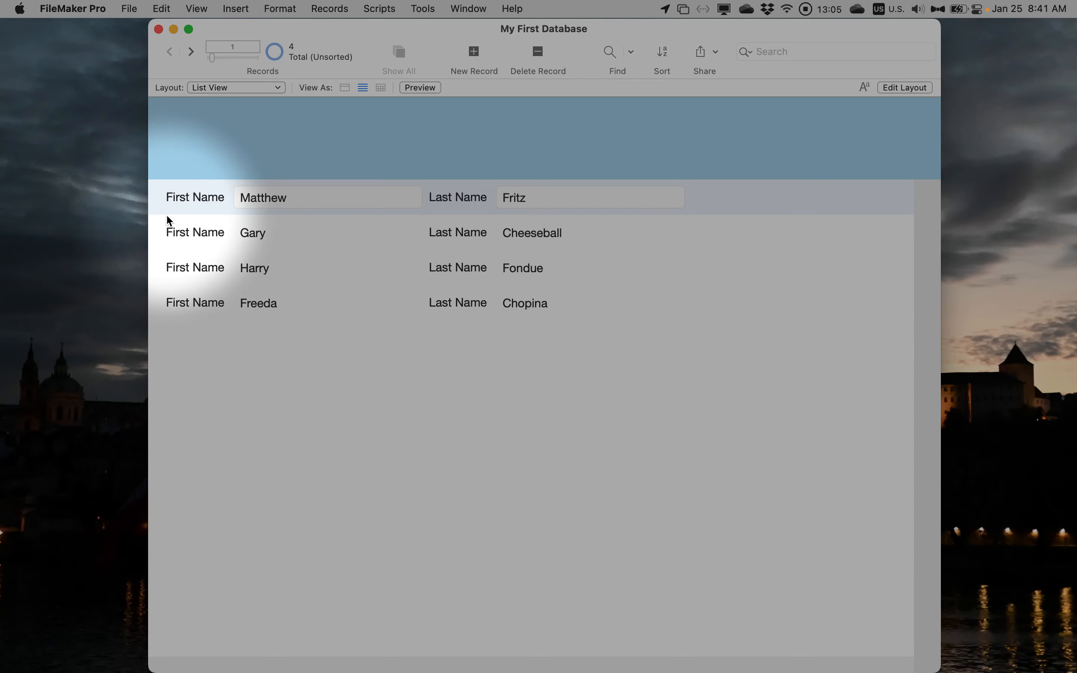
key(F1)
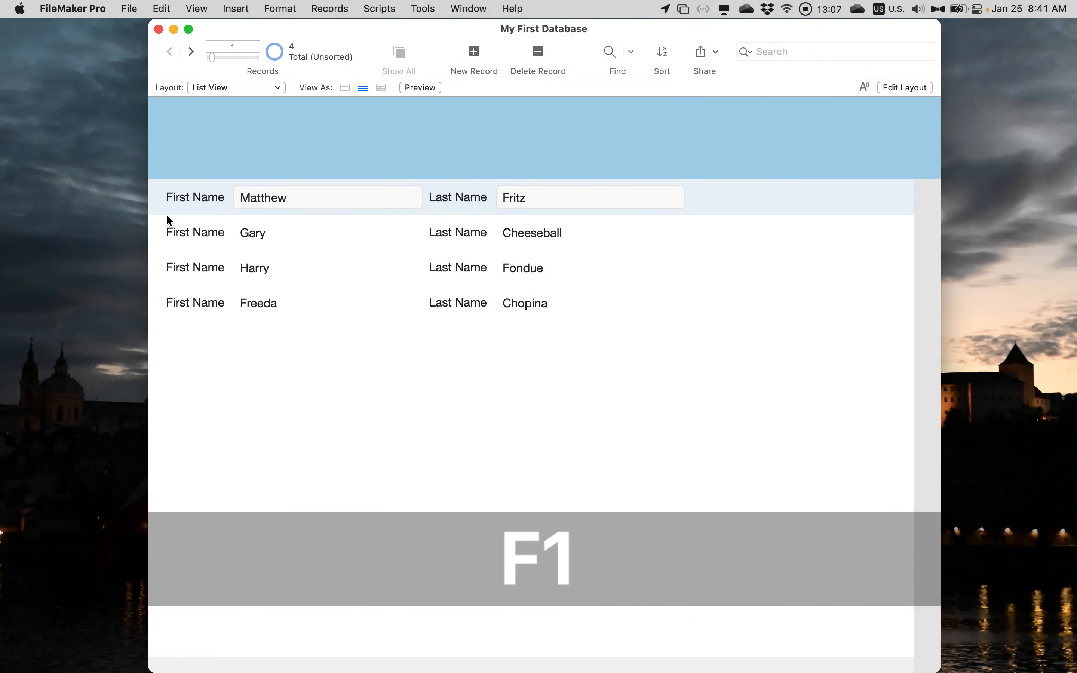
click(300, 233)
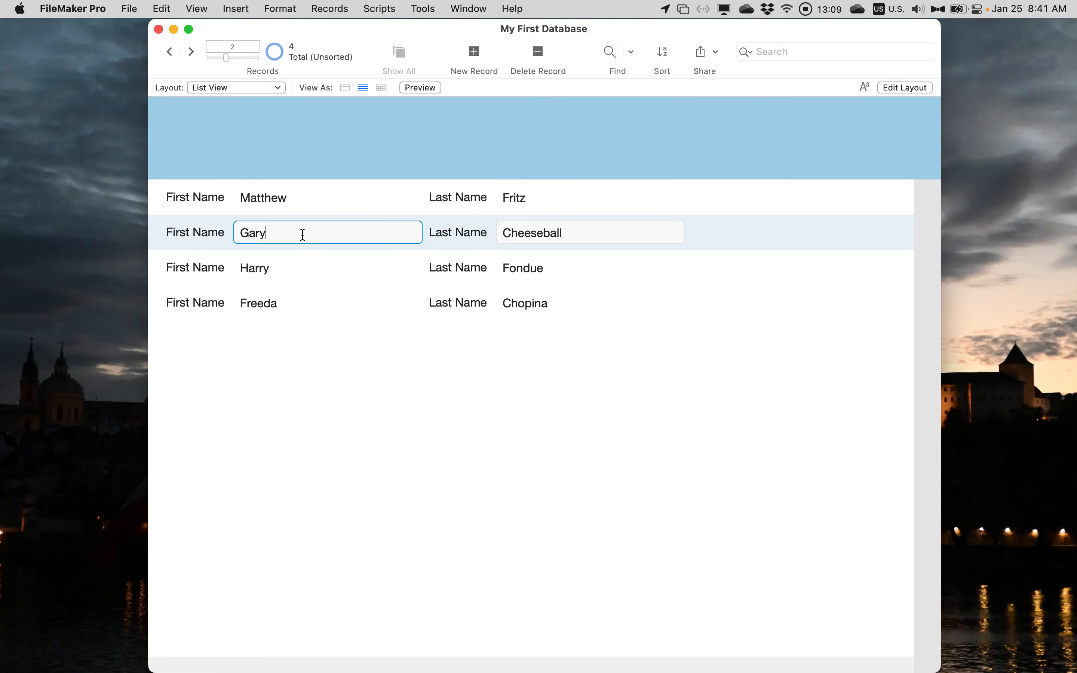
click(305, 267)
click(307, 297)
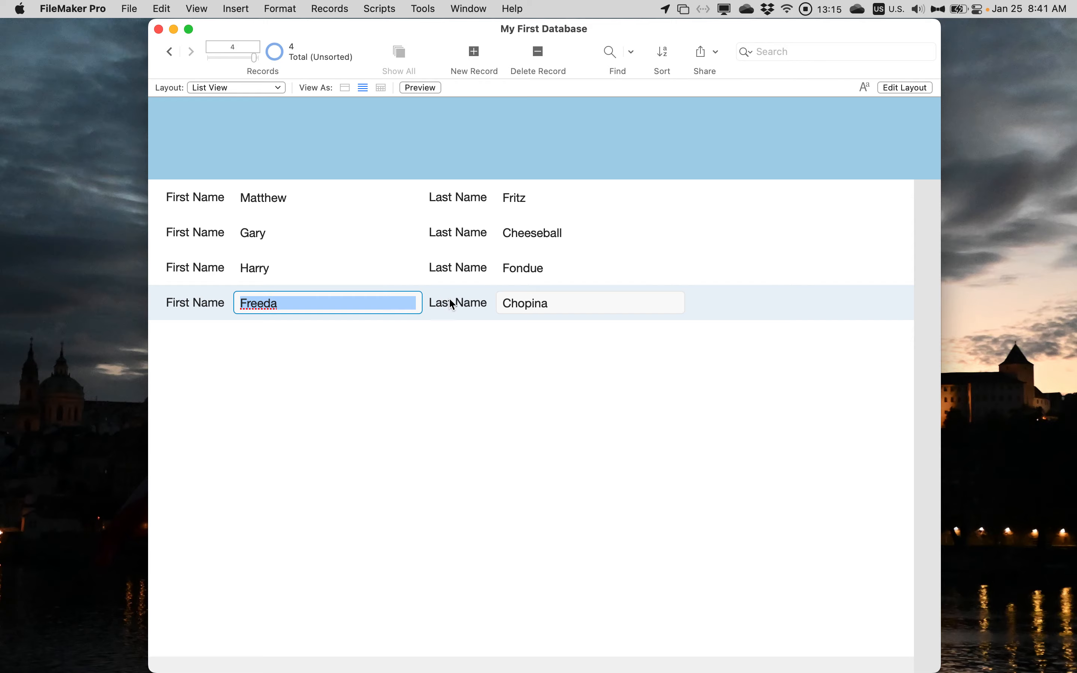
key(F1)
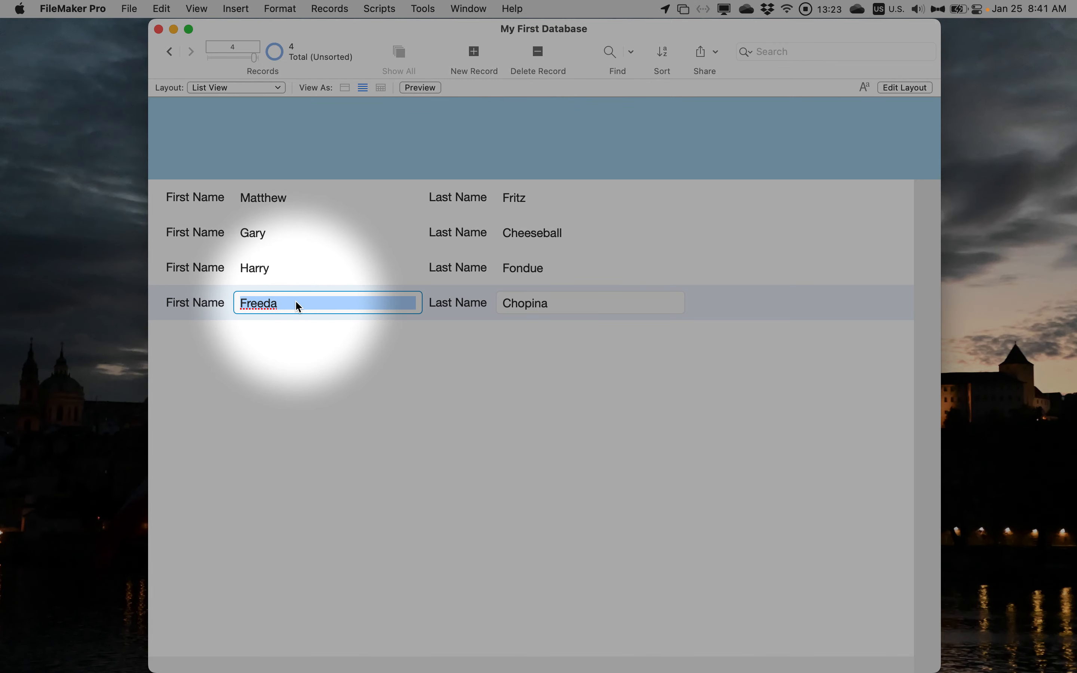
Step: Return to Layout mode and delete the side-by-side First Name and Last Name fields together with their labels
key(super+l)
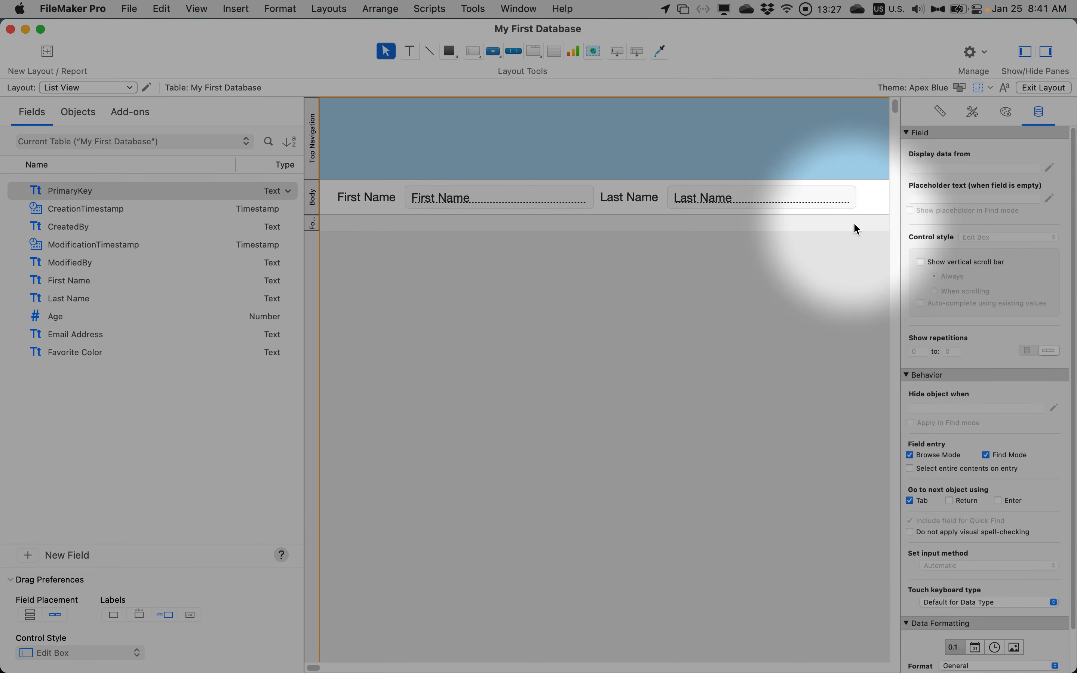
drag(871, 204, 314, 162)
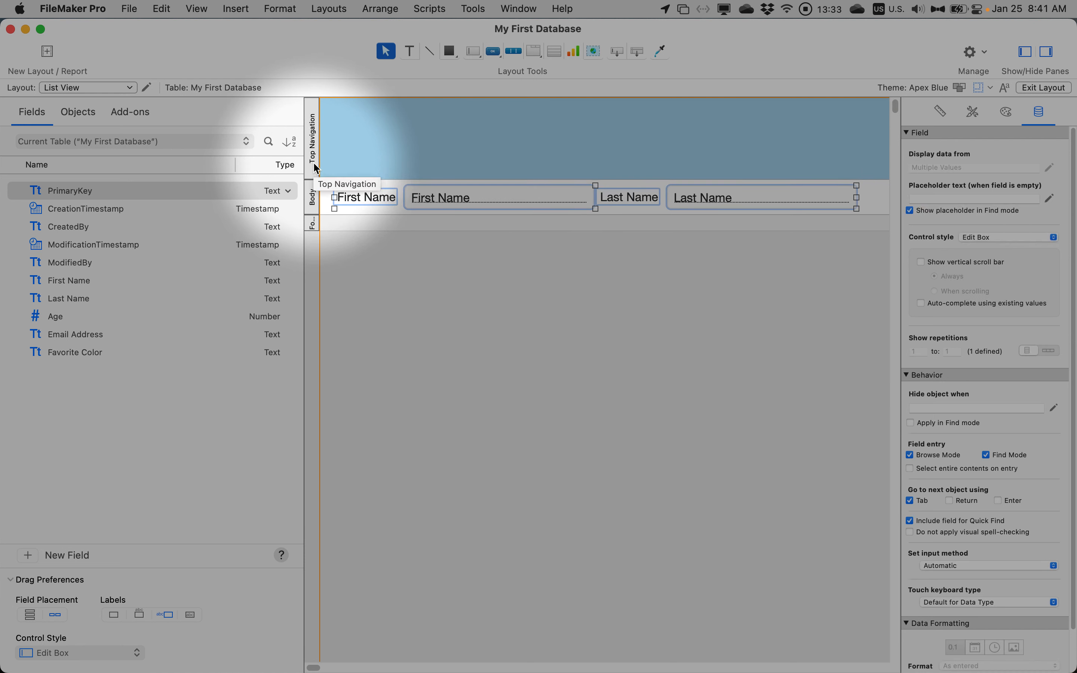
key(BackSpace)
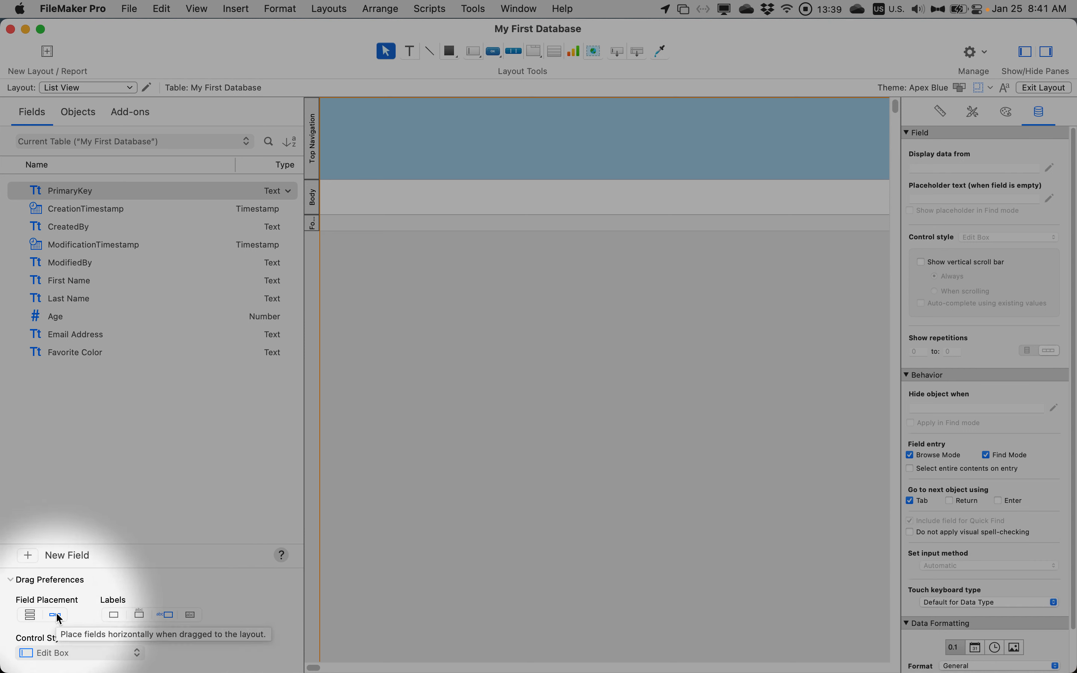
Step: Set labels to sit above fields and place First Name and Last Name side by side, with labels in Top Navigation and fields in the Body
click(139, 617)
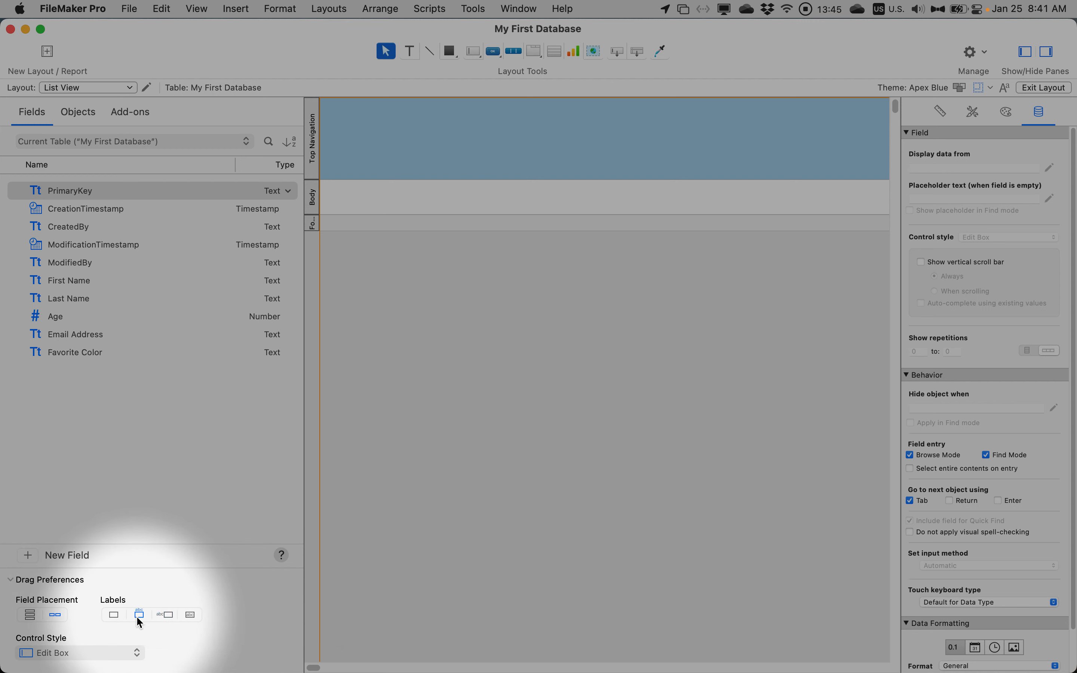
click(68, 288)
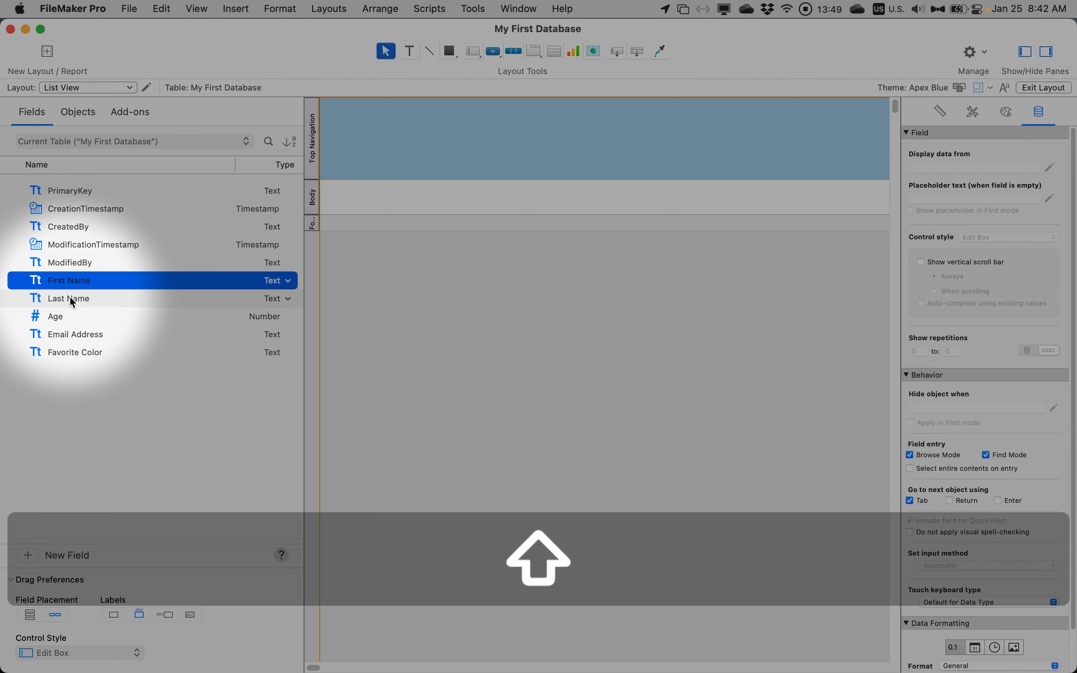
shift+click(70, 296)
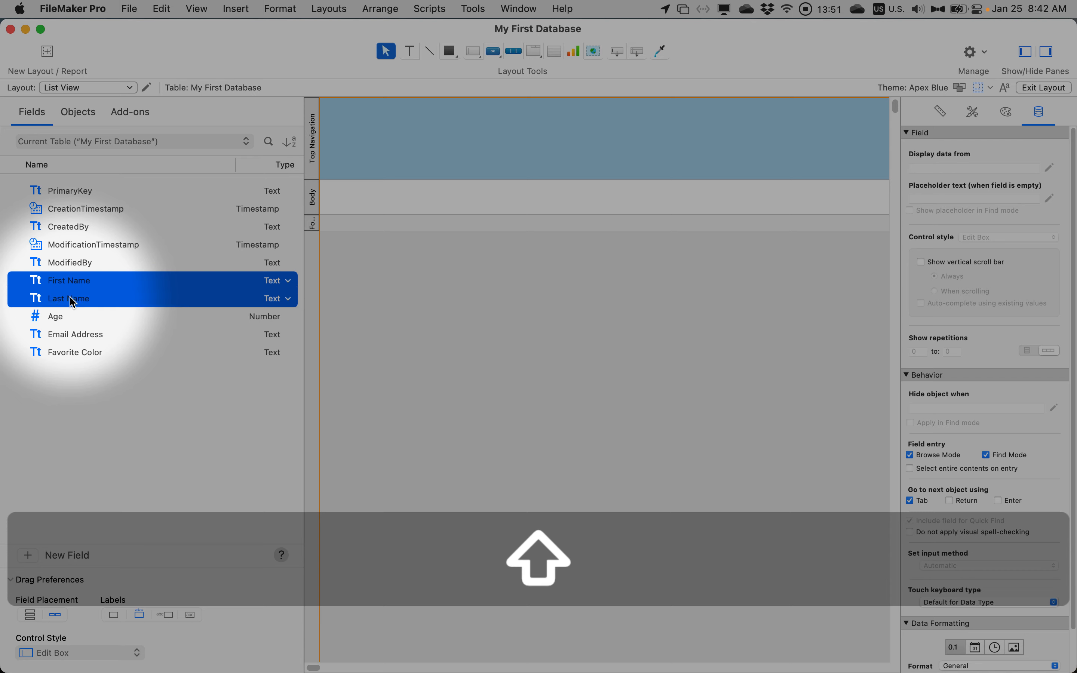
drag(72, 288, 412, 179)
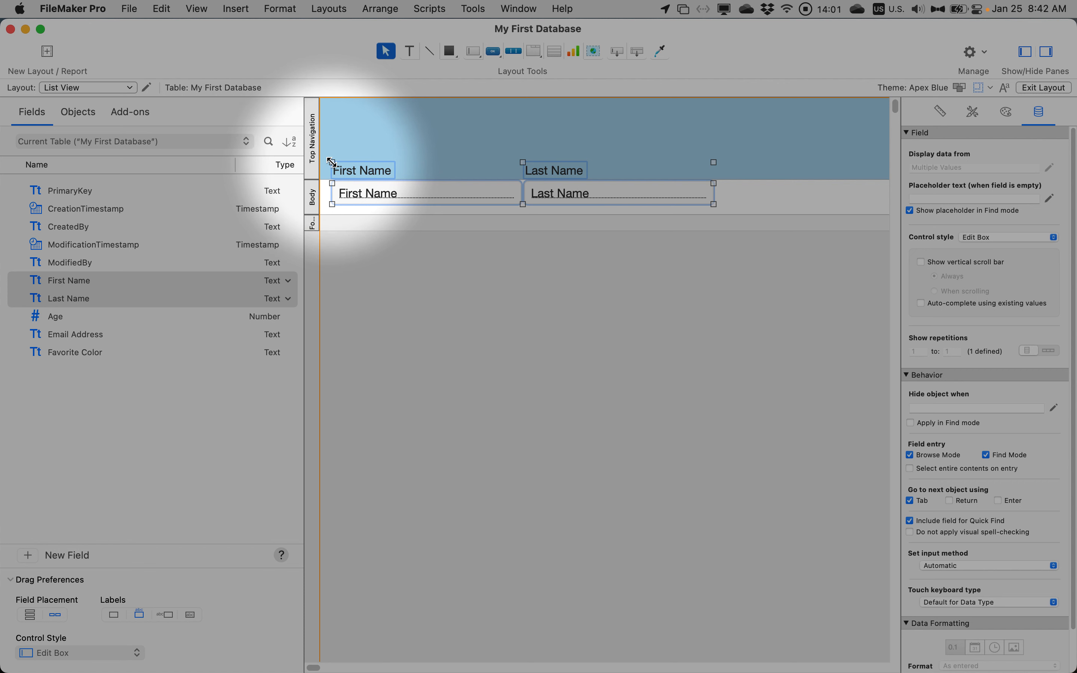
Step: Nudge the name fields and labels slightly down so the labels sit in Top Navigation and the fields within the Body, and deselect them
key(Down)
key(Down)
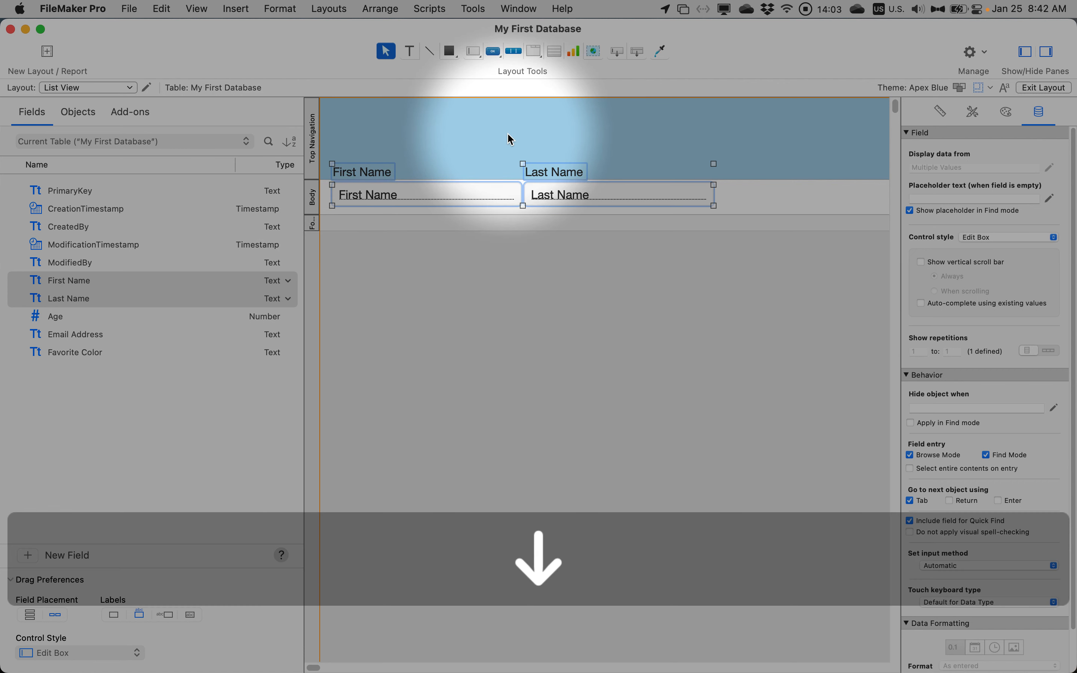
key(Up)
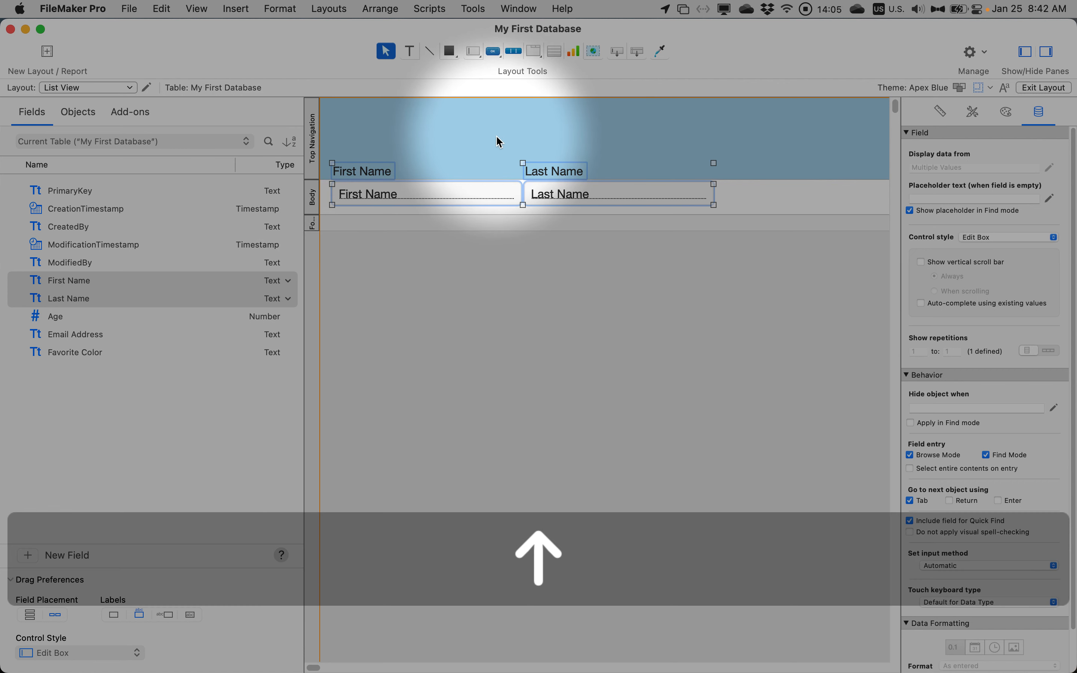
key(Down)
key(Down)
key(Down)
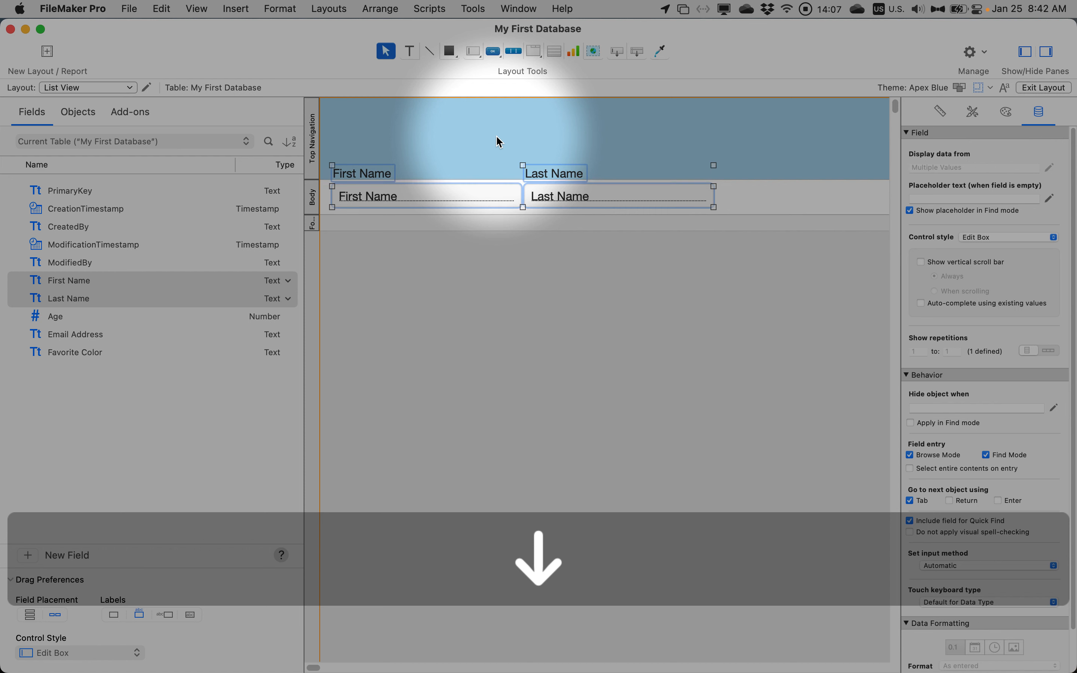
key(Down)
key(Up)
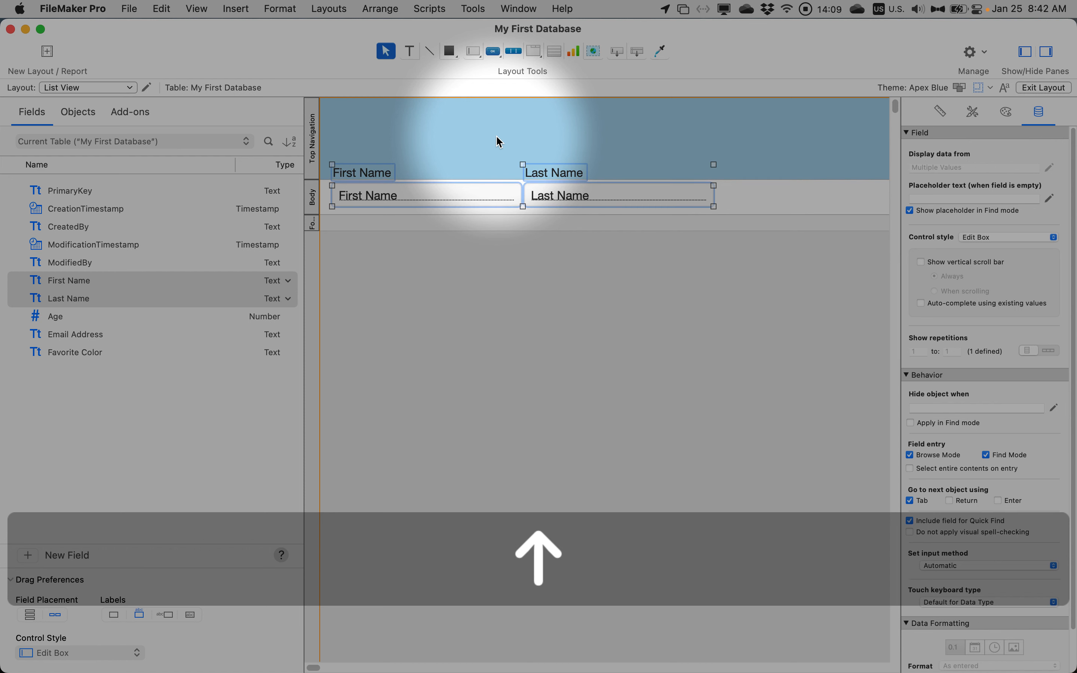
click(498, 142)
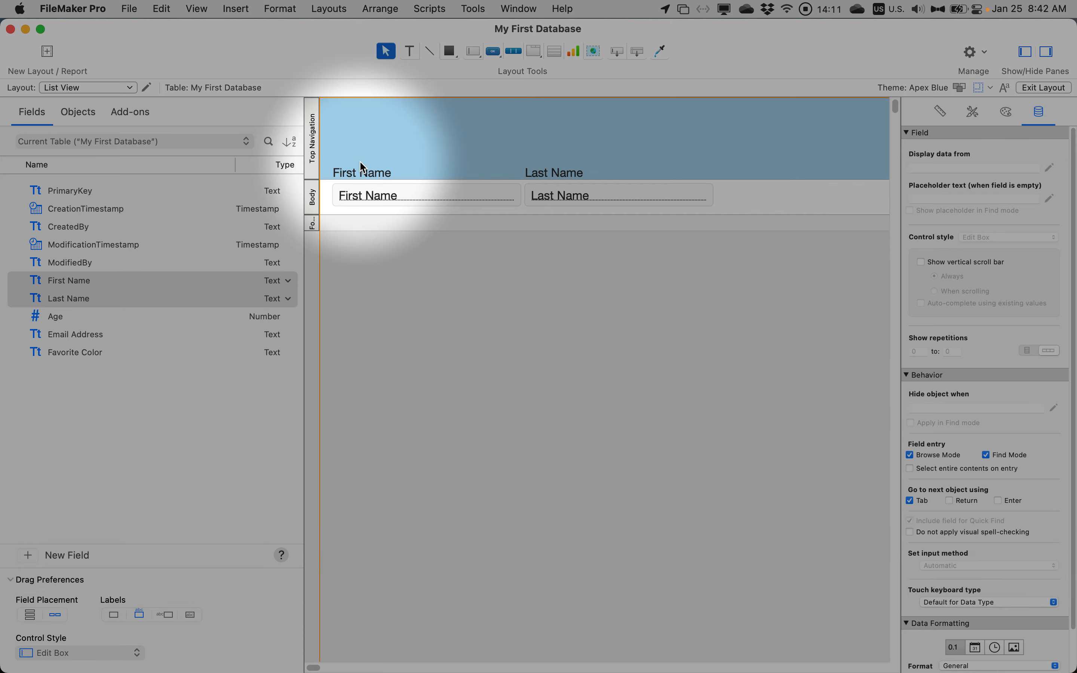
Step: Switch to Browse mode and go through each record's First Name and Last Name fields to check the list under the header labels
key(super+b)
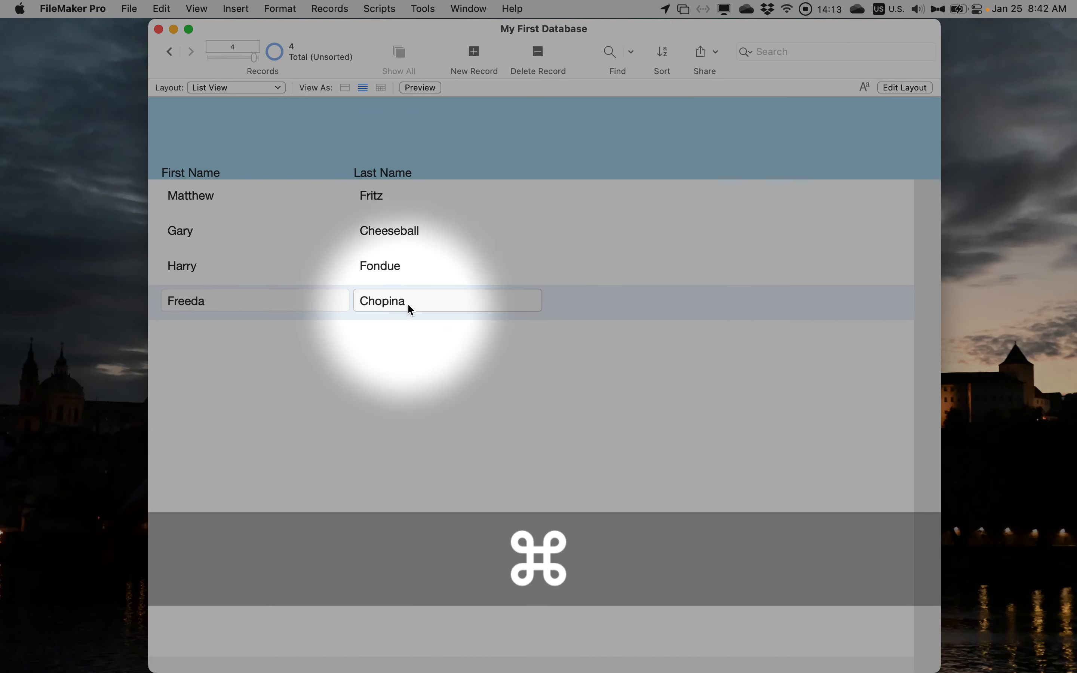
key(F1)
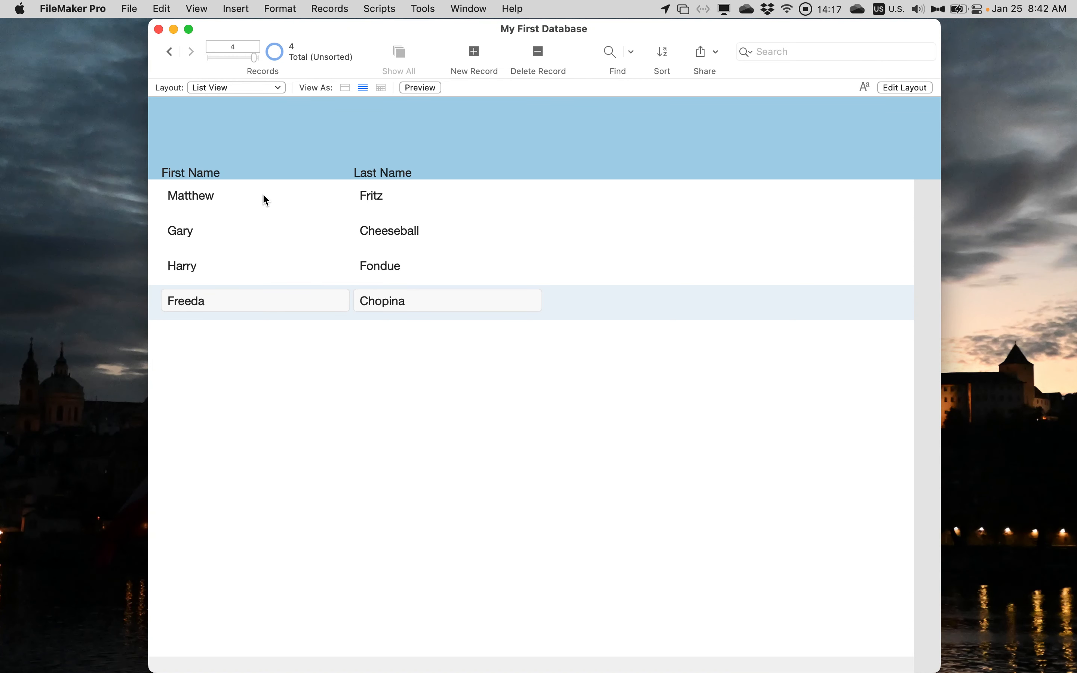
click(264, 194)
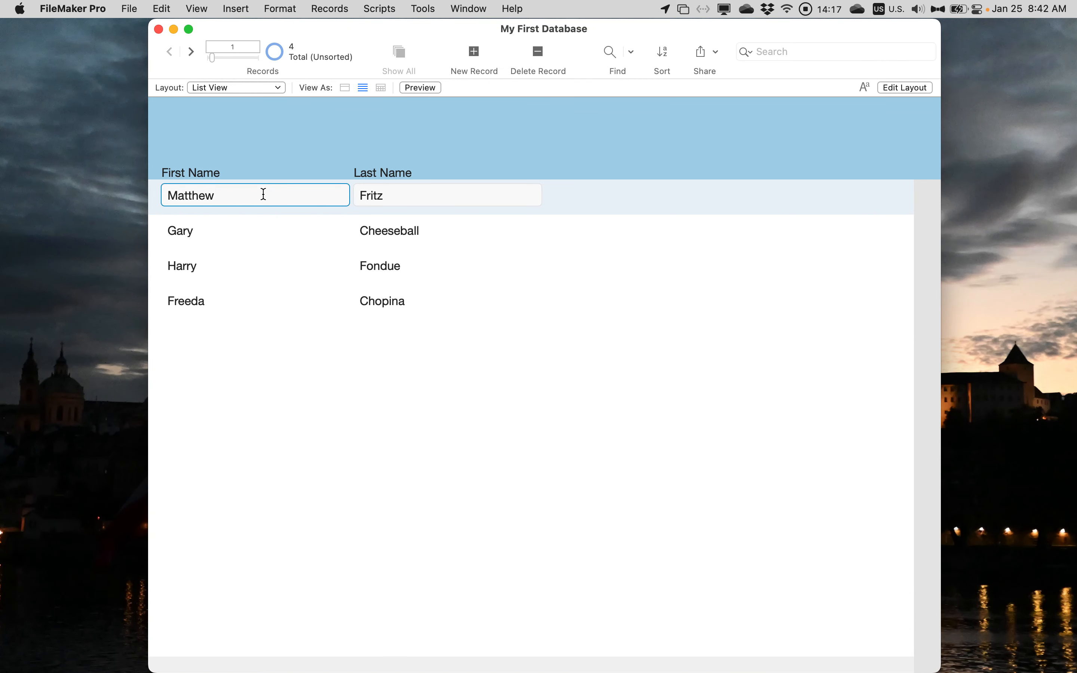
click(256, 226)
click(250, 262)
click(249, 301)
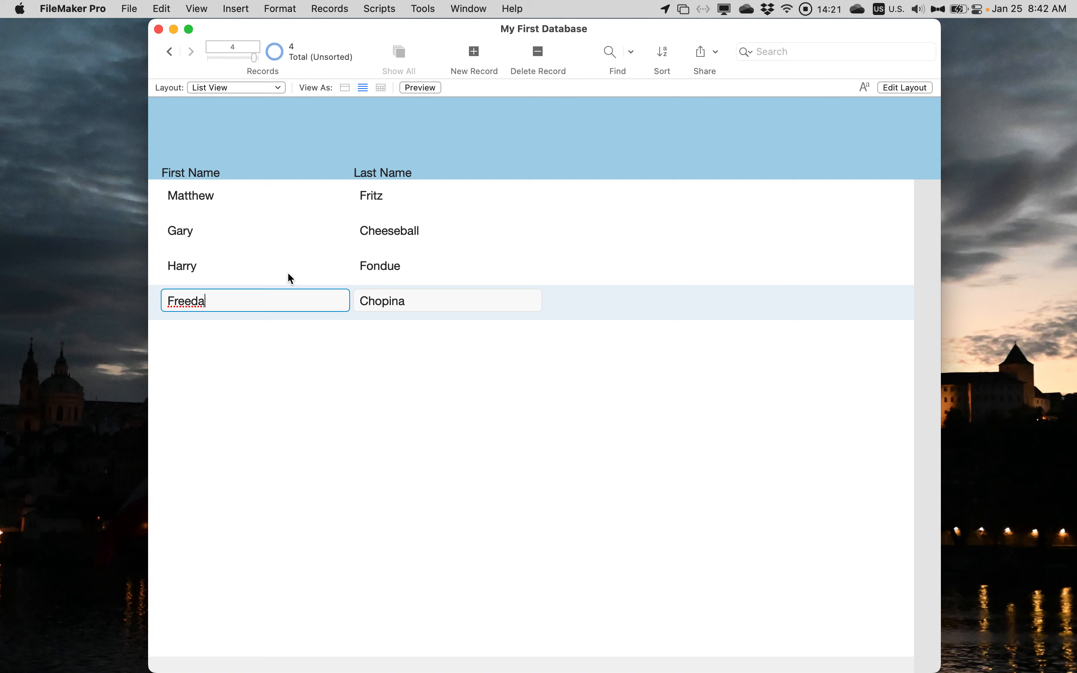
click(392, 196)
click(396, 230)
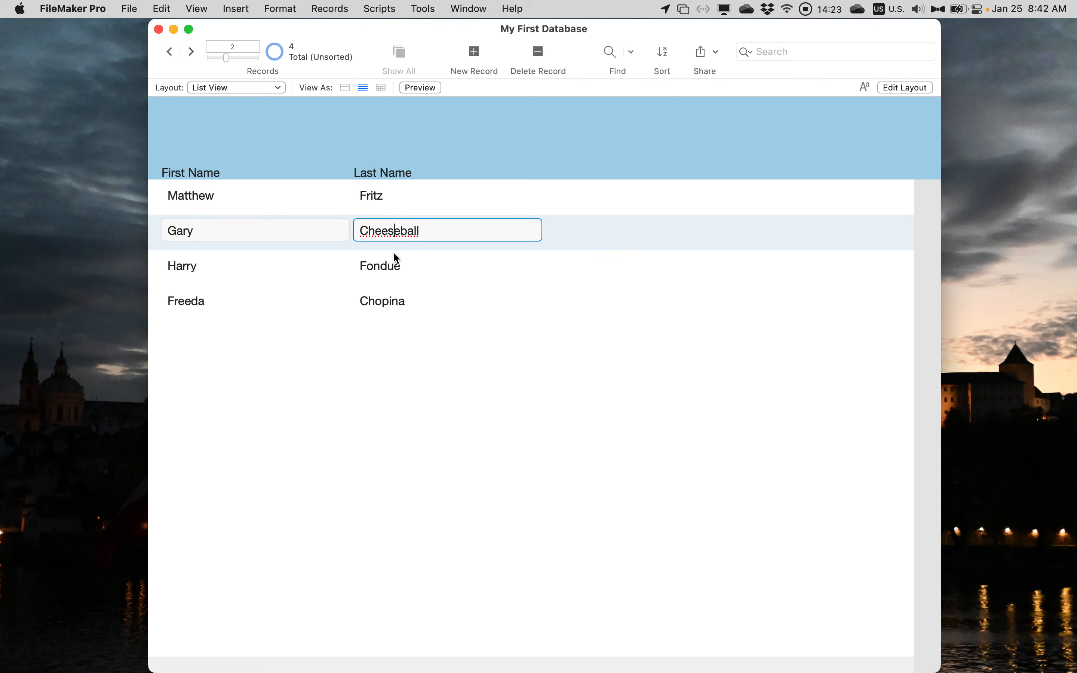
click(395, 263)
click(394, 301)
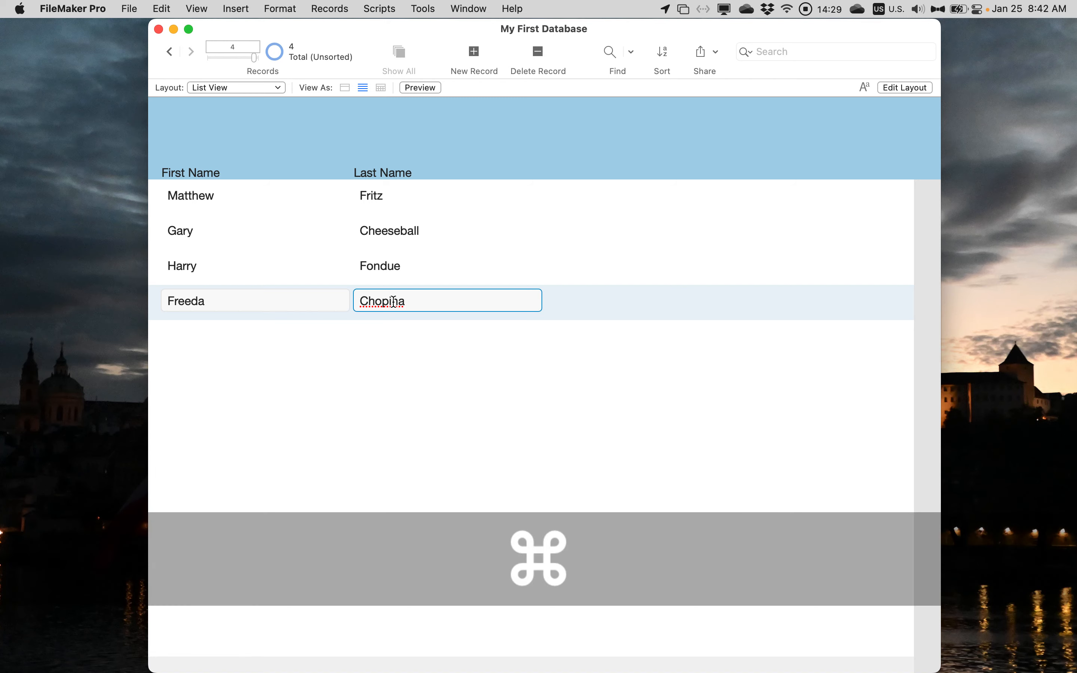
Step: Return to Layout mode, show the text formatting options and make the First Name and Last Name header labels bold
key(super+l)
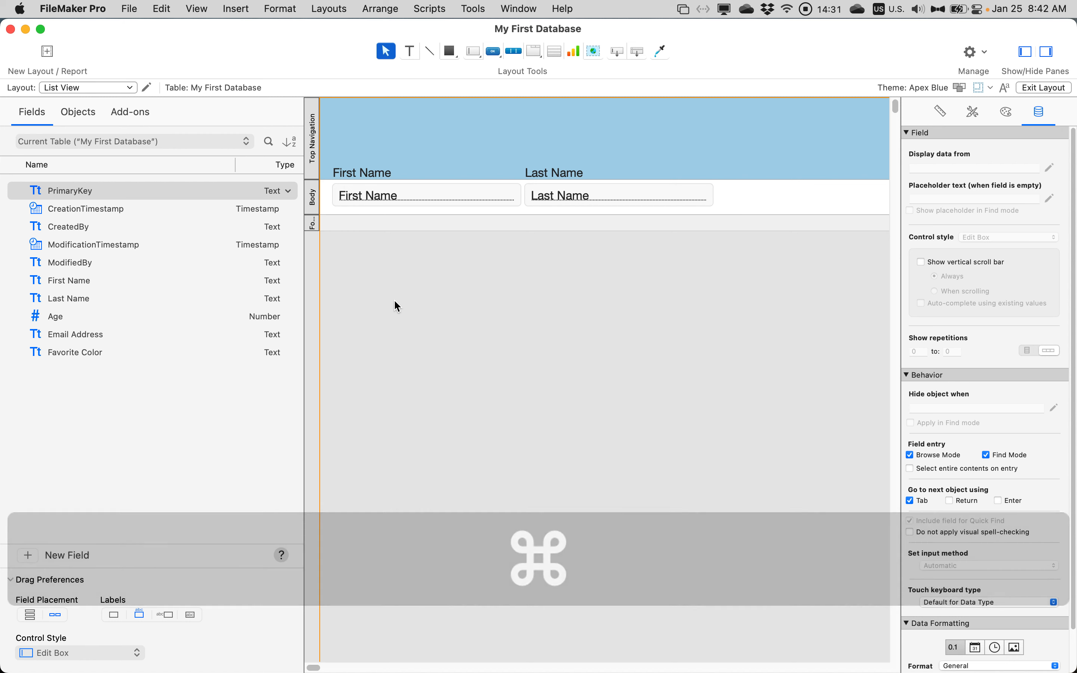
click(370, 172)
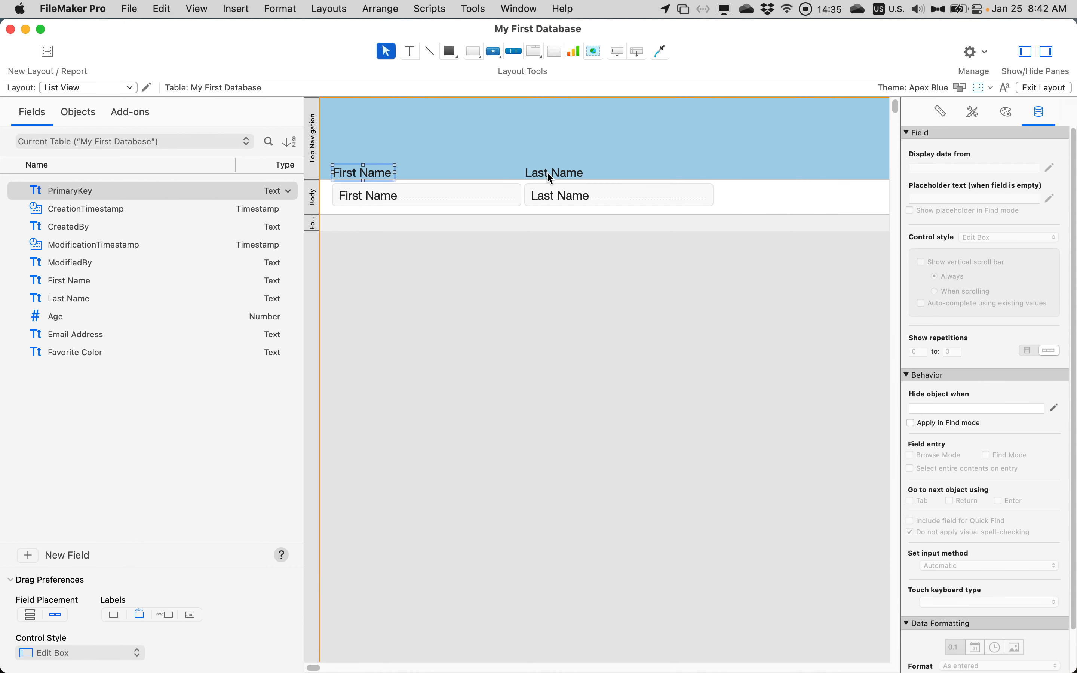
shift+click(563, 175)
click(1006, 88)
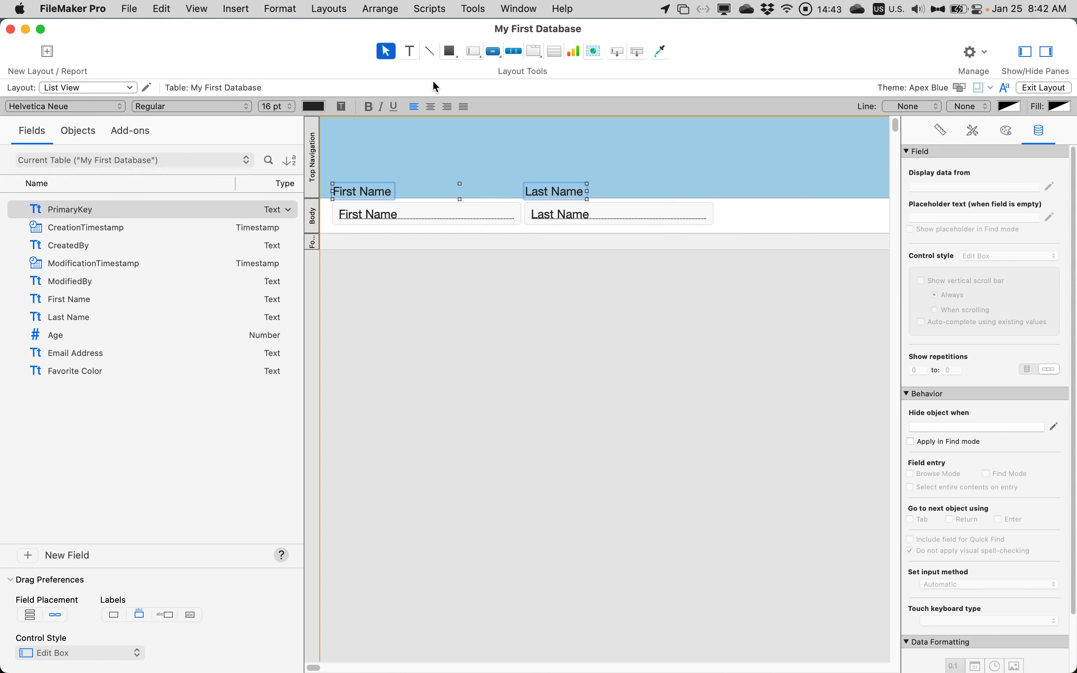
click(1005, 88)
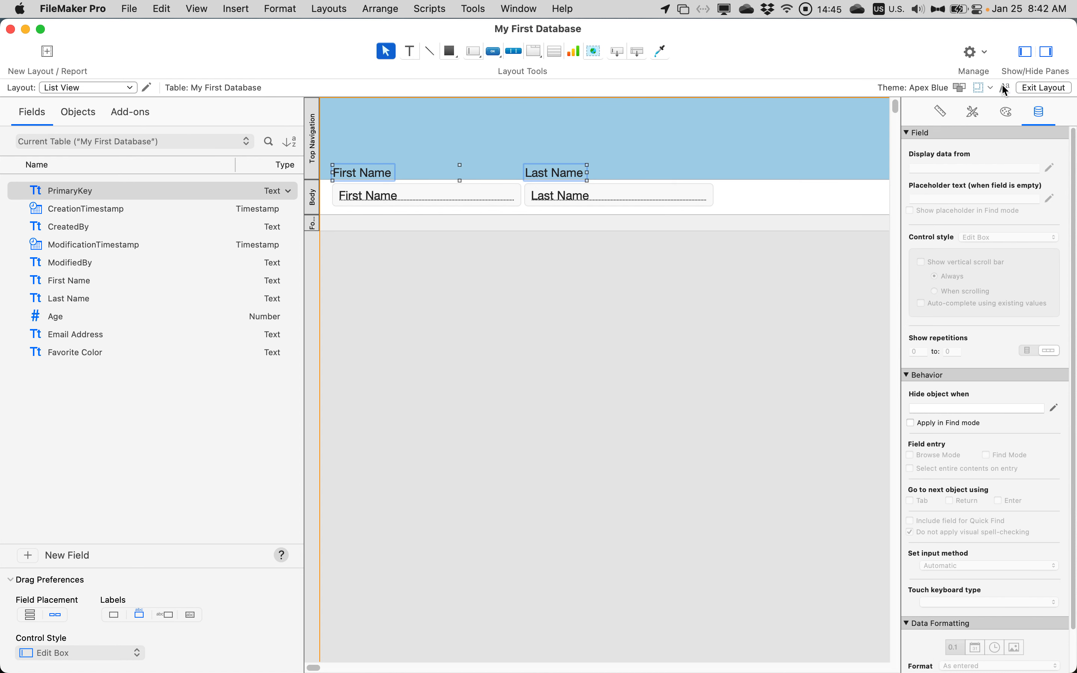
key(F1)
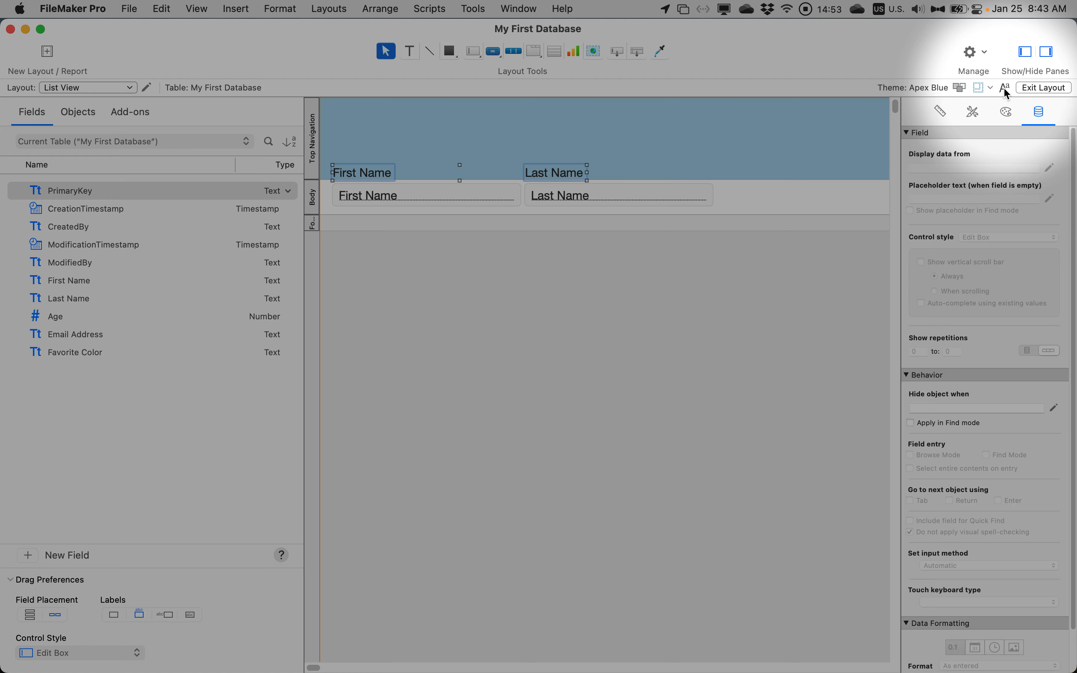
click(1005, 89)
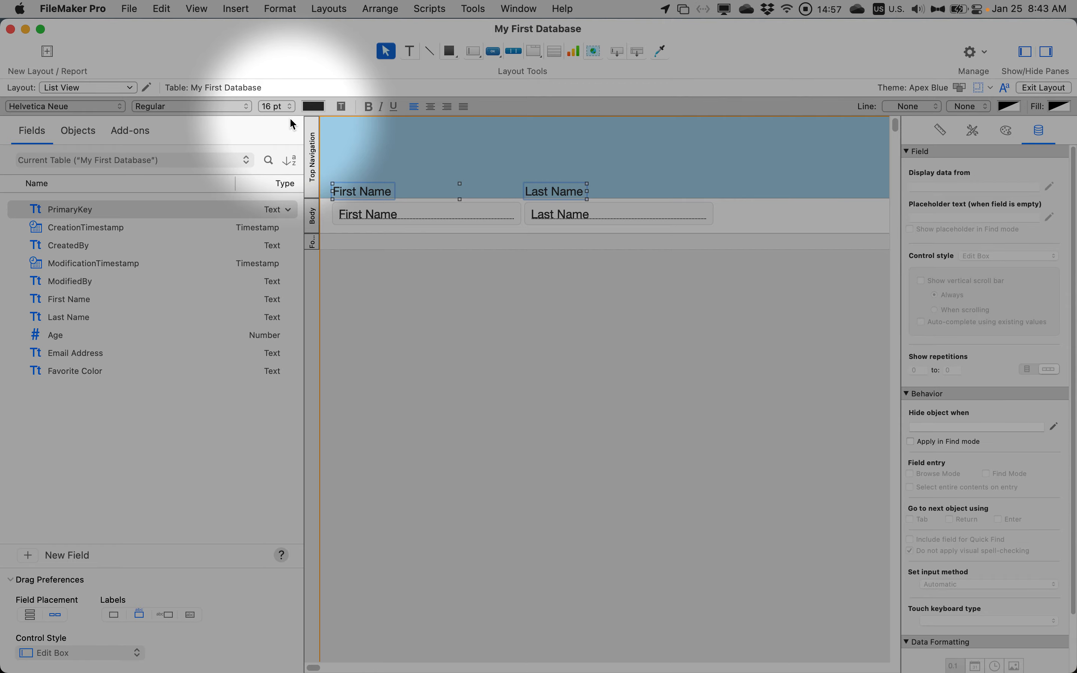
key(F1)
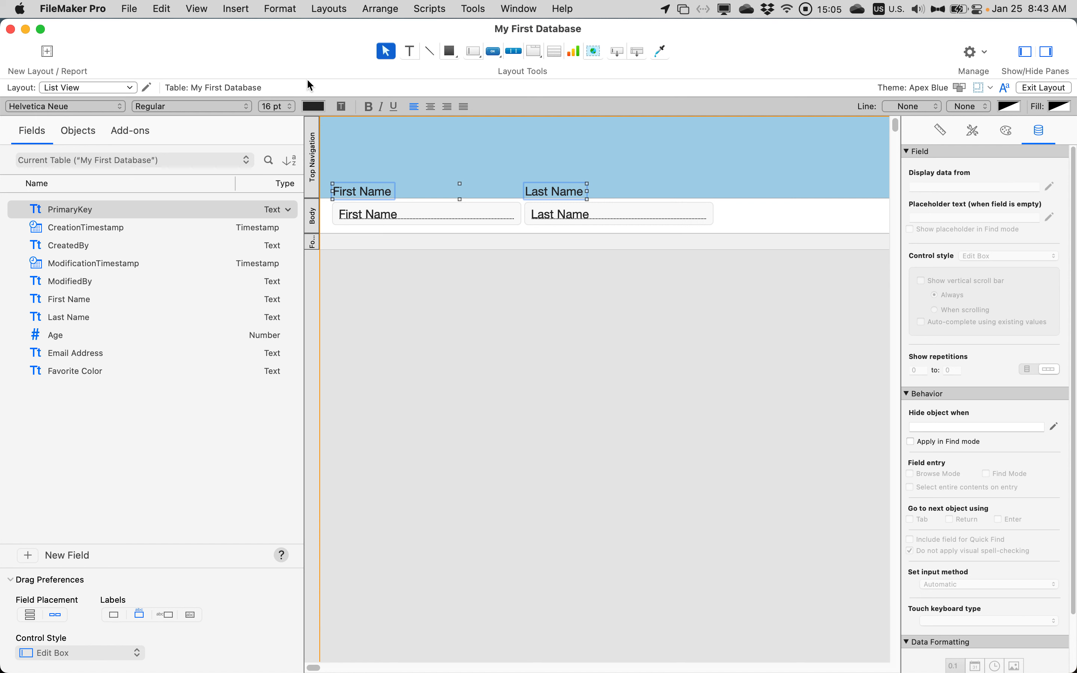
click(285, 108)
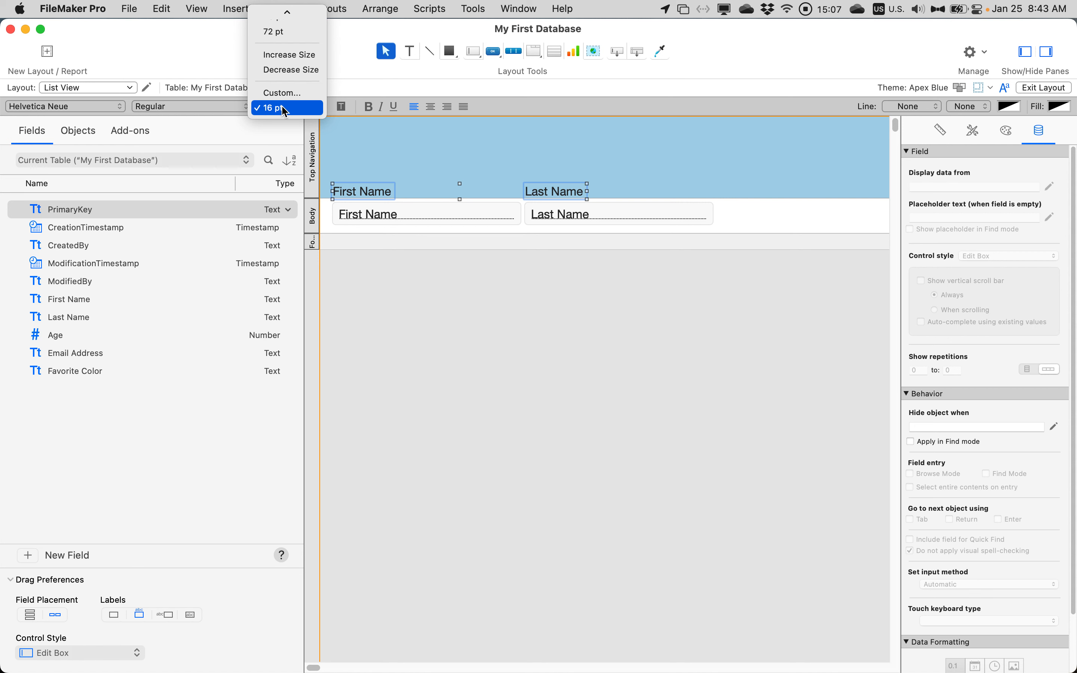
click(285, 108)
click(373, 107)
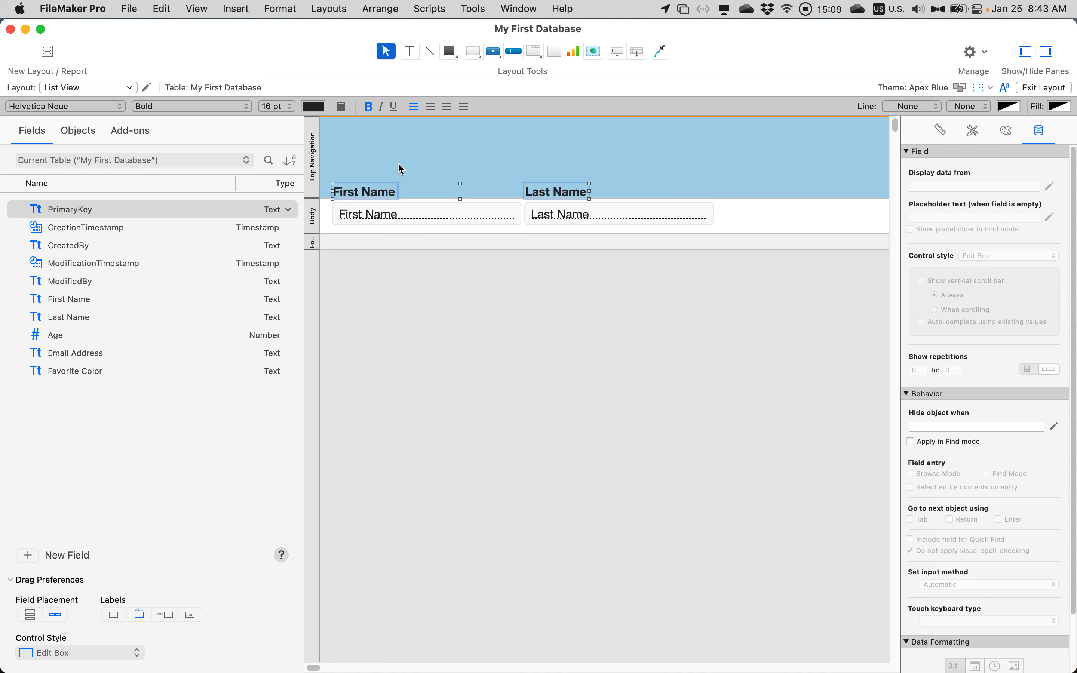
Step: Try dark blue 004967, green 66B132 and light blue 27B9F6 as the text color of both header labels
click(316, 107)
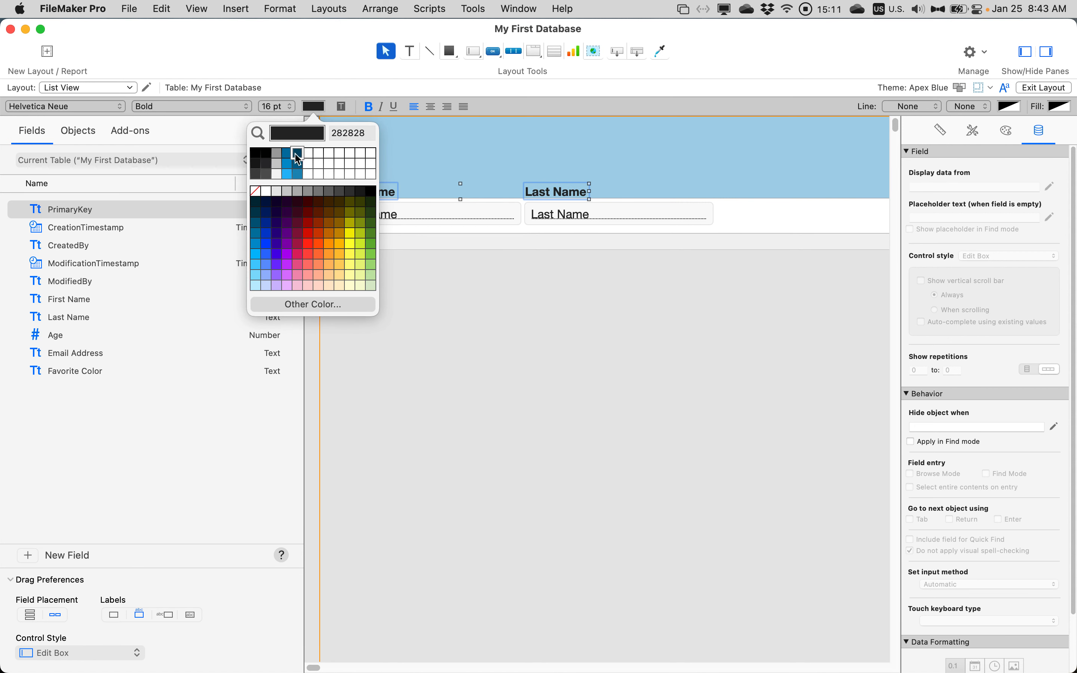
click(298, 156)
click(314, 107)
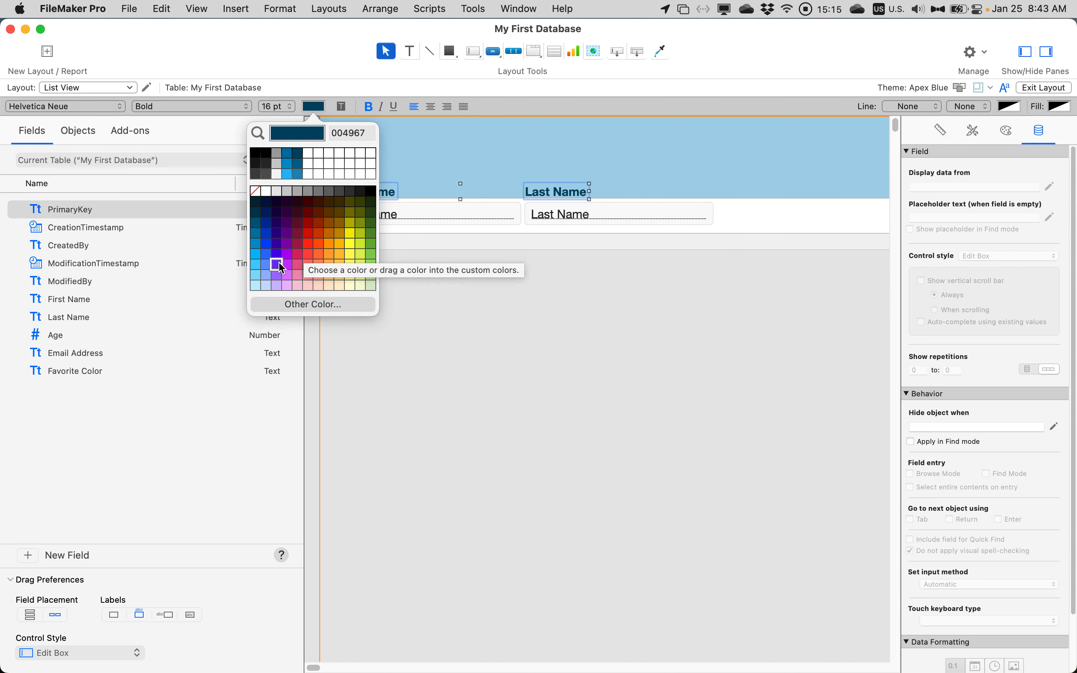
click(369, 244)
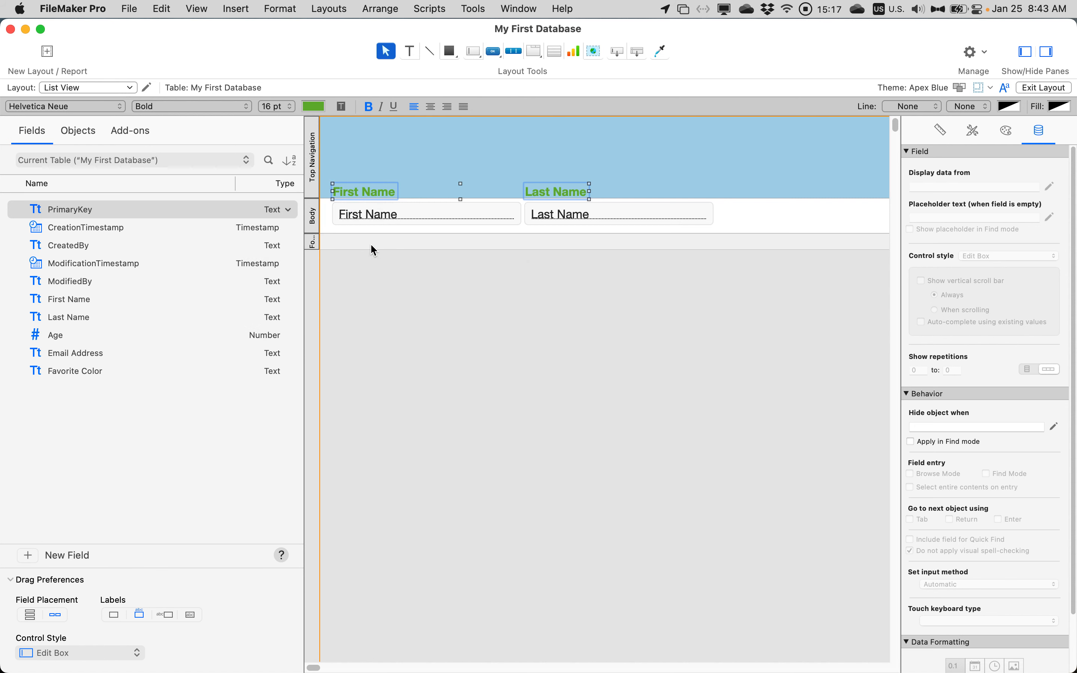
click(315, 107)
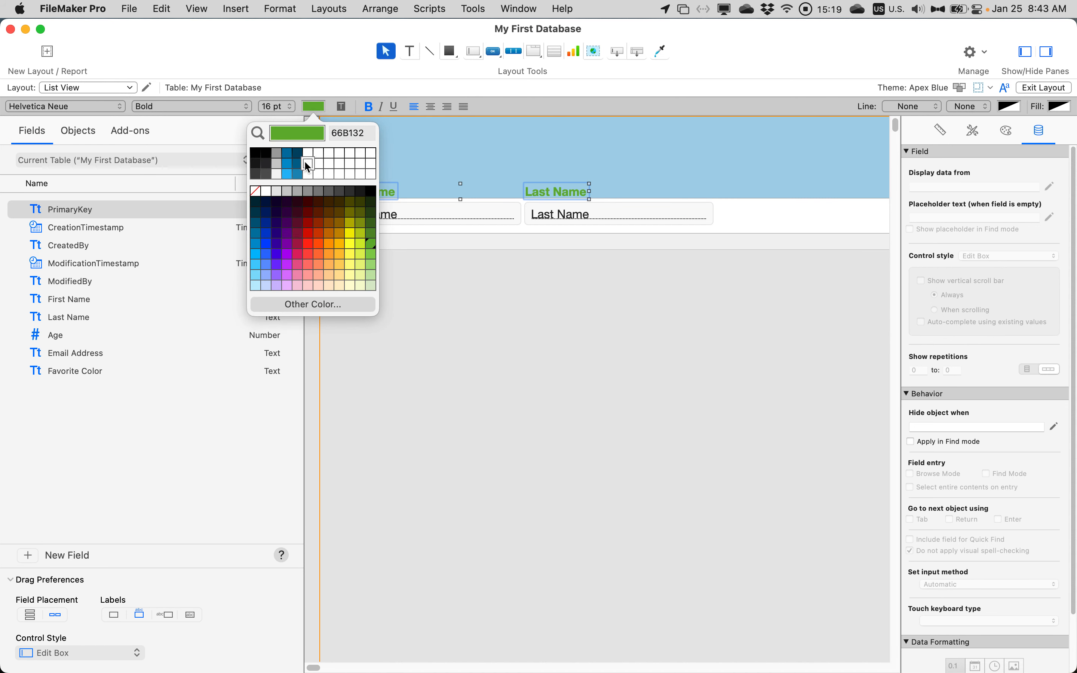
click(289, 174)
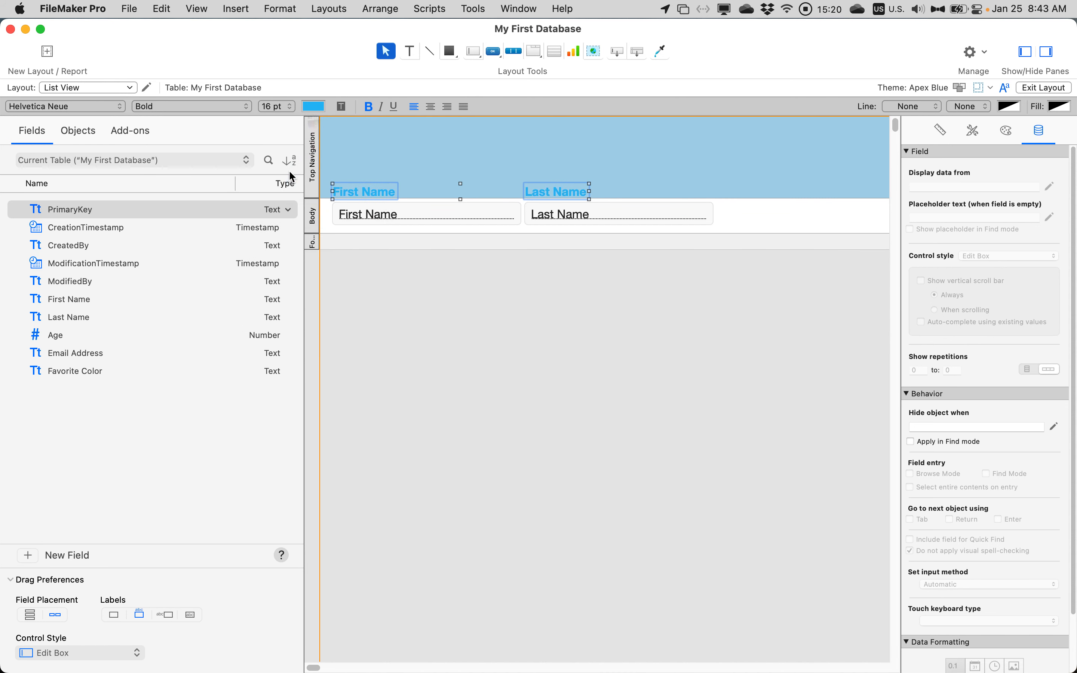
Step: Set the text color of the First Name and Last Name header labels to white
click(314, 107)
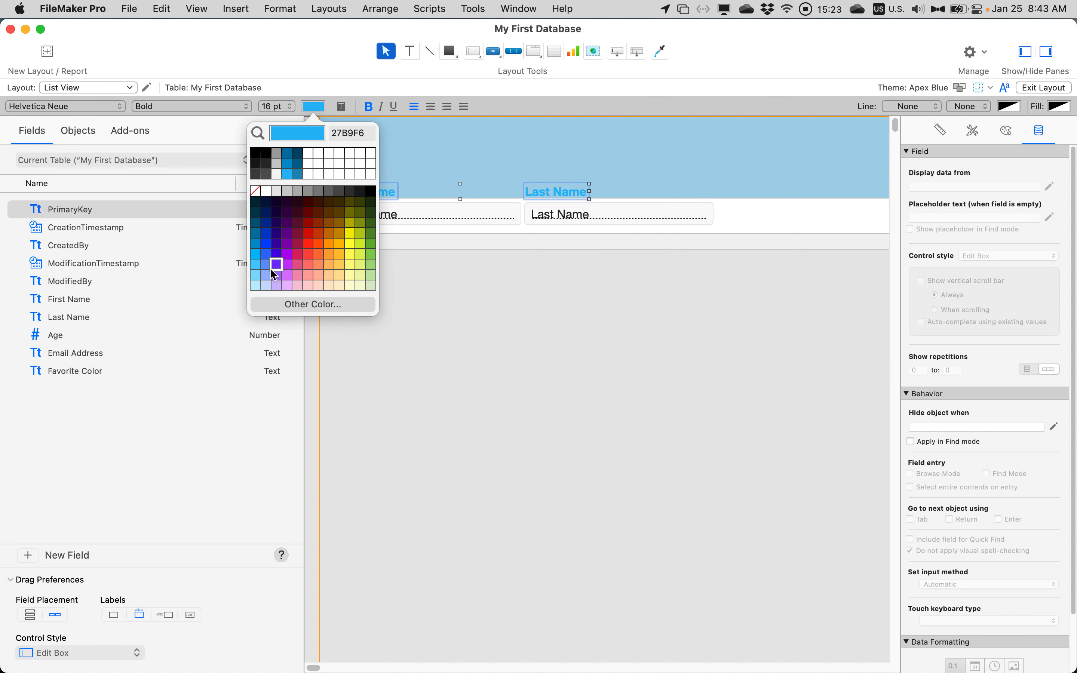
click(277, 154)
click(463, 171)
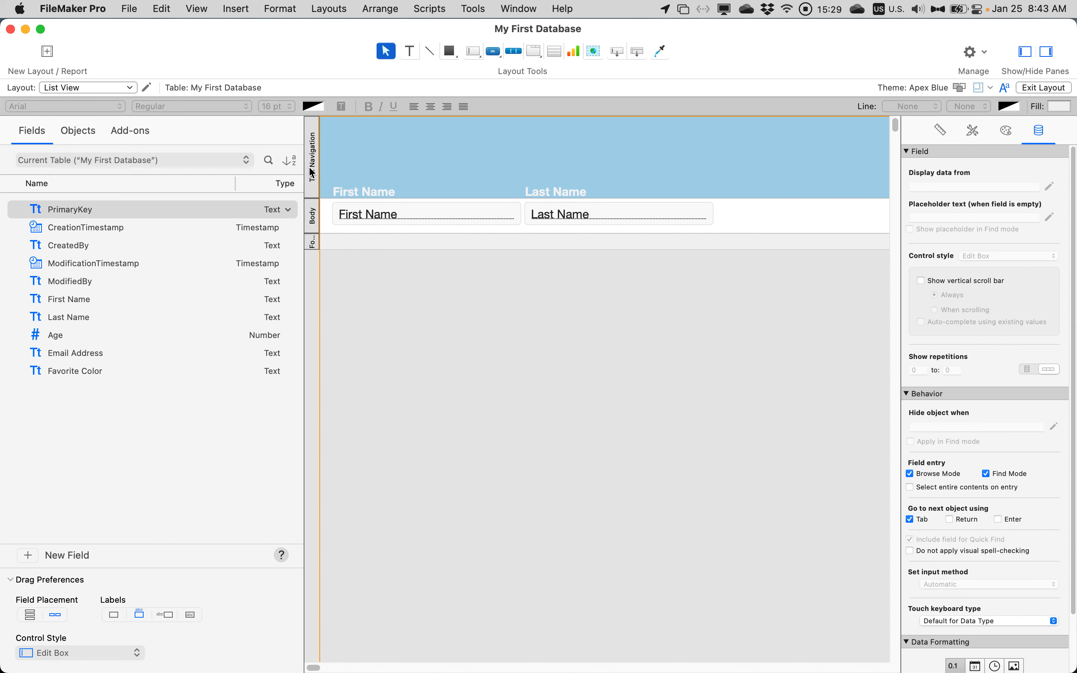
click(385, 193)
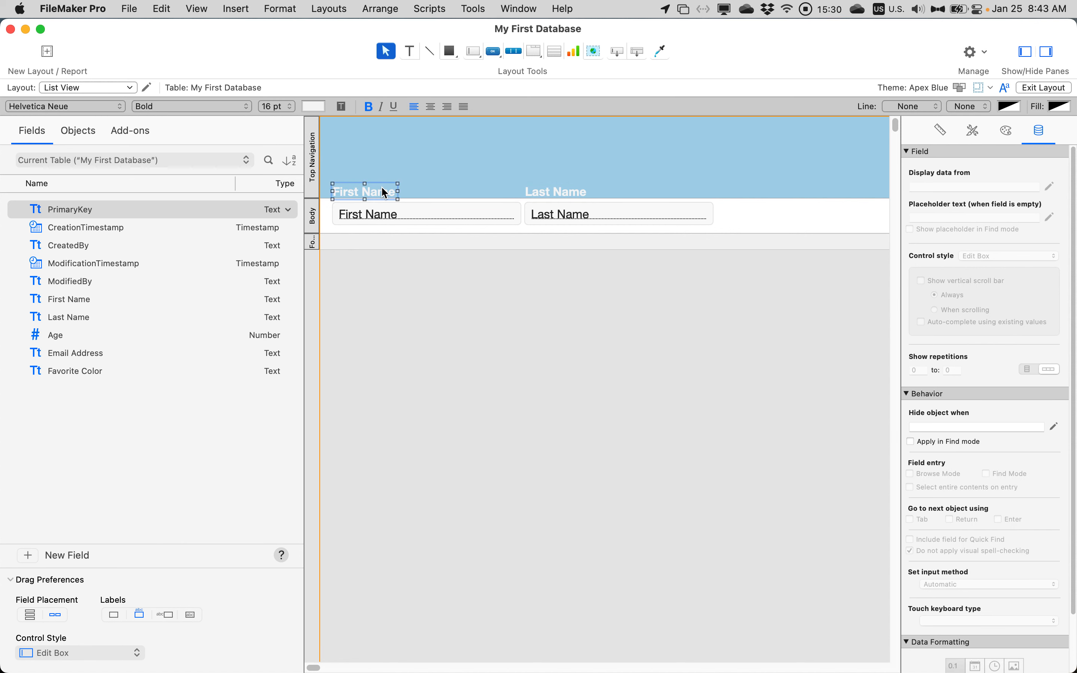
Step: Nudge the First Name and Last Name header labels up together by five small increments
shift+click(546, 194)
key(Up)
key(Up)
key(Up)
key(Up)
key(Up)
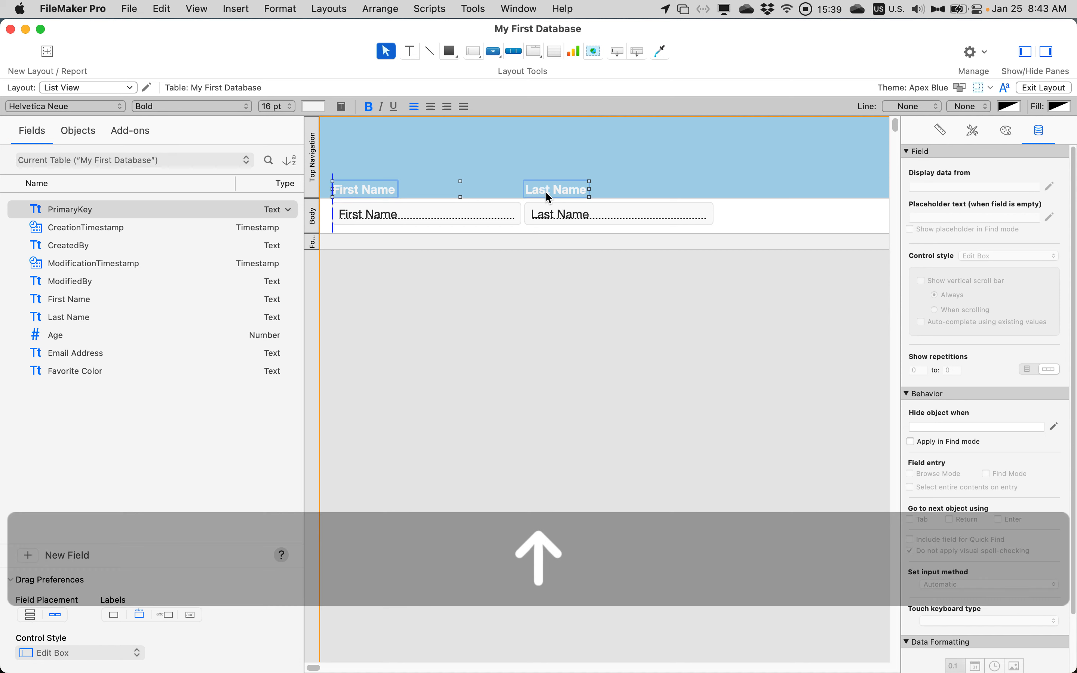
click(560, 160)
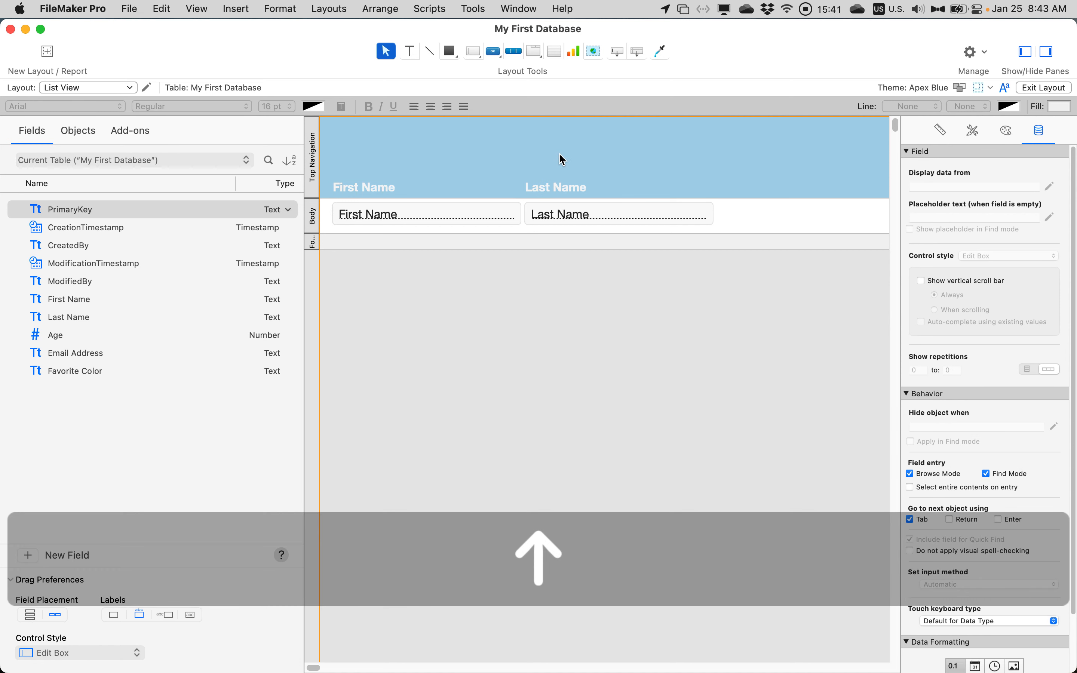
Step: Narrow the First Name and Last Name fields in the body by pulling in their right edges
click(489, 216)
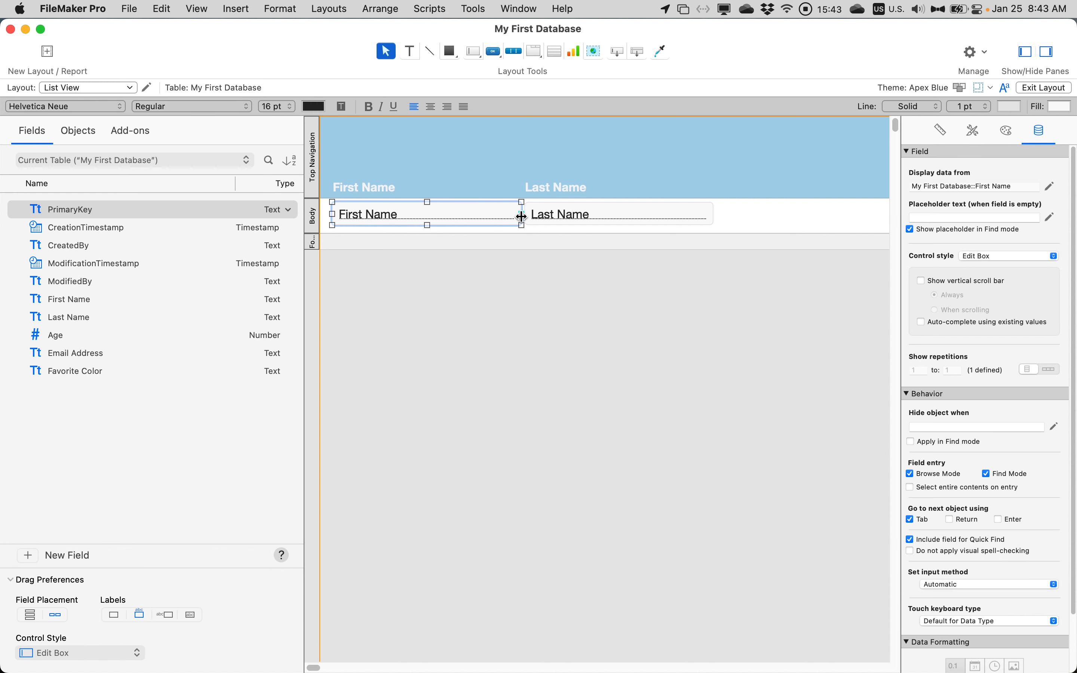
drag(522, 214, 448, 214)
click(560, 218)
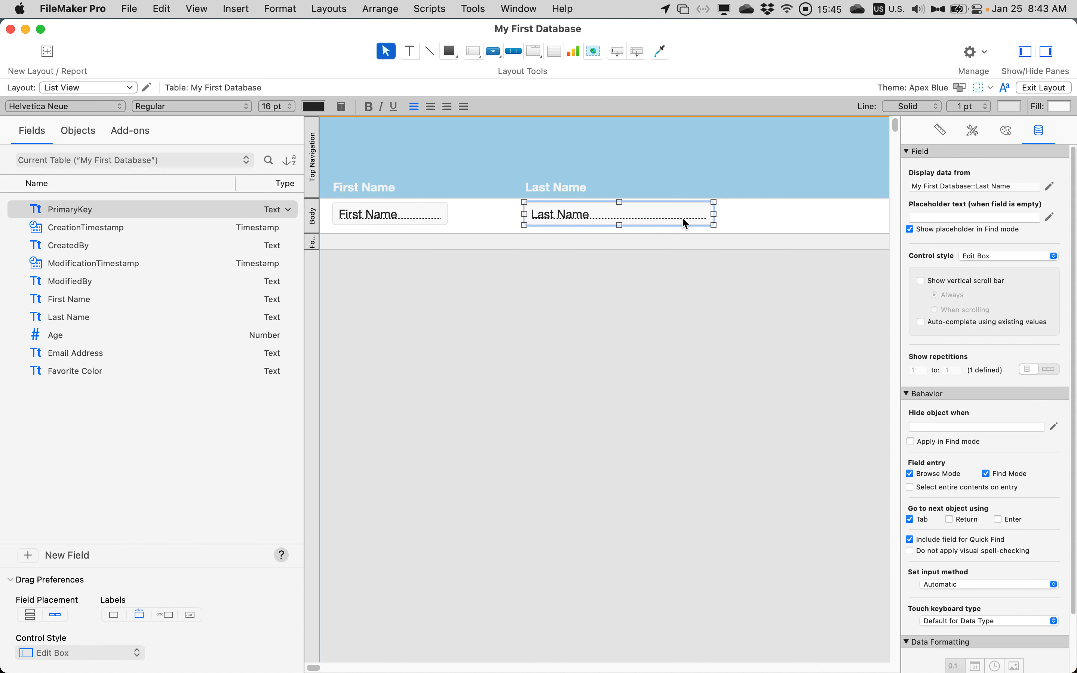
drag(714, 216, 648, 215)
Step: Move the Last Name field together with its header label left so it sits directly beside the shortened First Name field
key(shift)
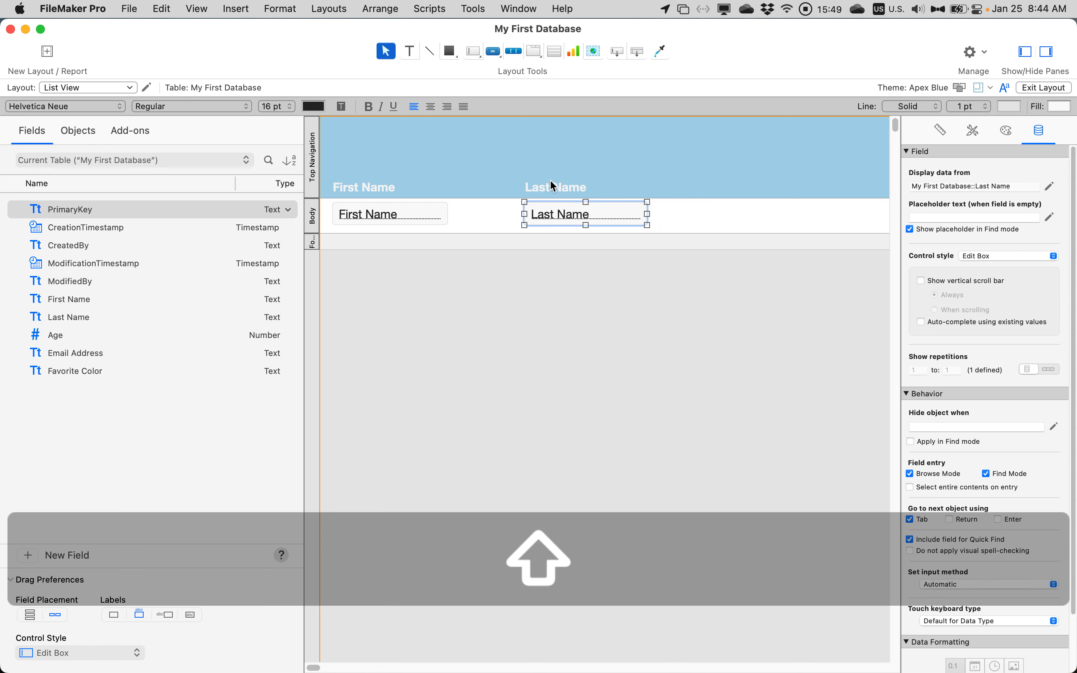
shift+click(553, 186)
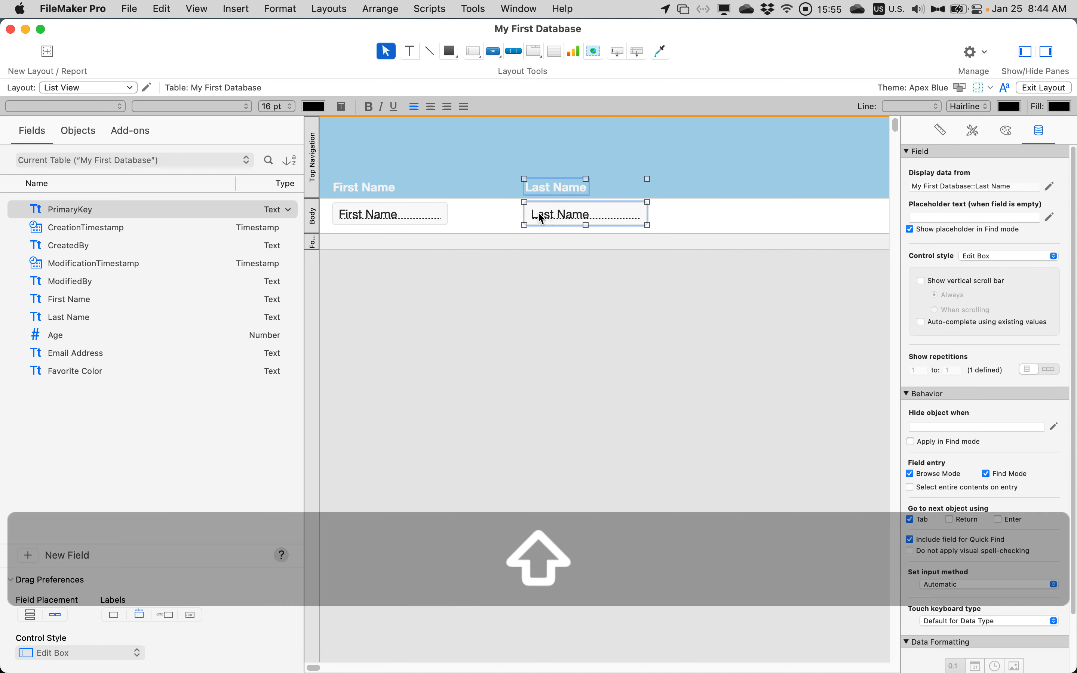
drag(550, 217, 480, 218)
click(560, 161)
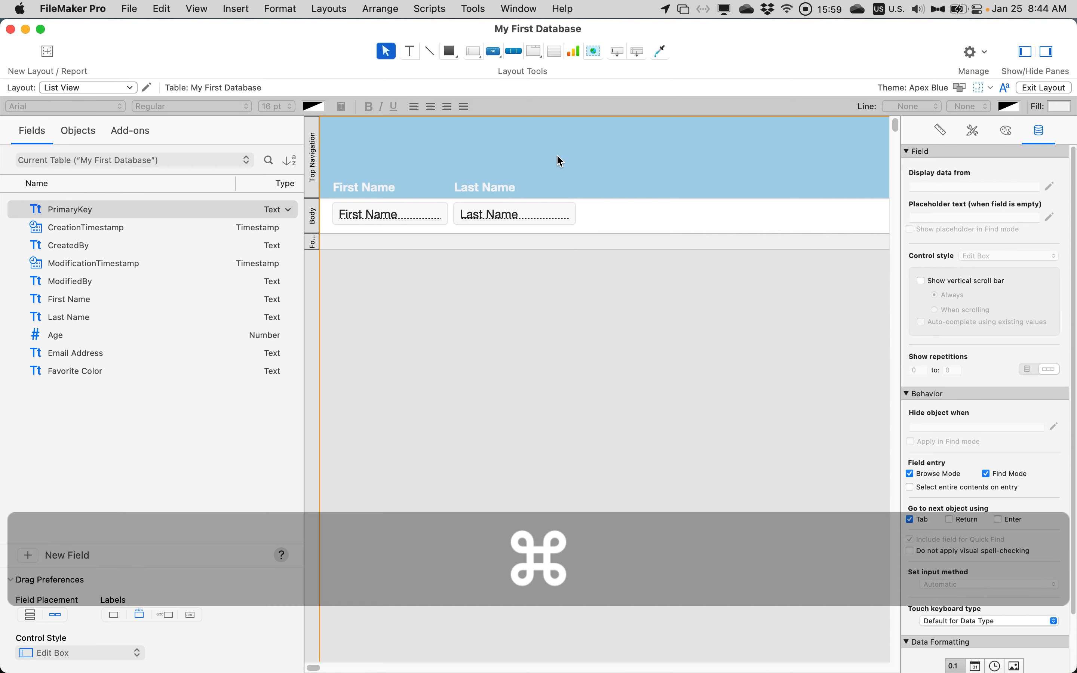
Step: View the list in Browse mode, switch to the Record View layout and return to the List View layout
key(super+b)
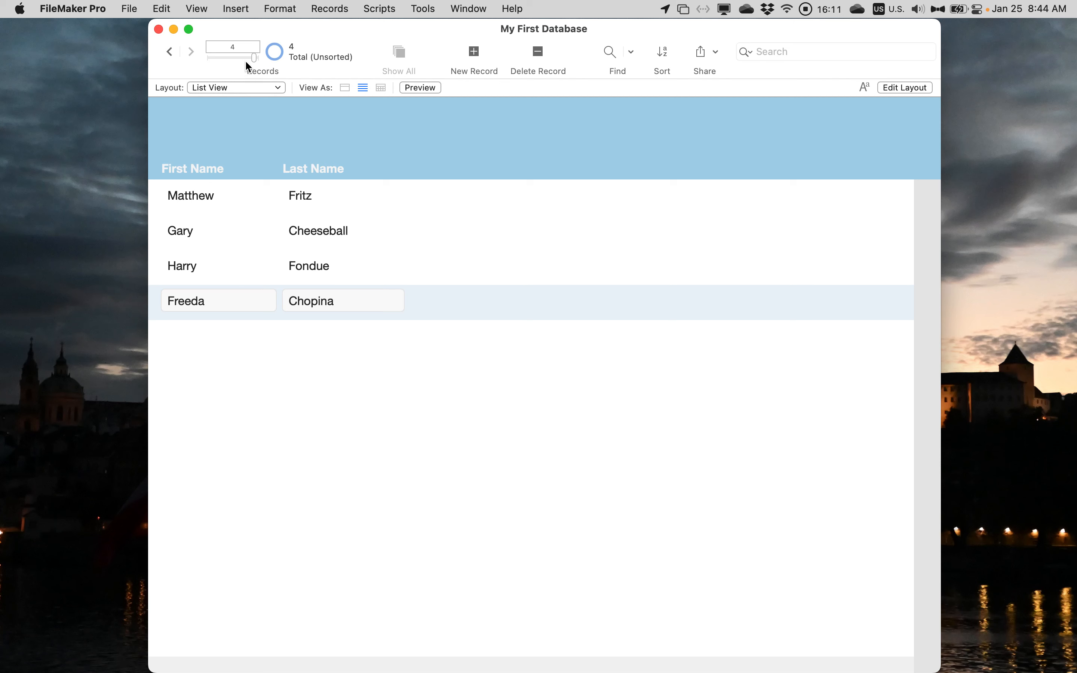
click(243, 88)
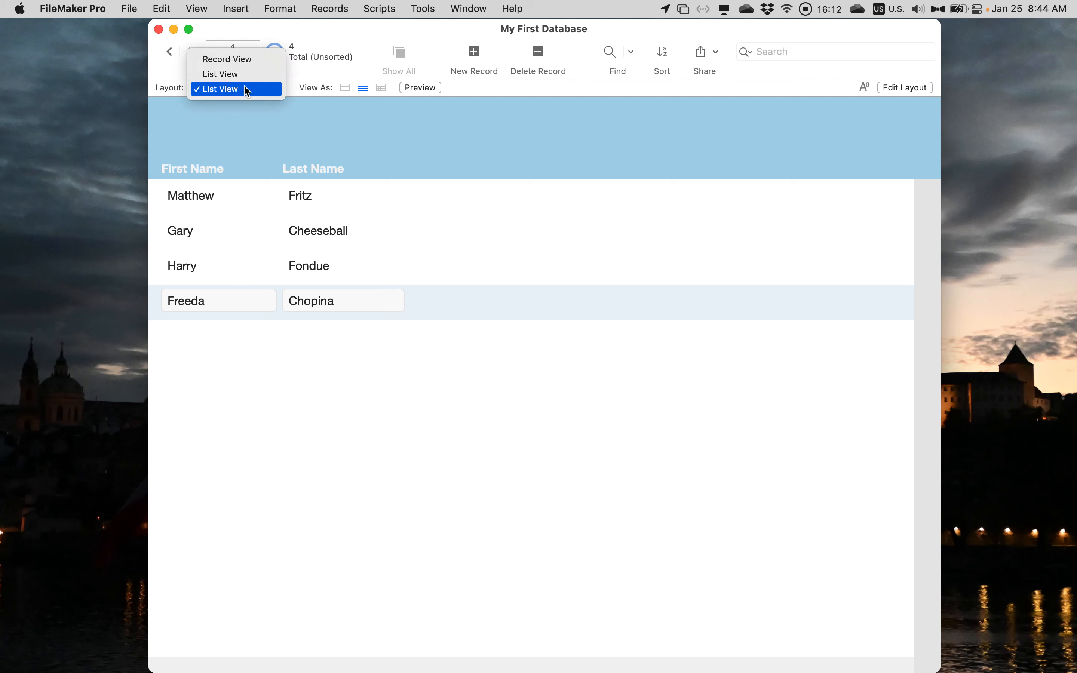
click(244, 62)
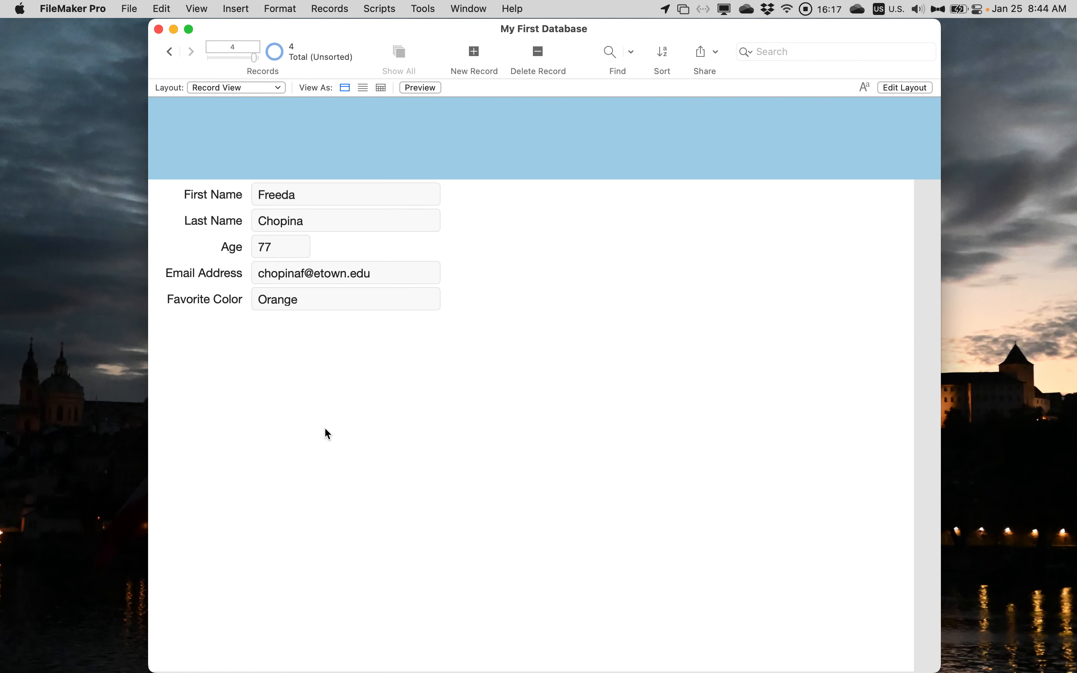
click(253, 88)
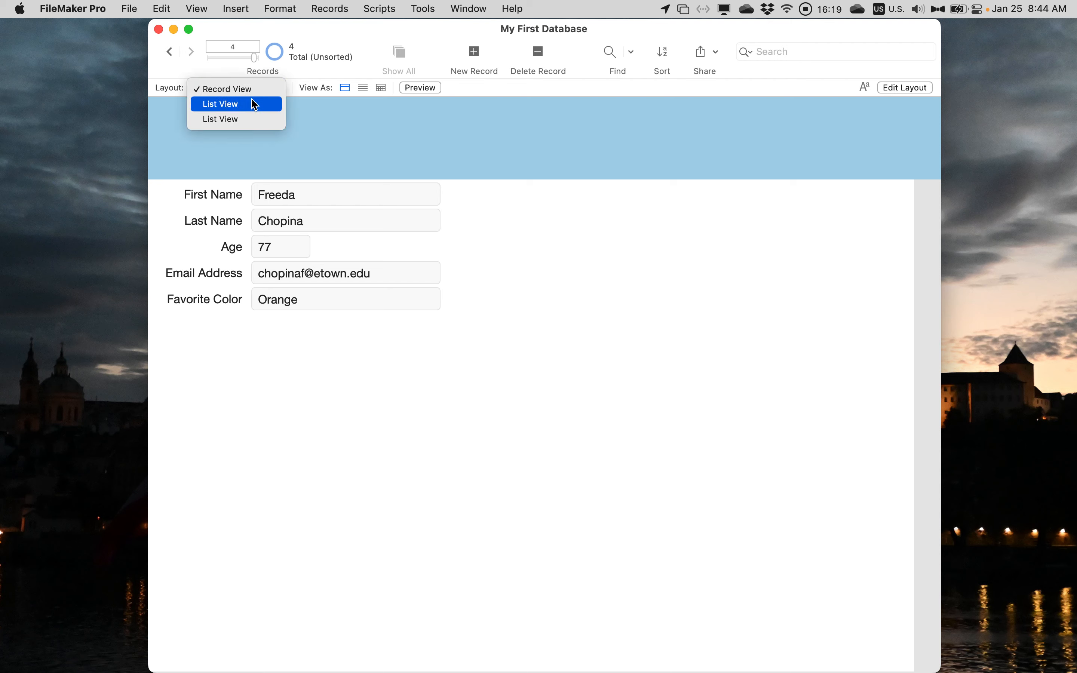
click(255, 120)
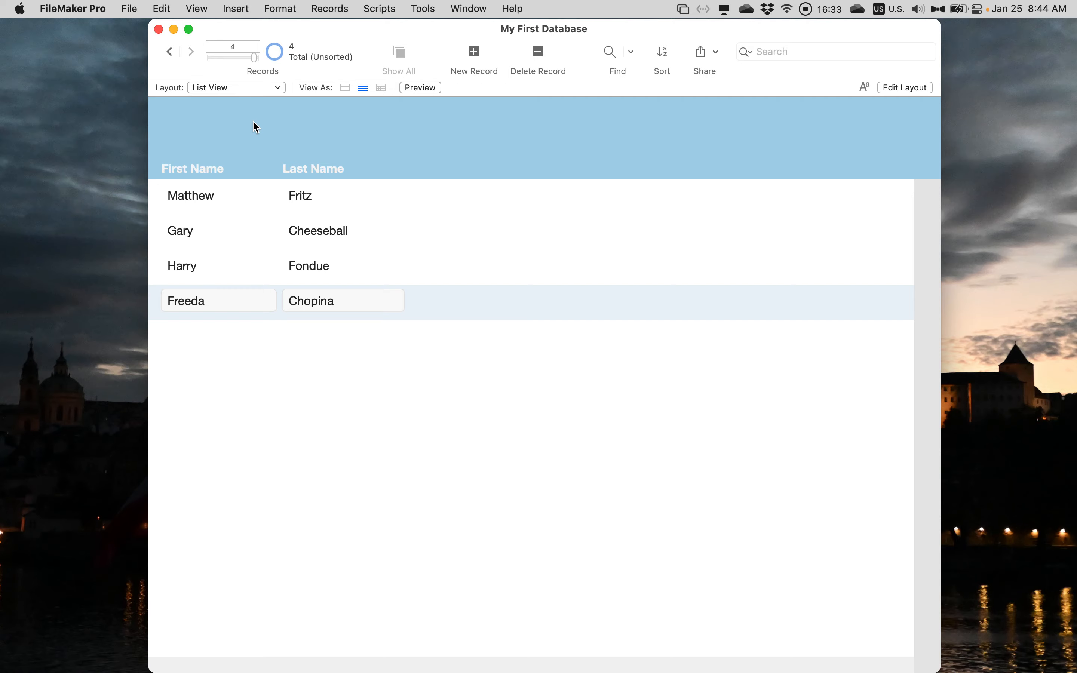
Step: In Layout mode, add the Email Address and Favorite Color fields with header labels above them, beside the Last Name field
key(super+l)
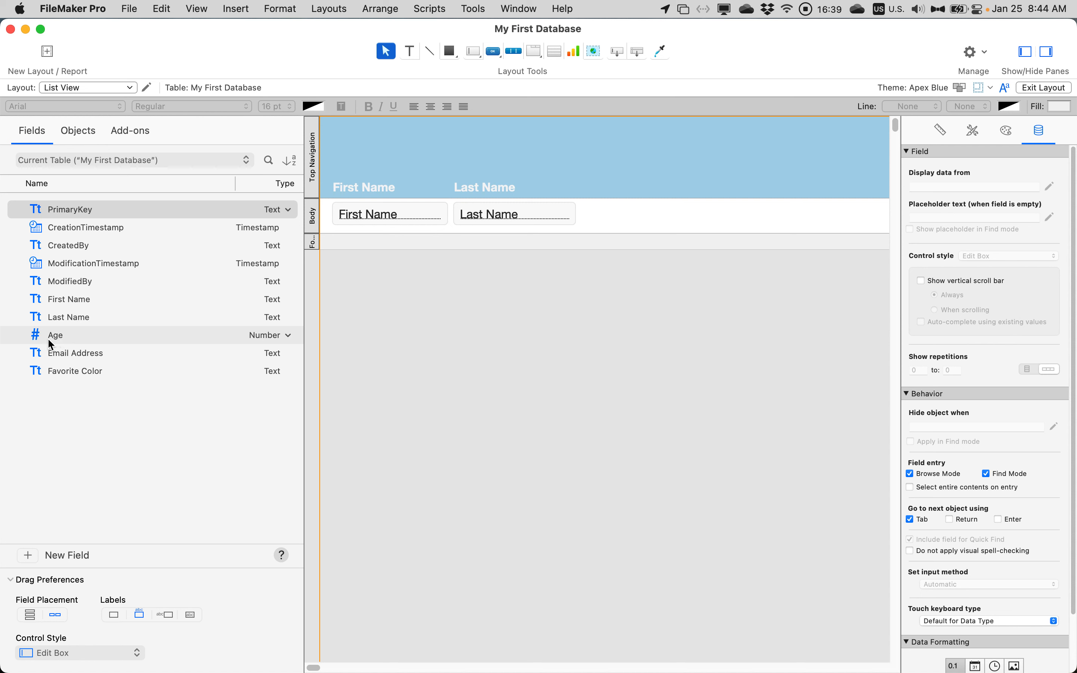
click(48, 339)
shift+click(52, 353)
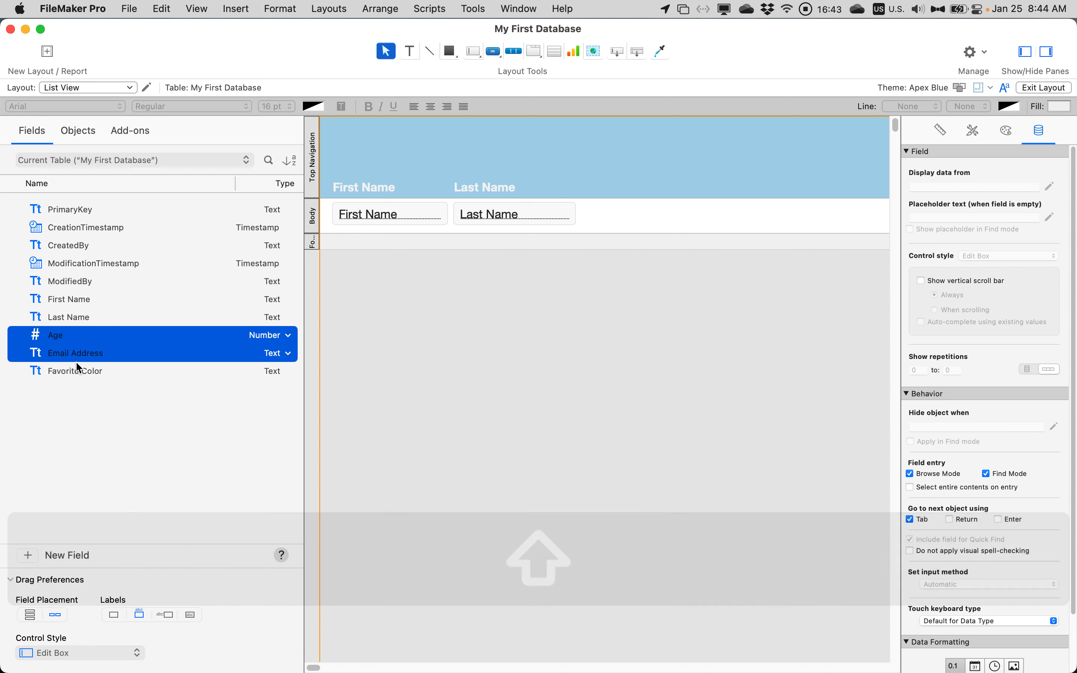
click(77, 367)
click(77, 354)
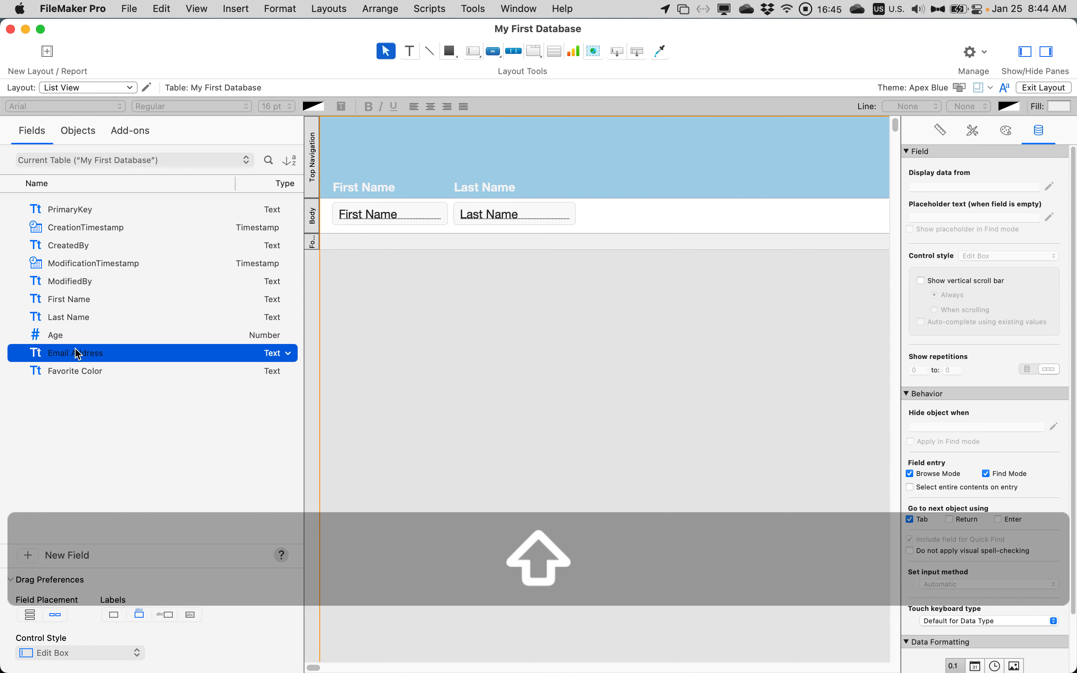
shift+click(78, 371)
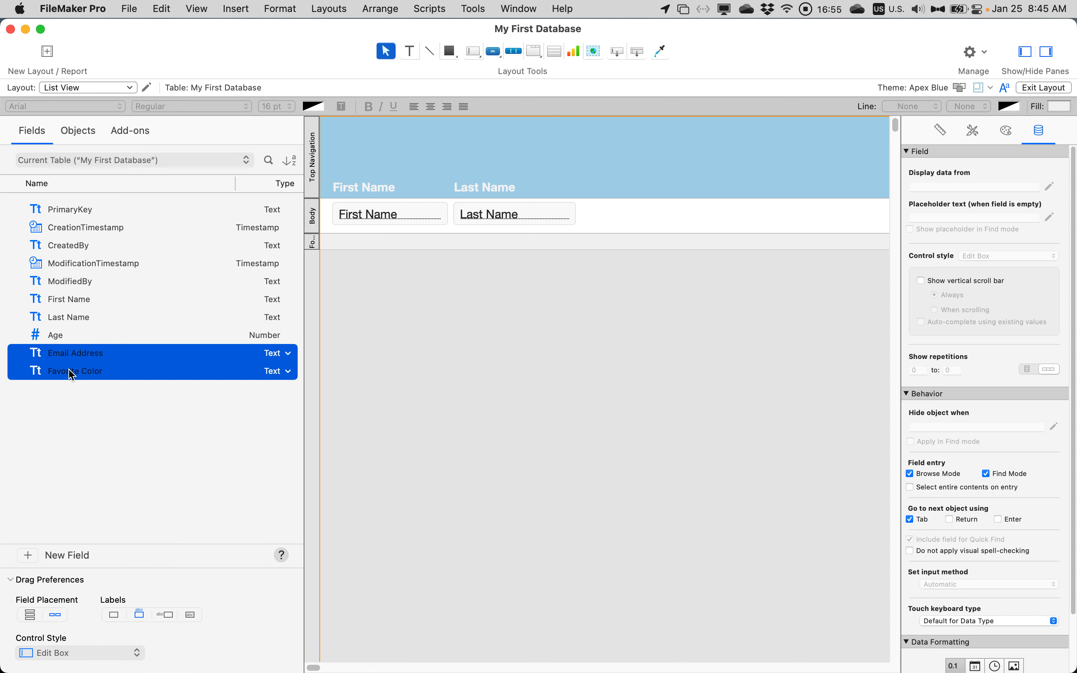
drag(70, 371, 663, 198)
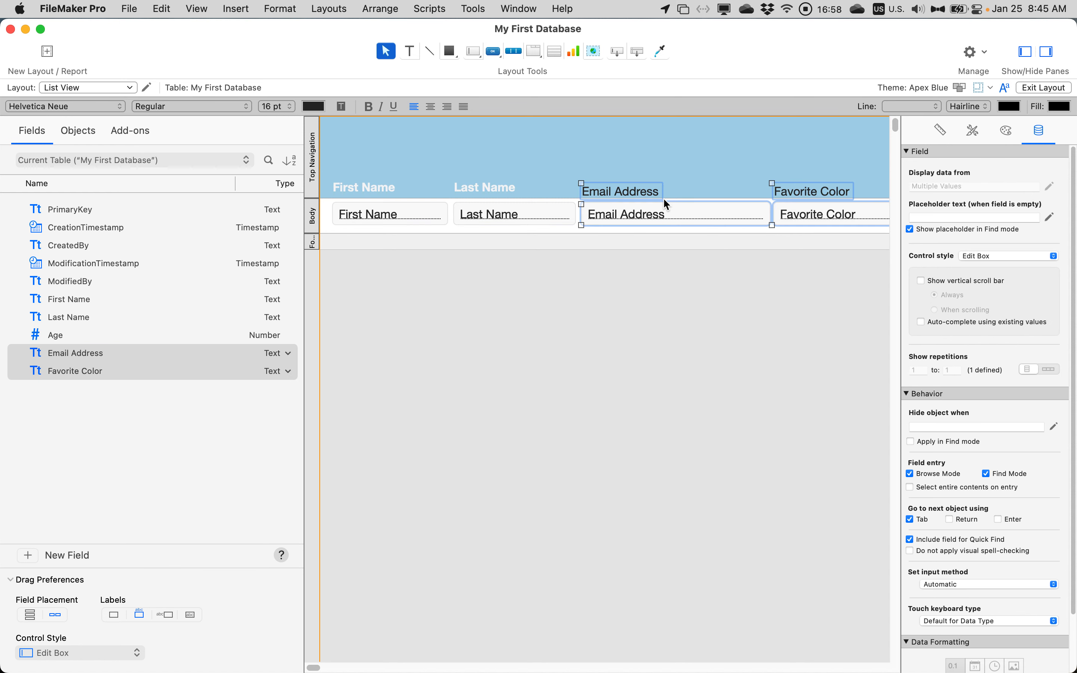
click(663, 261)
Step: Compare the text formatting of the First Name header label with that of the Email Address and Favorite Color header labels
scroll(664, 261, right, 2)
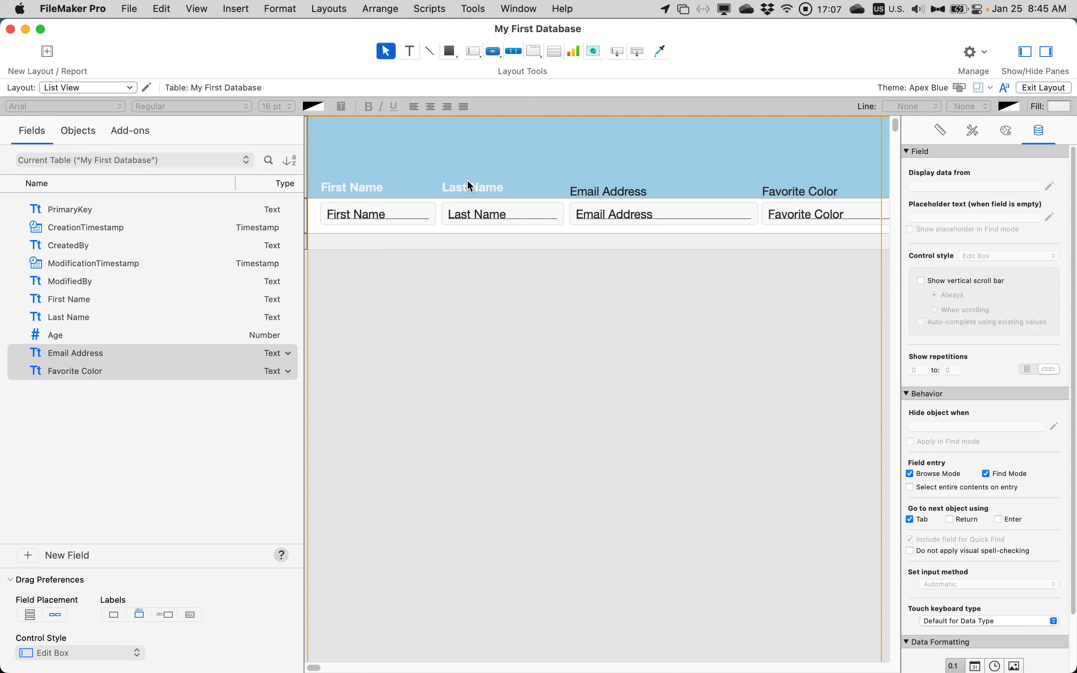
click(469, 183)
click(341, 188)
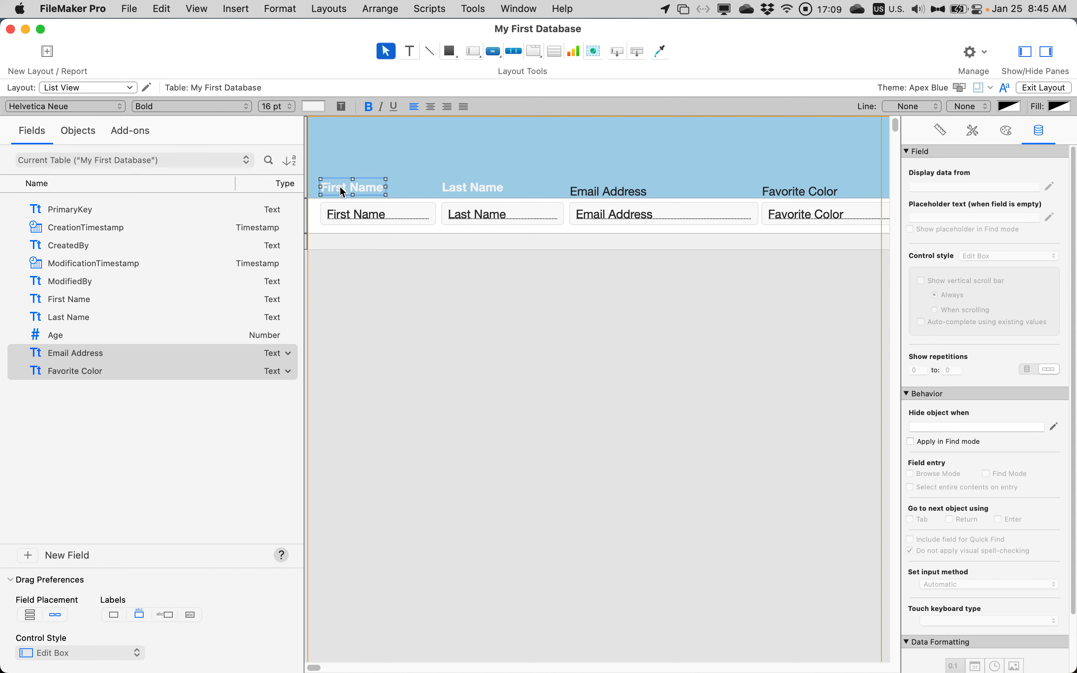
click(574, 196)
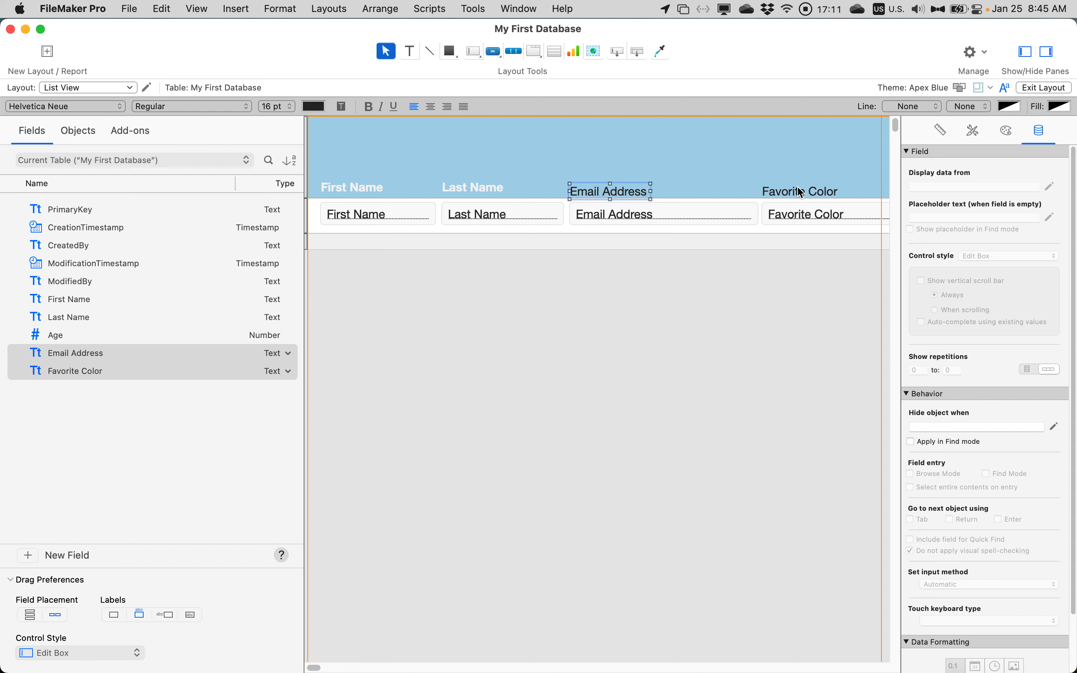
click(803, 194)
click(592, 193)
click(827, 191)
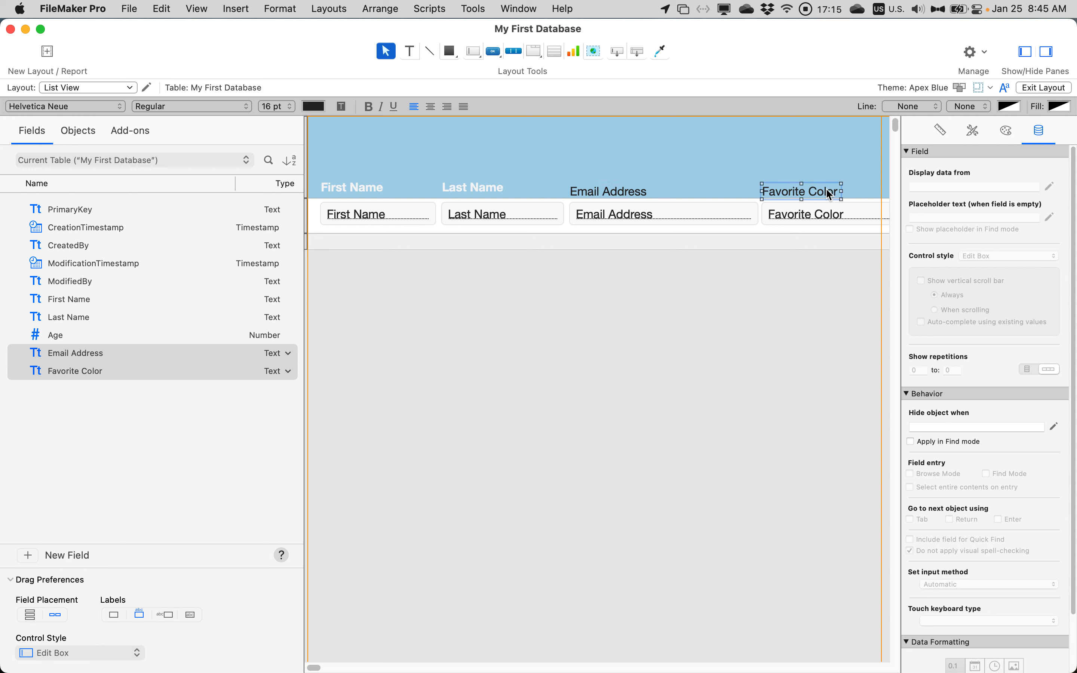
click(623, 189)
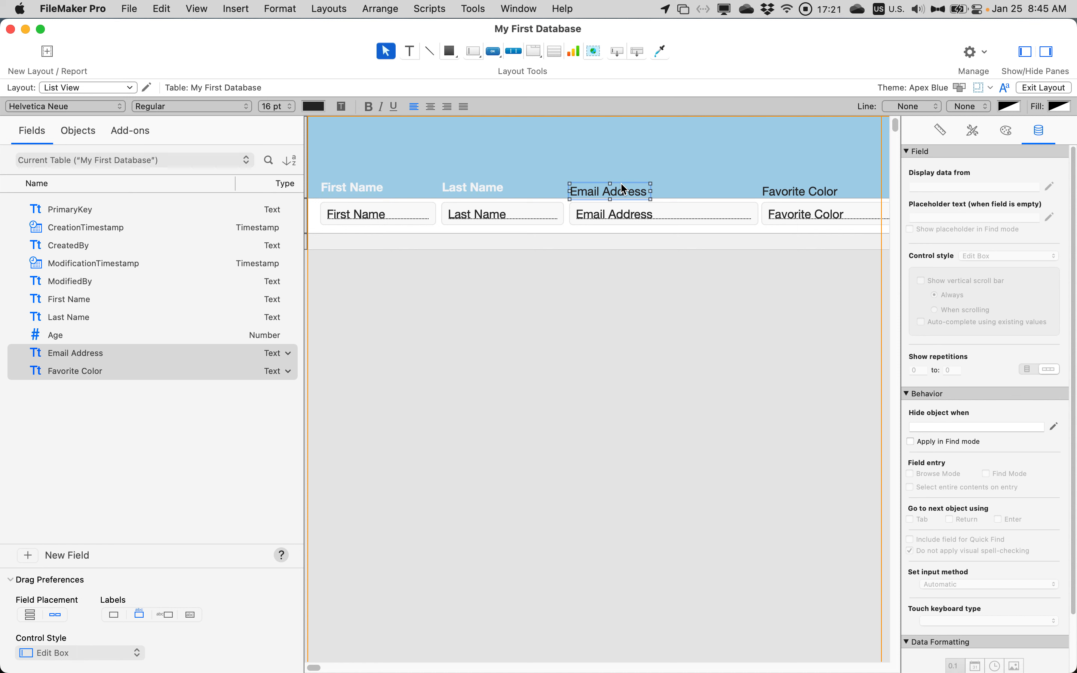
Step: Copy the object style of the Last Name header label and paste it onto the Email Address header label
click(494, 193)
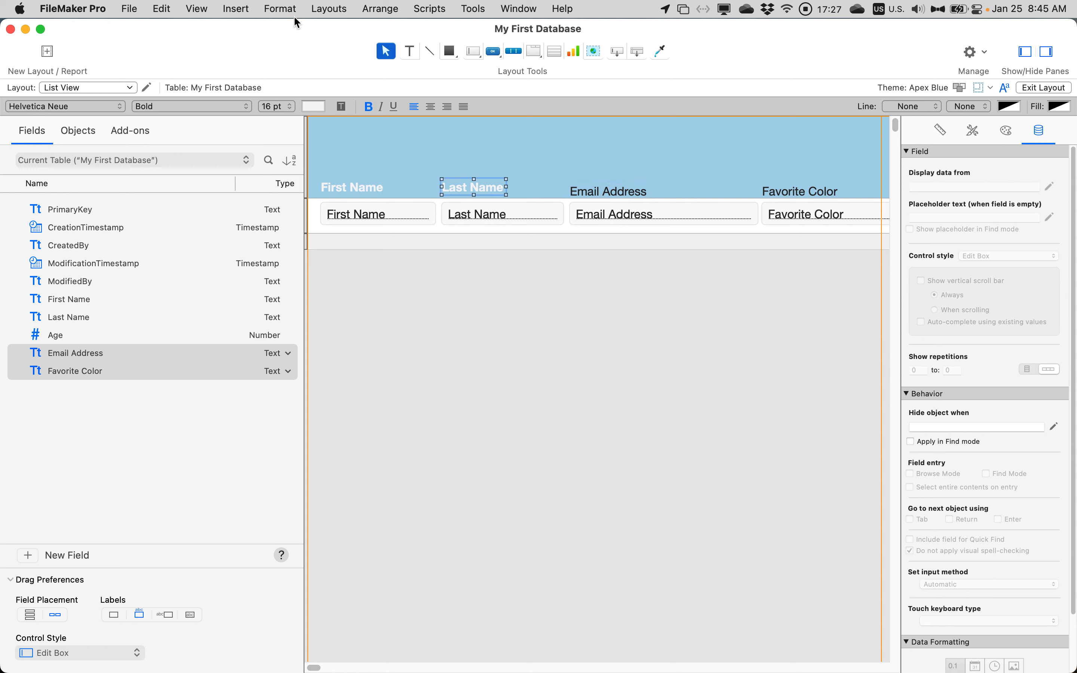
click(157, 5)
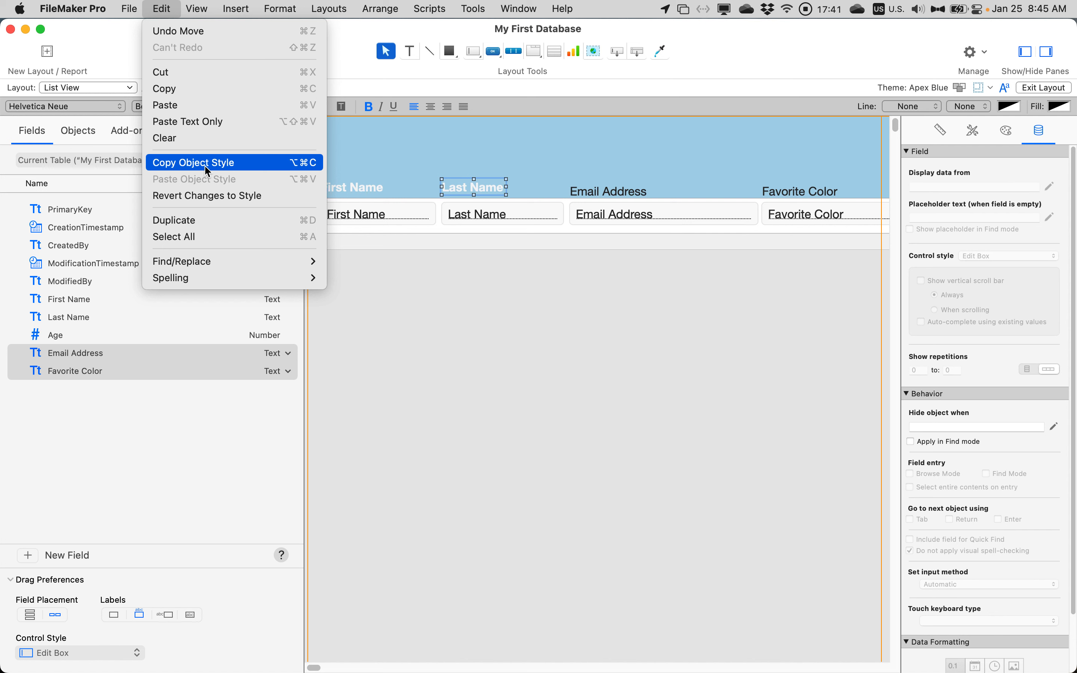
click(240, 164)
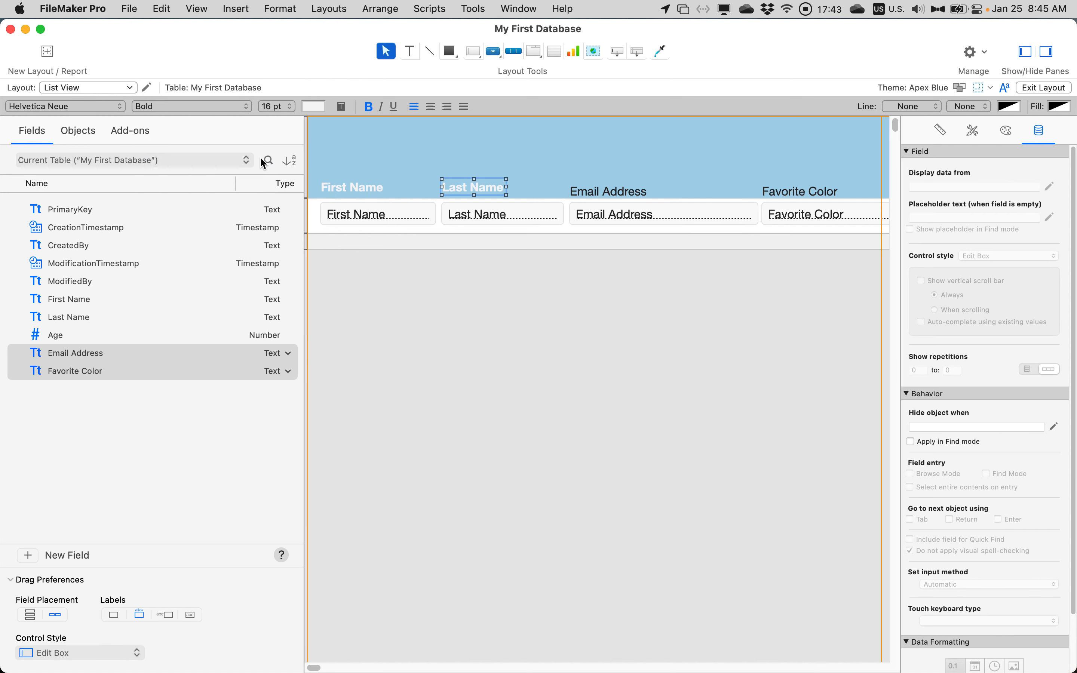
click(588, 192)
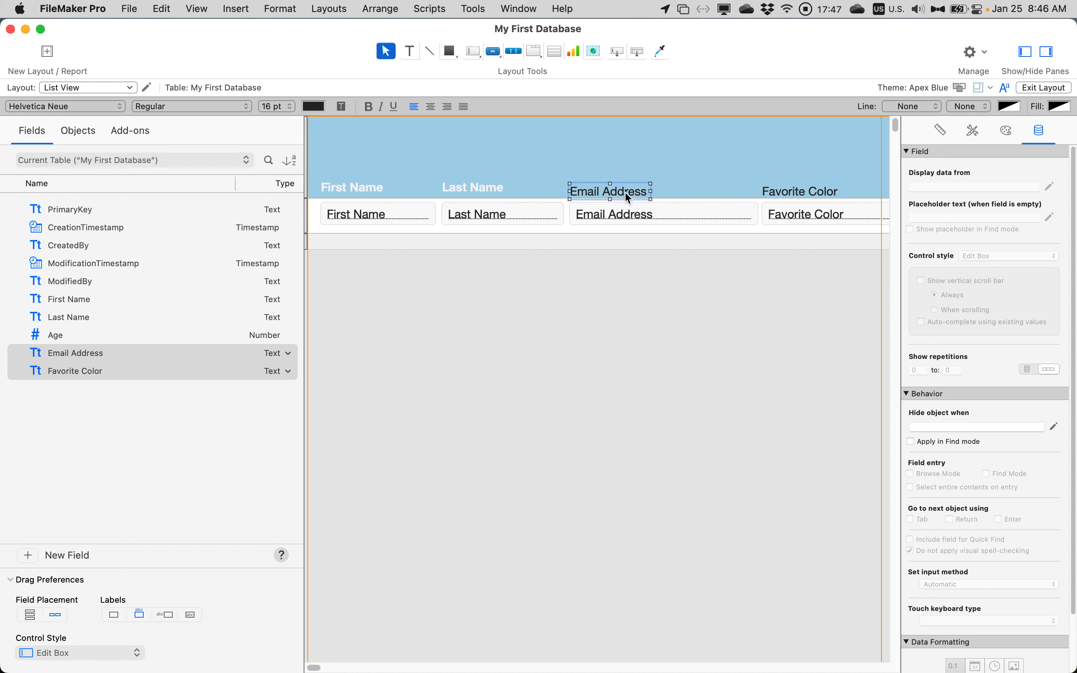
click(162, 8)
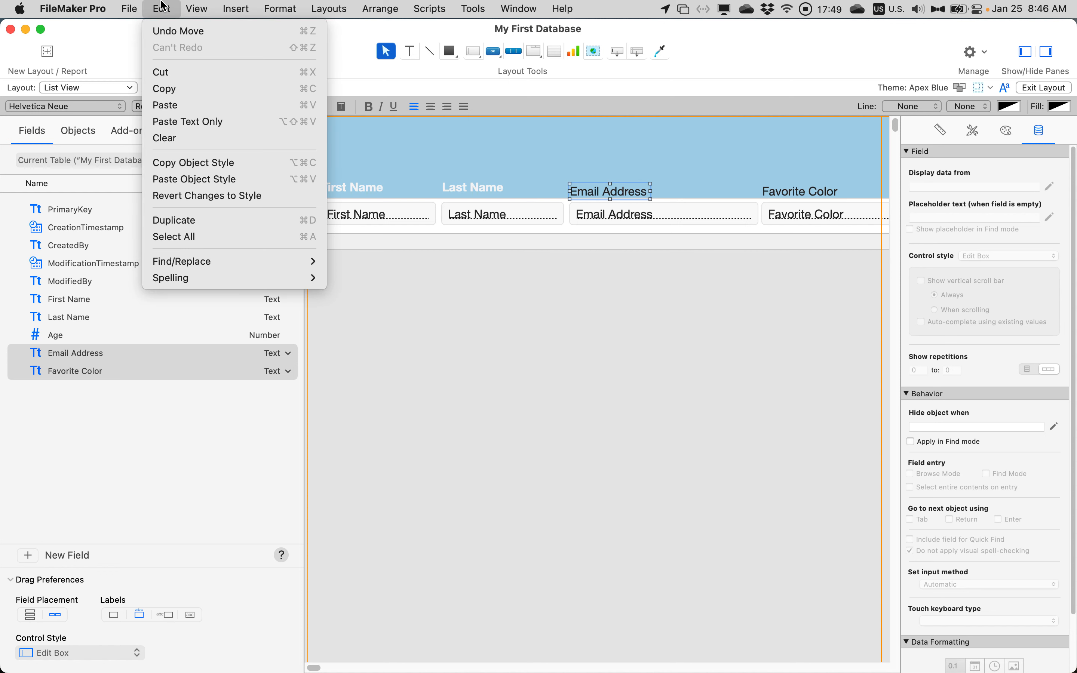
click(191, 180)
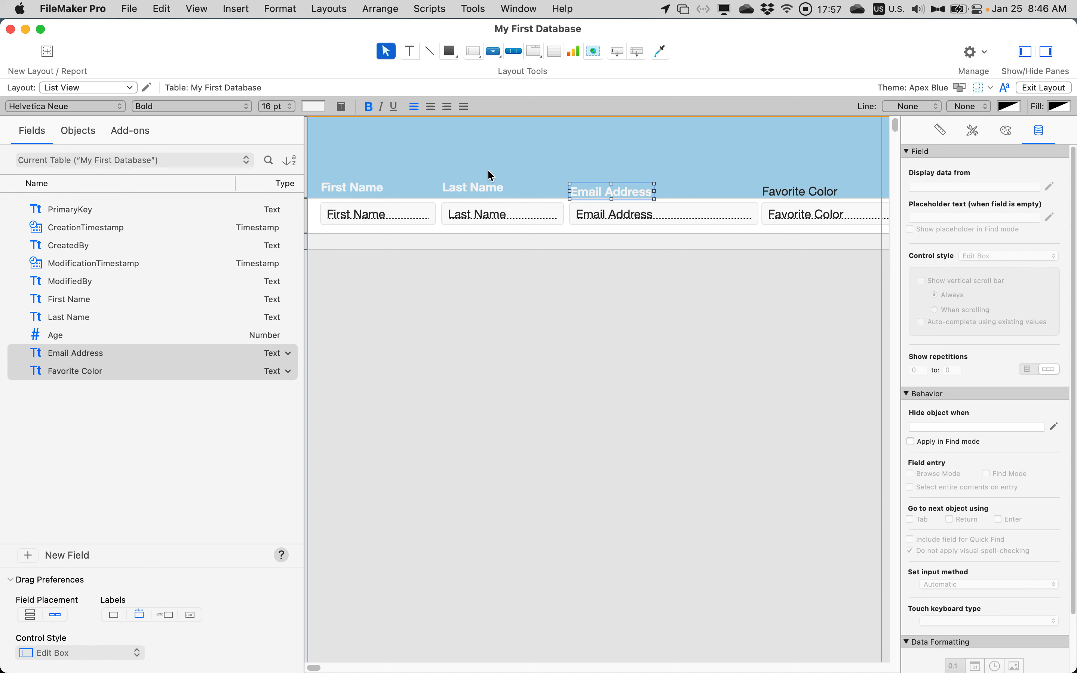
Step: Undo the style change on the Email Address header label
click(795, 193)
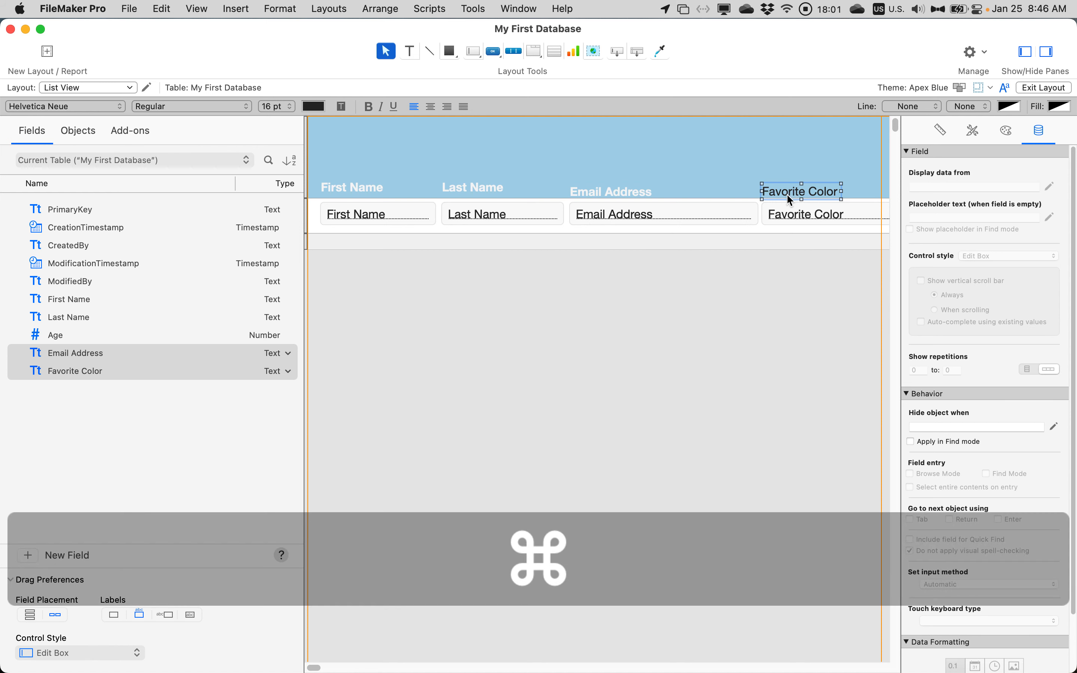
key(super+z)
click(744, 149)
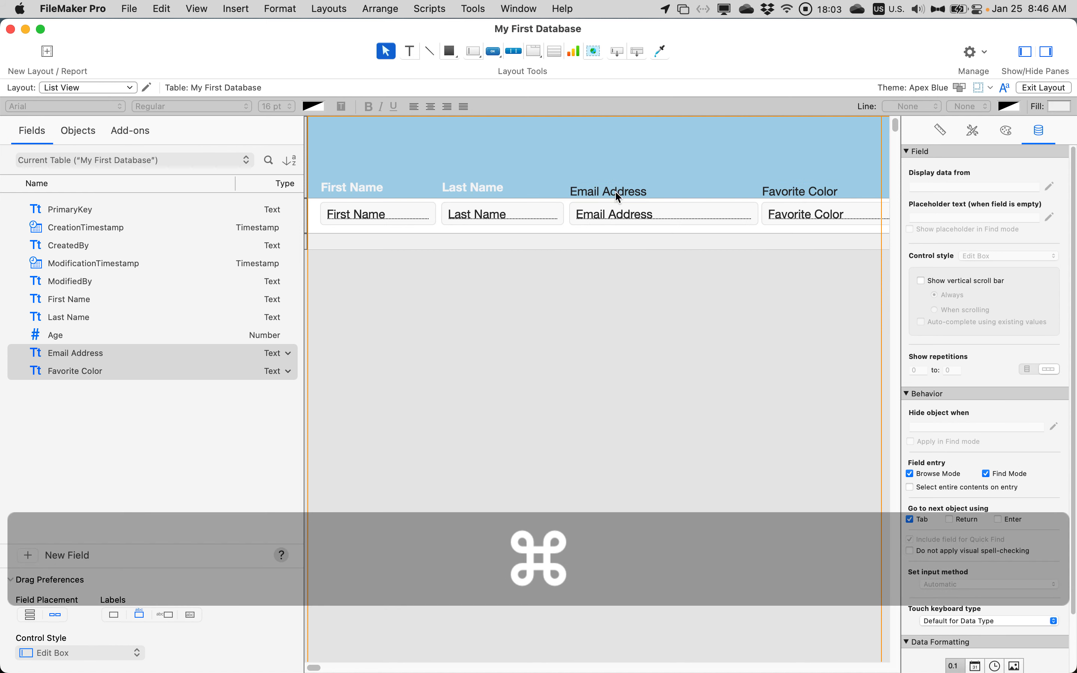
Step: Copy the object style of the Last Name header label
click(469, 184)
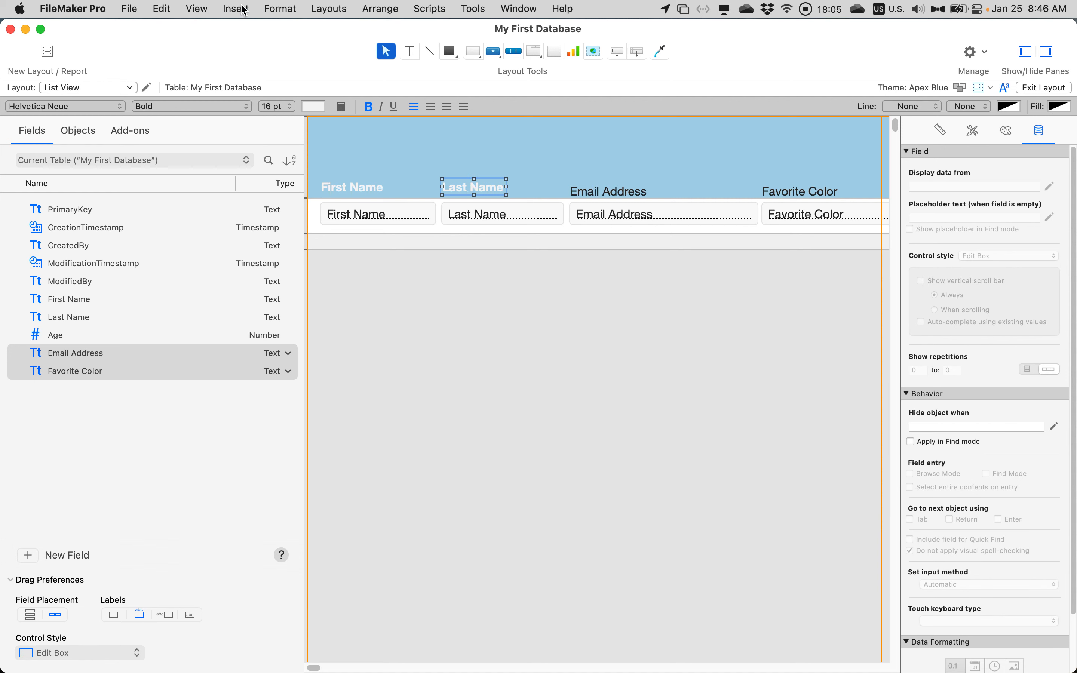
click(164, 7)
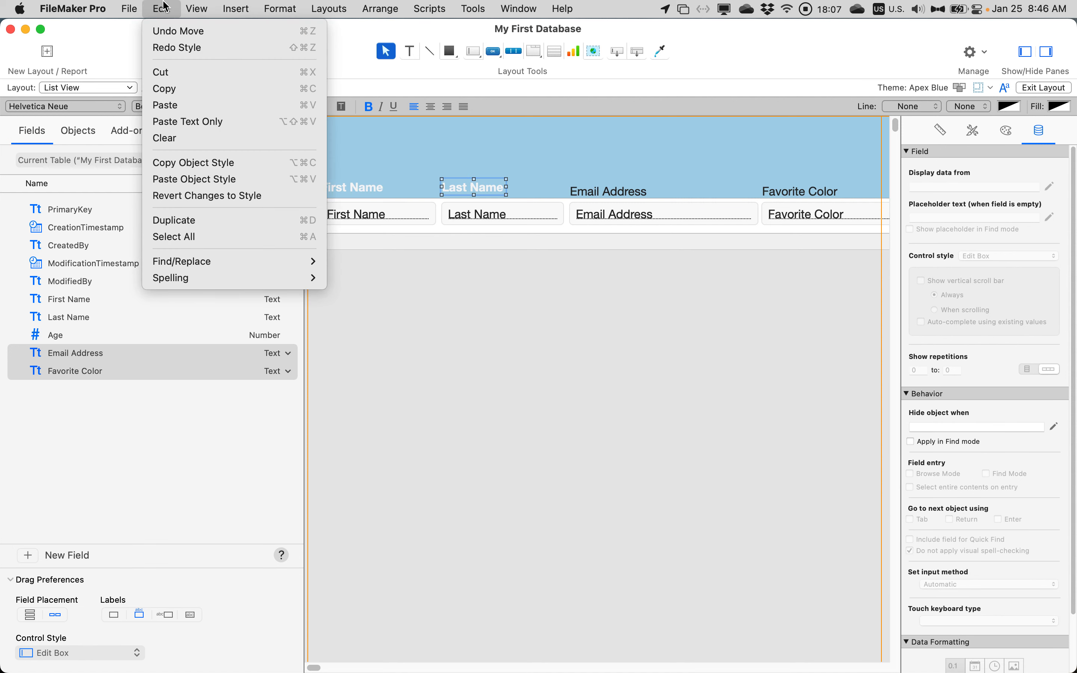
click(198, 163)
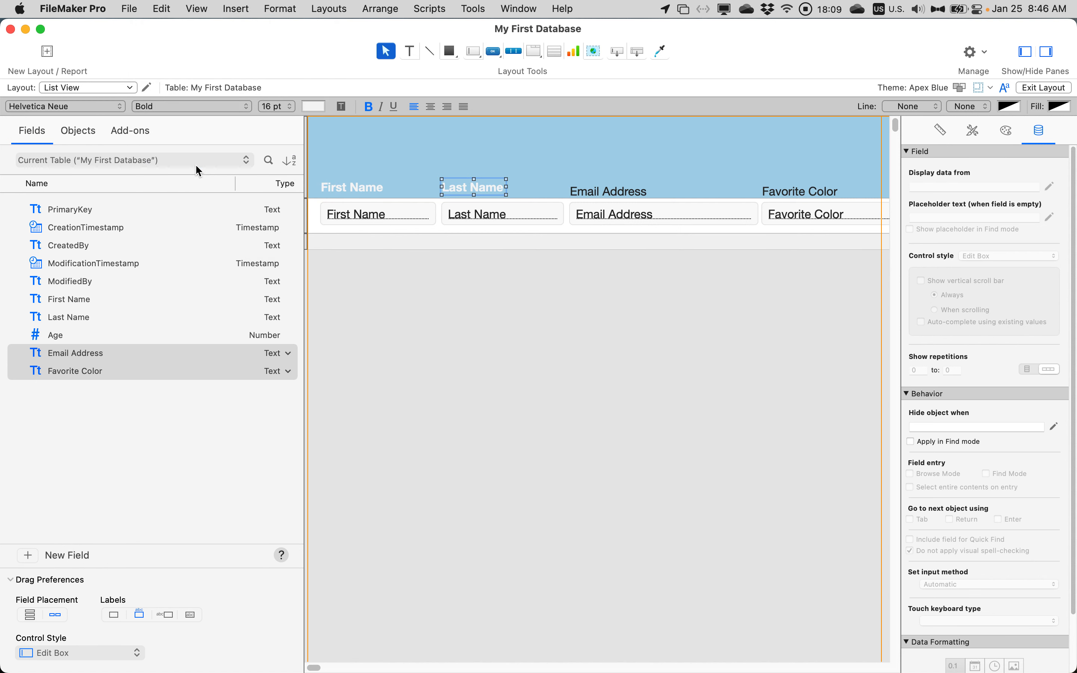
Step: Move the Email Address and Favorite Color header labels up together, level with the First Name and Last Name header labels
click(604, 193)
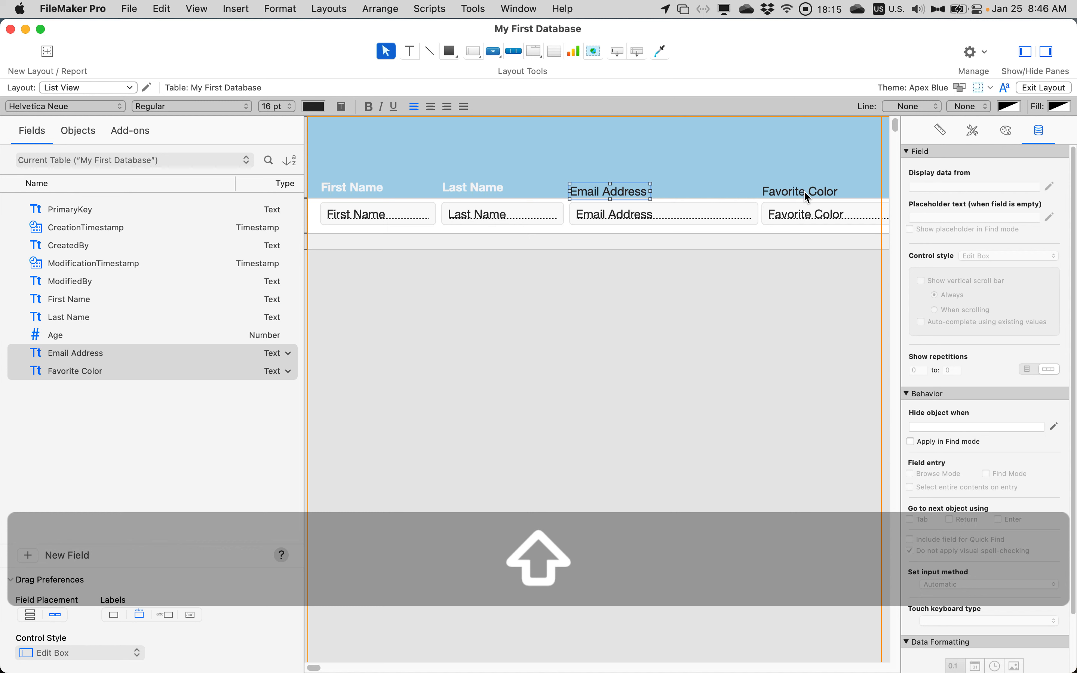
shift+click(804, 191)
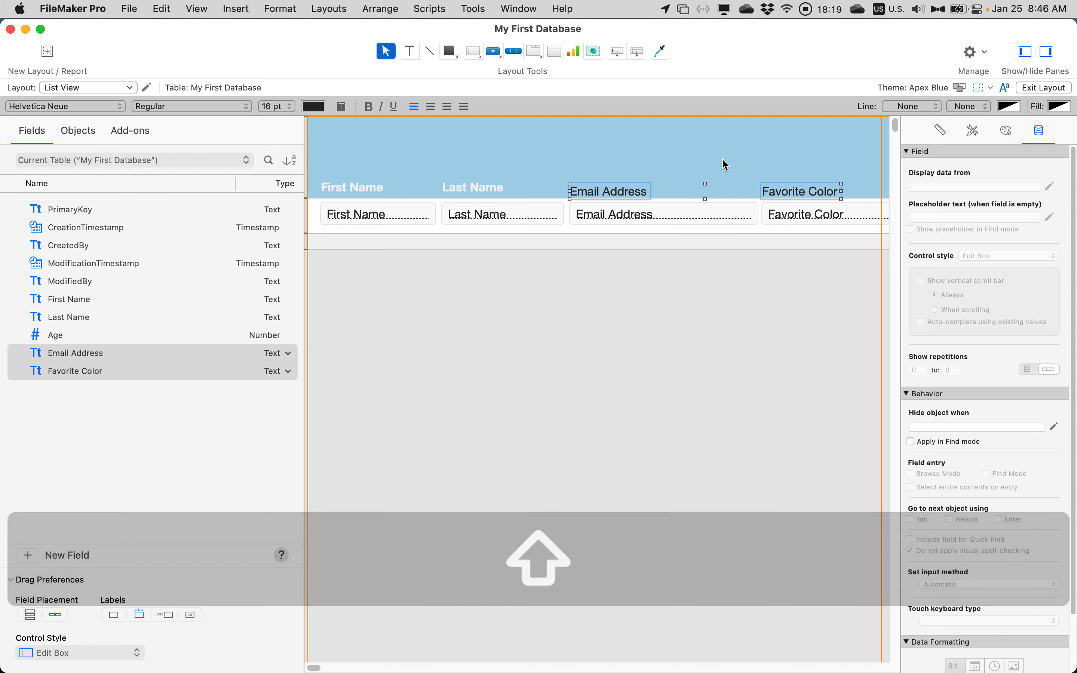
click(198, 8)
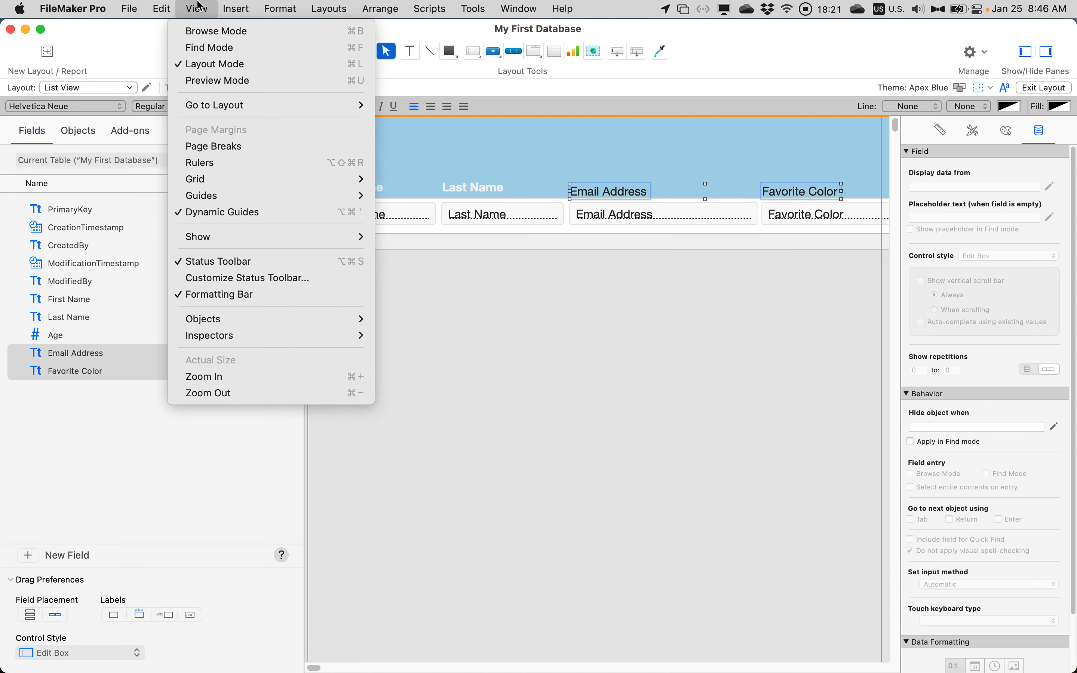
mouse_move(162, 8)
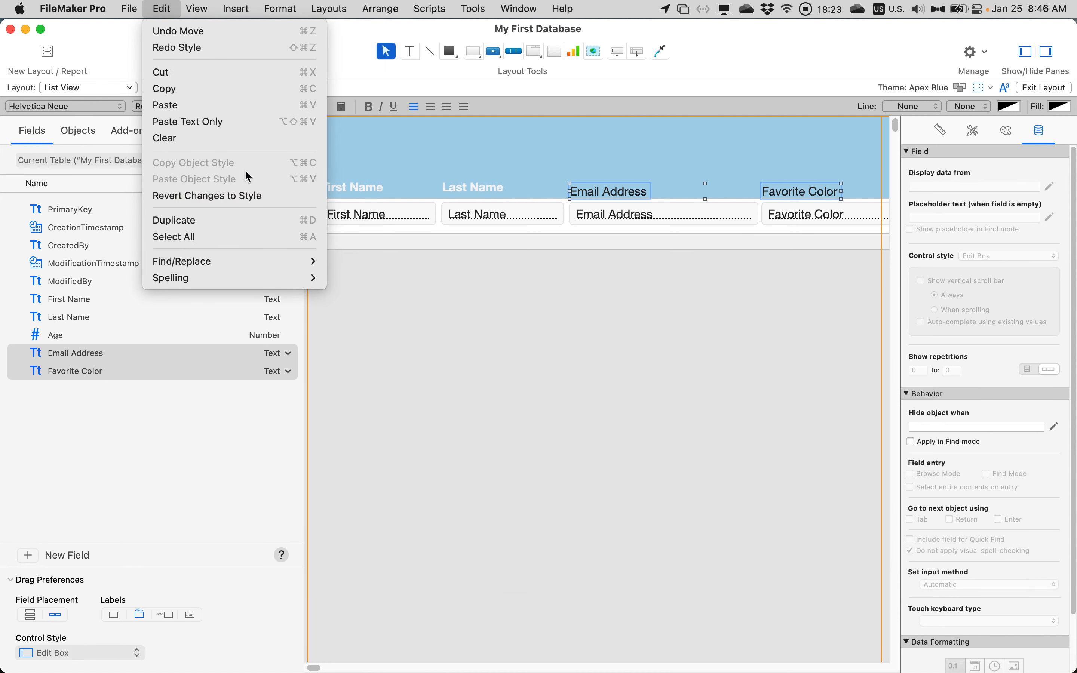
click(663, 142)
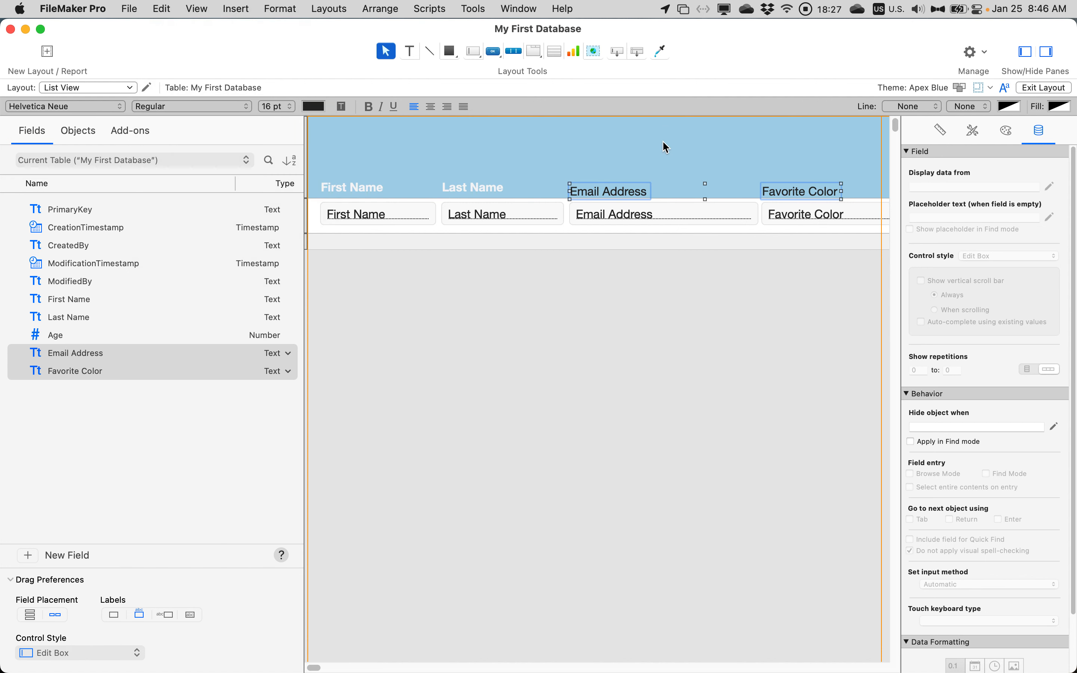
key(Up)
key(Up)
key(Up)
key(Up)
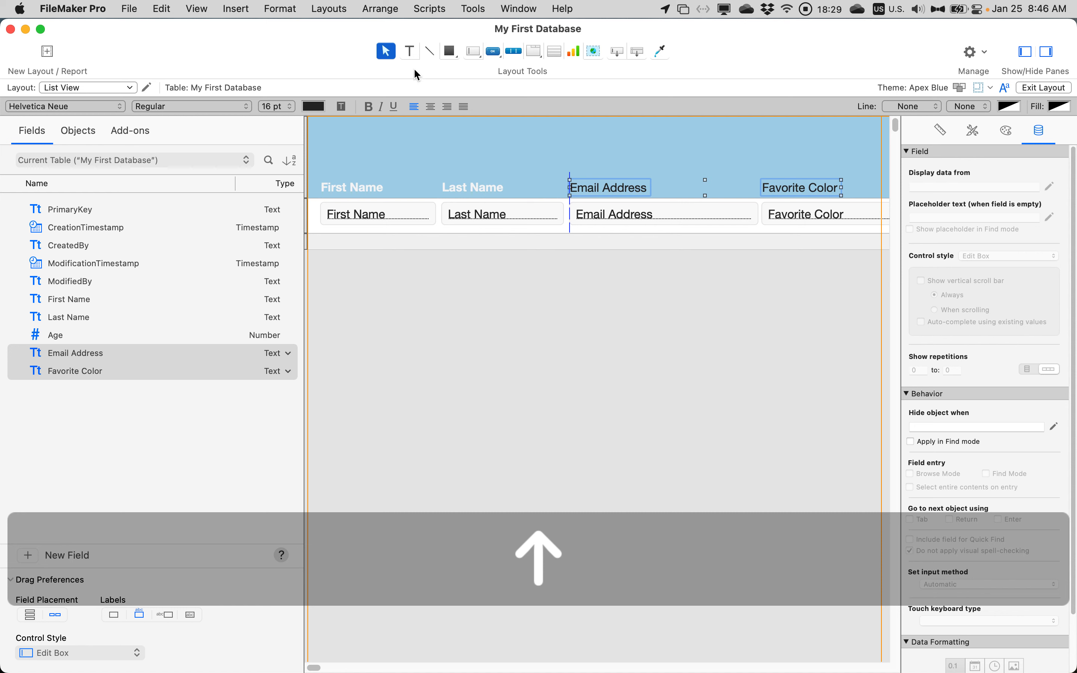
click(176, 5)
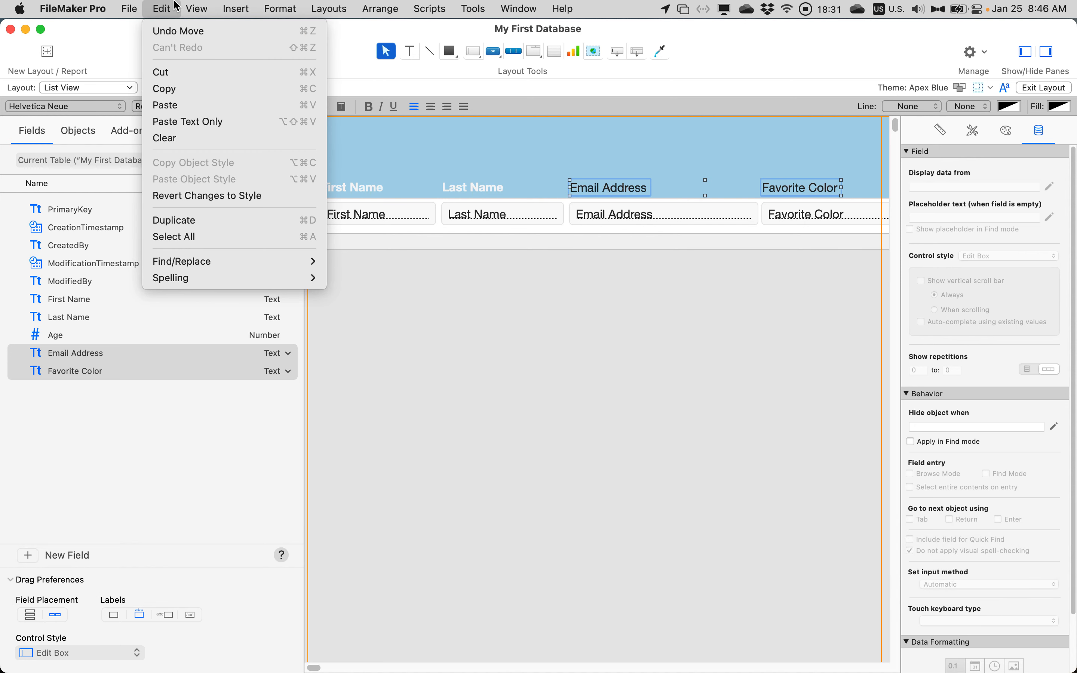
click(517, 125)
click(560, 144)
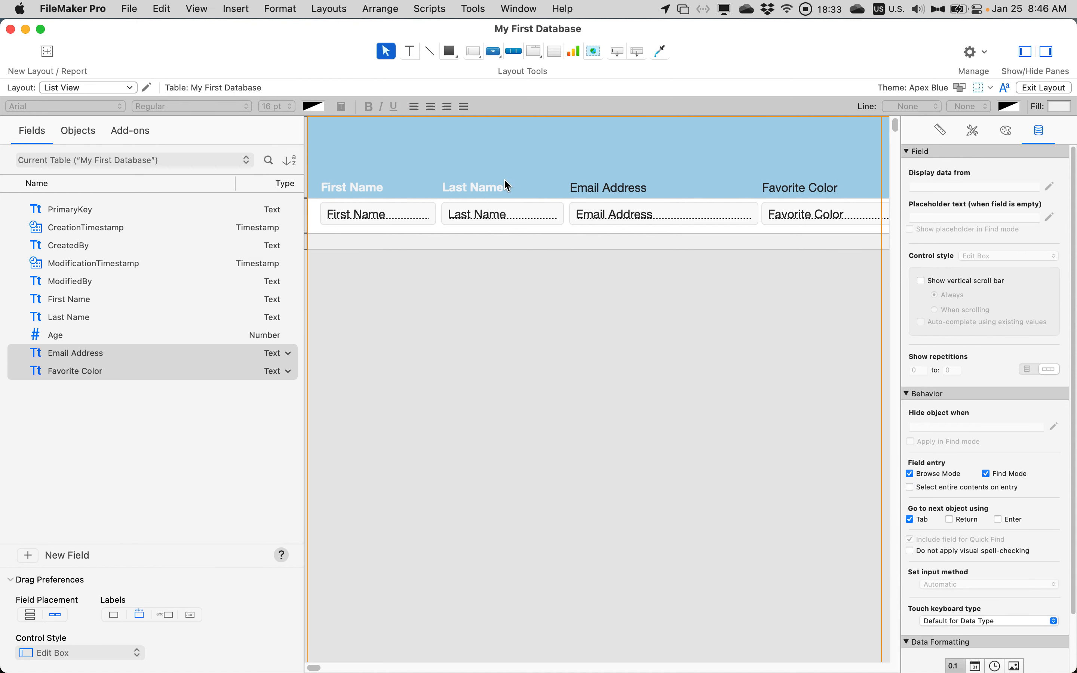
Step: Copy the object style of the Last Name label in the List View header
click(502, 191)
right_click(501, 190)
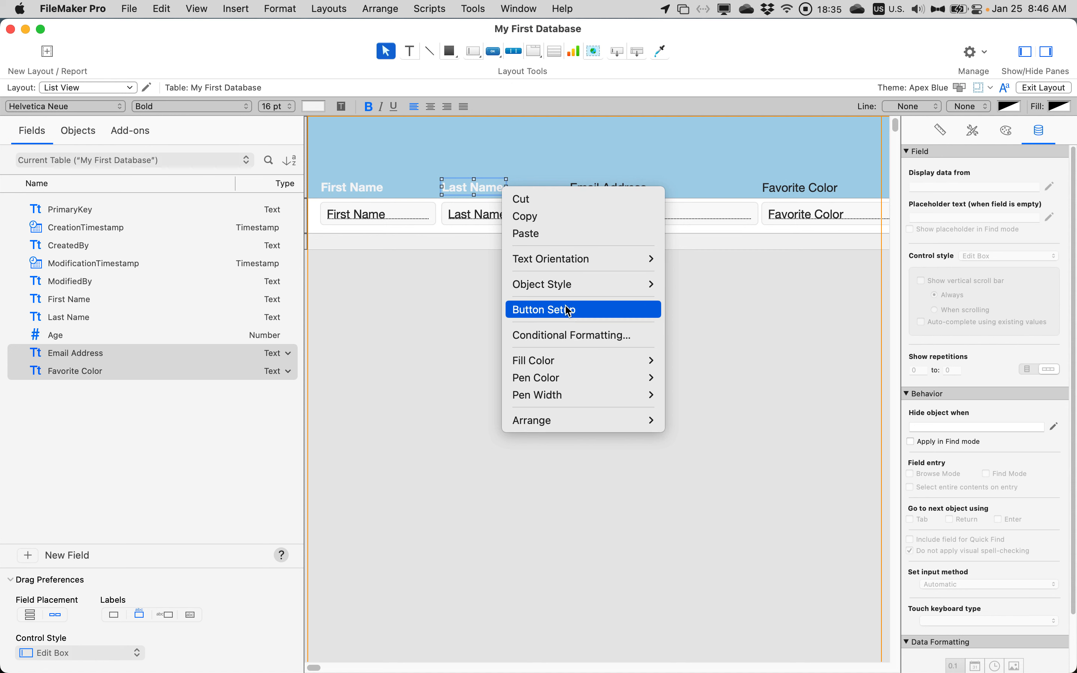
click(558, 156)
click(197, 9)
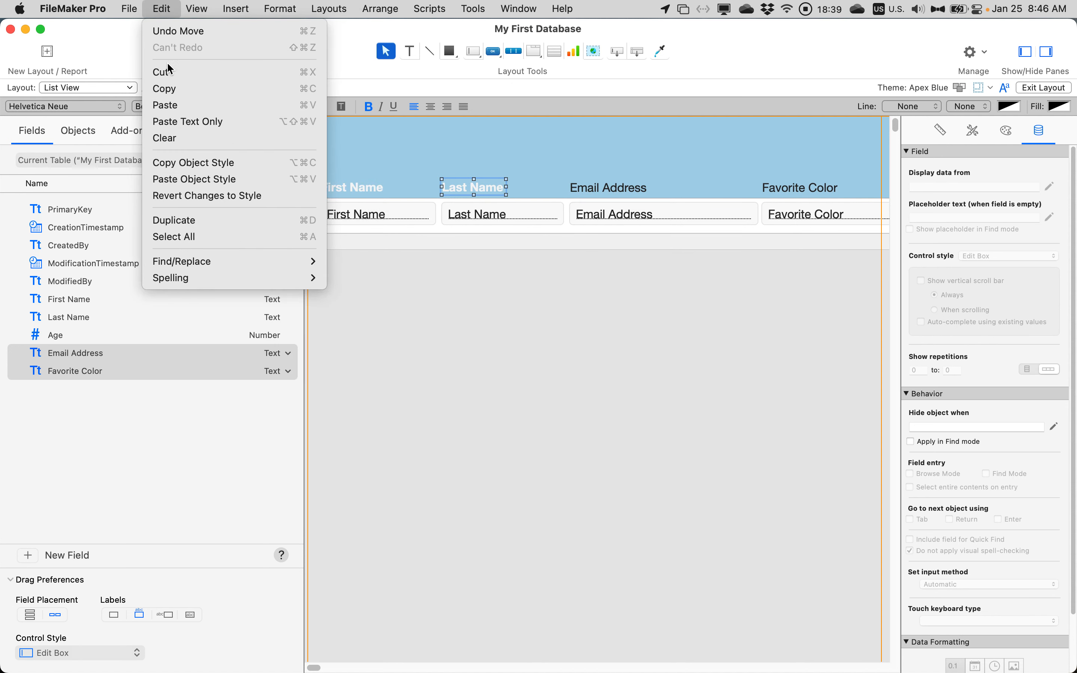
click(194, 163)
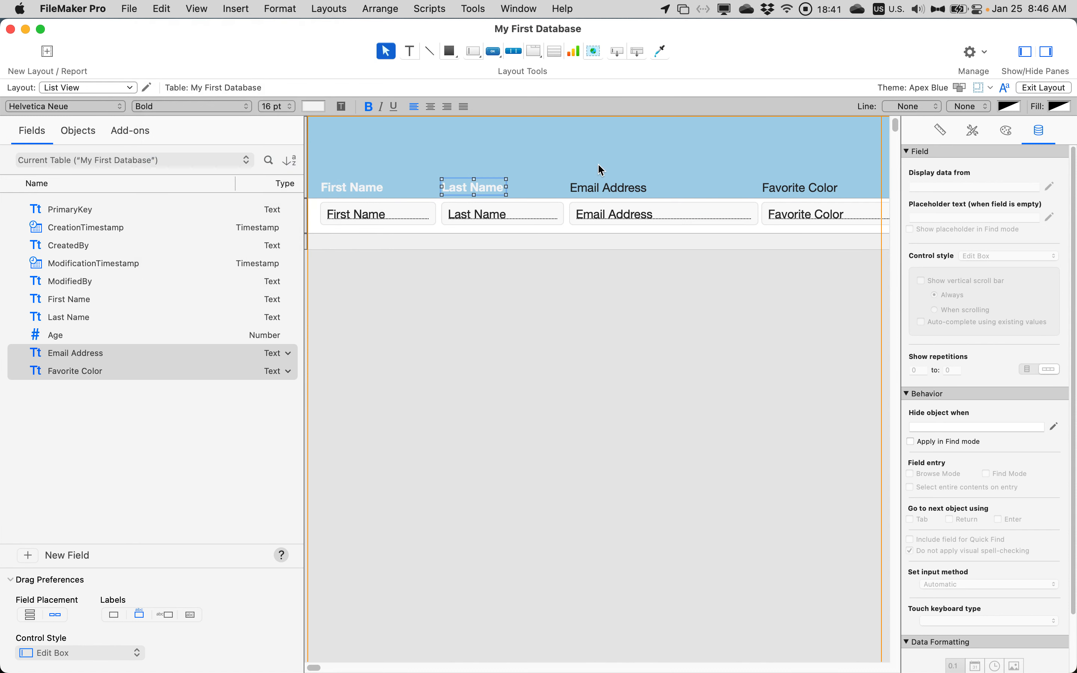
Step: Try to paste the copied object style onto the Email Address and Favorite Color header labels together
click(611, 191)
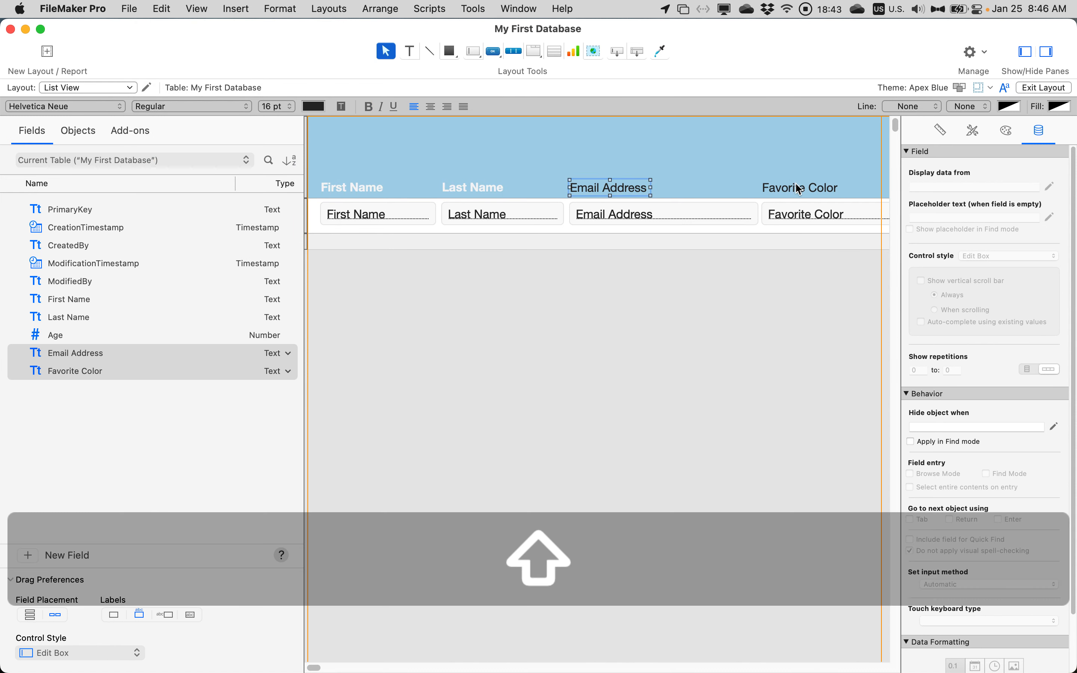
shift+click(799, 191)
click(163, 7)
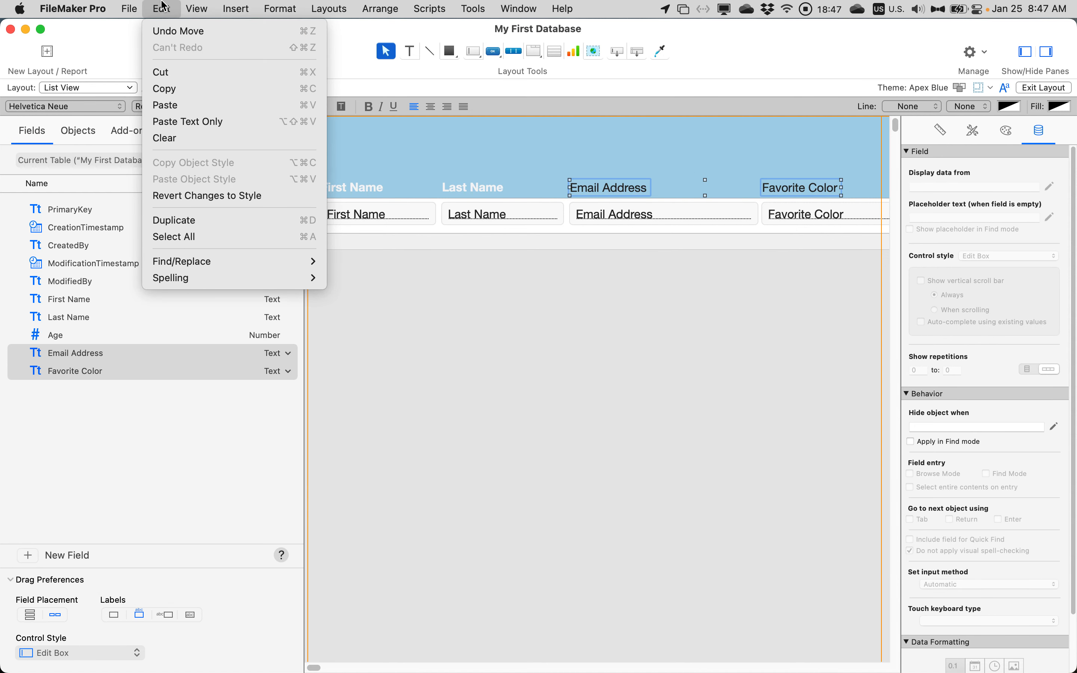
click(163, 5)
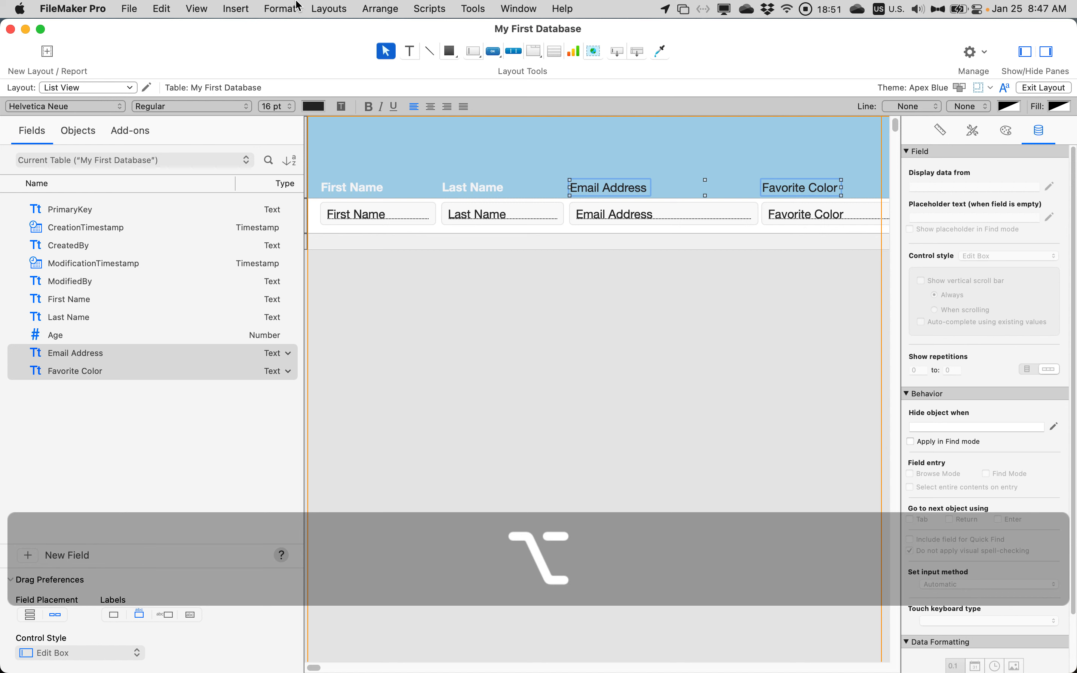
click(592, 150)
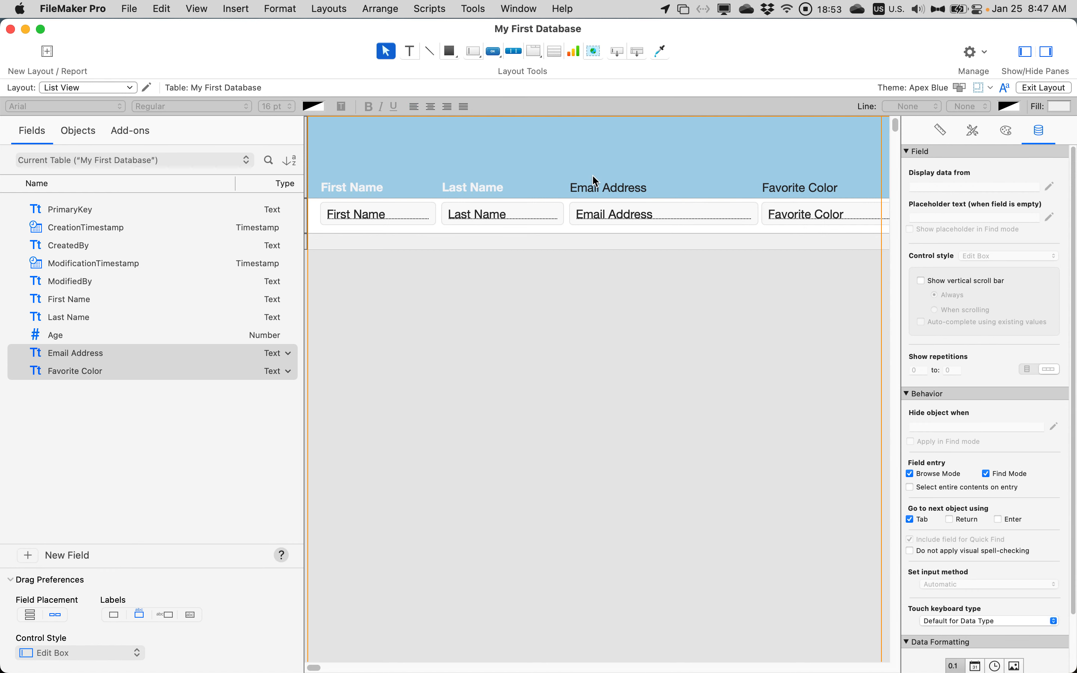
Step: Paste the copied object style onto the Email Address header label and onto the Favorite Color header label separately
click(597, 186)
click(171, 5)
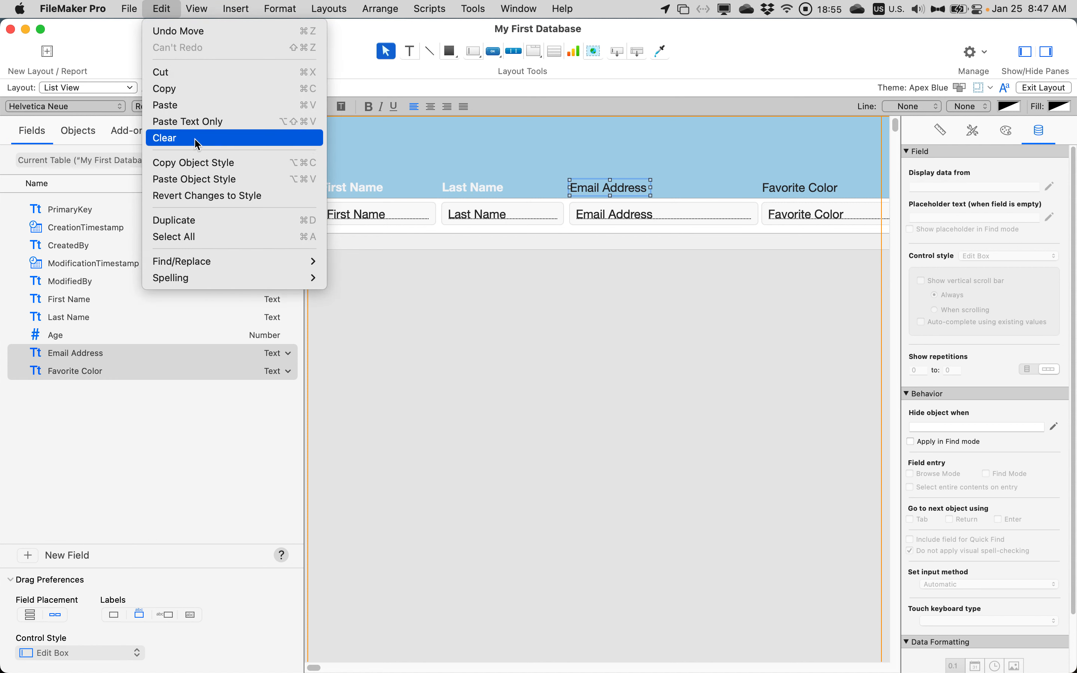
click(215, 180)
click(784, 182)
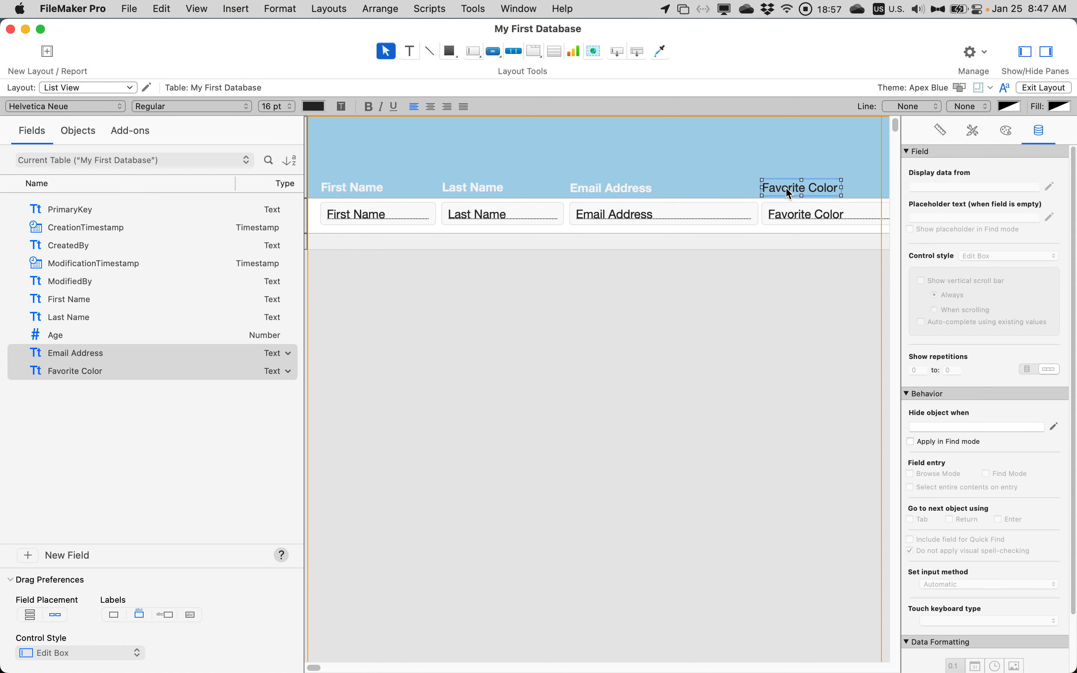
click(161, 8)
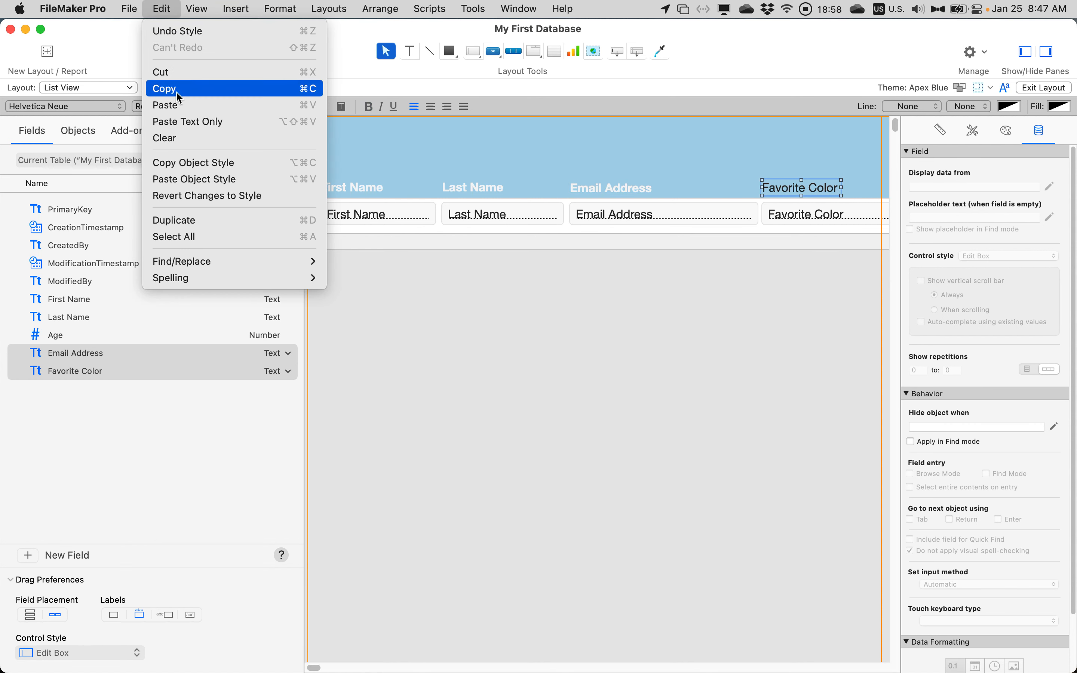
click(206, 180)
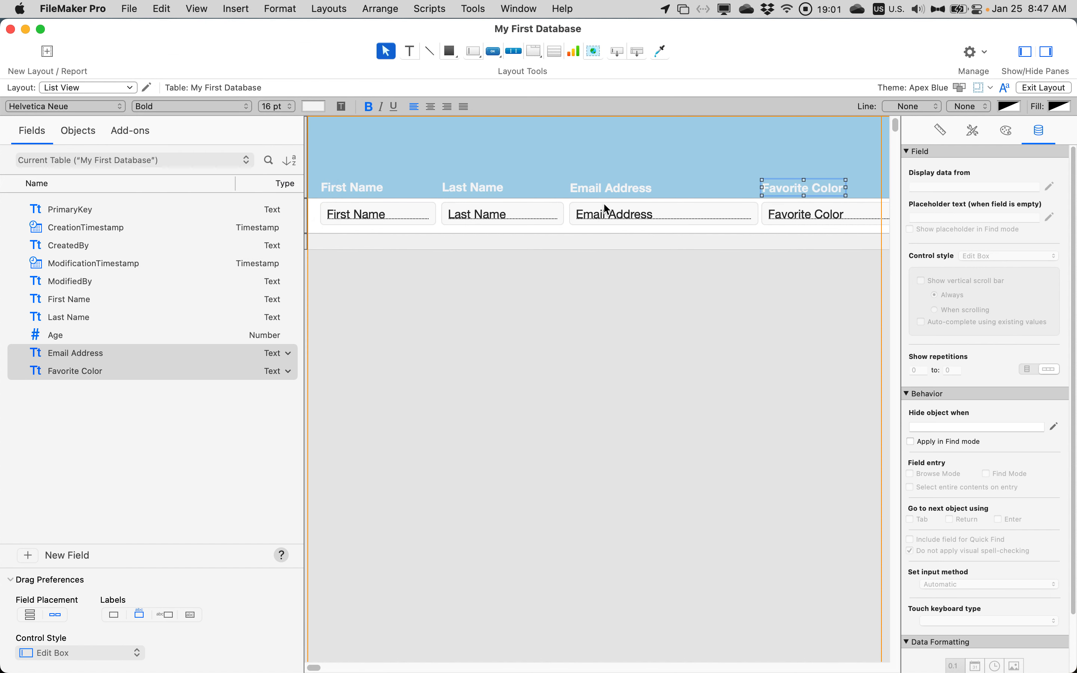
click(670, 150)
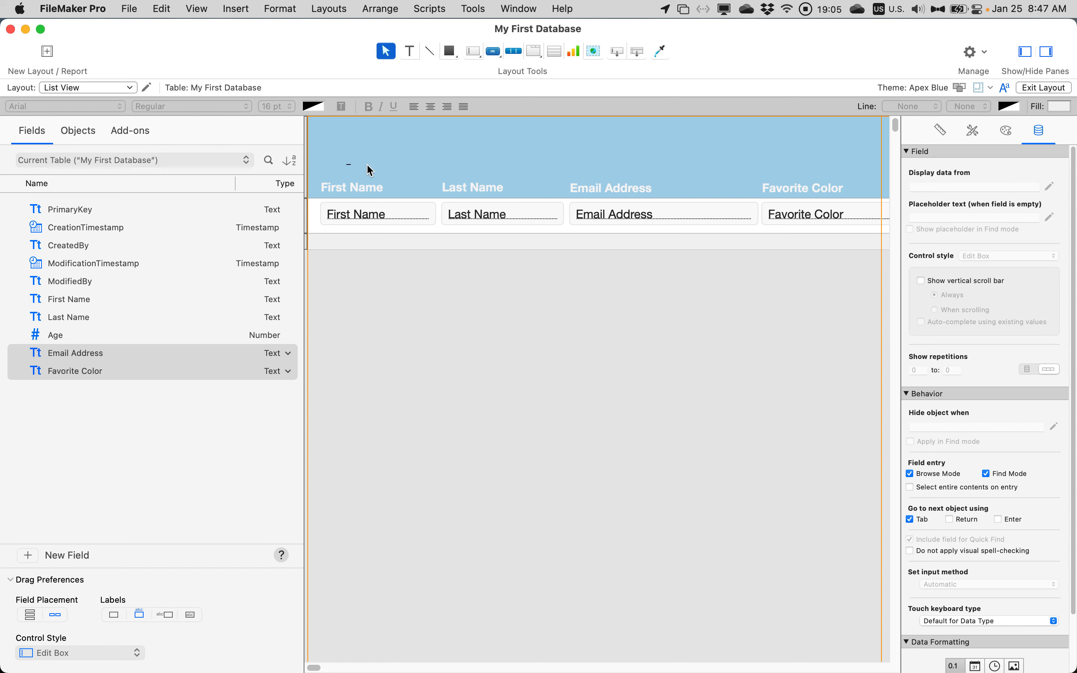
Step: Align the First Name, Last Name, Email Address and Favorite Color header labels by their bottom edges
drag(345, 163, 805, 196)
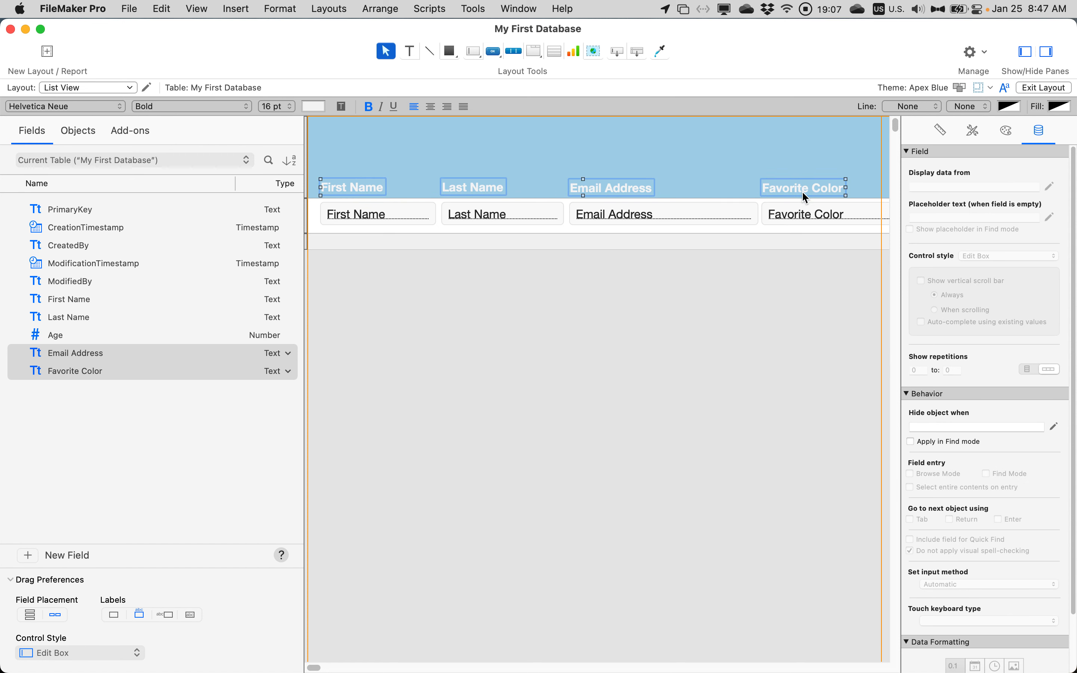
click(555, 174)
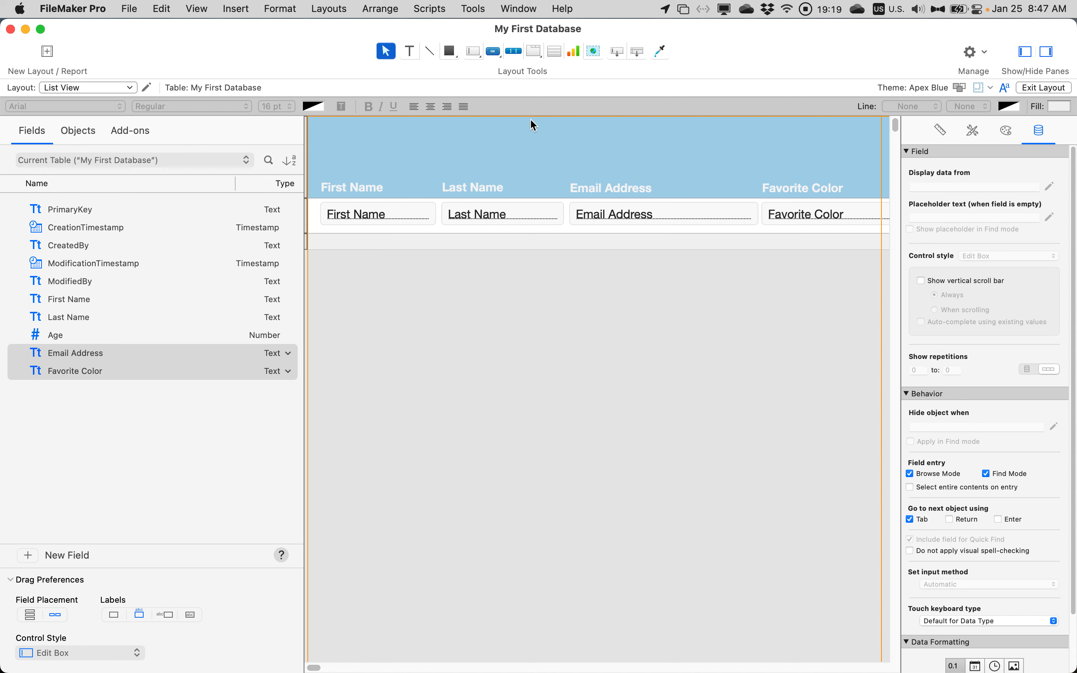
drag(531, 118, 536, 169)
drag(344, 166, 815, 196)
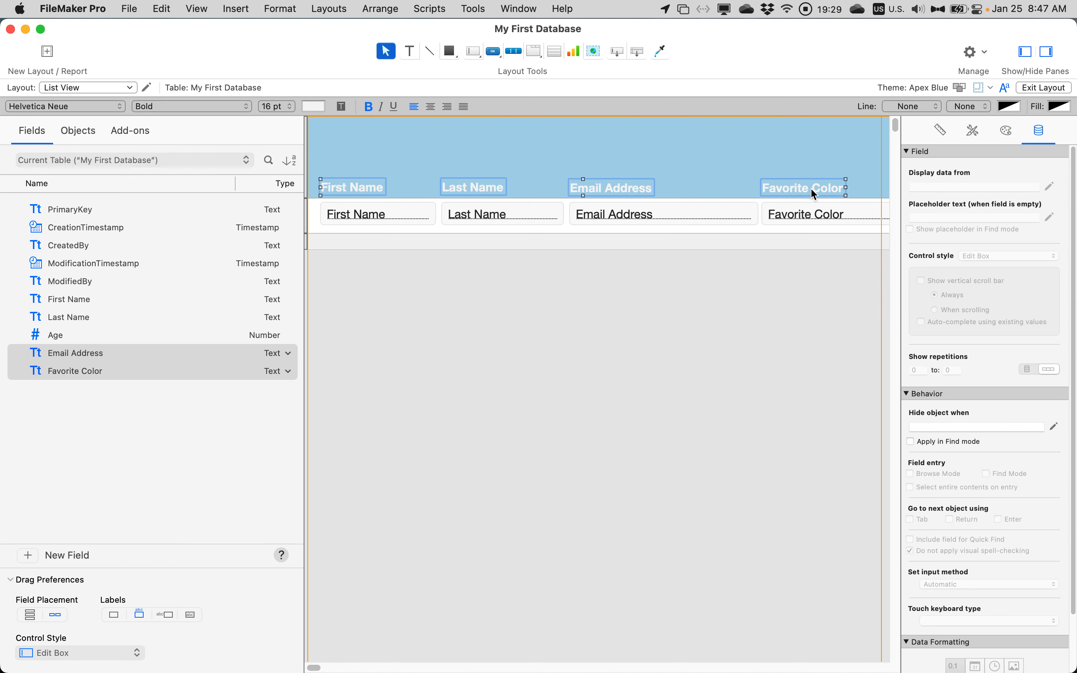
click(379, 9)
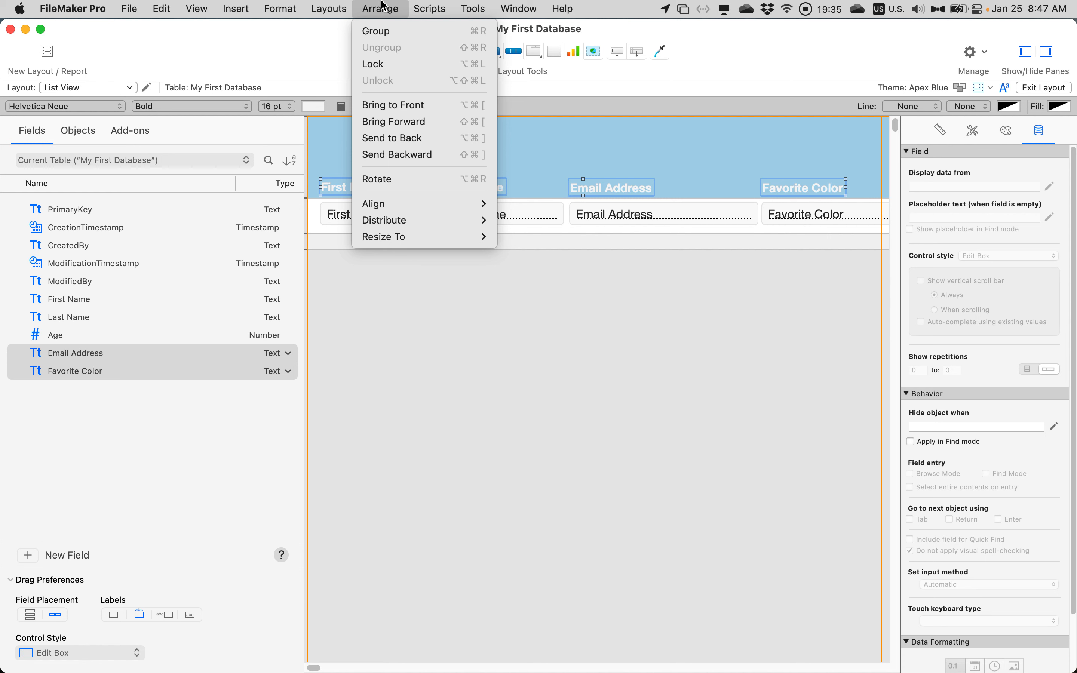
mouse_move(400, 204)
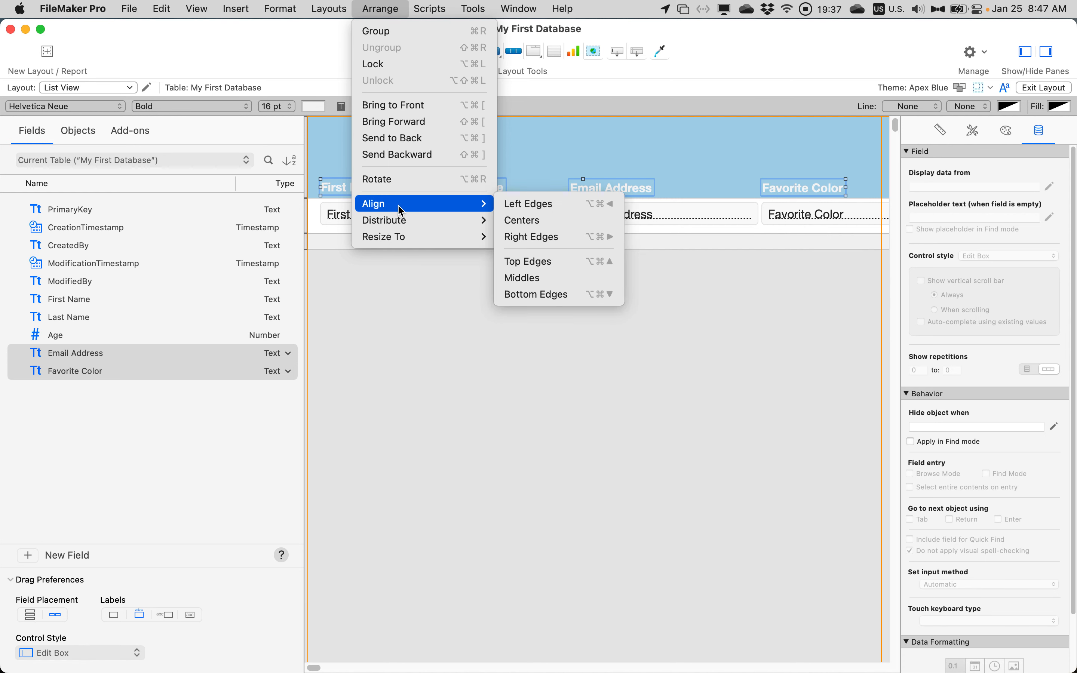
click(541, 295)
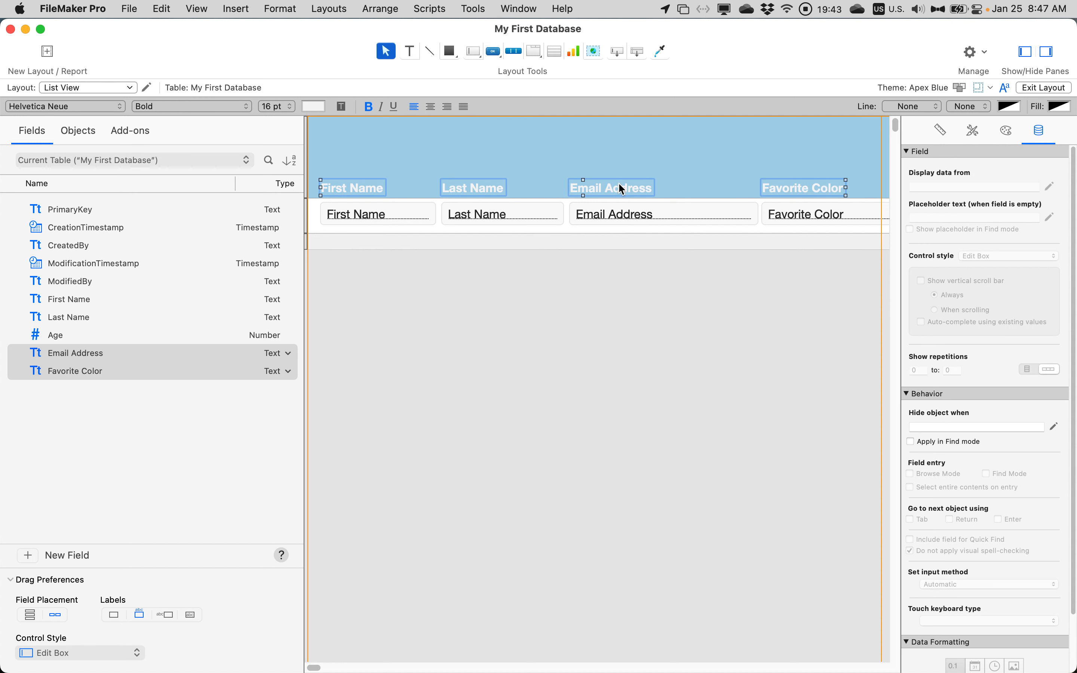
click(600, 149)
Step: Check the List View header labels and records in Browse mode, and return to Layout mode
key(super+b)
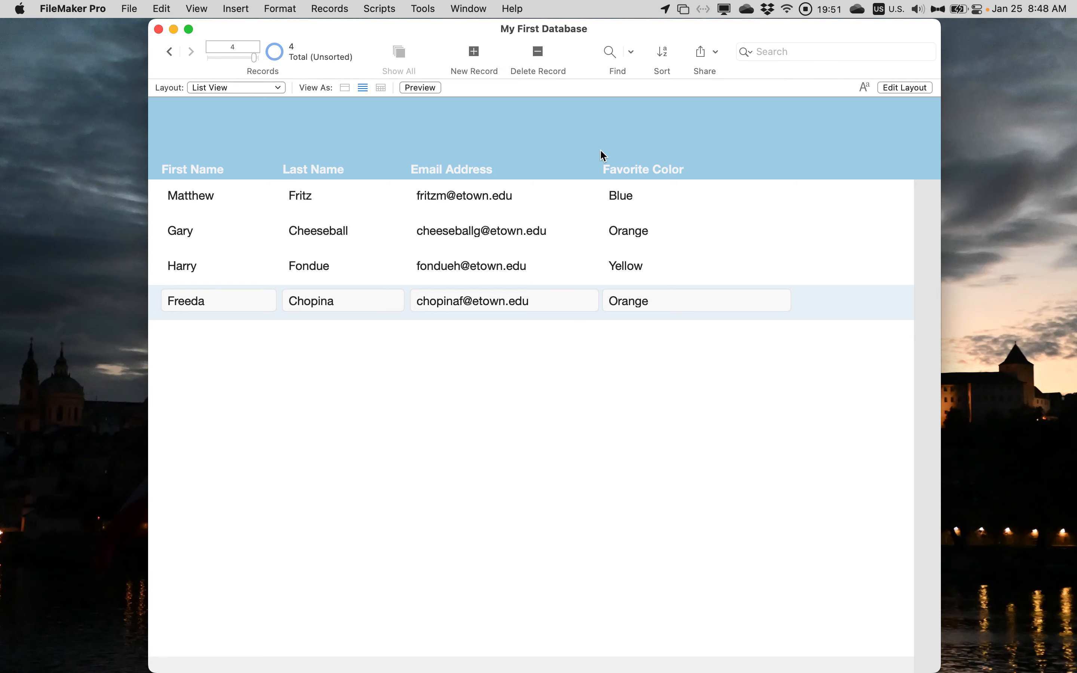
key(super+l)
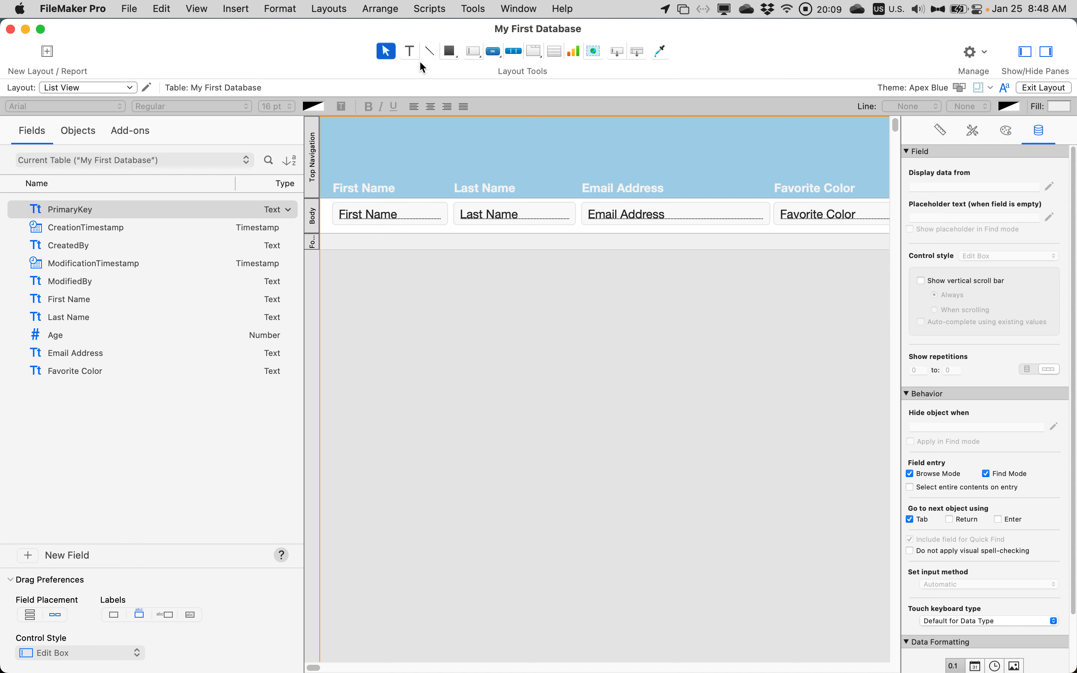
Step: Add the title text "List View of Students" to the Top Navigation part above the column labels
key(F1)
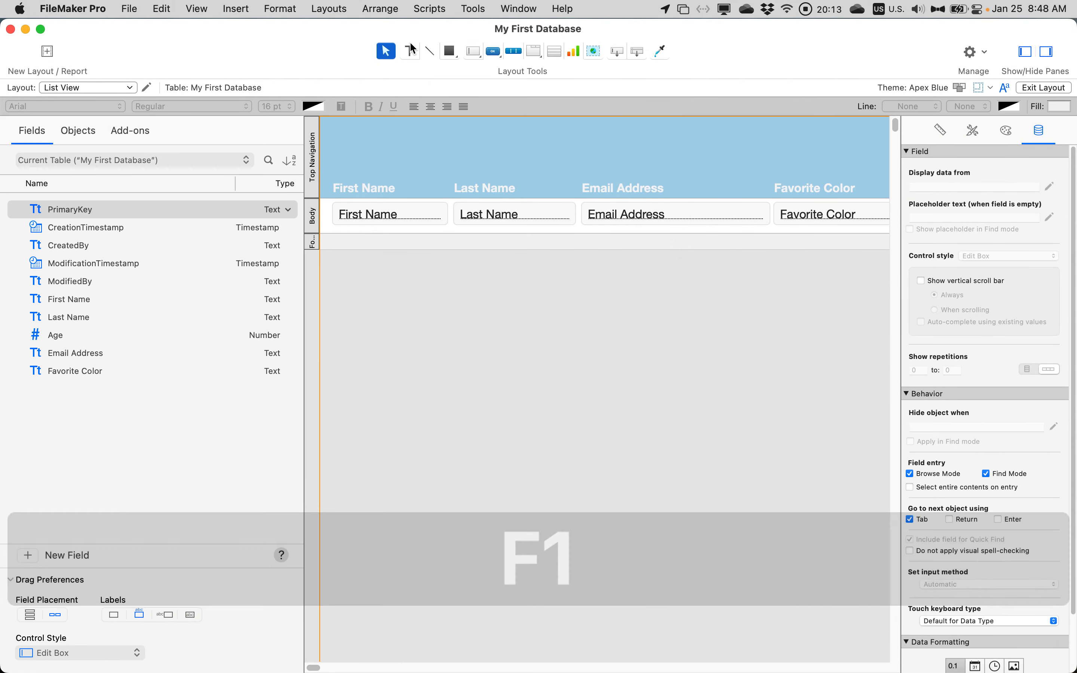
click(412, 48)
click(505, 135)
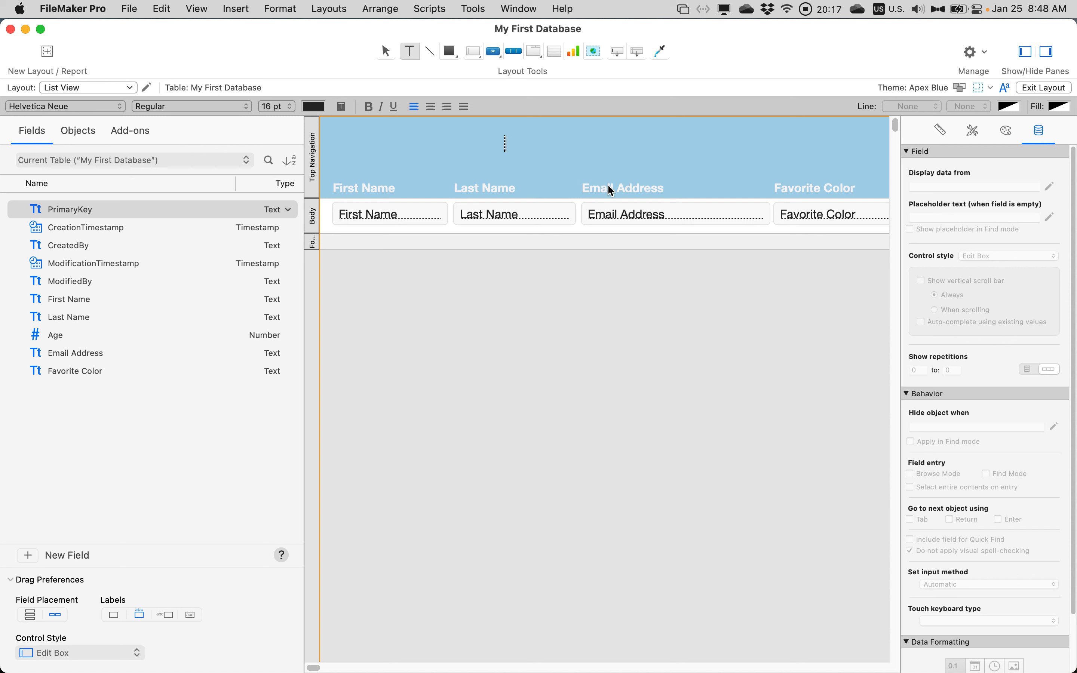
text(L)
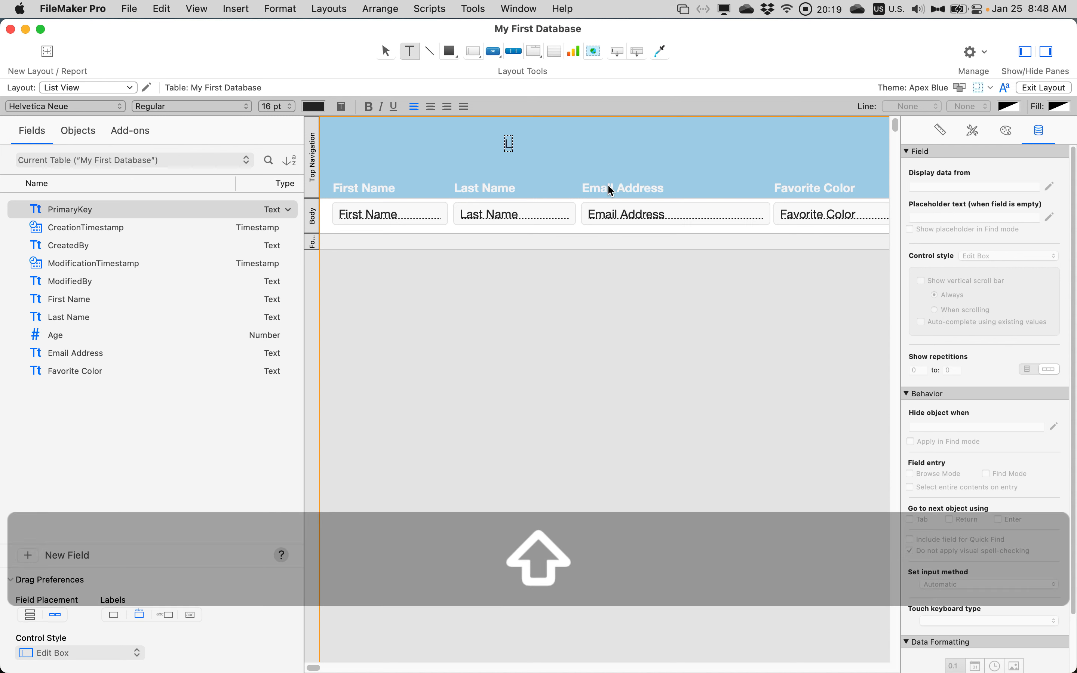
text(ist View of)
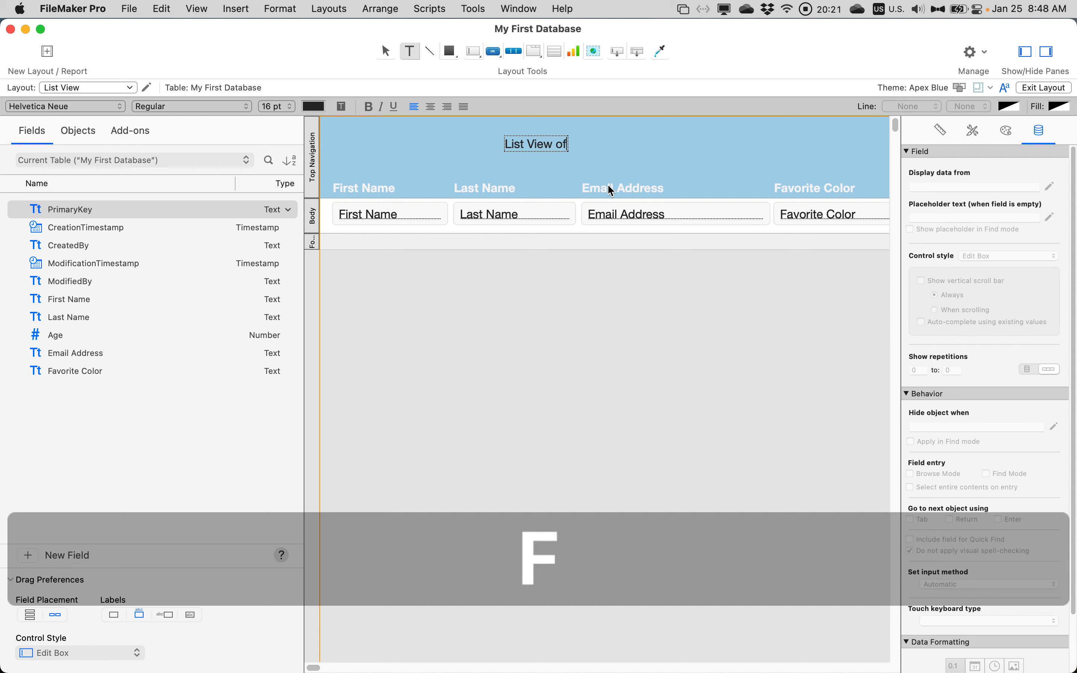
text( Students)
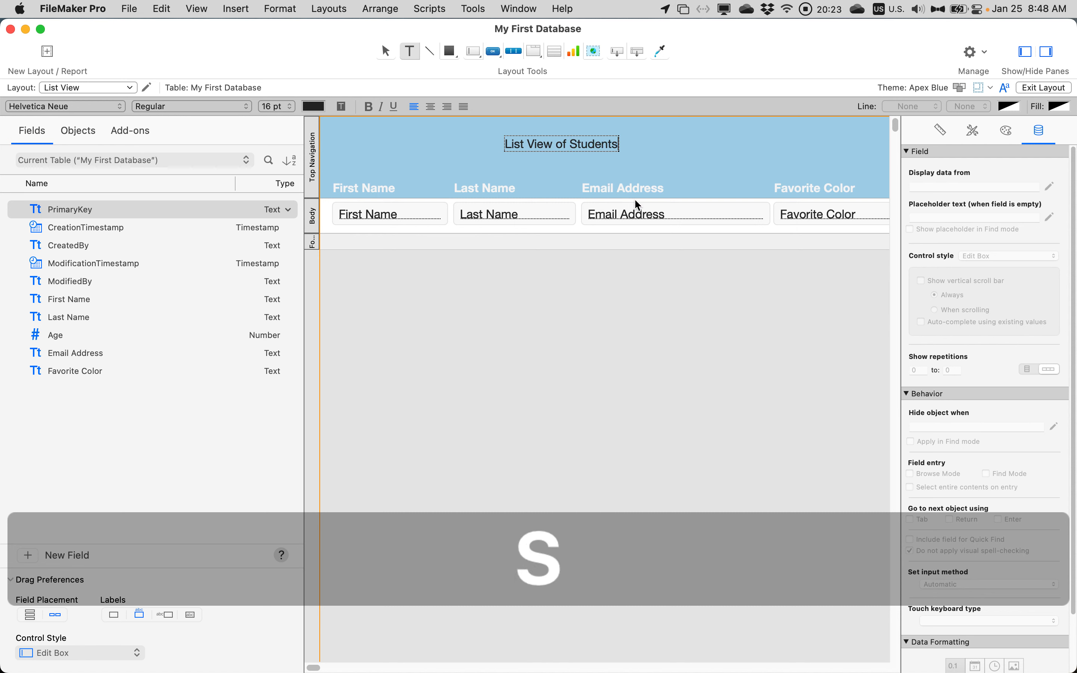
key(Escape)
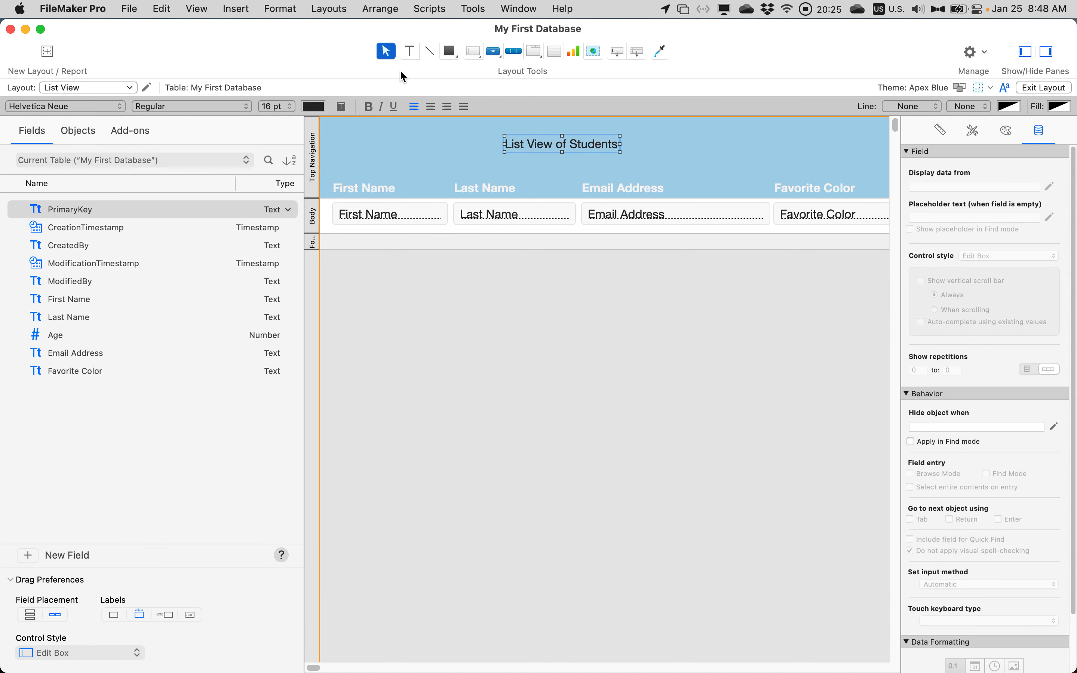
Step: Format the header title as bold, underlined, blue text at 24 pt
click(367, 107)
click(394, 107)
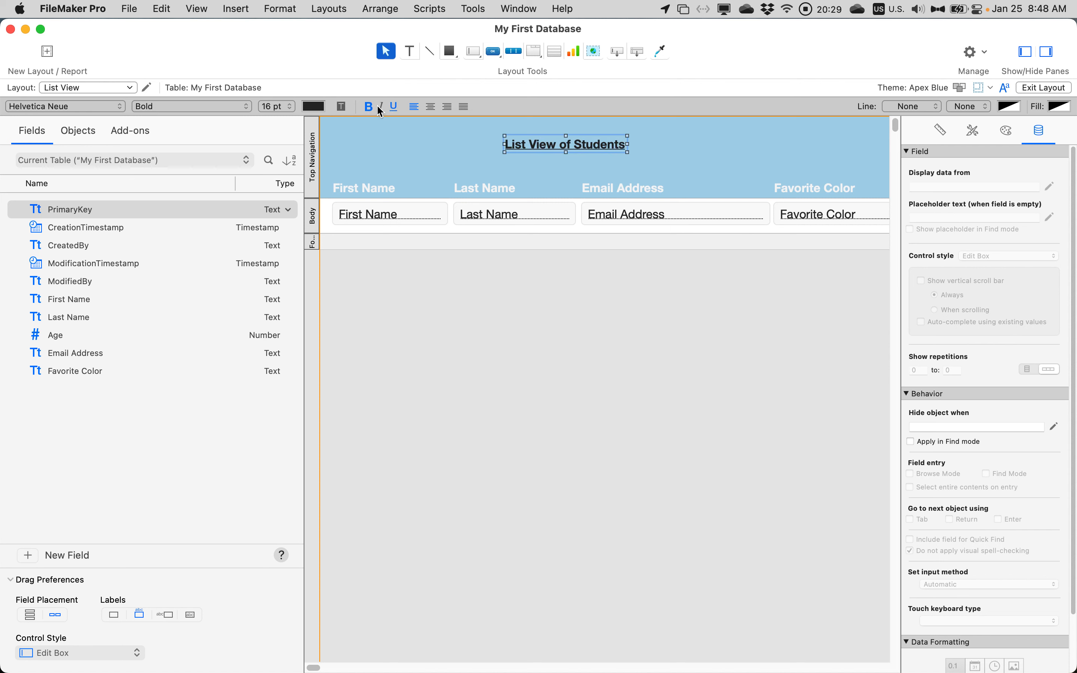
click(313, 106)
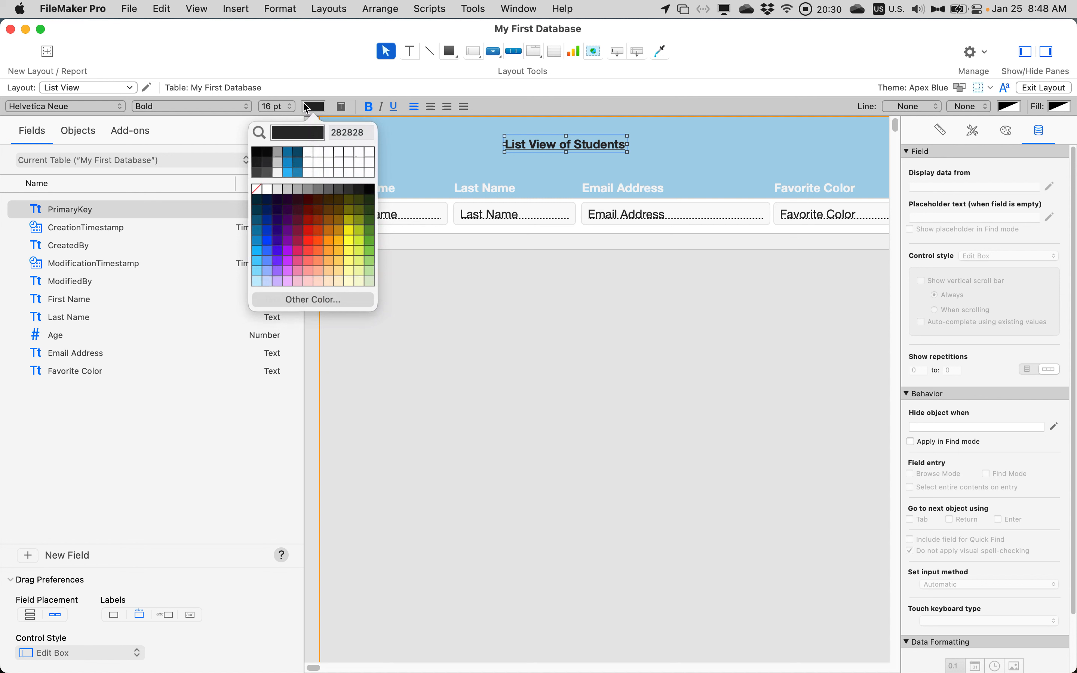
click(298, 164)
click(277, 106)
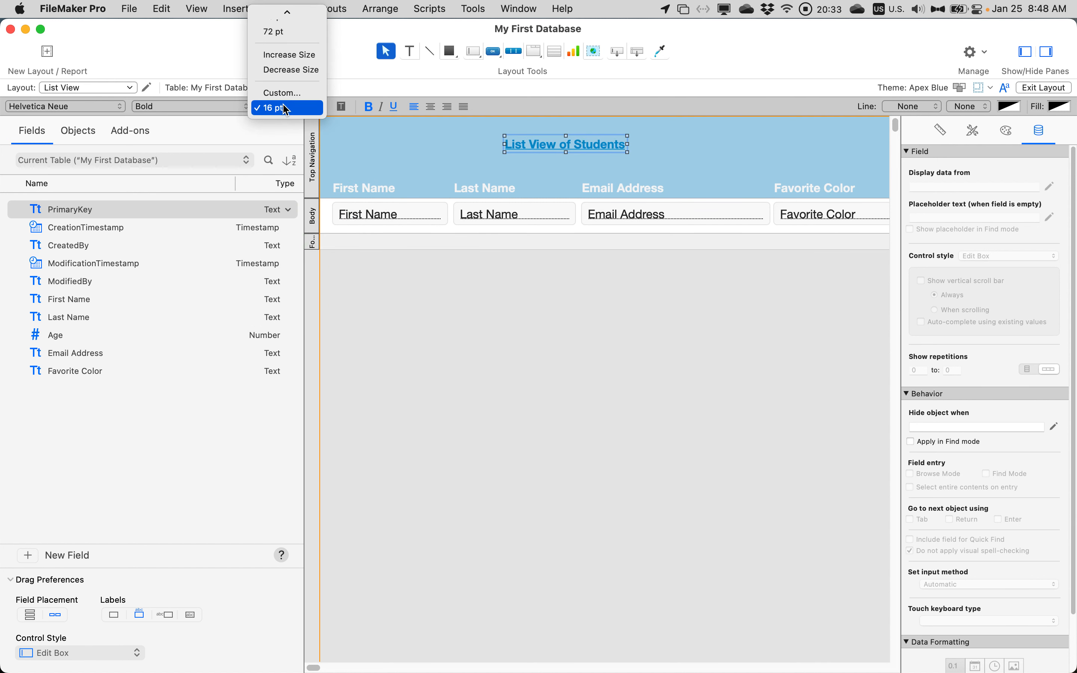
scroll(288, 33, up, 3)
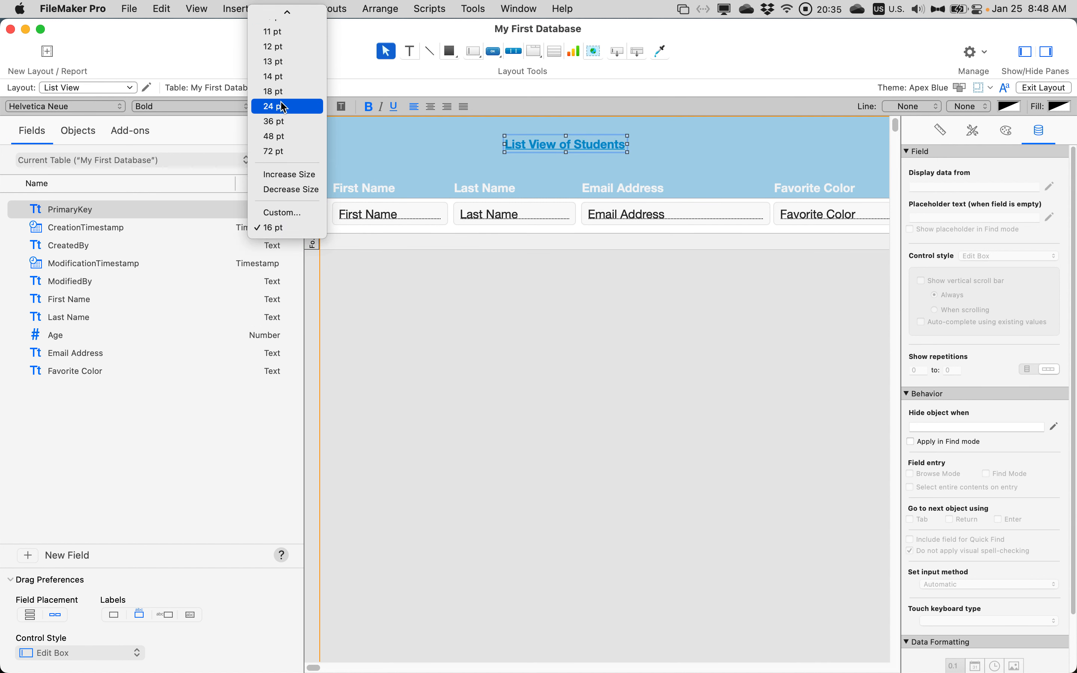
click(283, 110)
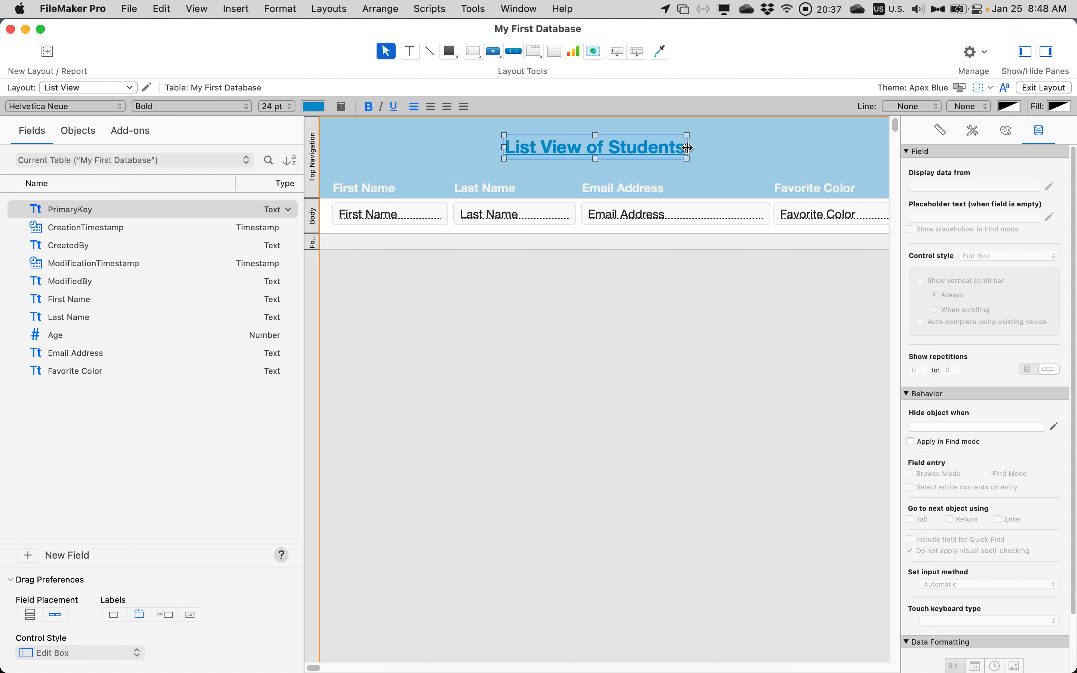
Step: Widen the header title's text box, centre the text within it, and place it around the middle of the header
mouse_move(694, 147)
mouse_down()
mouse_move(746, 143)
mouse_move(700, 149)
mouse_move(711, 149)
mouse_up()
click(431, 106)
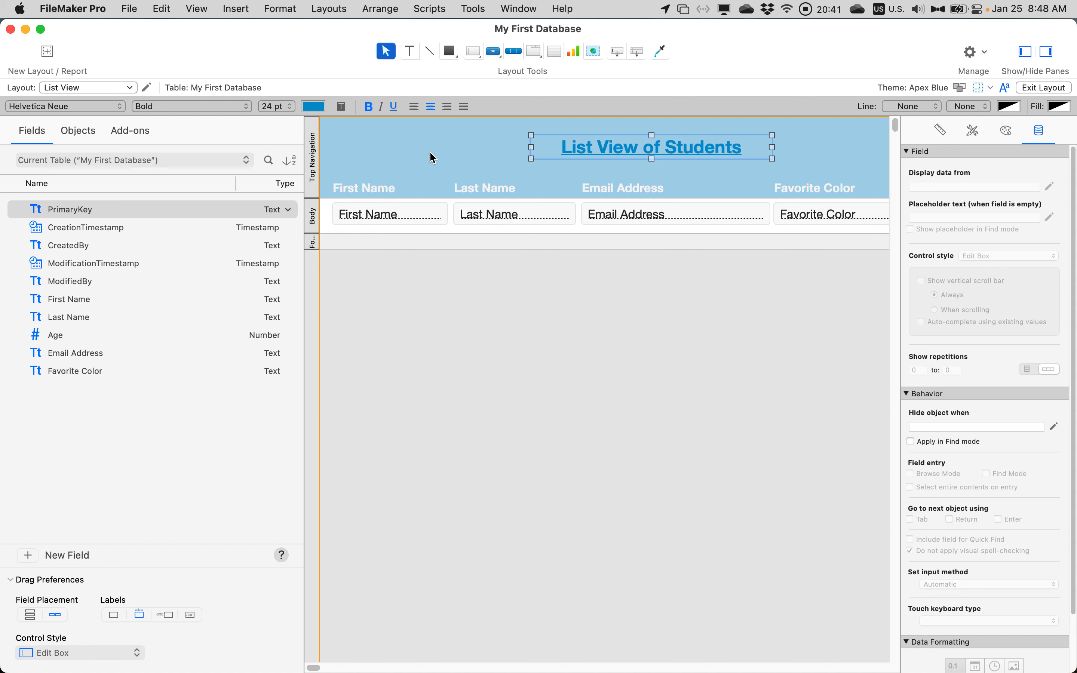
scroll(434, 156, right, 2)
Step: Check the List View header title above the records in Browse mode, and return to Layout mode
key(super+b)
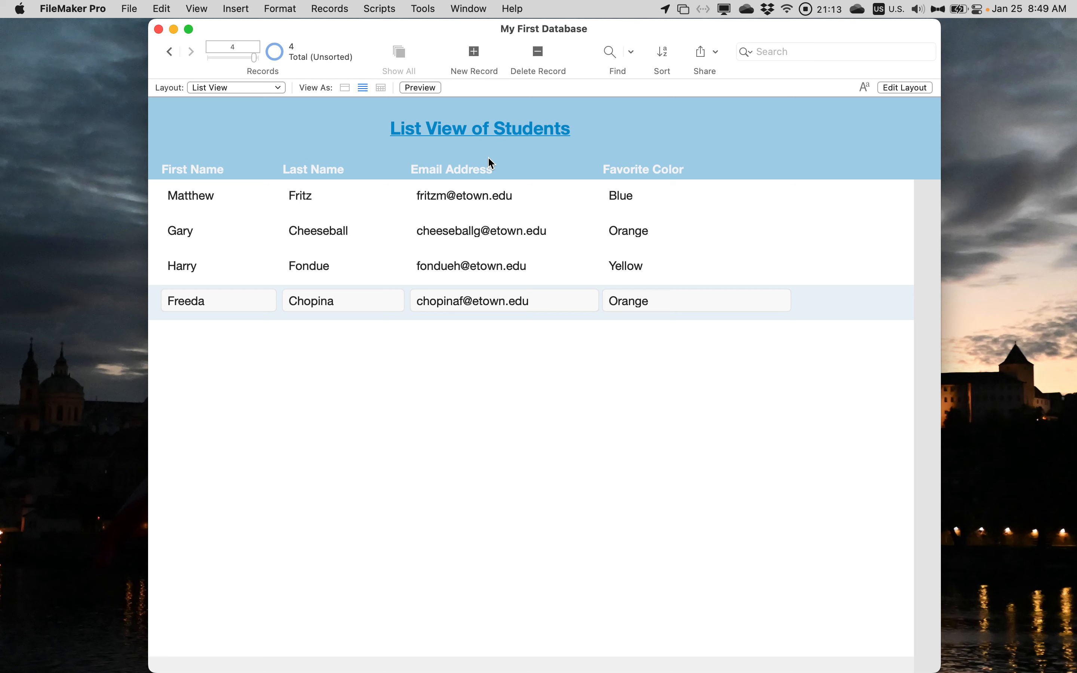
key(F10)
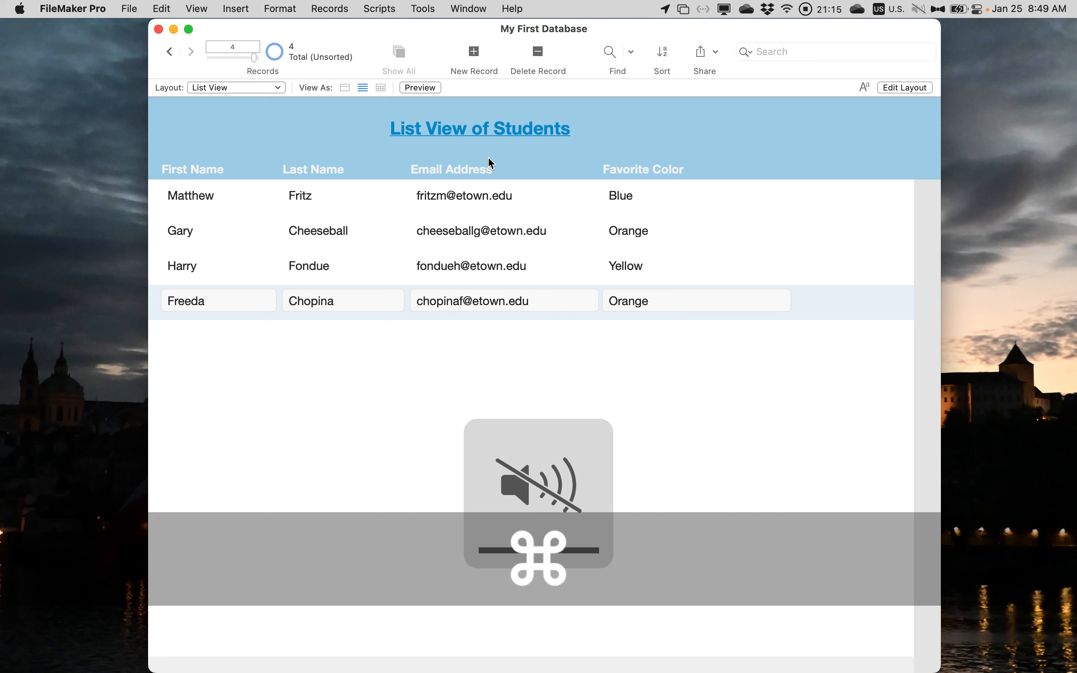
key(super+l)
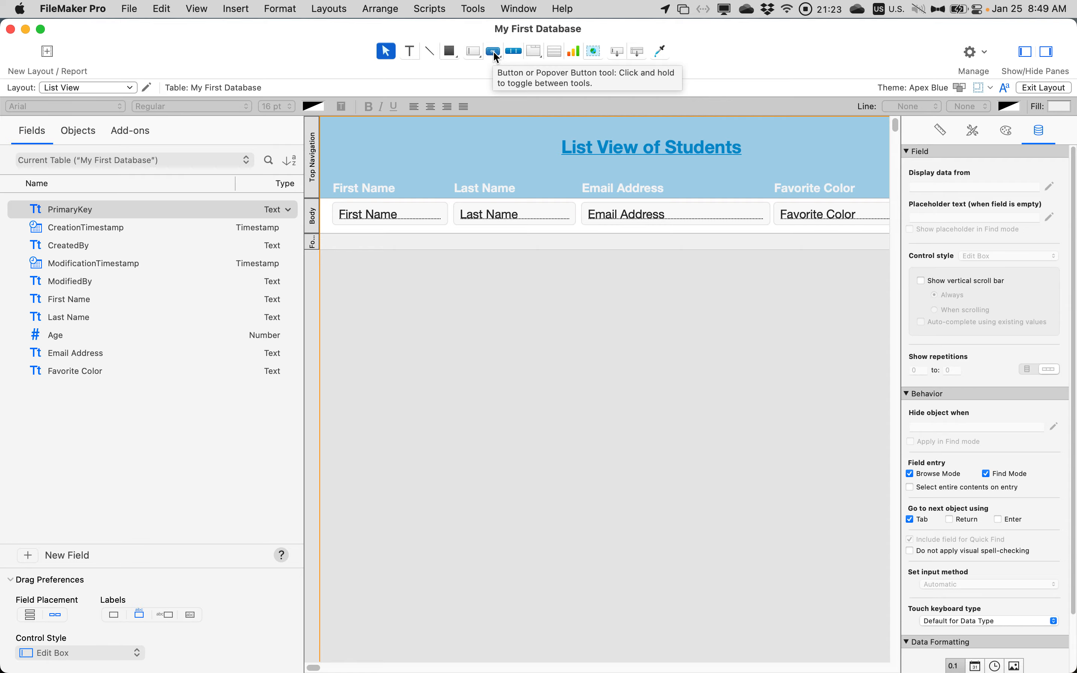
Step: Draw a button in the header above the Favorite Color label and label it "View Record"
key(F1)
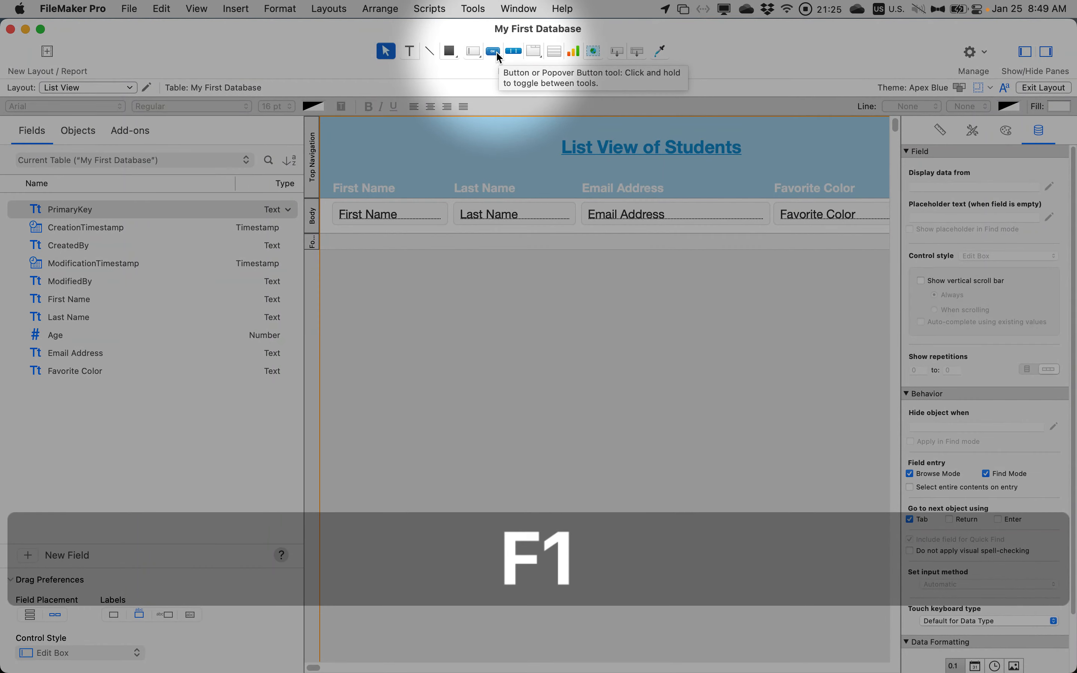
click(495, 50)
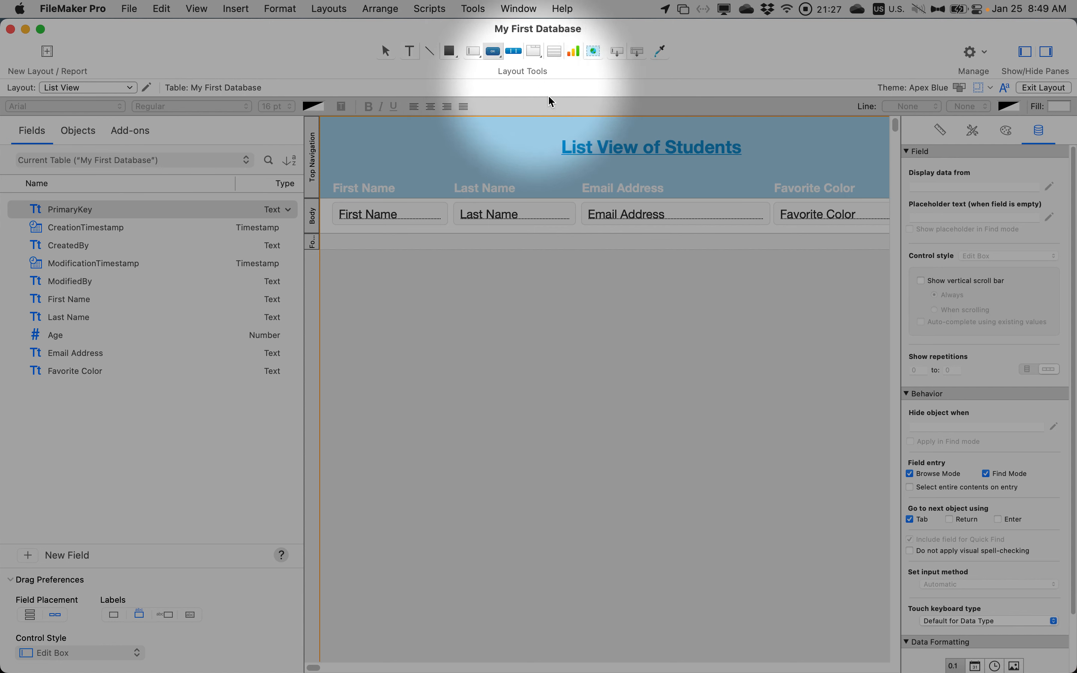
scroll(637, 133, right, 5)
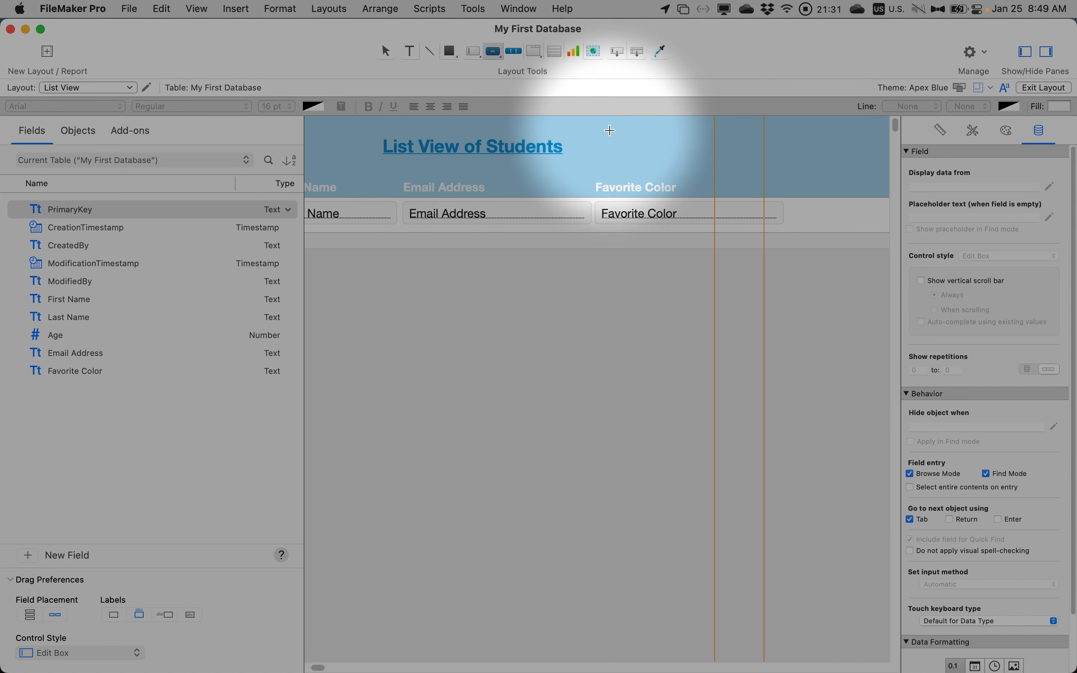
drag(626, 124, 712, 154)
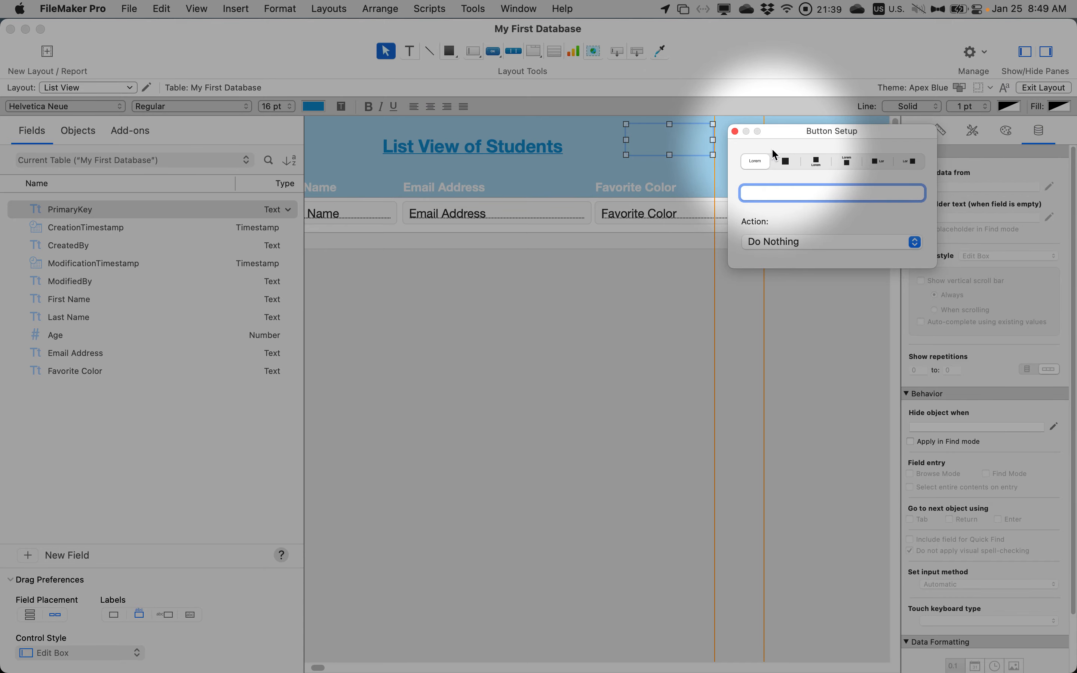
key(F1)
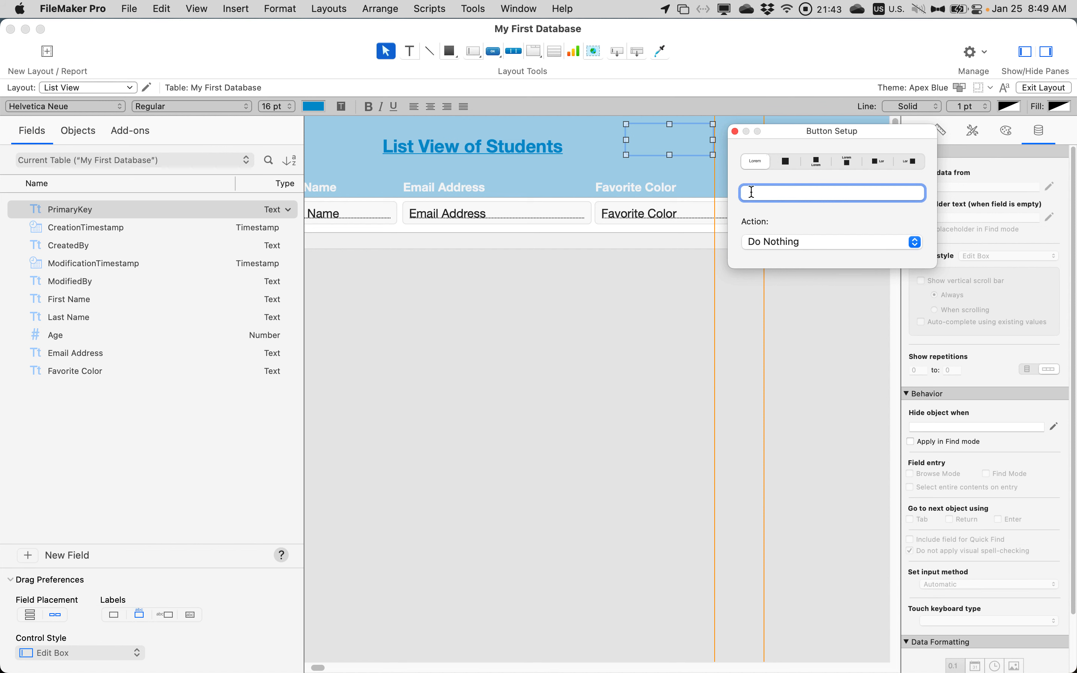
key(shift)
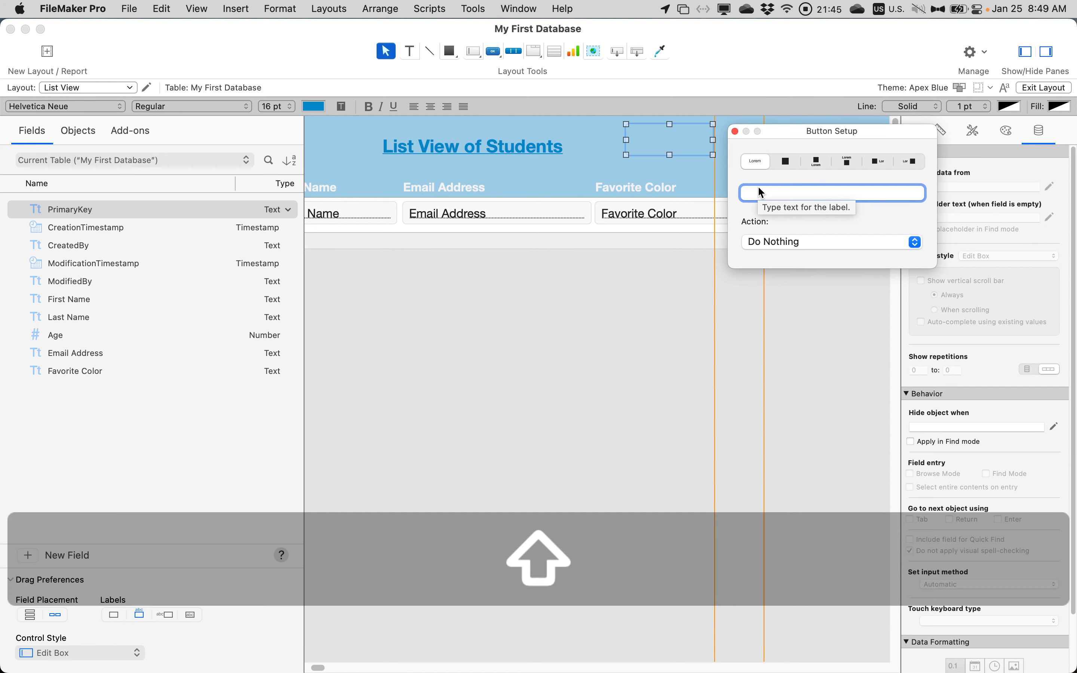
text(Vie)
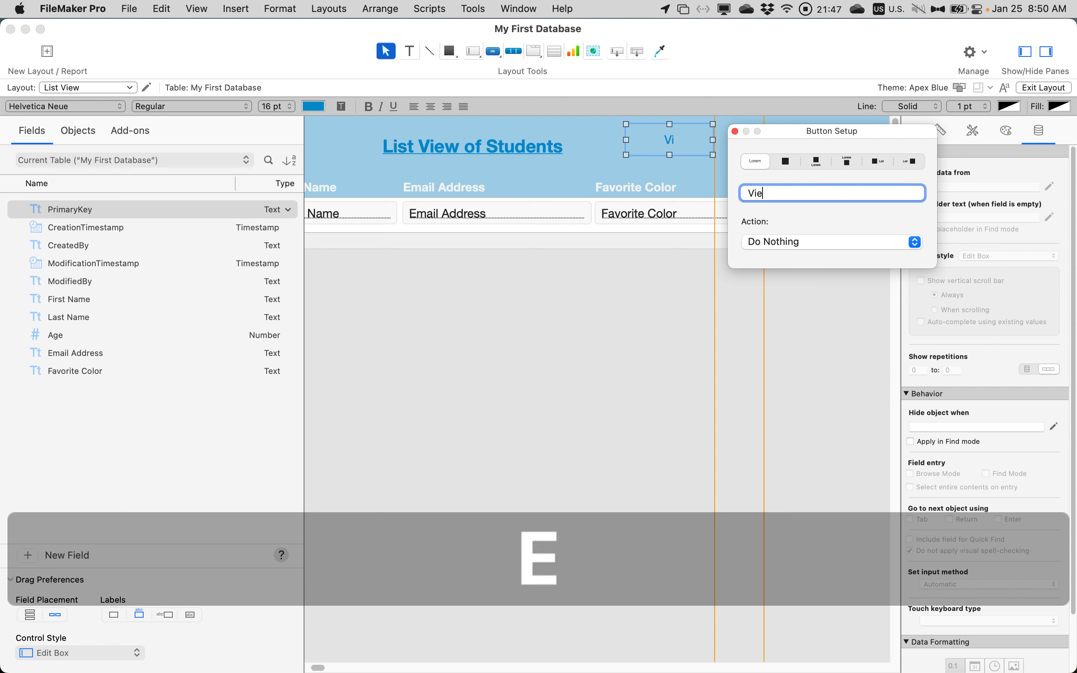
text(w Record)
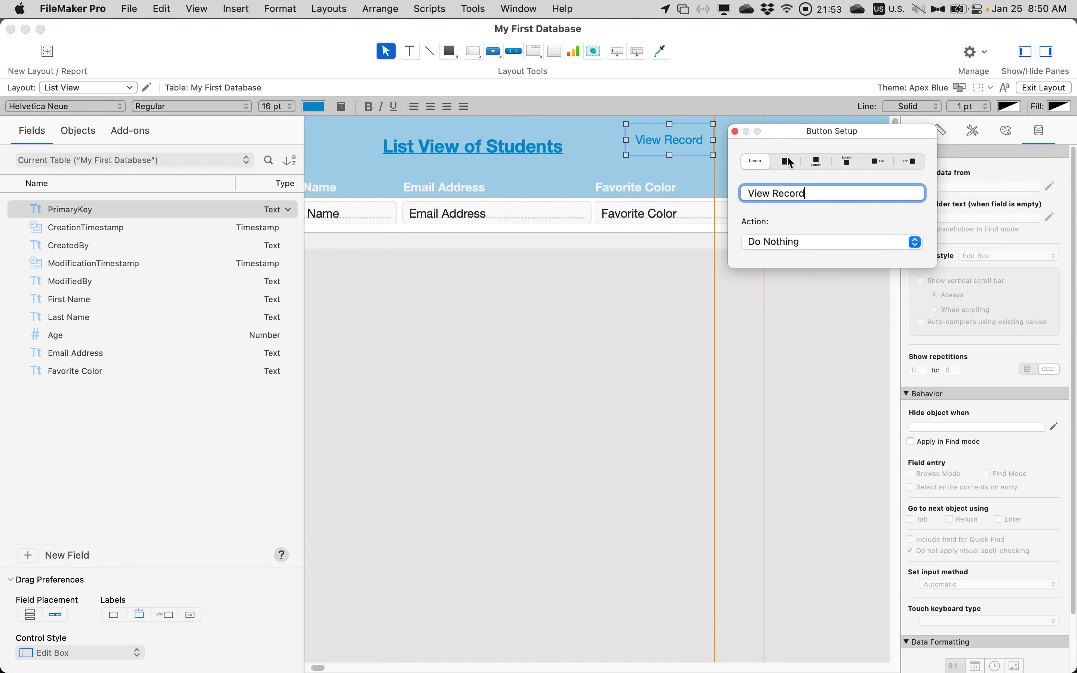
Step: Show an icon to the left of the View Record button's label, using the circled person icon at 27 pt
key(F1)
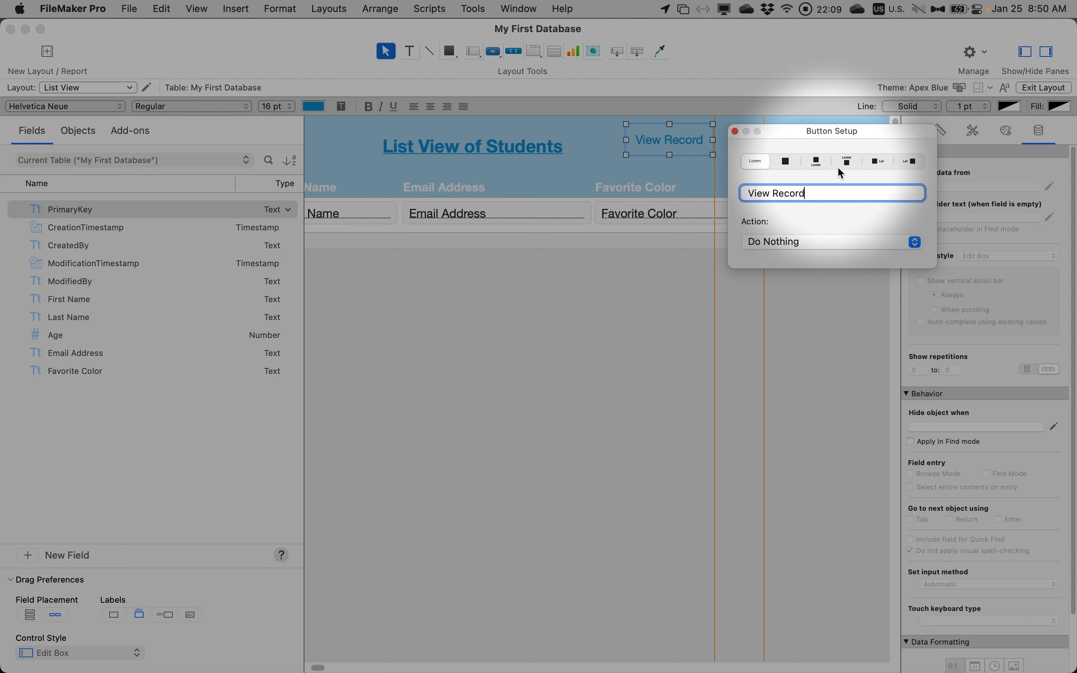
click(878, 162)
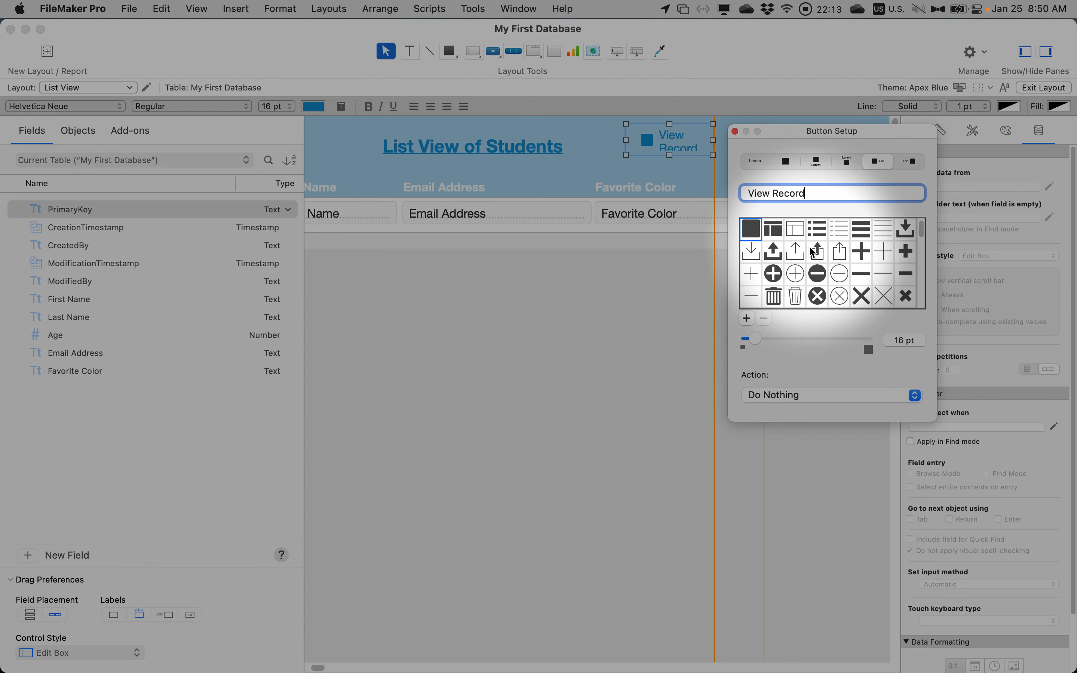
scroll(810, 248, down, 4)
scroll(810, 248, down, 10)
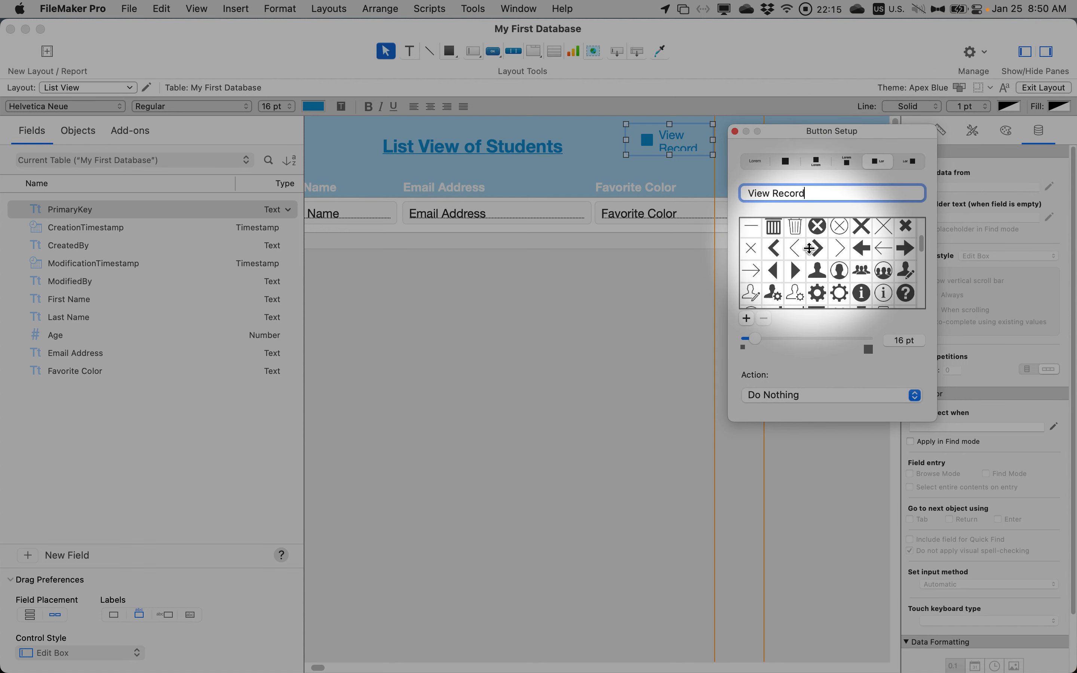
scroll(810, 248, up, 5)
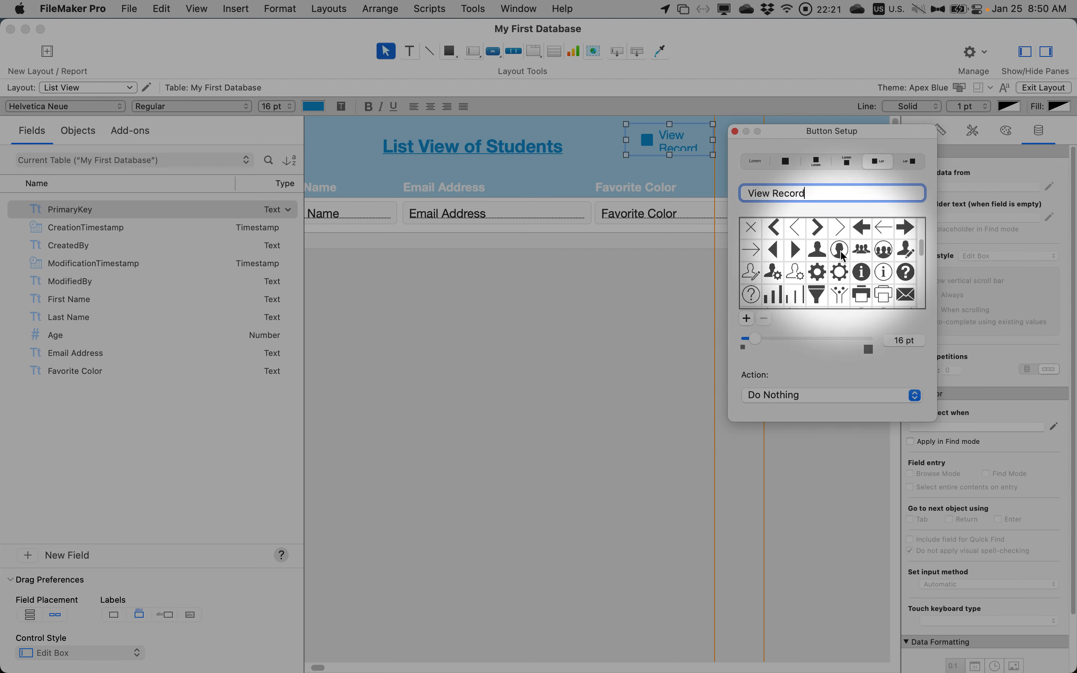
click(840, 251)
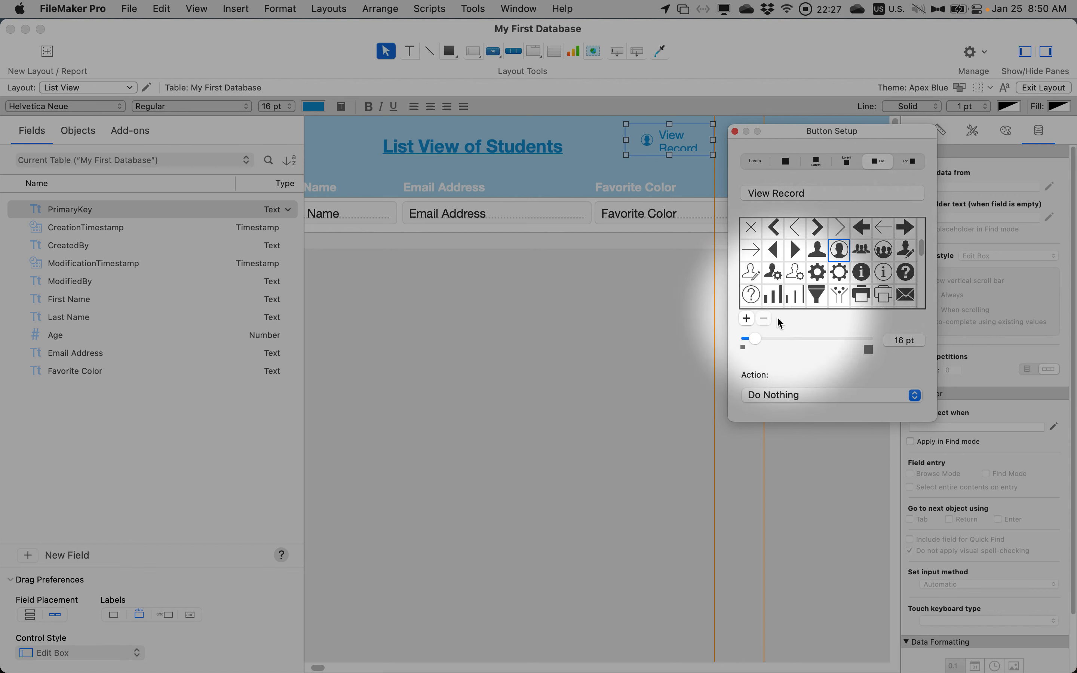
drag(754, 339, 771, 339)
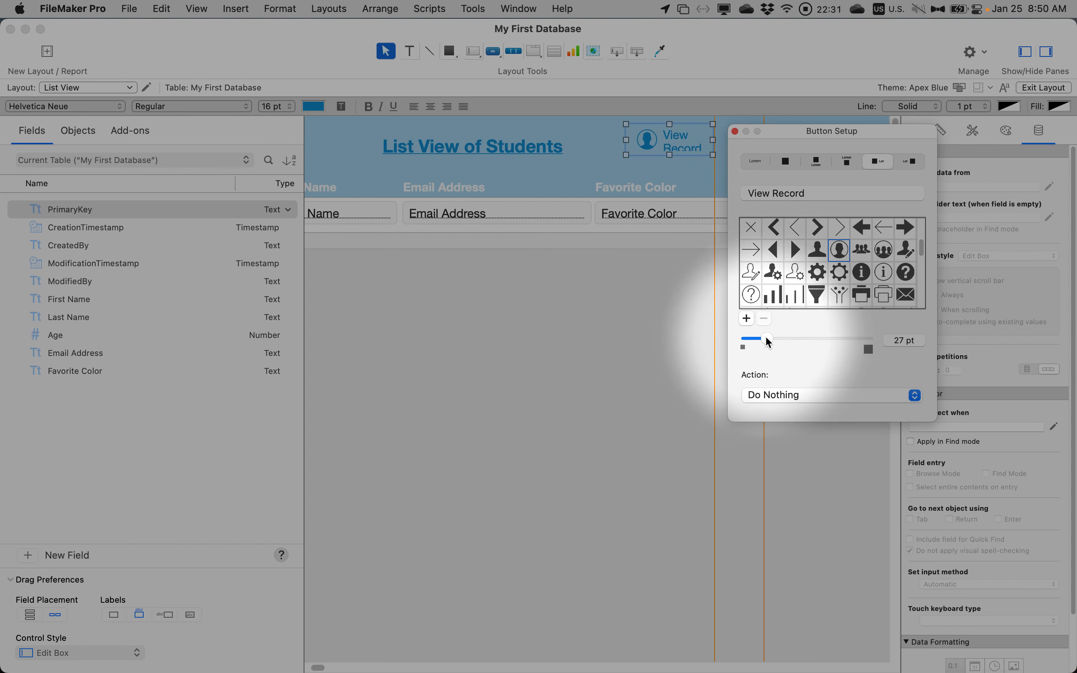
Step: Make the View Record button perform a single step, using Go to Layout as that step
click(788, 394)
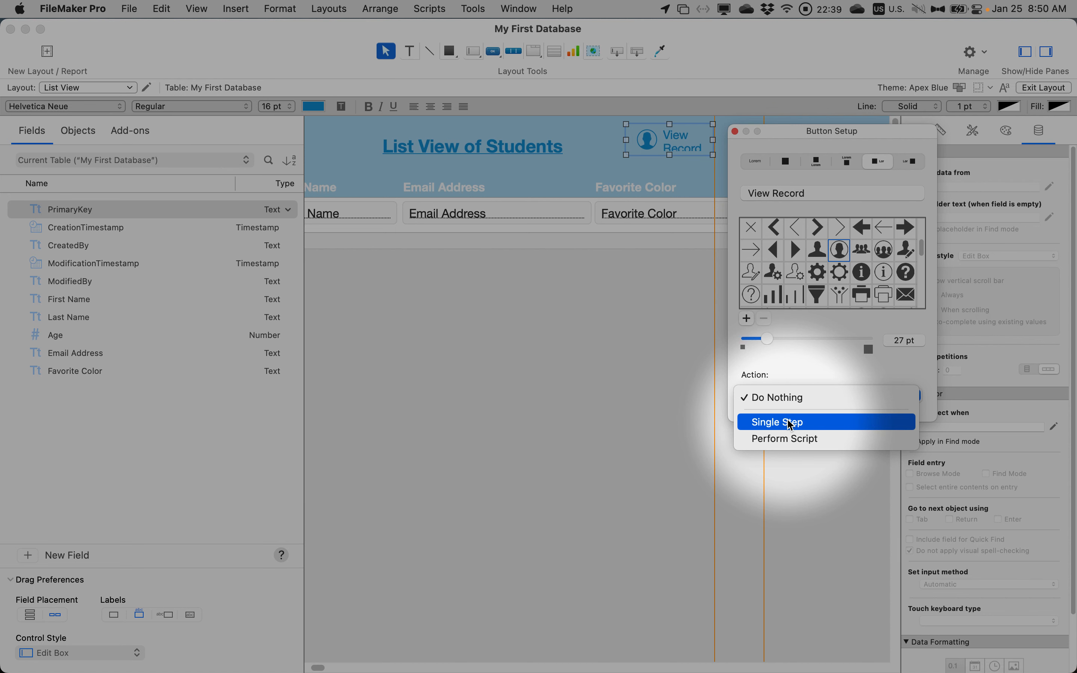
click(789, 424)
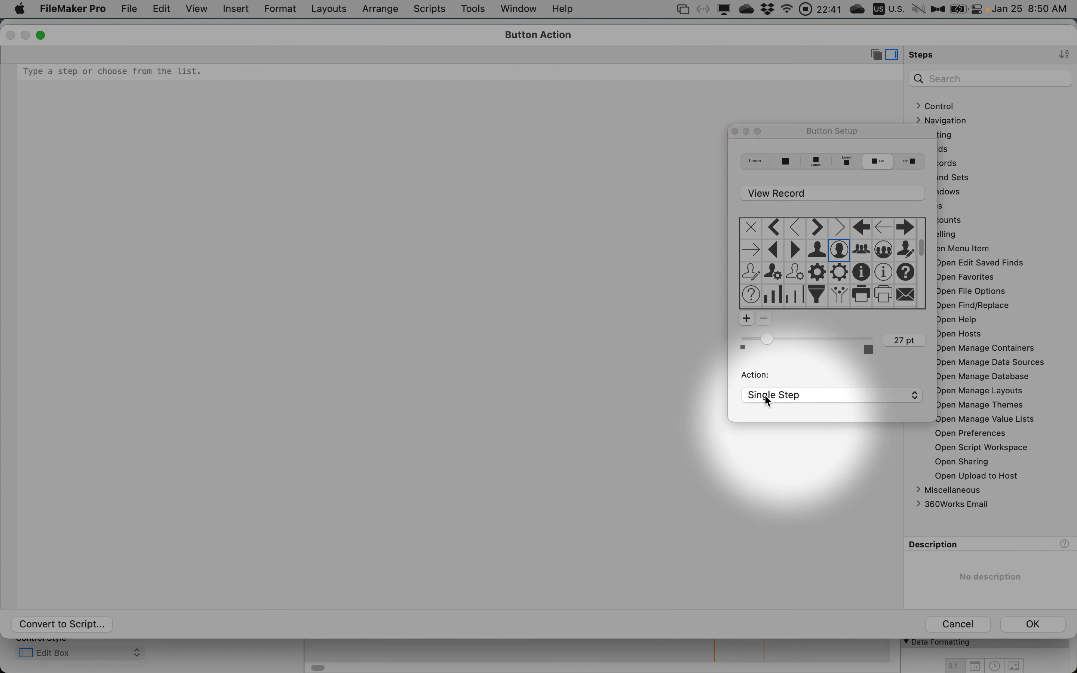
key(F1)
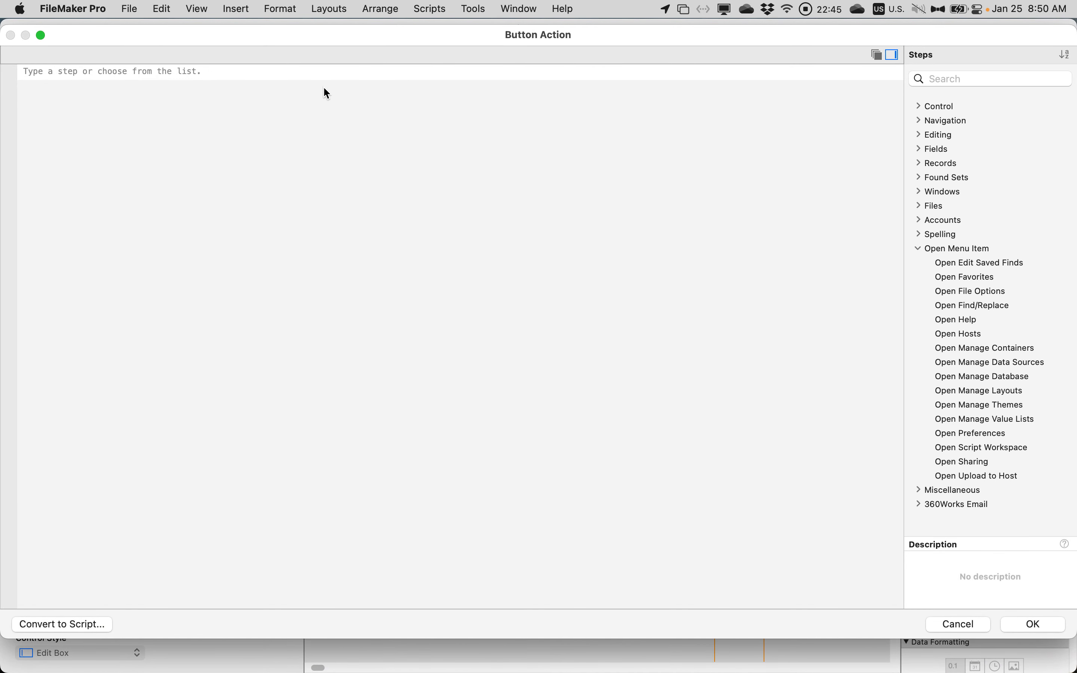
key(F1)
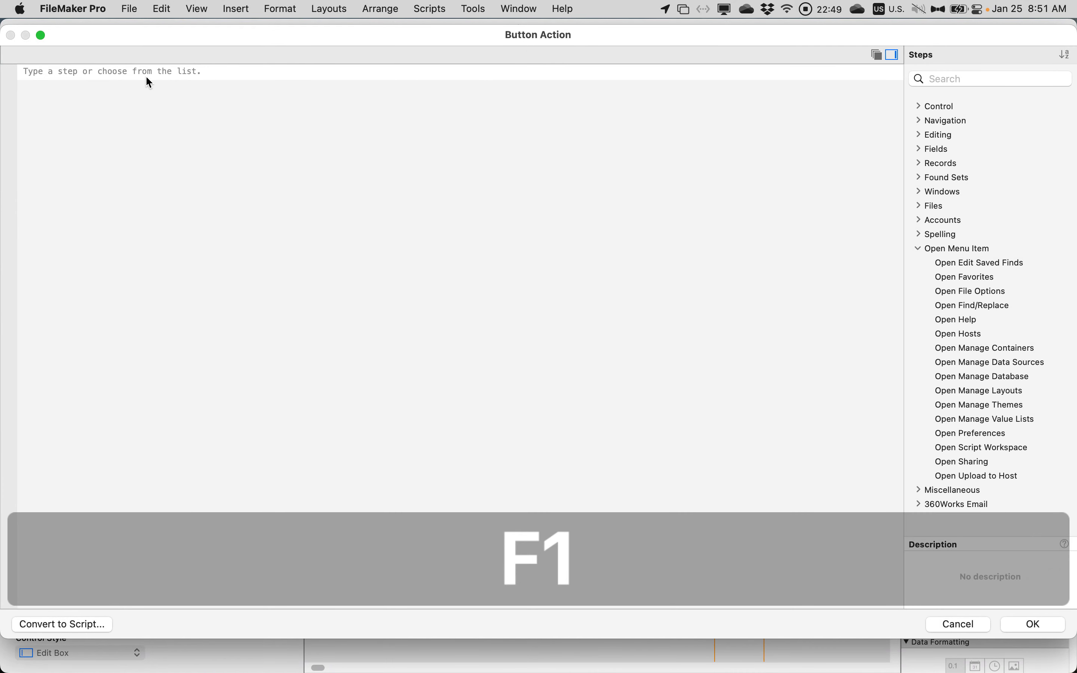
click(147, 76)
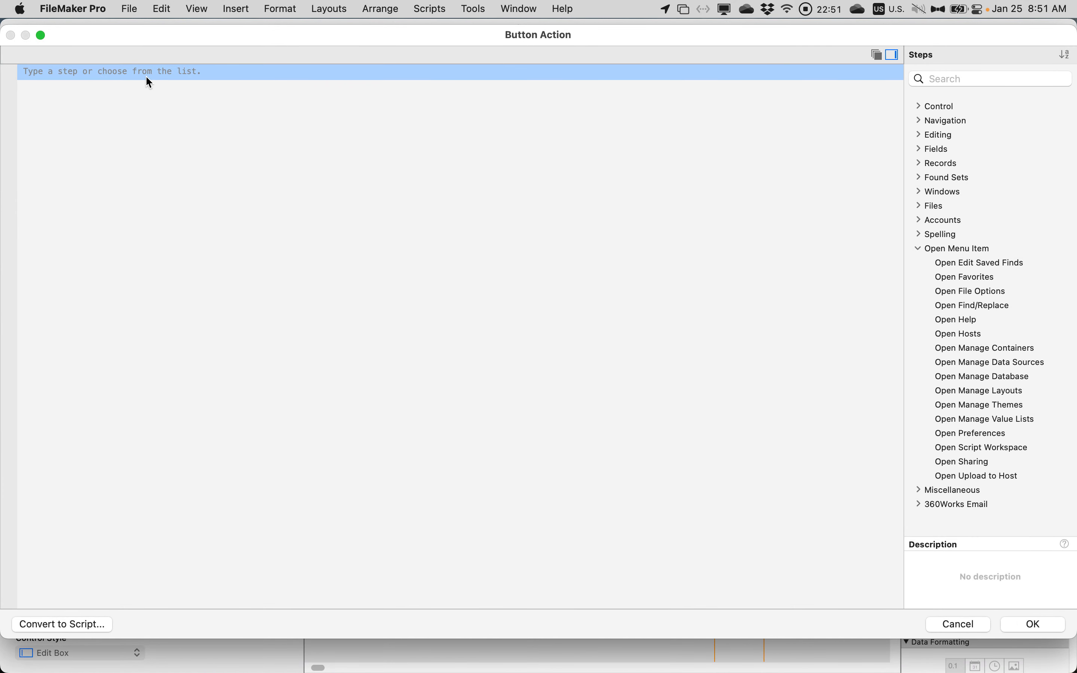
text(Go to)
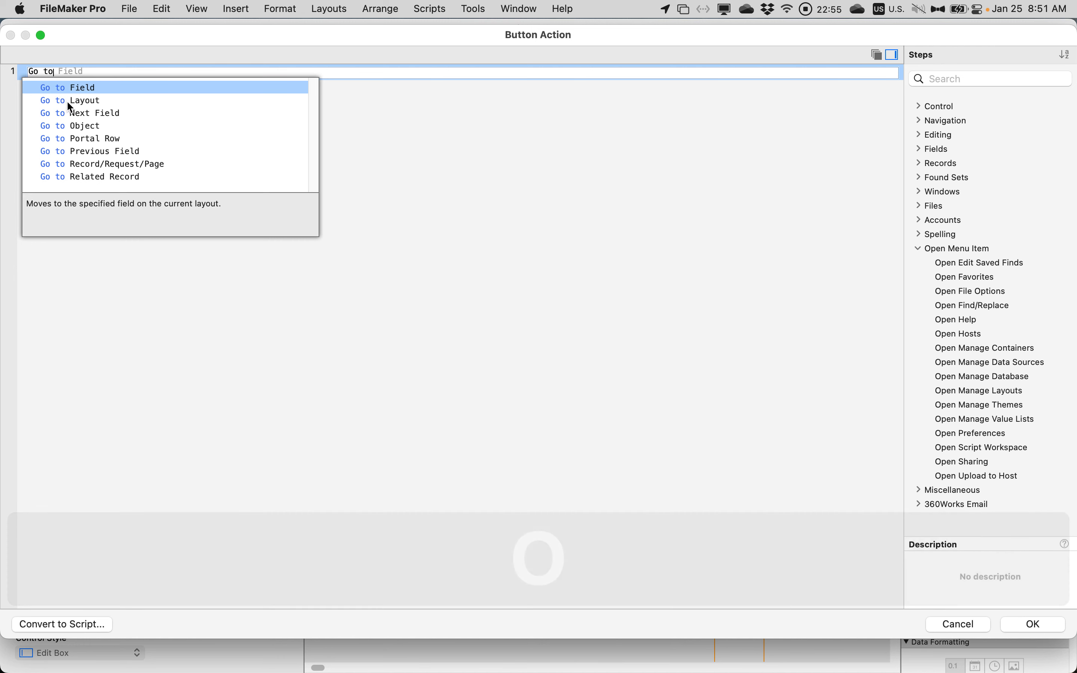
click(67, 100)
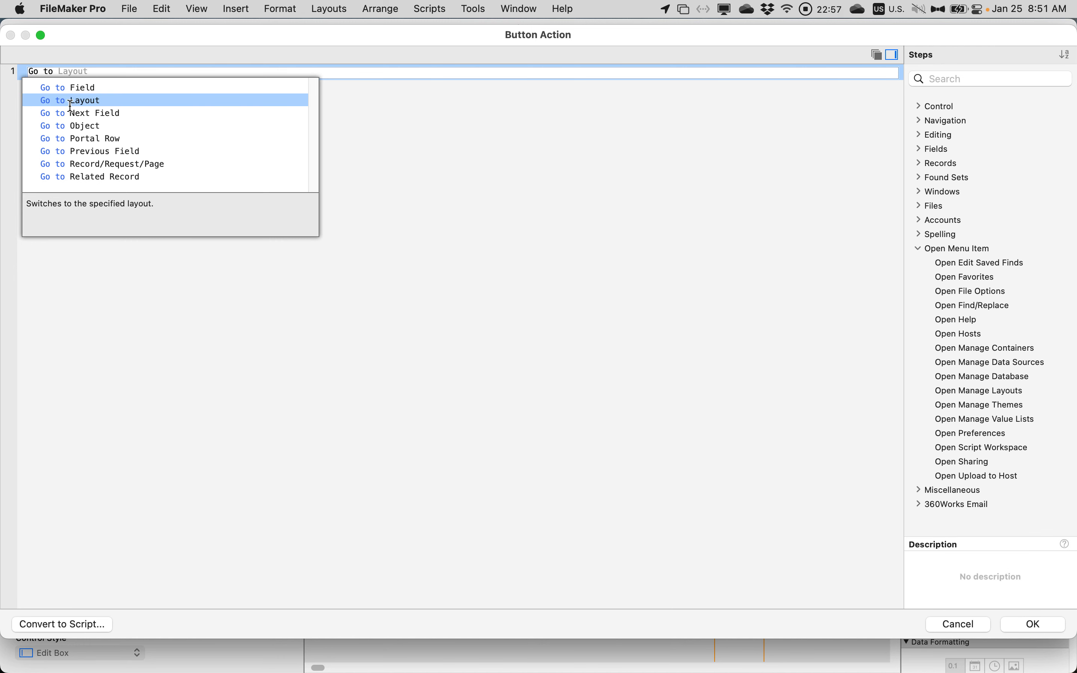
key(F1)
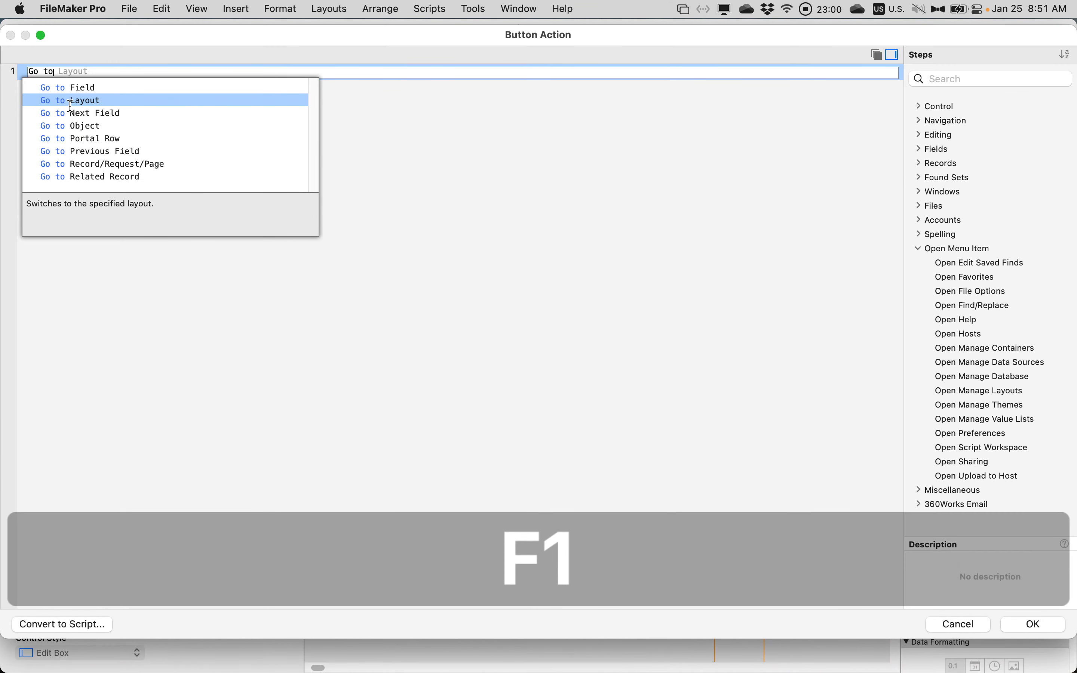
click(70, 105)
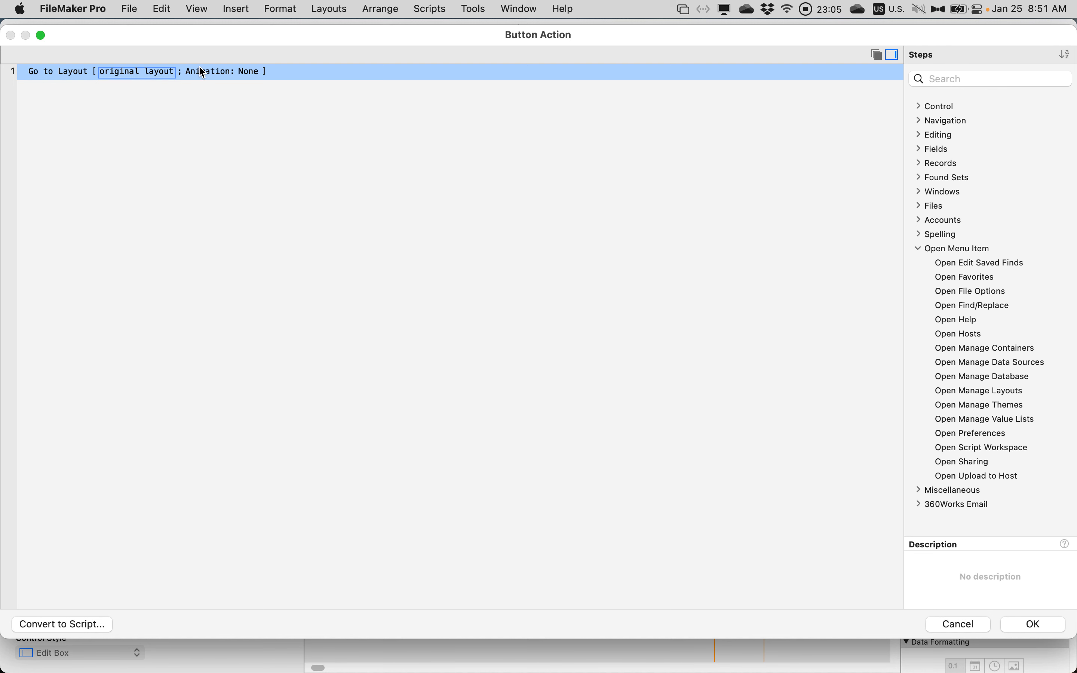
Step: Point the Go to Layout step at the Record View layout with the Flip from Right animation, and accept the button action
click(152, 78)
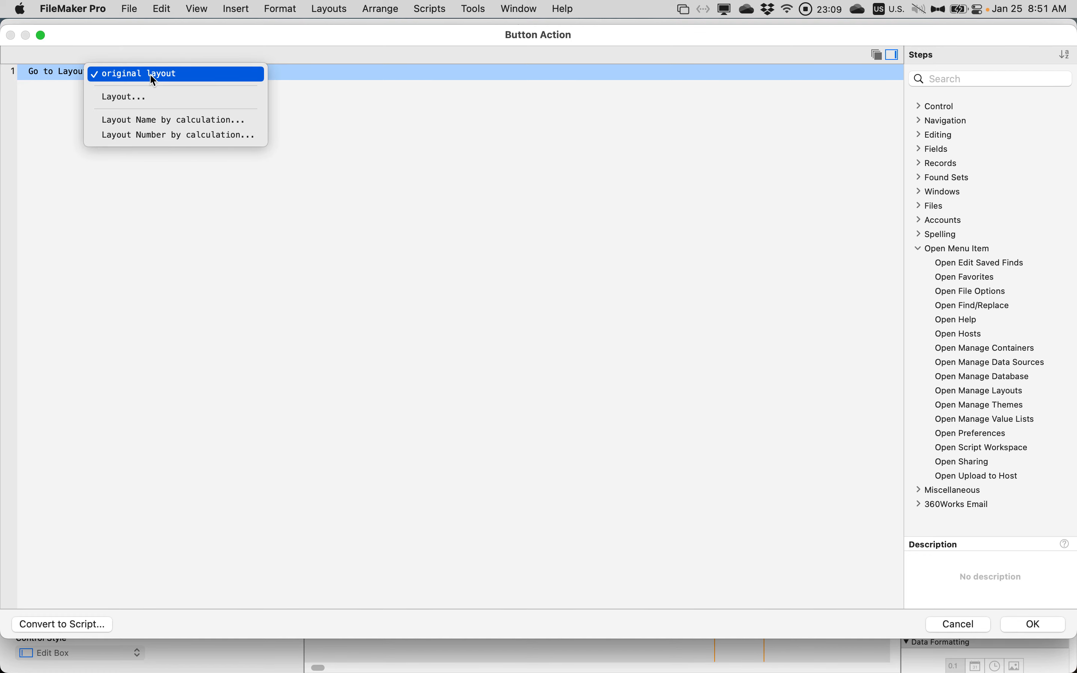
click(144, 97)
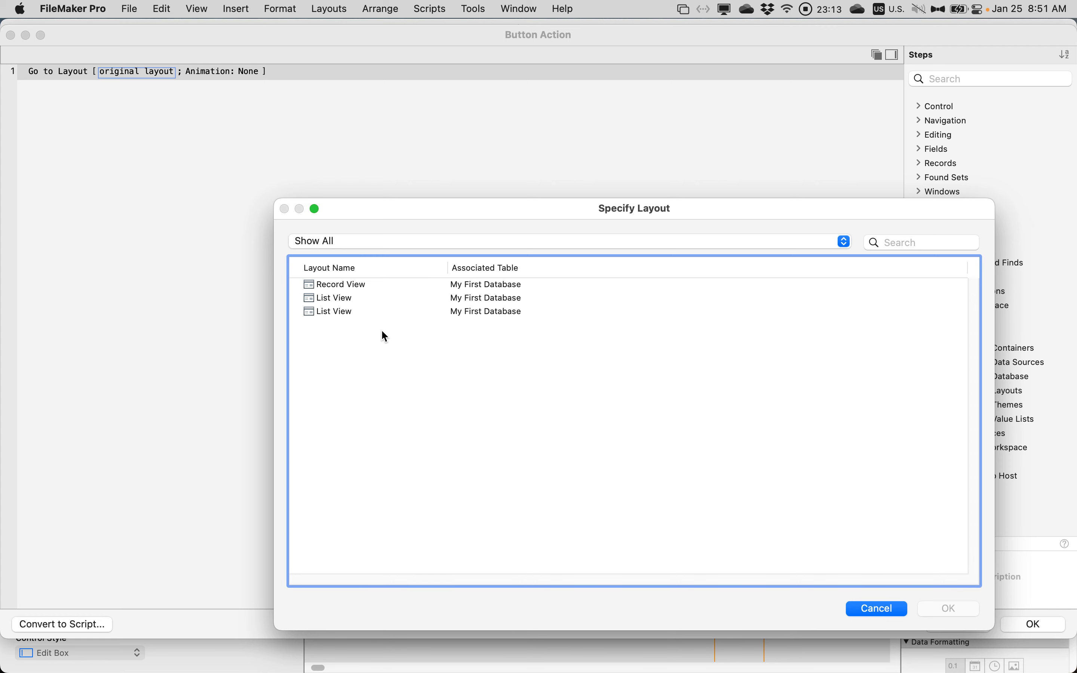
click(354, 288)
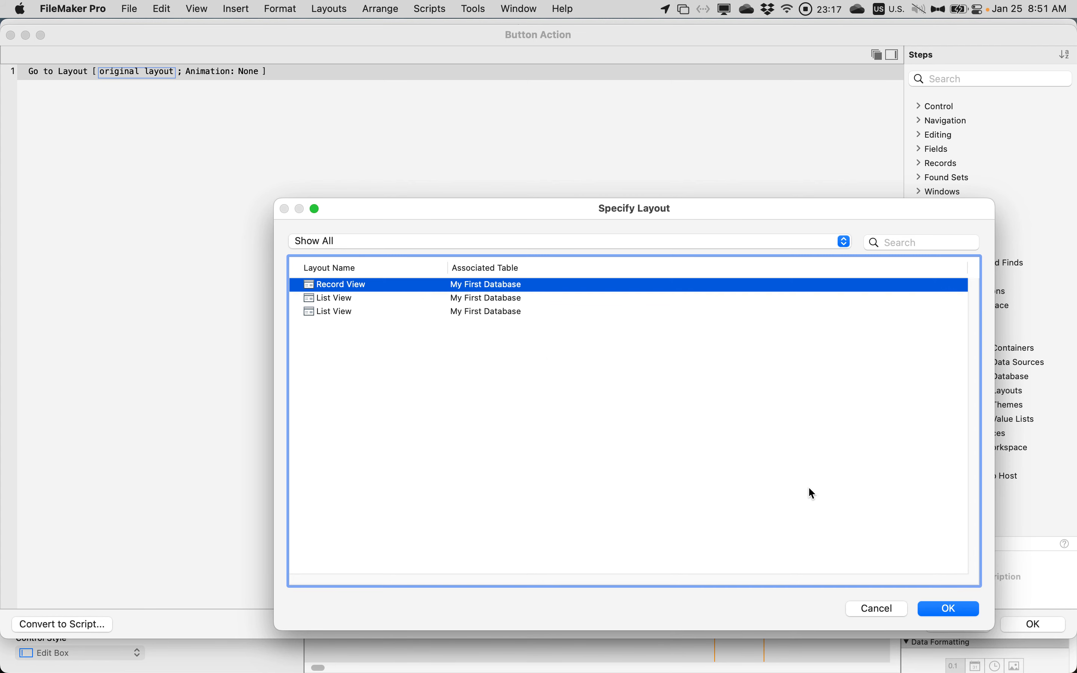
click(969, 610)
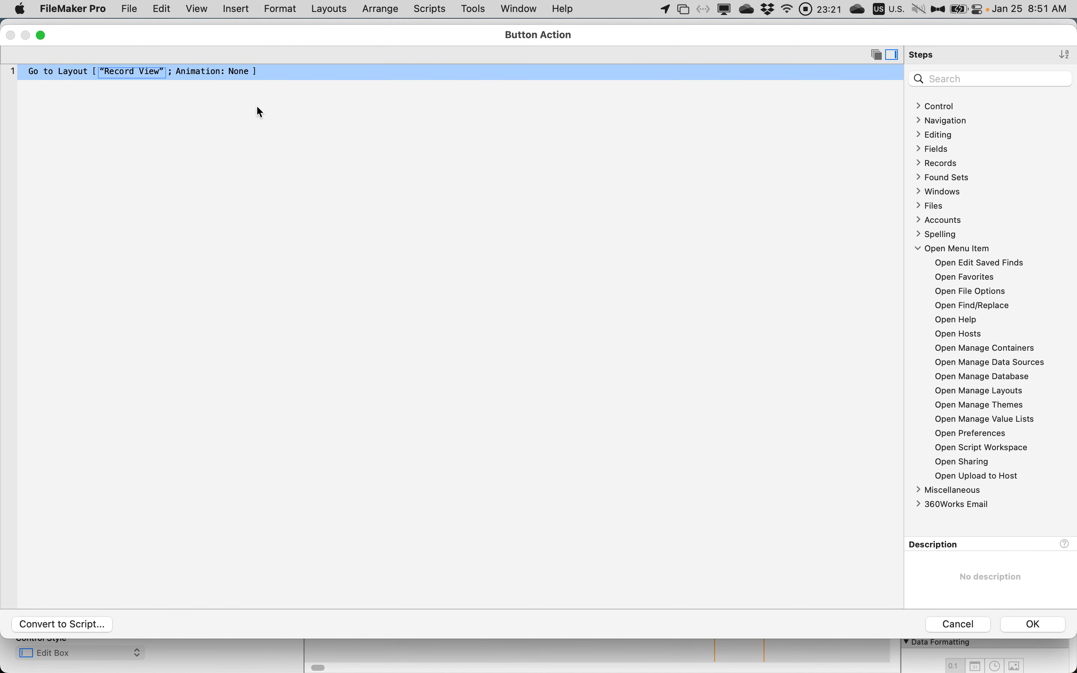
click(245, 73)
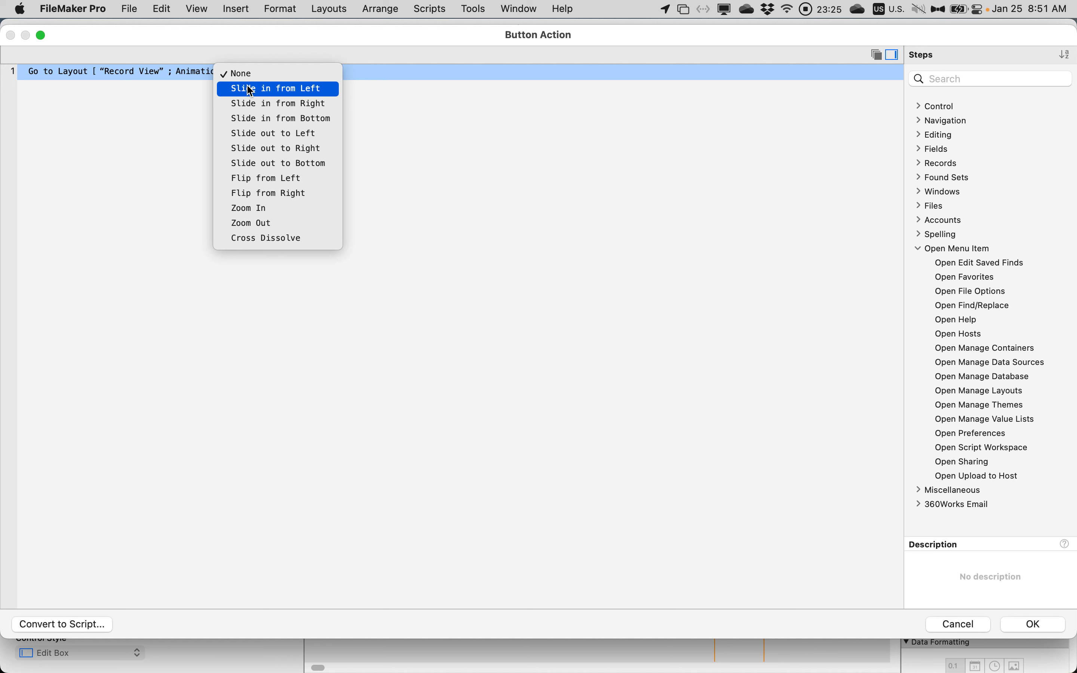
click(276, 198)
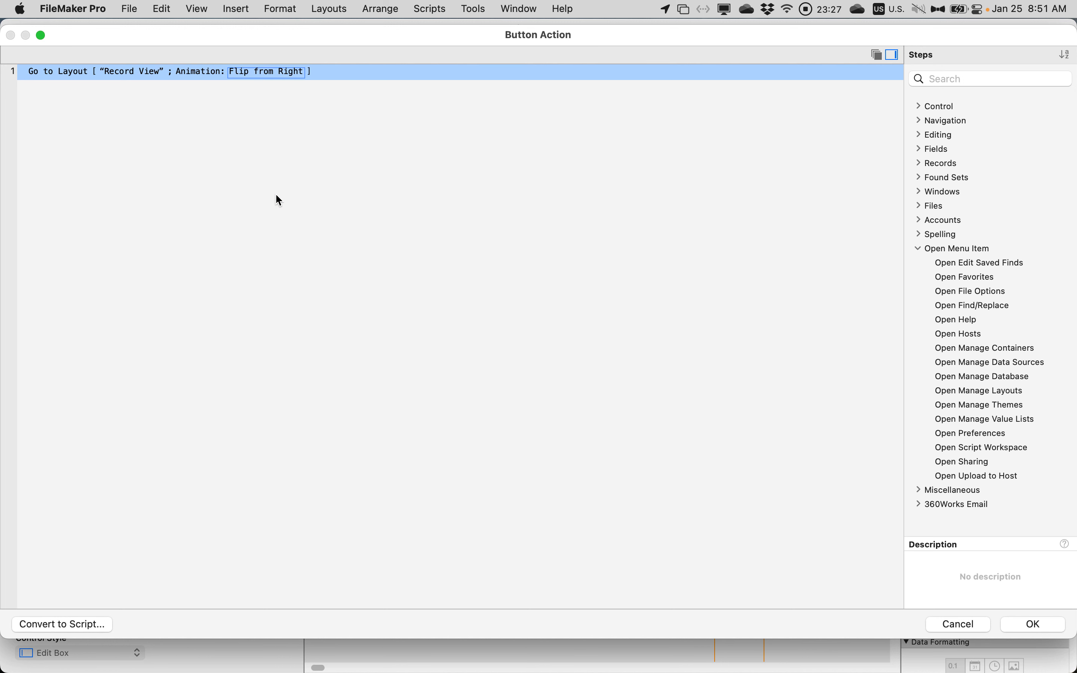
click(1036, 624)
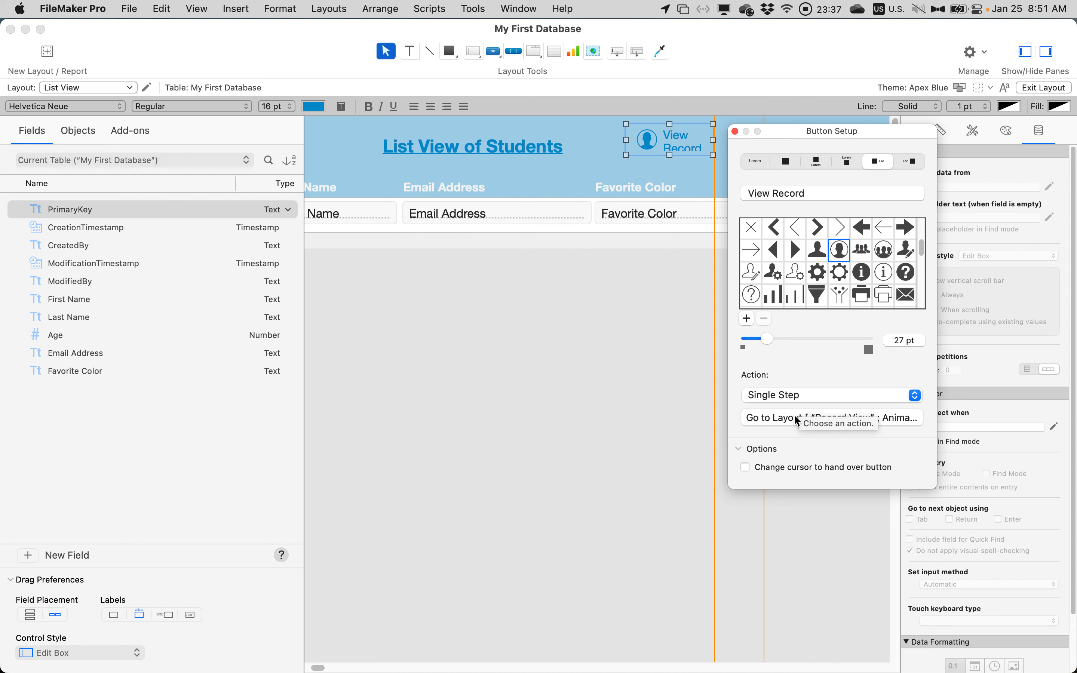
Step: Enable the hand cursor over the View Record button, and enlarge the button so its label fits on one line
click(746, 468)
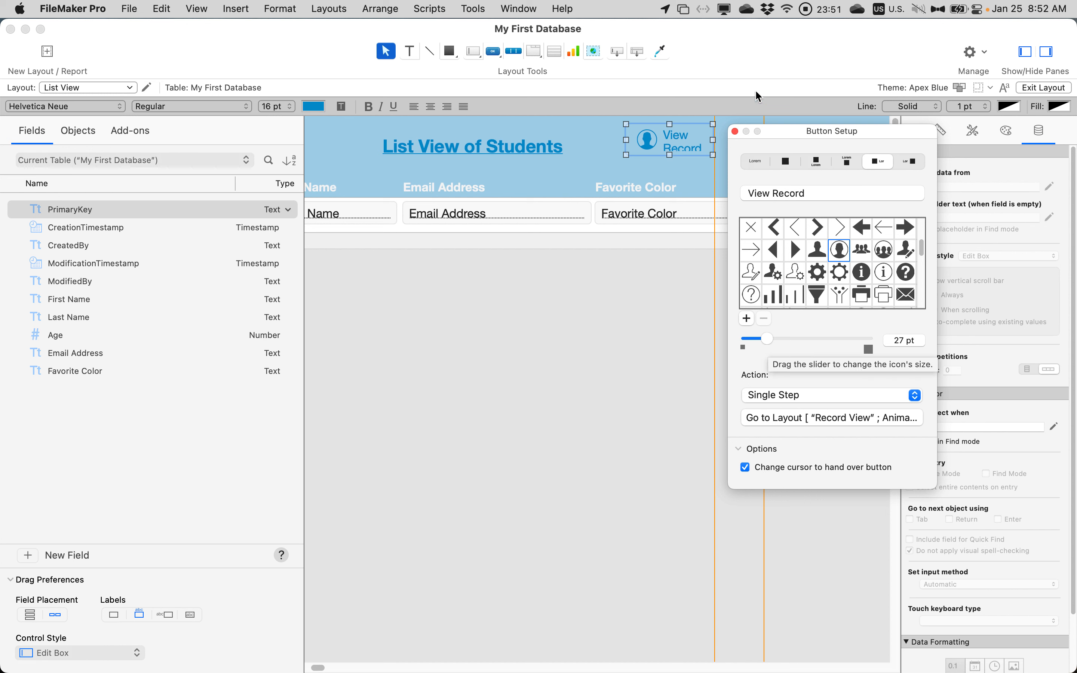
click(736, 131)
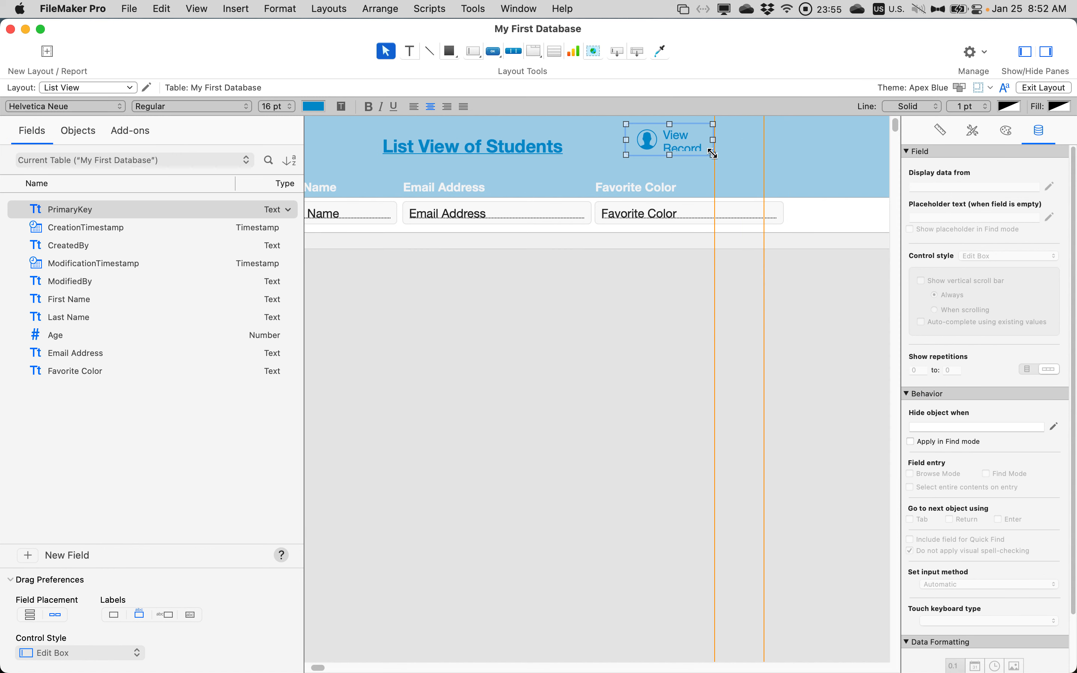
drag(712, 154, 748, 164)
Step: Test the View Record button in Browse mode on the second student in the list
key(super)
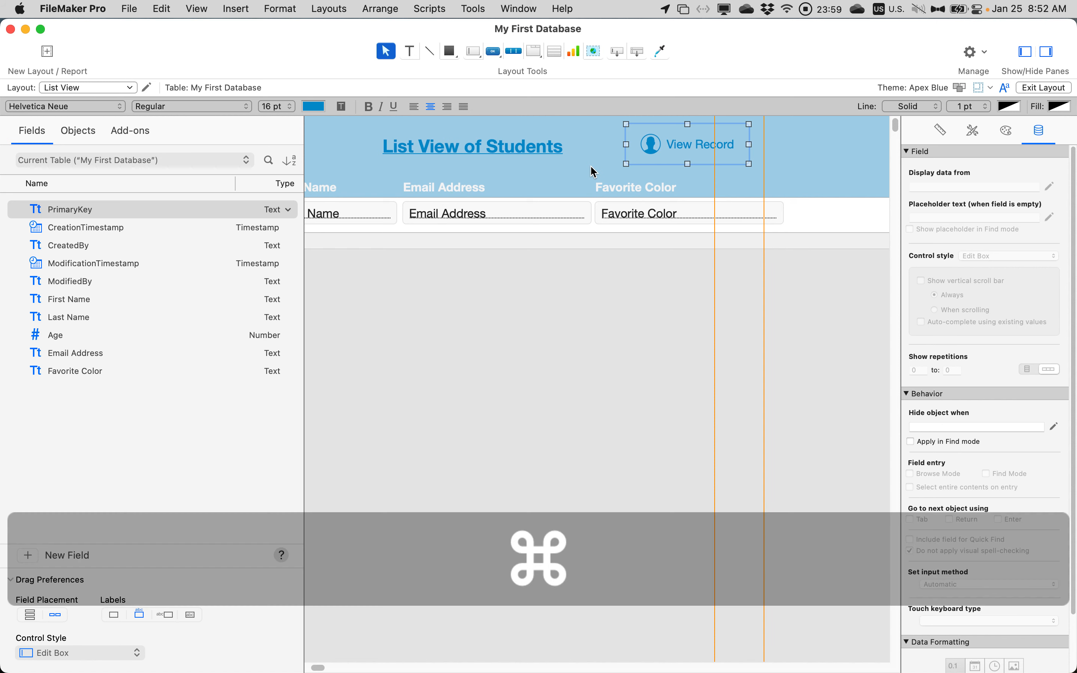
key(super+b)
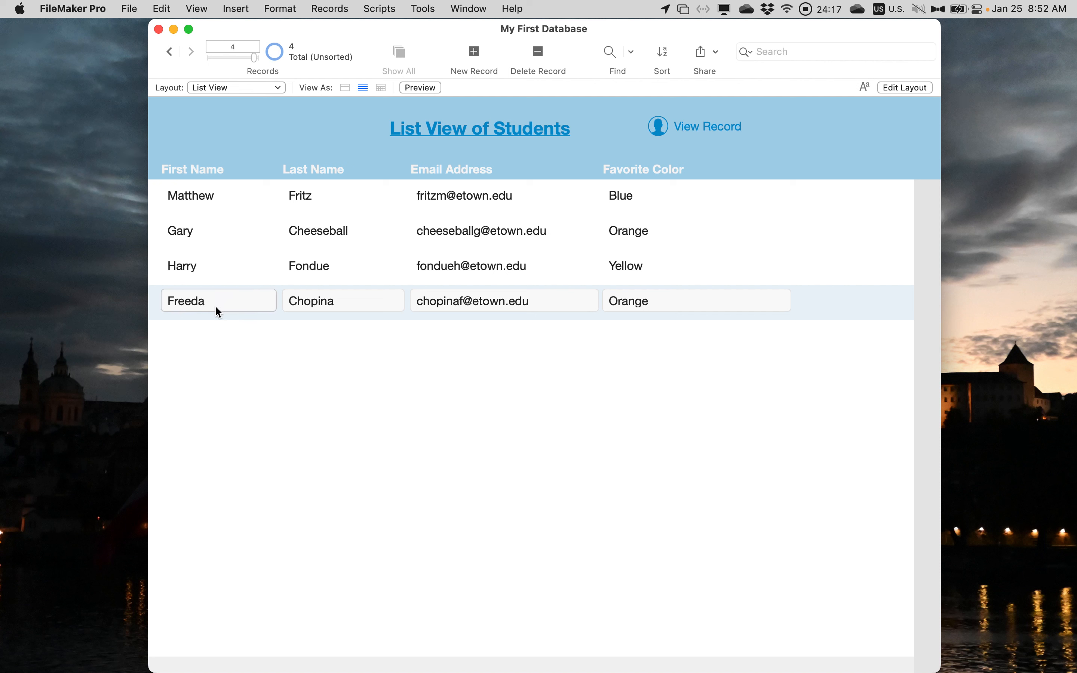
click(225, 235)
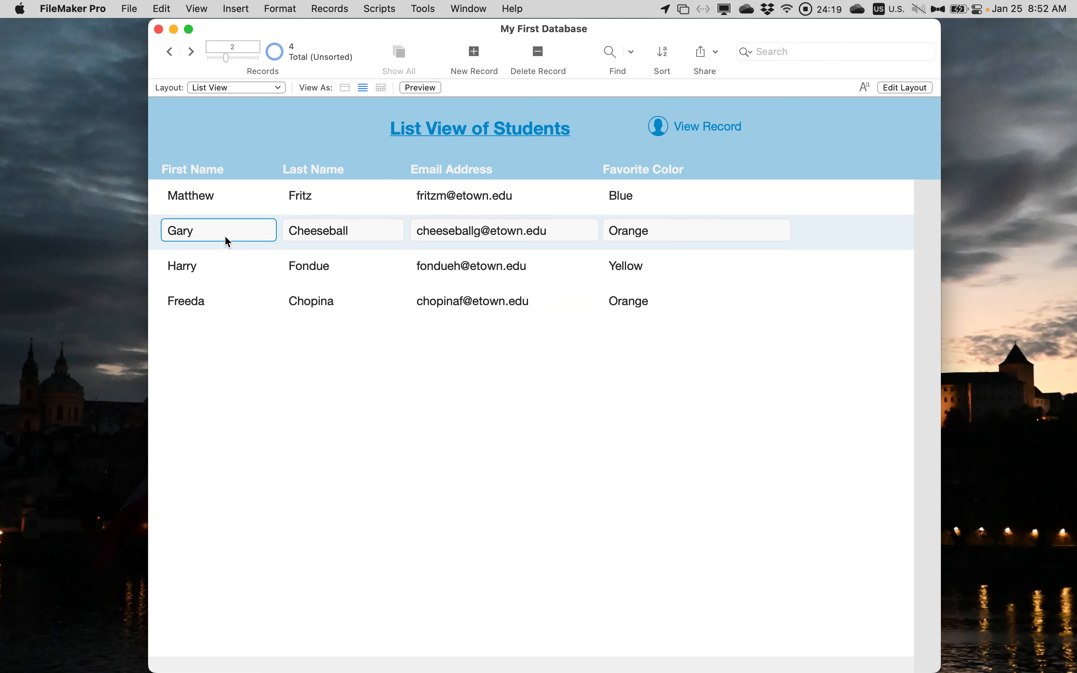
click(314, 361)
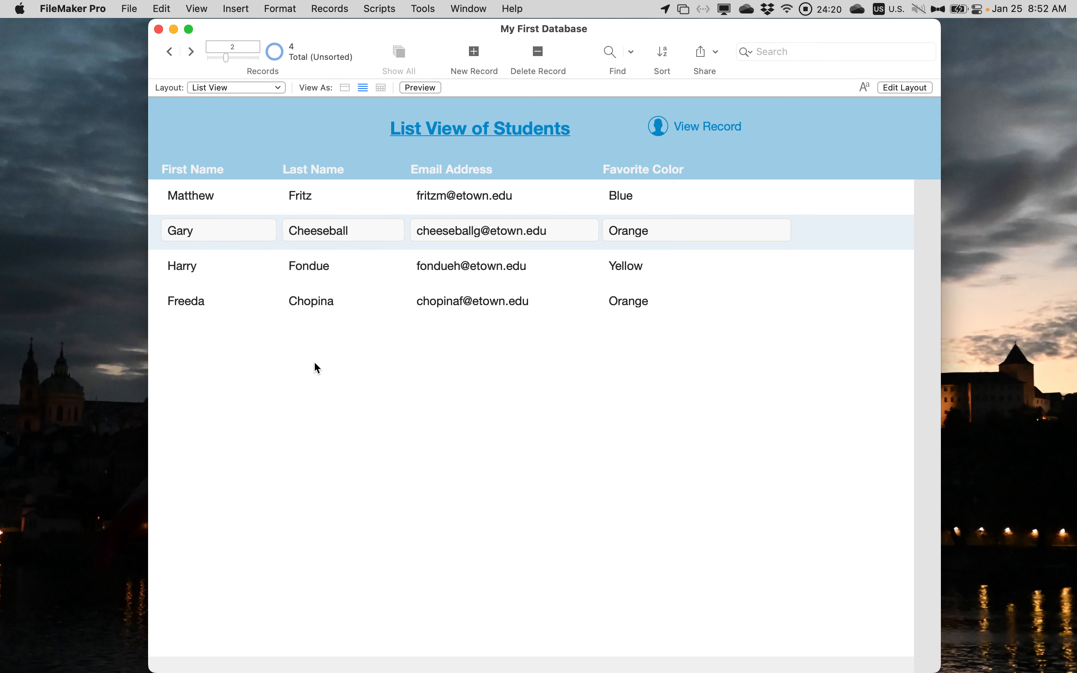
click(359, 231)
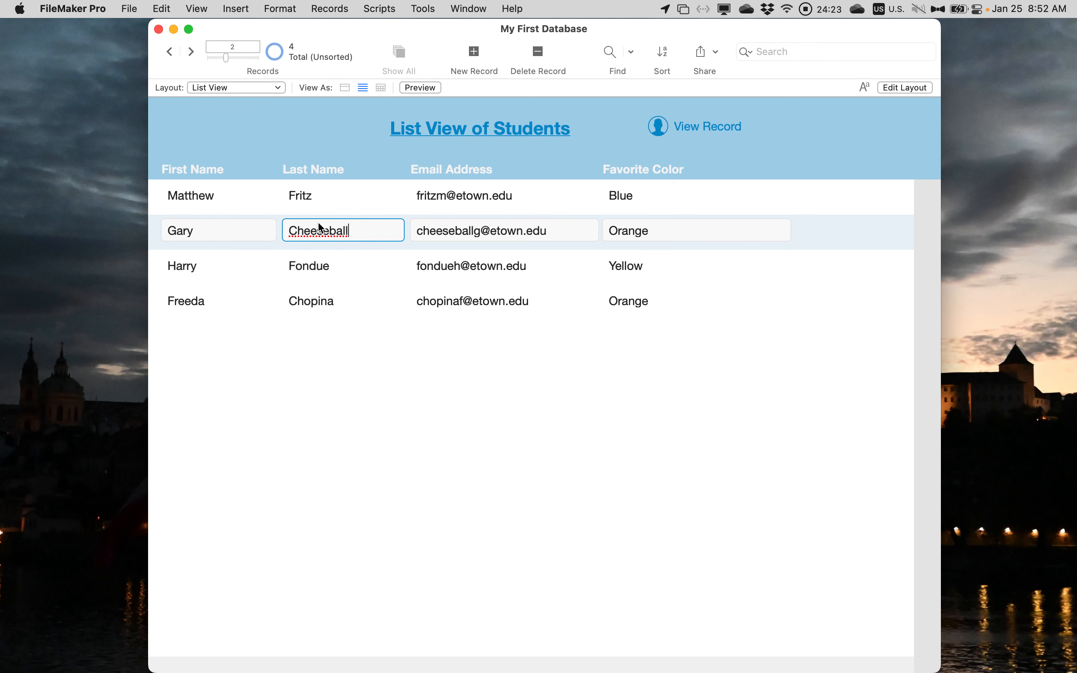
click(686, 135)
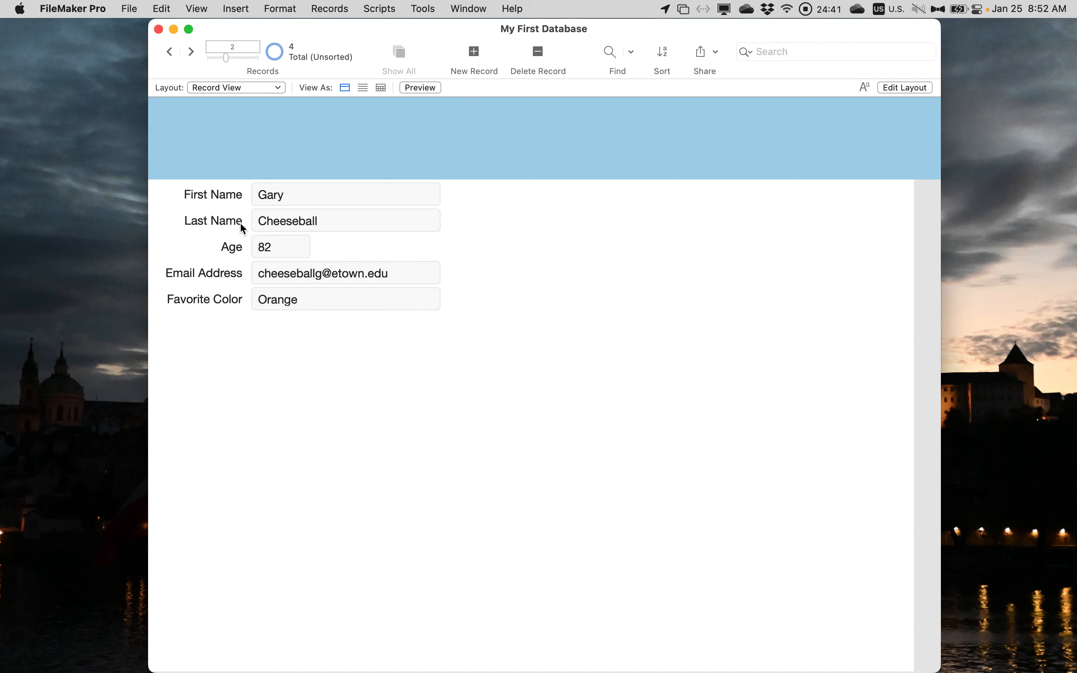
Step: In Layout mode, draw a button in the Record View header labelled "List View", with the thick three-bar icon left of the label
key(super+l)
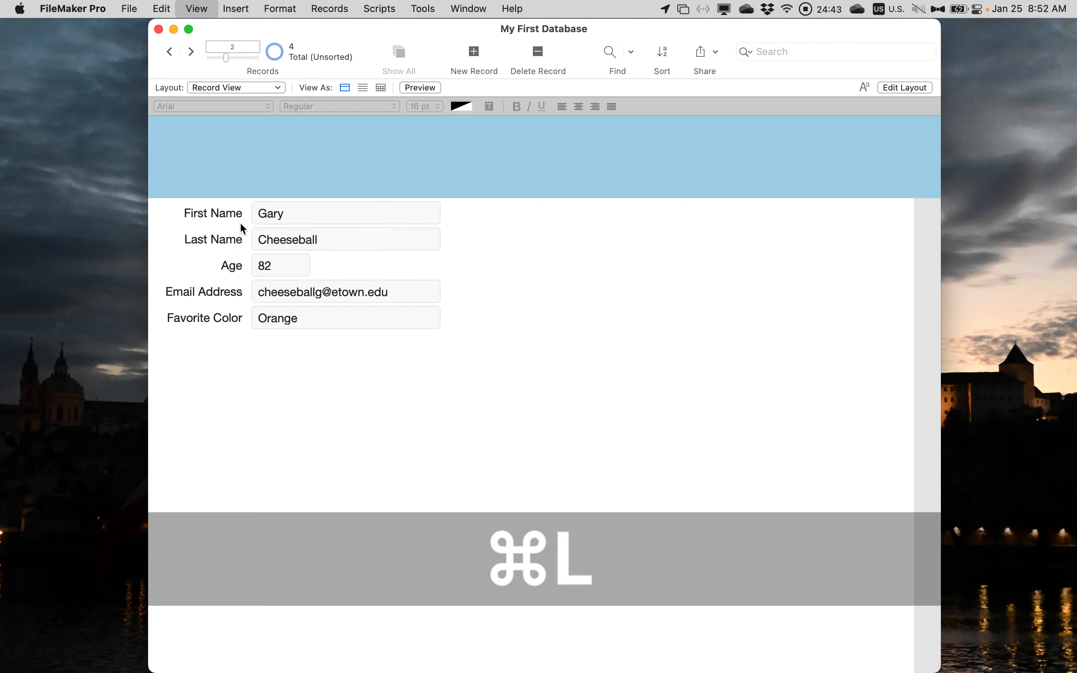
scroll(699, 234, right, 5)
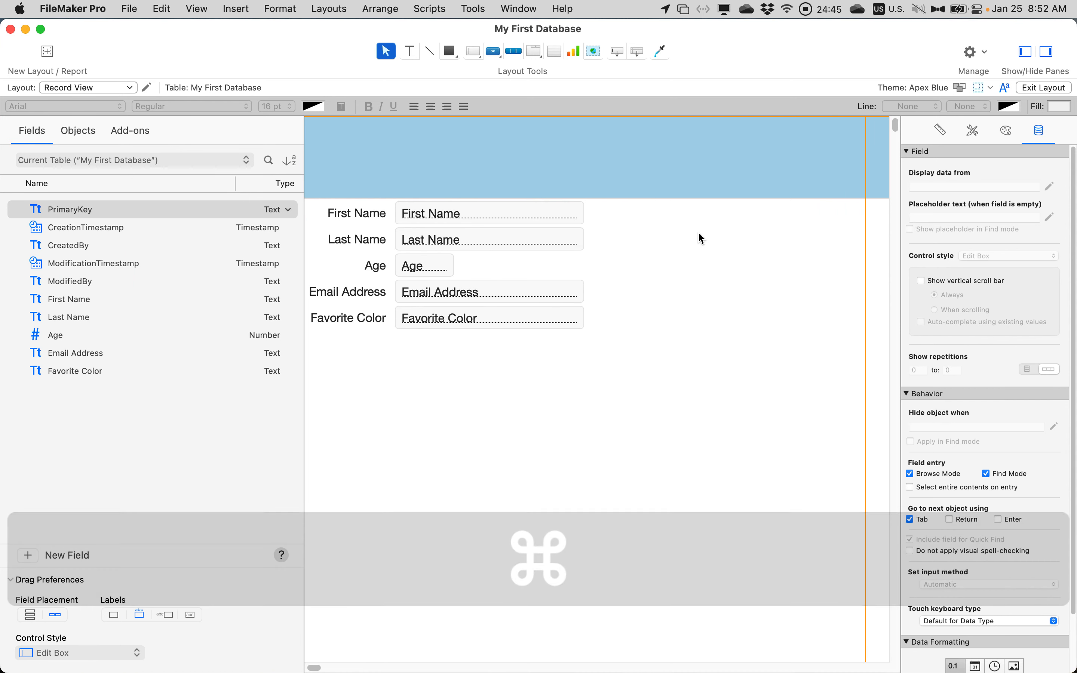
scroll(699, 234, right, 3)
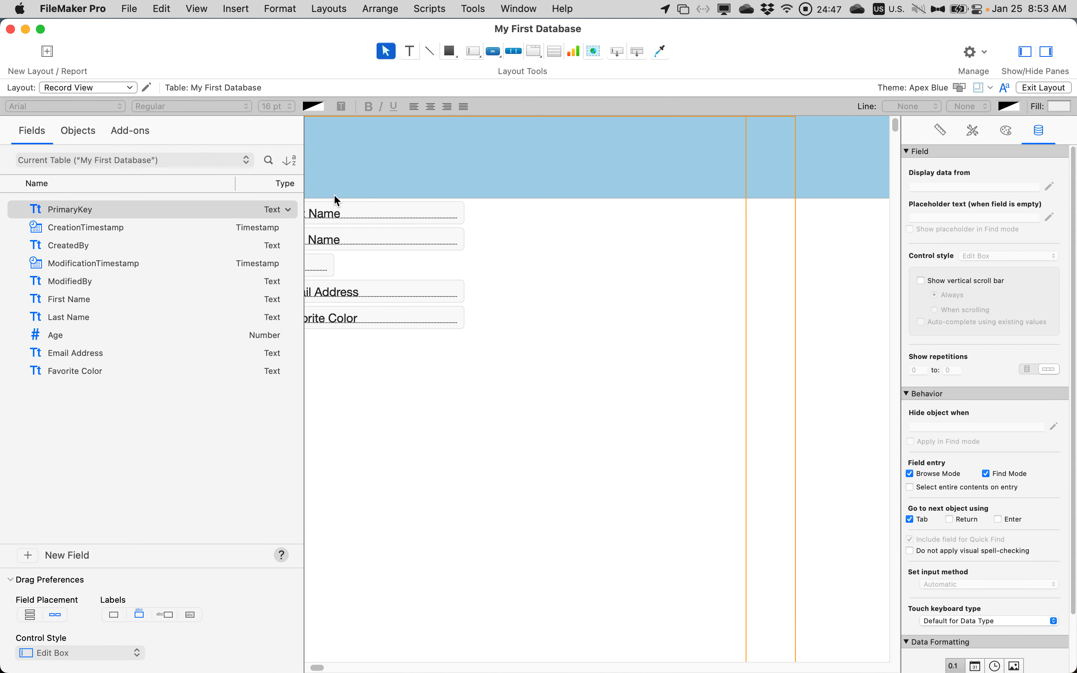
click(493, 52)
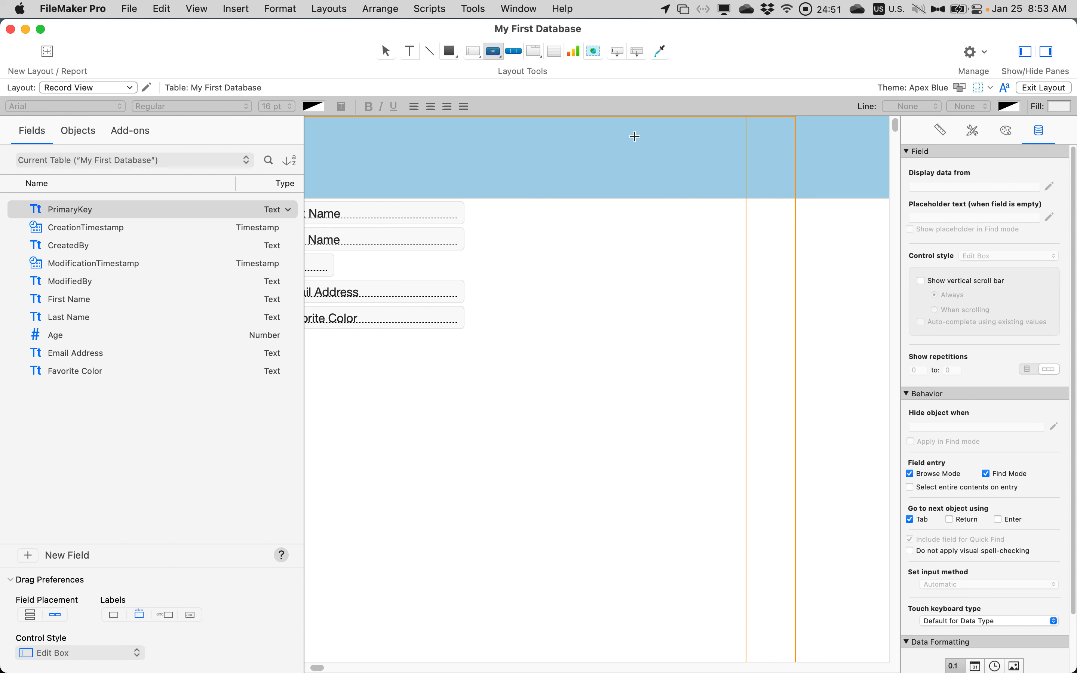
mouse_move(641, 131)
mouse_down()
mouse_move(734, 180)
mouse_move(782, 178)
mouse_up()
text(L)
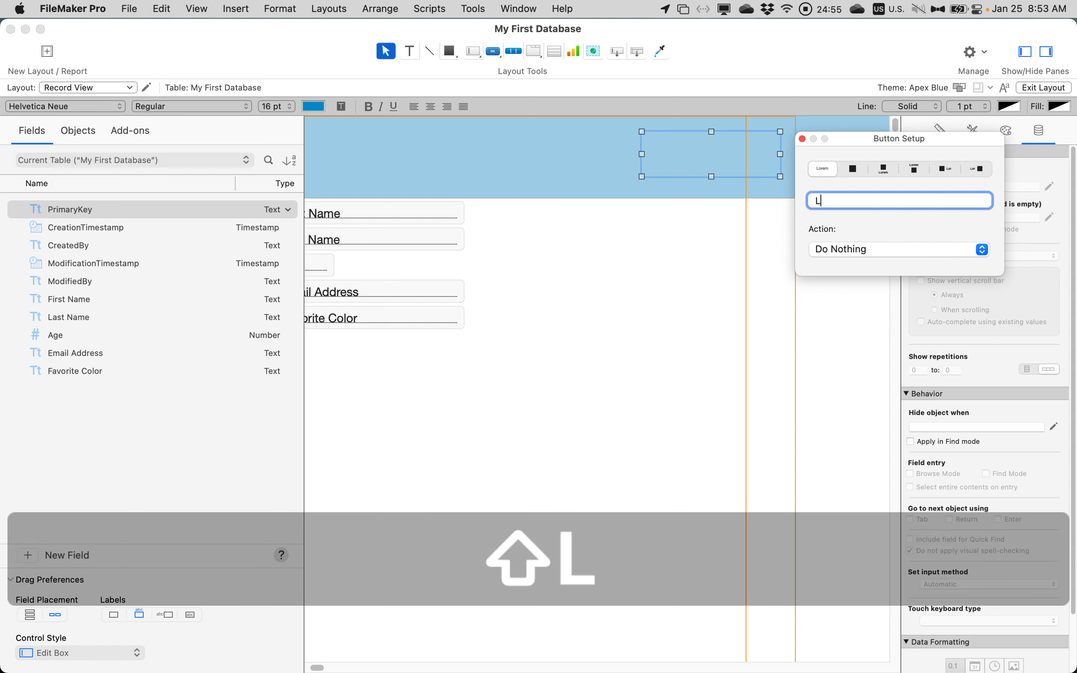
text(ist View)
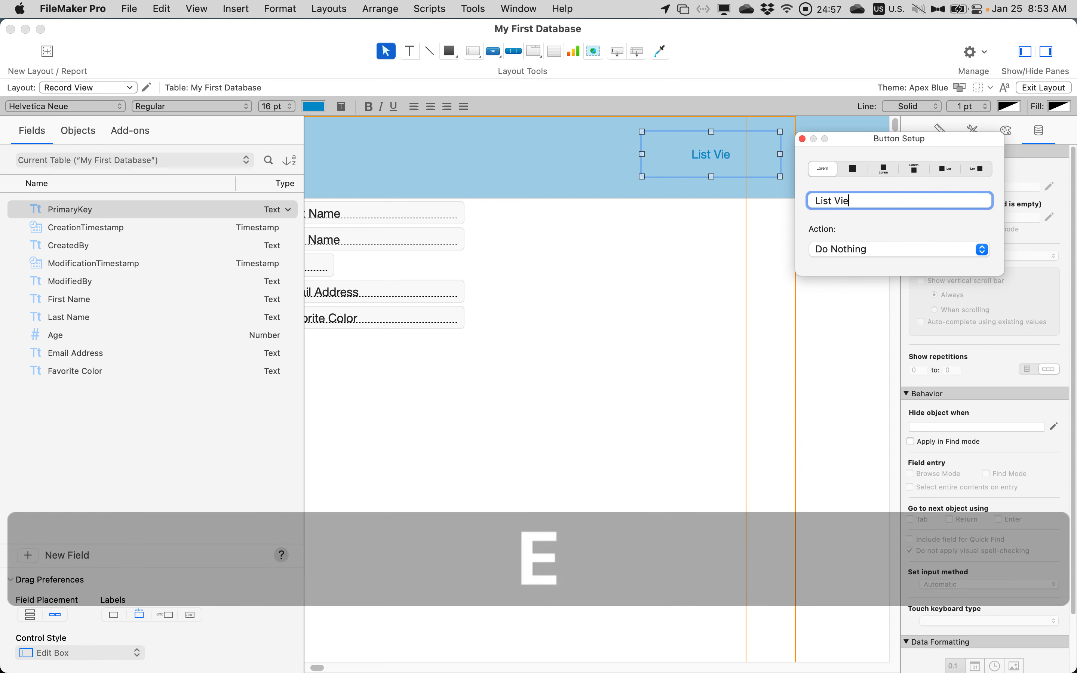
click(946, 172)
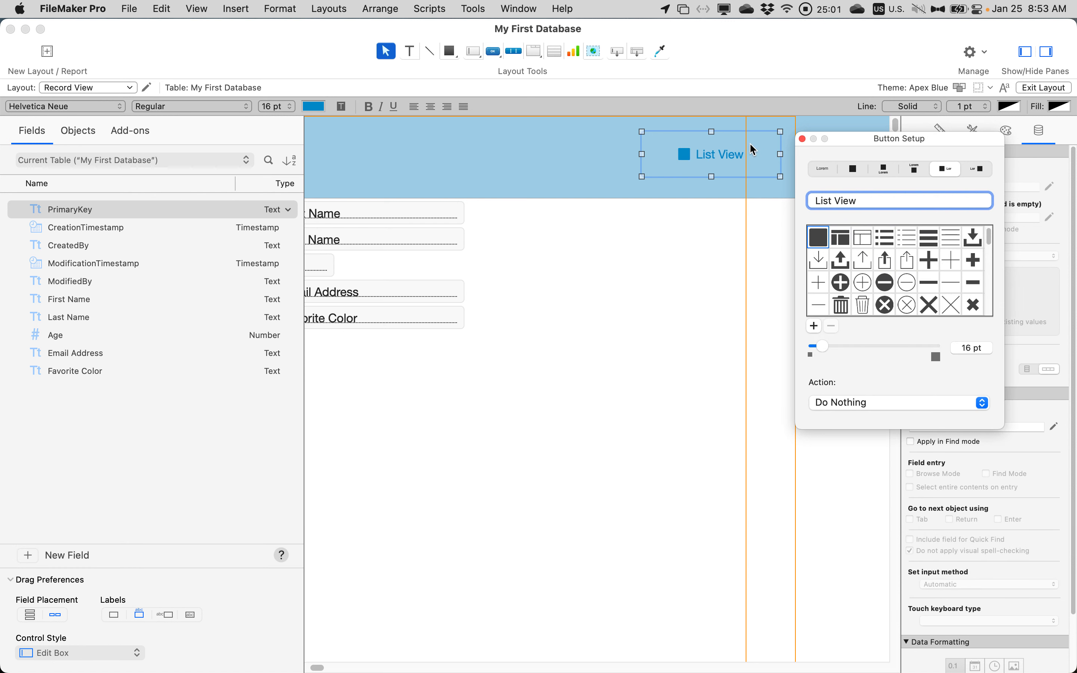
click(930, 246)
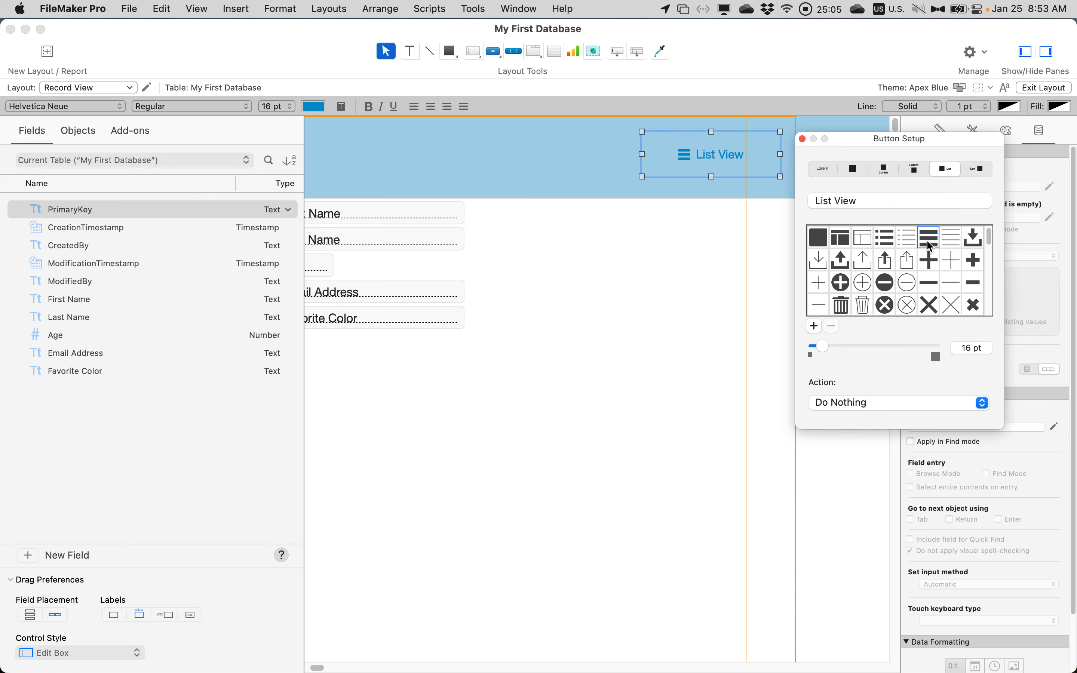
Step: Give the List View button a single-step action using the Go to Layout script step
click(880, 403)
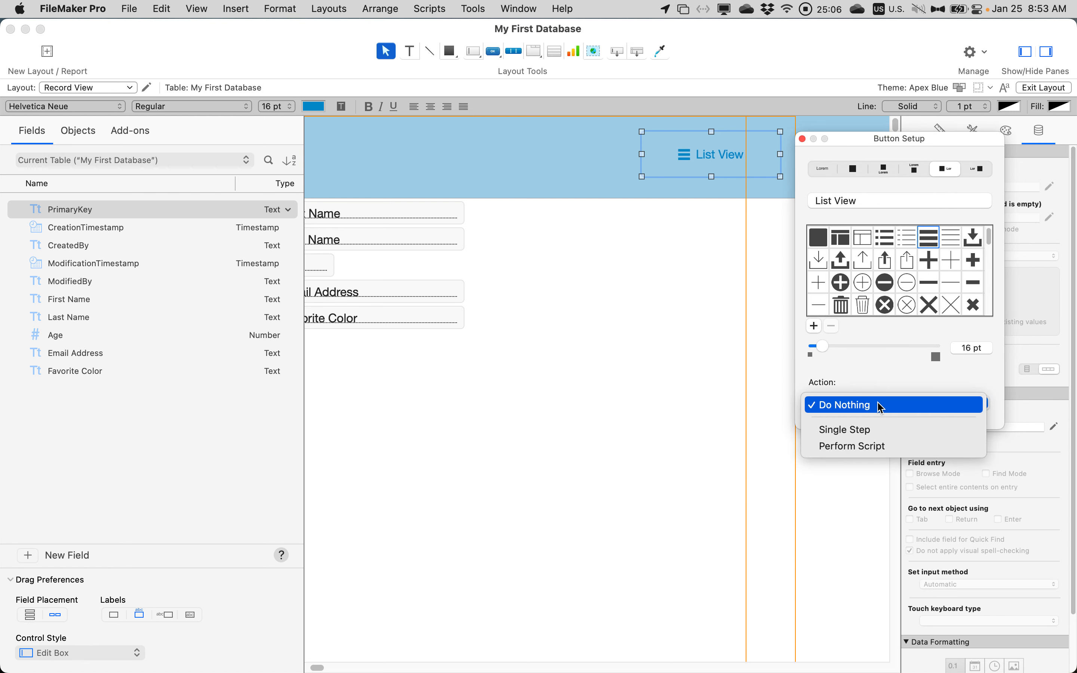
click(880, 430)
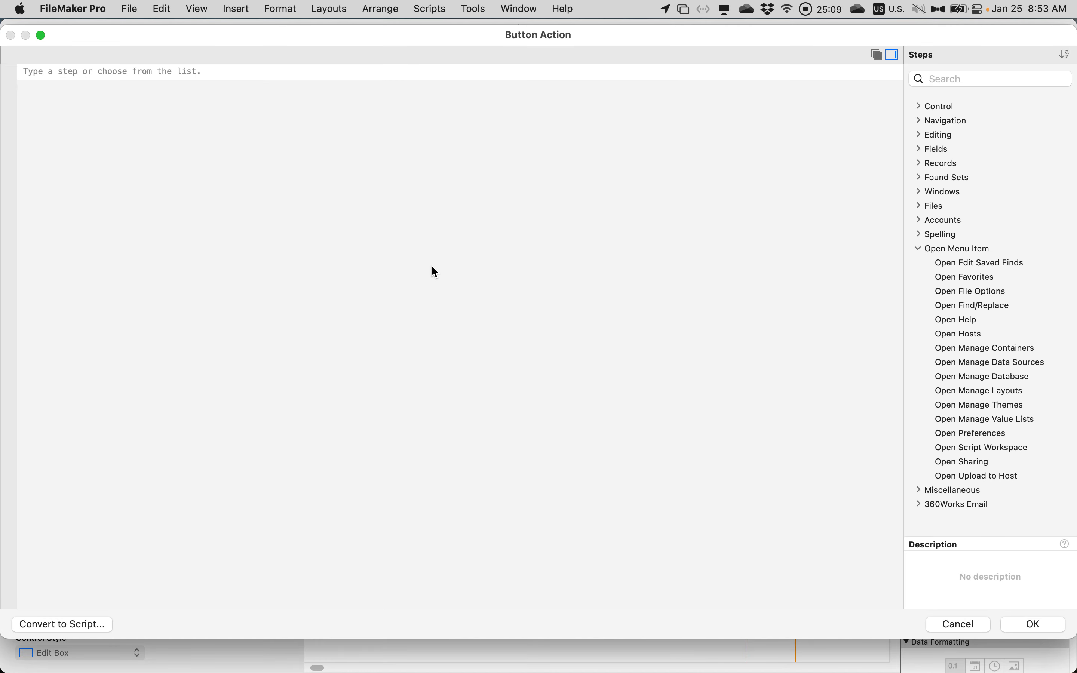
text(Go to)
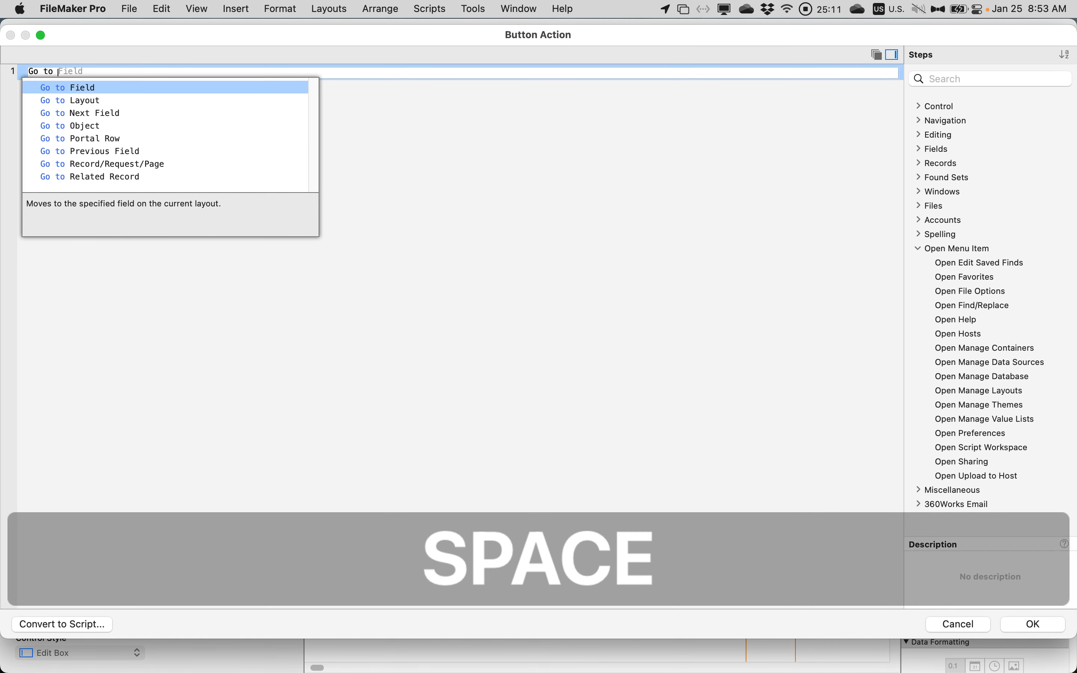
key(Down)
key(Return)
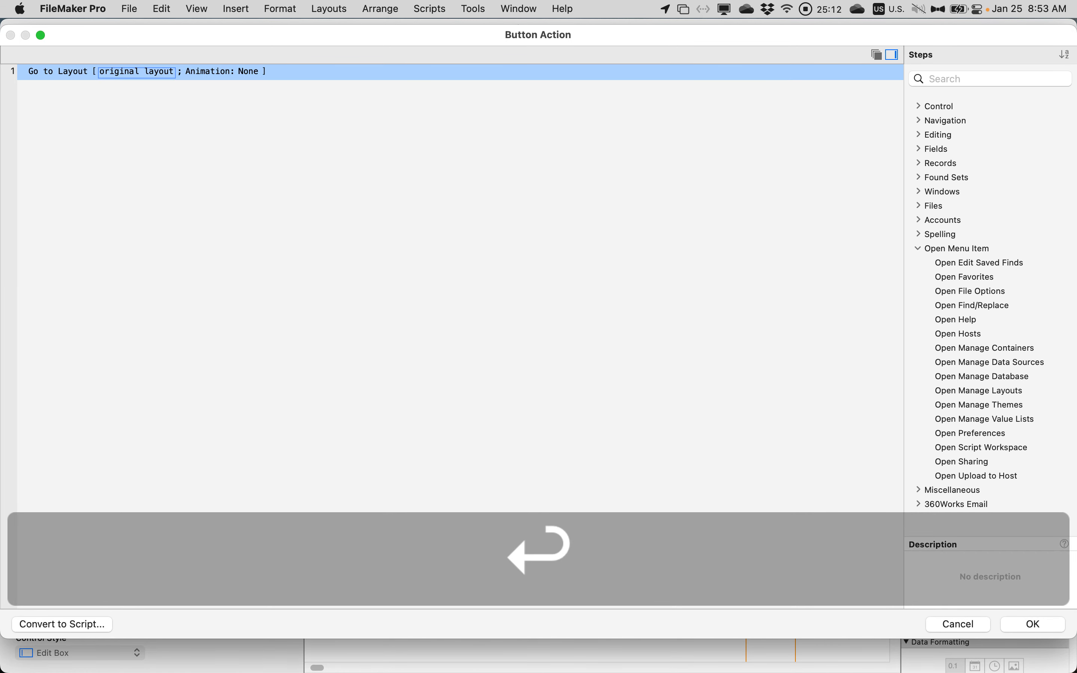
Step: Point the Go to Layout step at the second List View layout listed, with the Flip from Left animation, and accept the button action
click(144, 73)
click(144, 92)
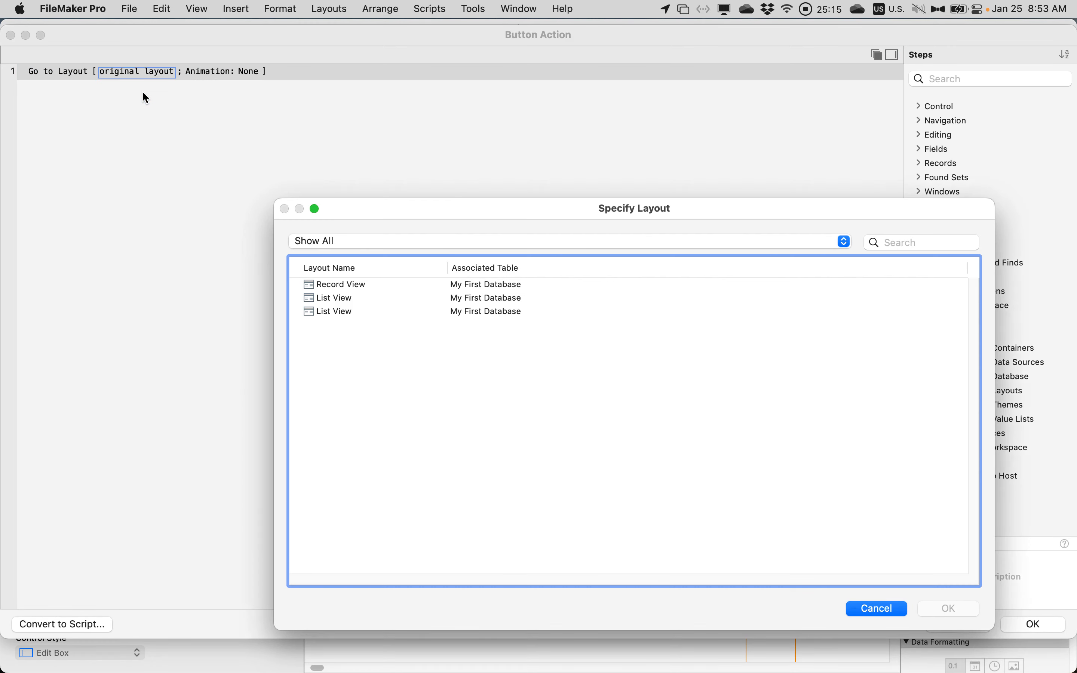
click(346, 313)
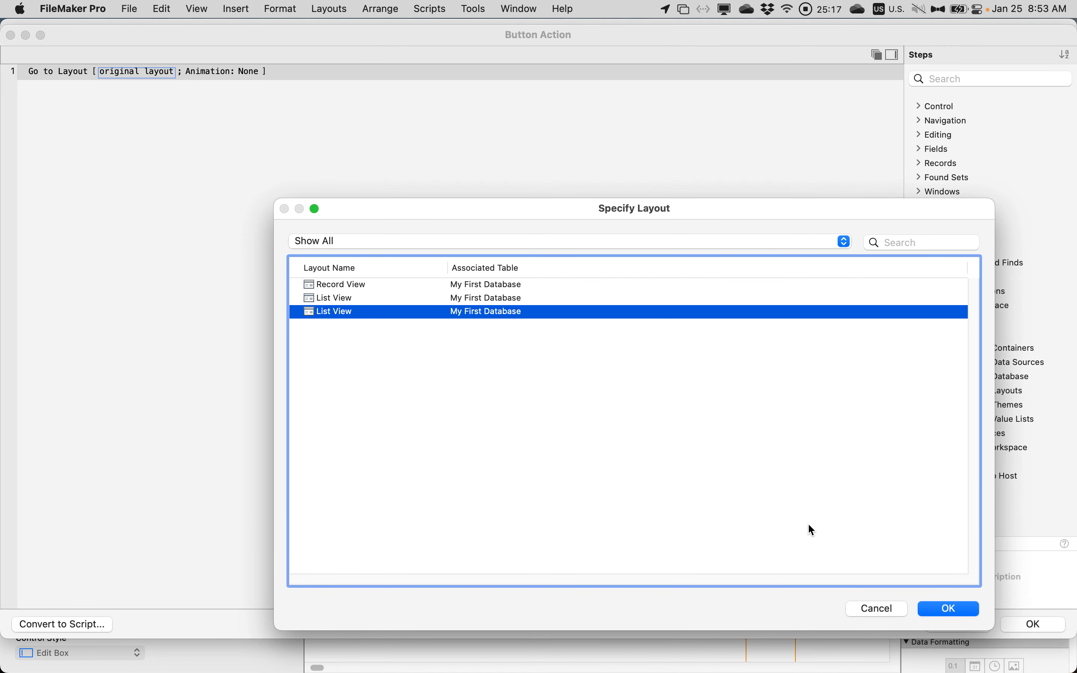
click(948, 610)
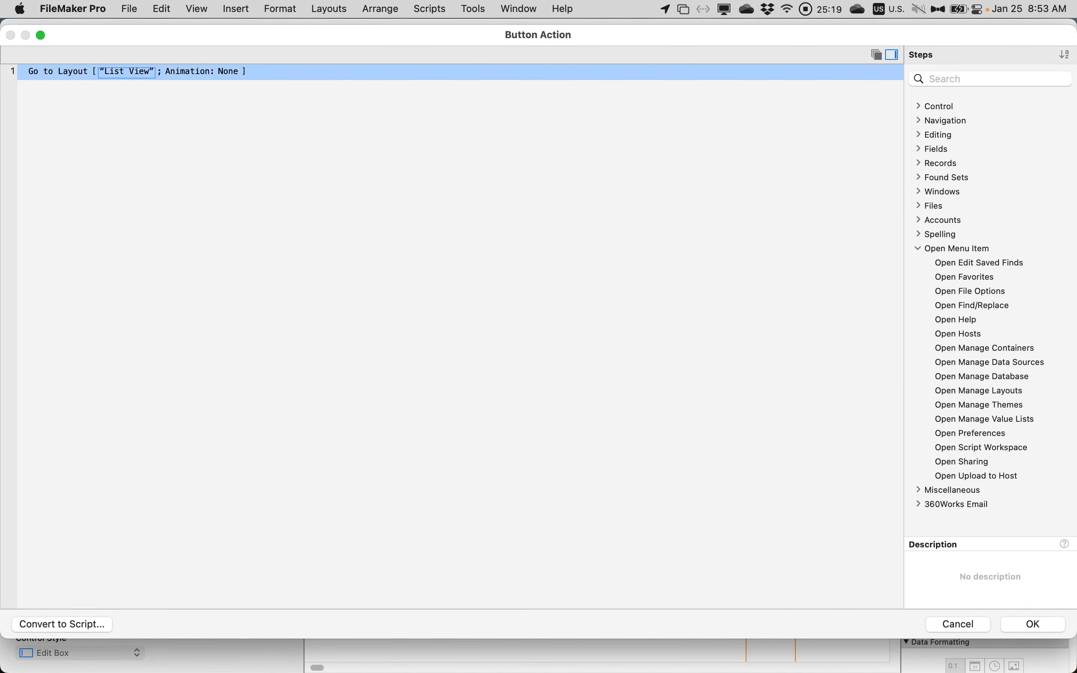
click(232, 73)
click(268, 184)
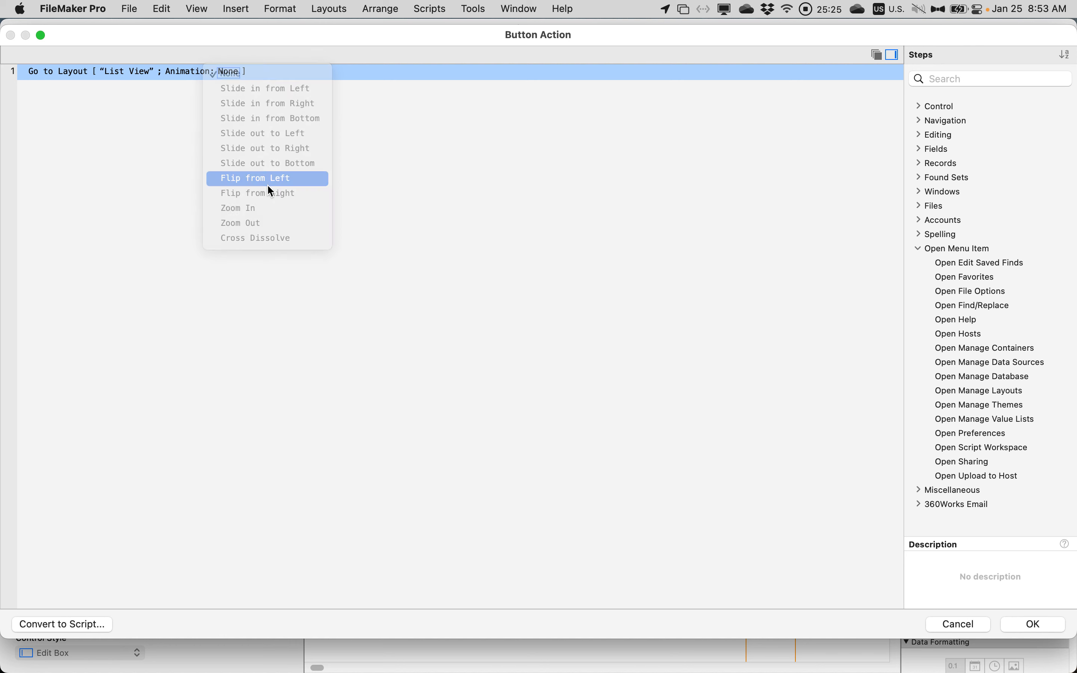
click(1035, 624)
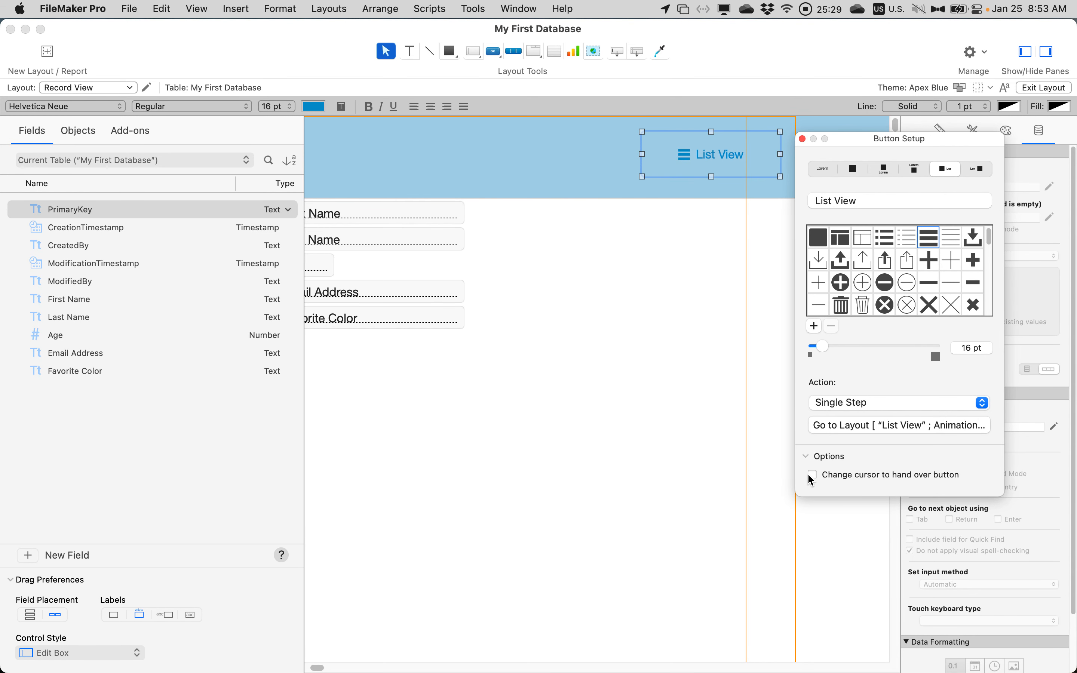
Step: Enable the hand cursor over the List View button and close its button setup
key(F1)
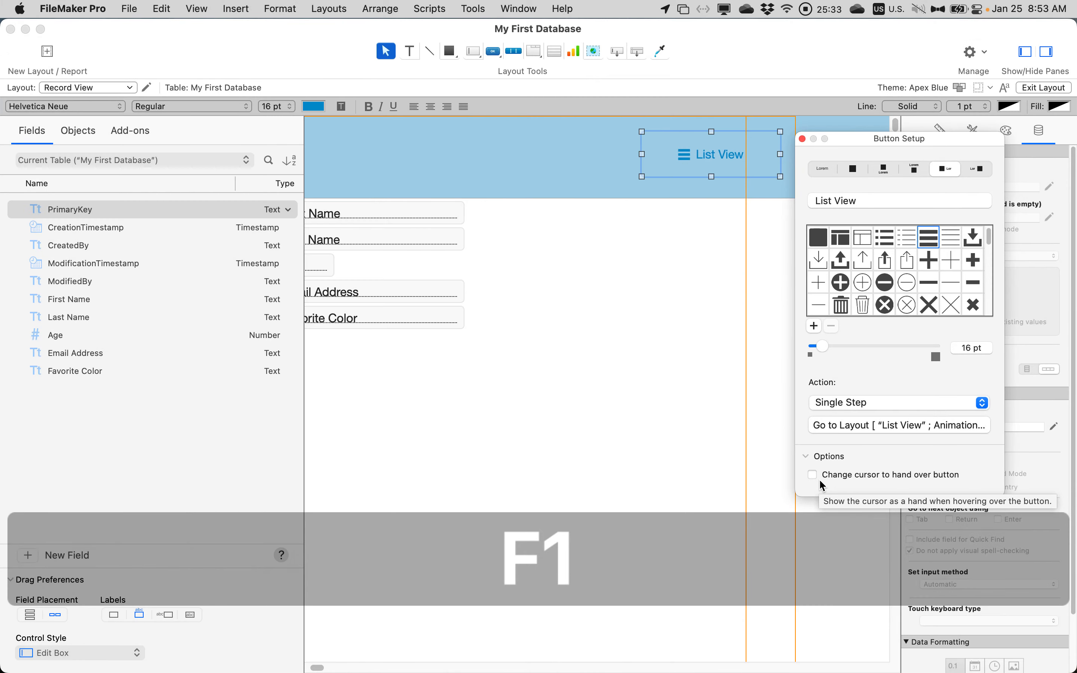
click(812, 476)
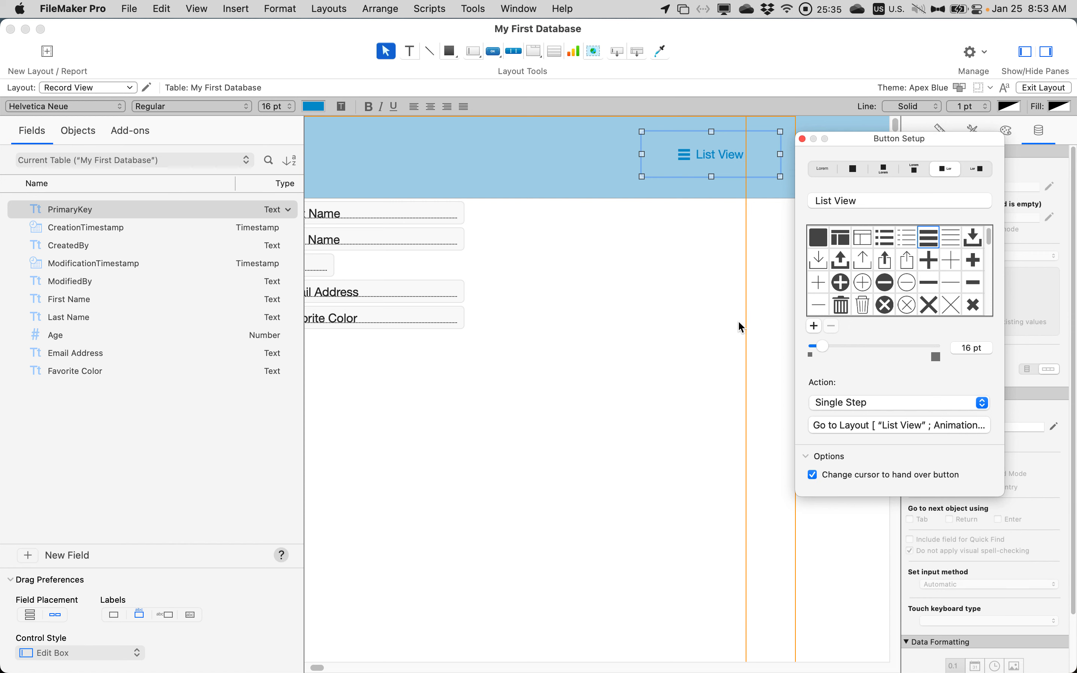
click(641, 376)
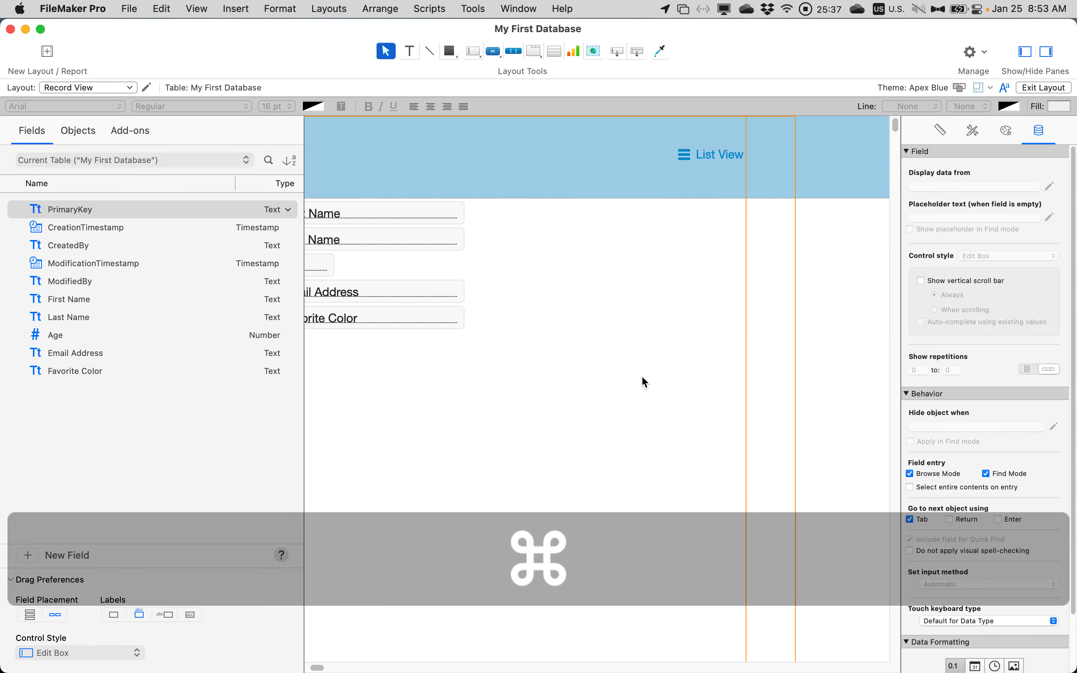
Step: In Browse mode, test the List View and View Record buttons by switching repeatedly between the two layouts, finishing on Record View
key(super+b)
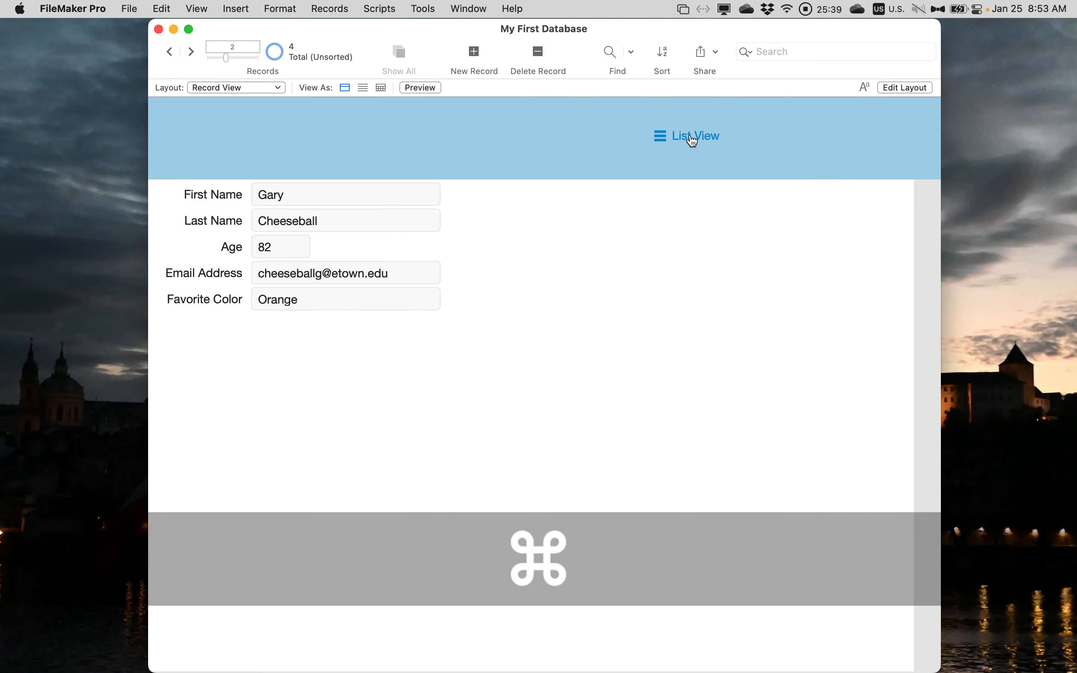
click(693, 140)
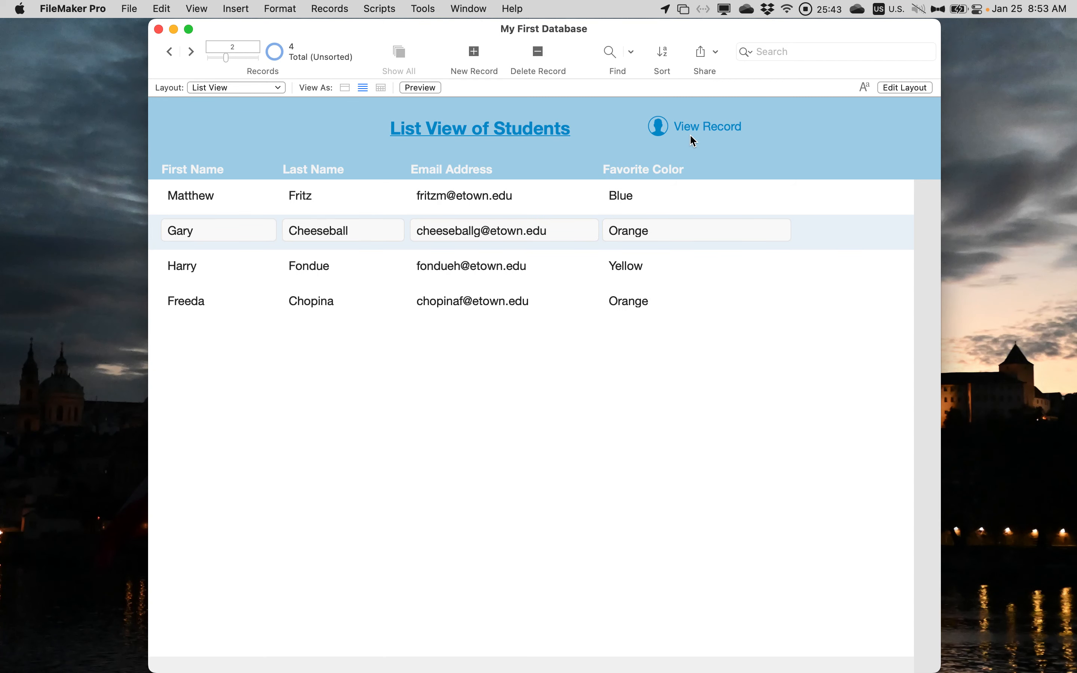
click(692, 129)
click(693, 132)
click(693, 133)
click(693, 135)
click(693, 135)
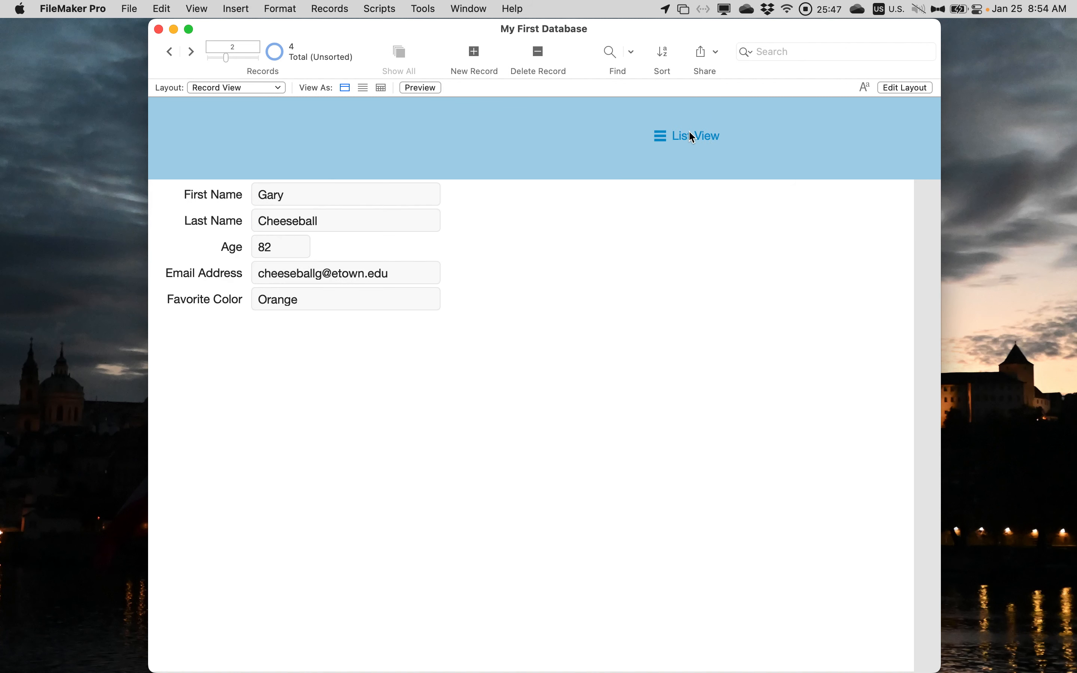
click(690, 133)
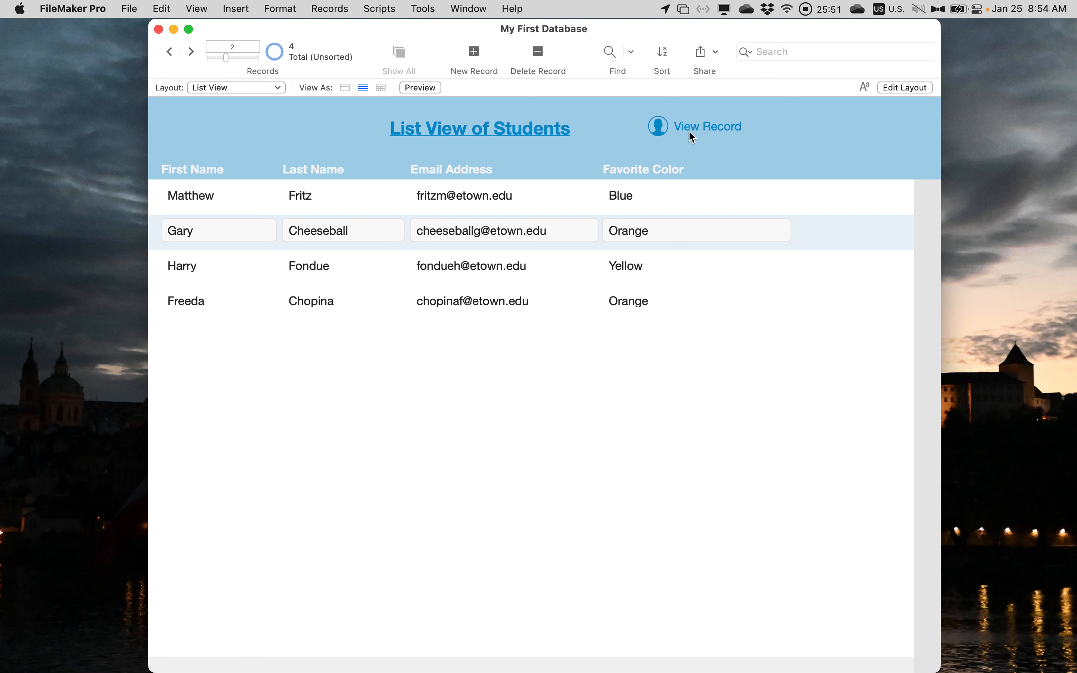
click(689, 131)
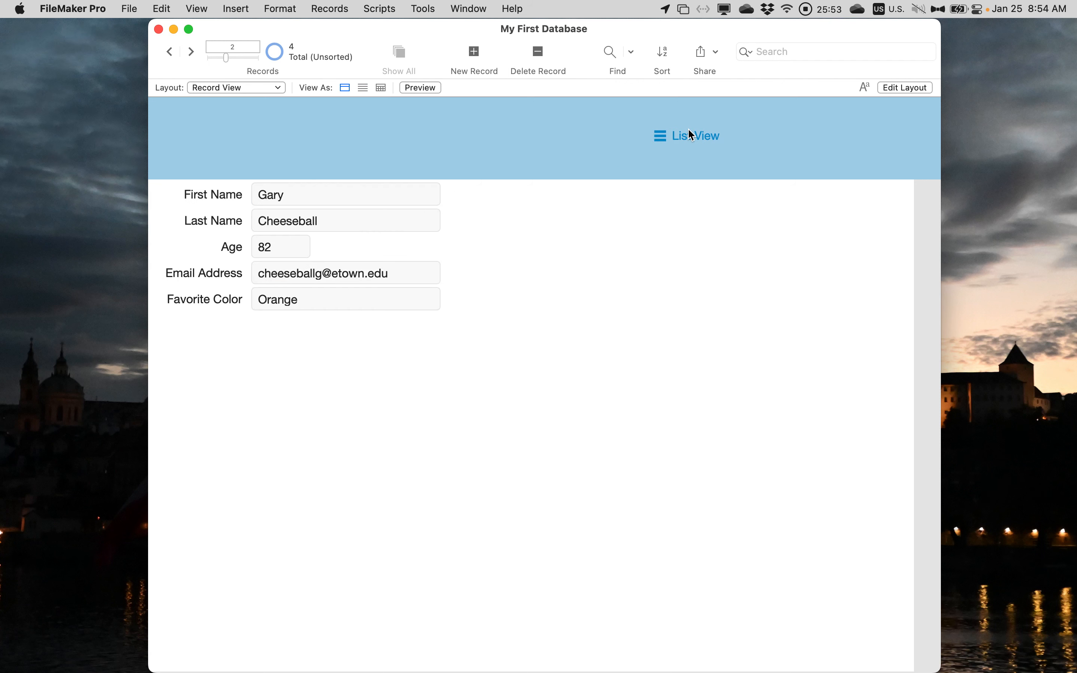
click(691, 135)
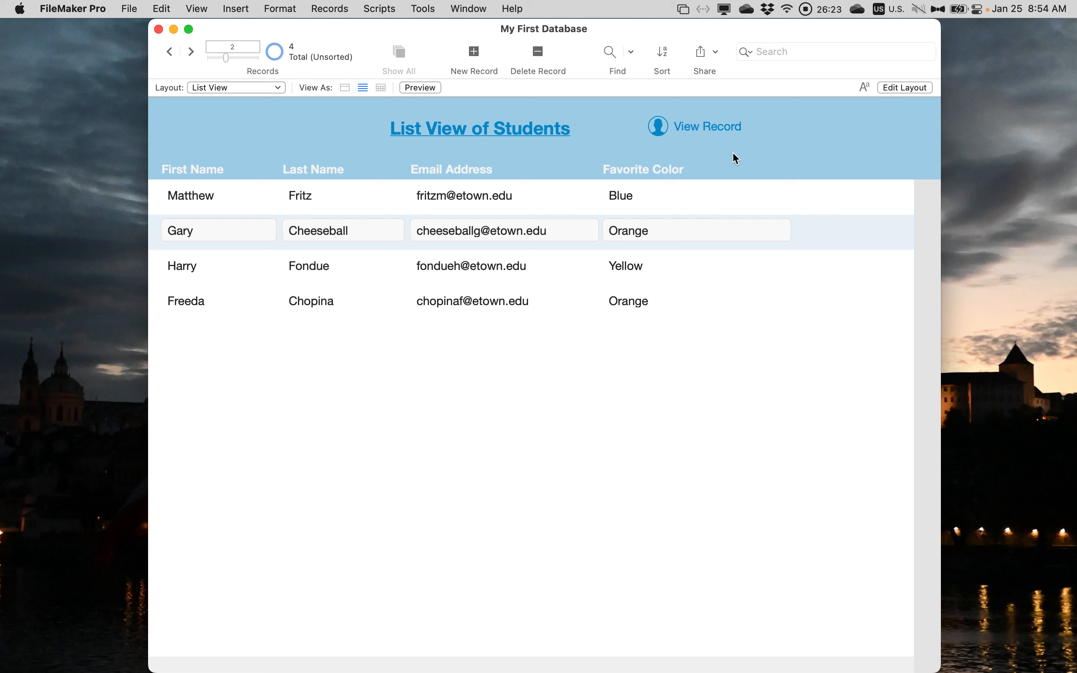
click(715, 130)
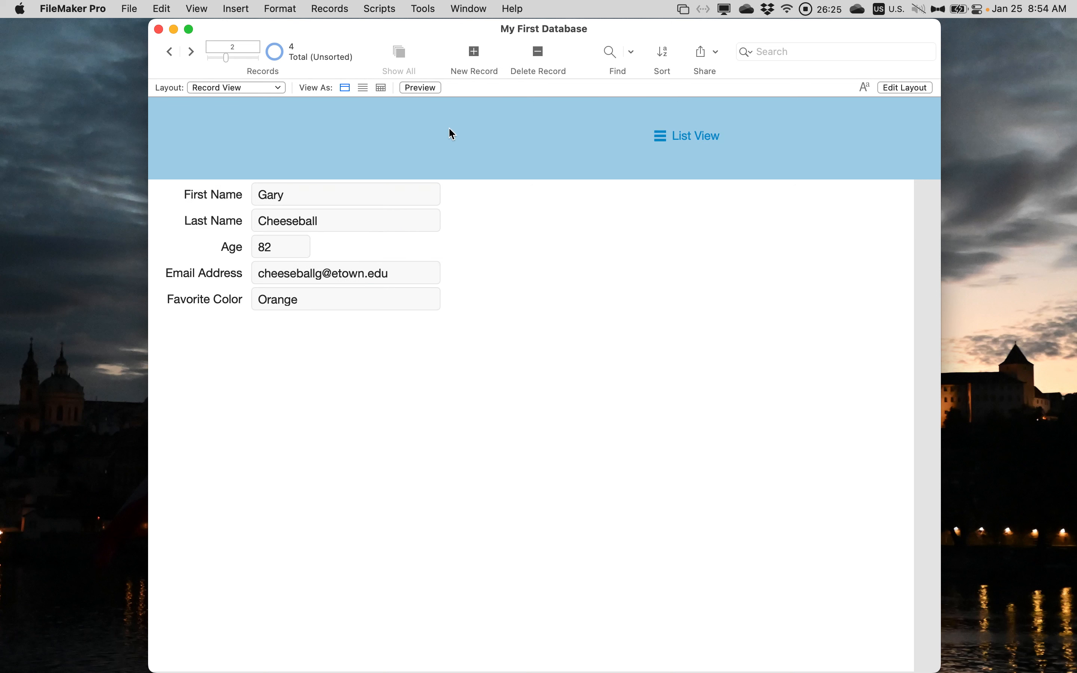
Step: In Layout mode, add a text box reading "Record View" in the middle of the Record View layout's top navigation part
key(cmd+l)
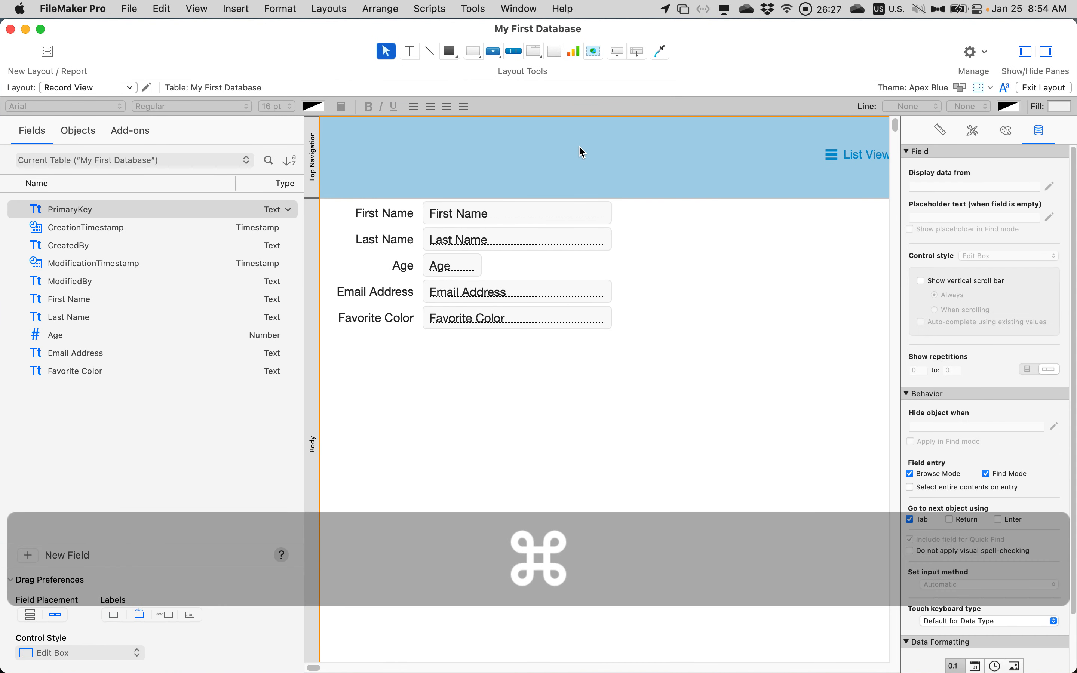
click(409, 51)
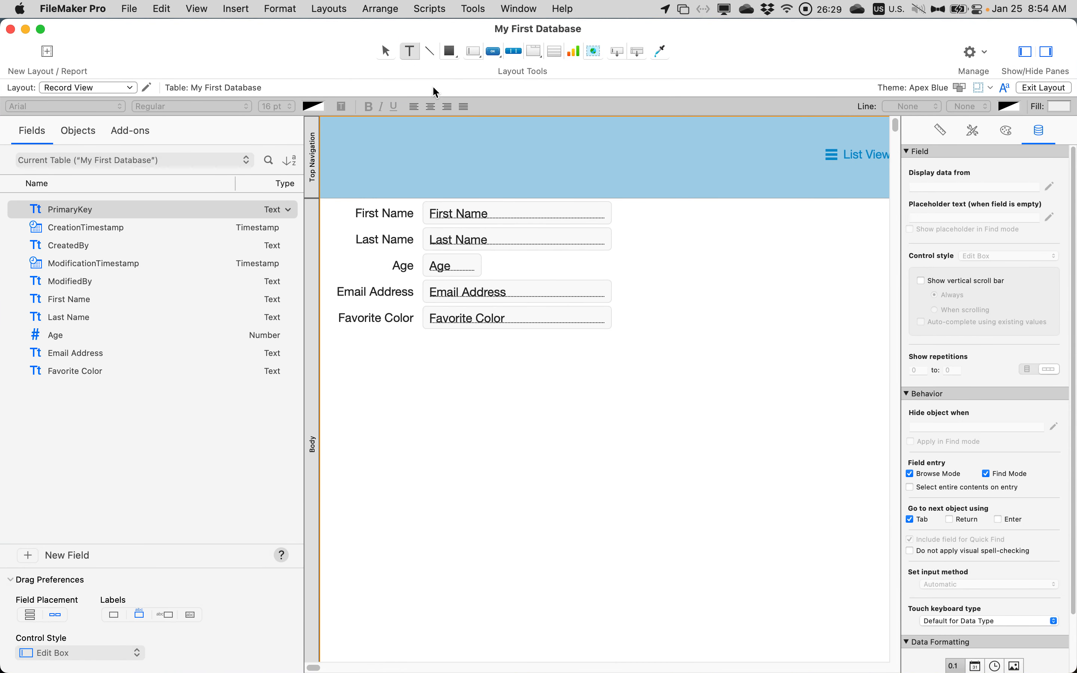
drag(531, 136, 738, 172)
text(R)
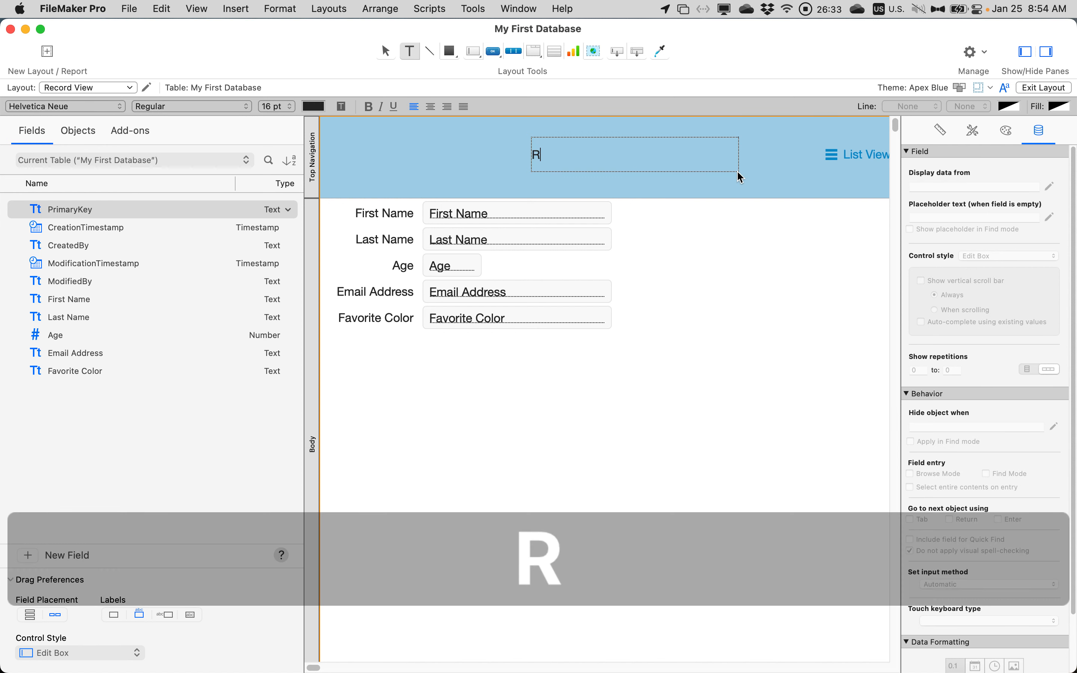
text(ecord View)
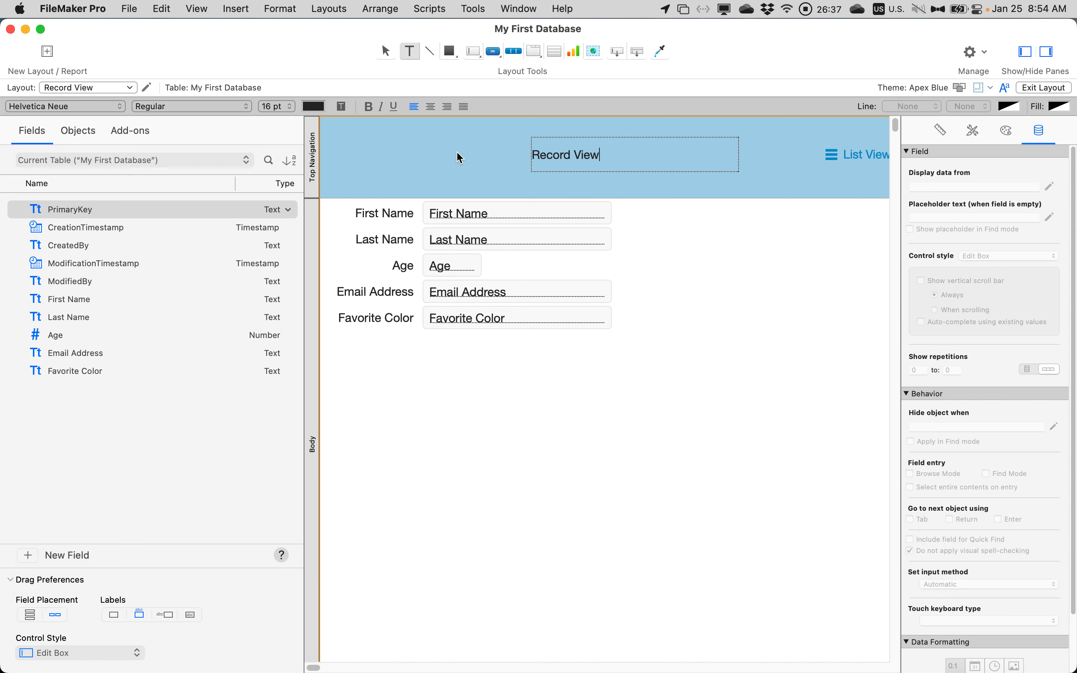
key(Escape)
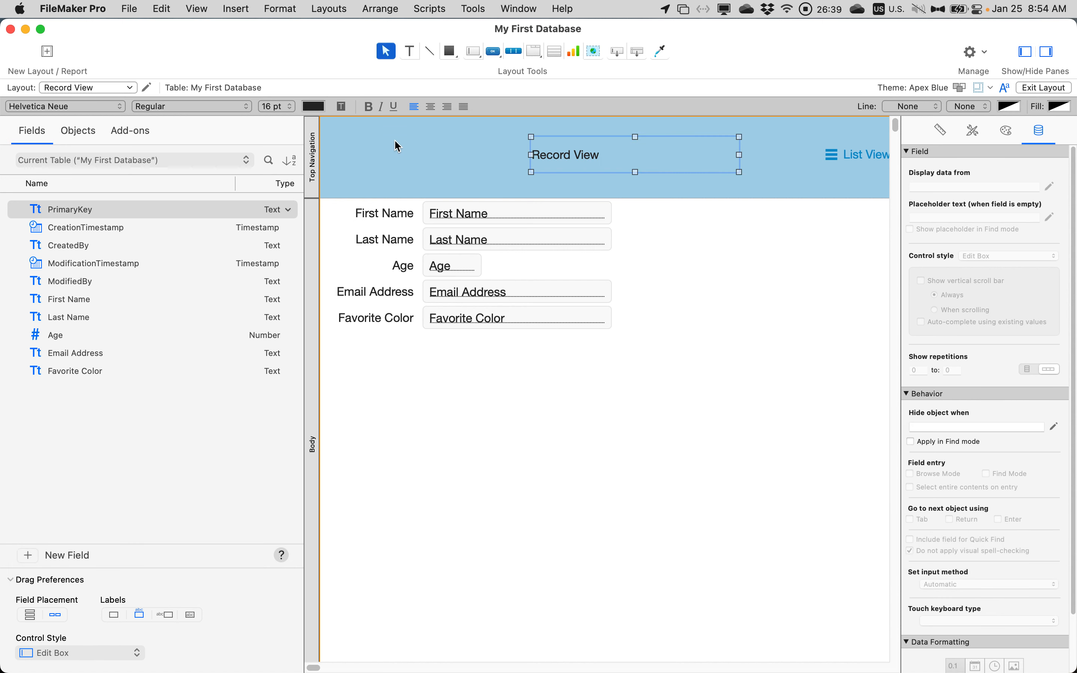
Step: Return to Browse mode and check the new Record View title while switching between both layouts with their header buttons
key(cmd+b)
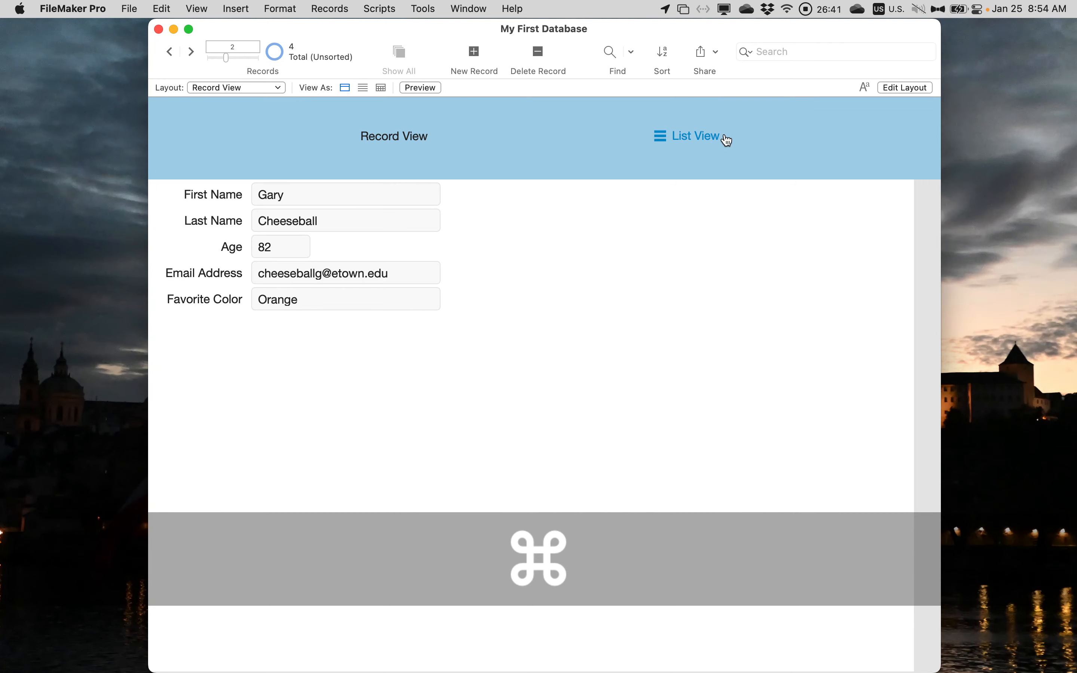
click(708, 138)
click(709, 130)
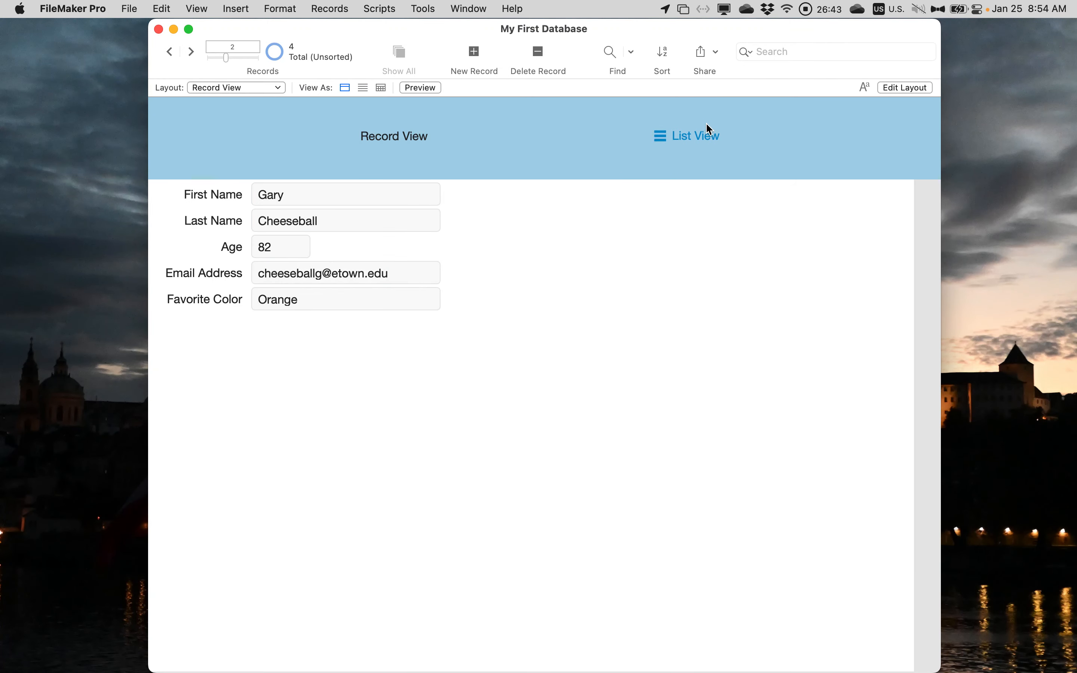
click(708, 135)
click(708, 131)
click(707, 130)
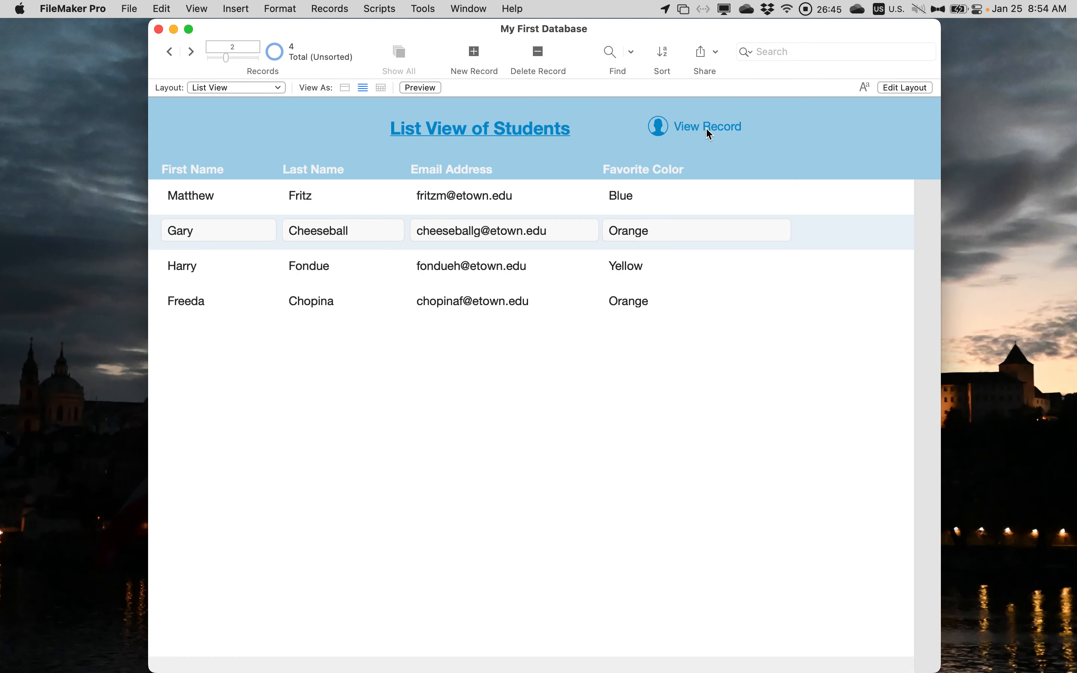
click(707, 130)
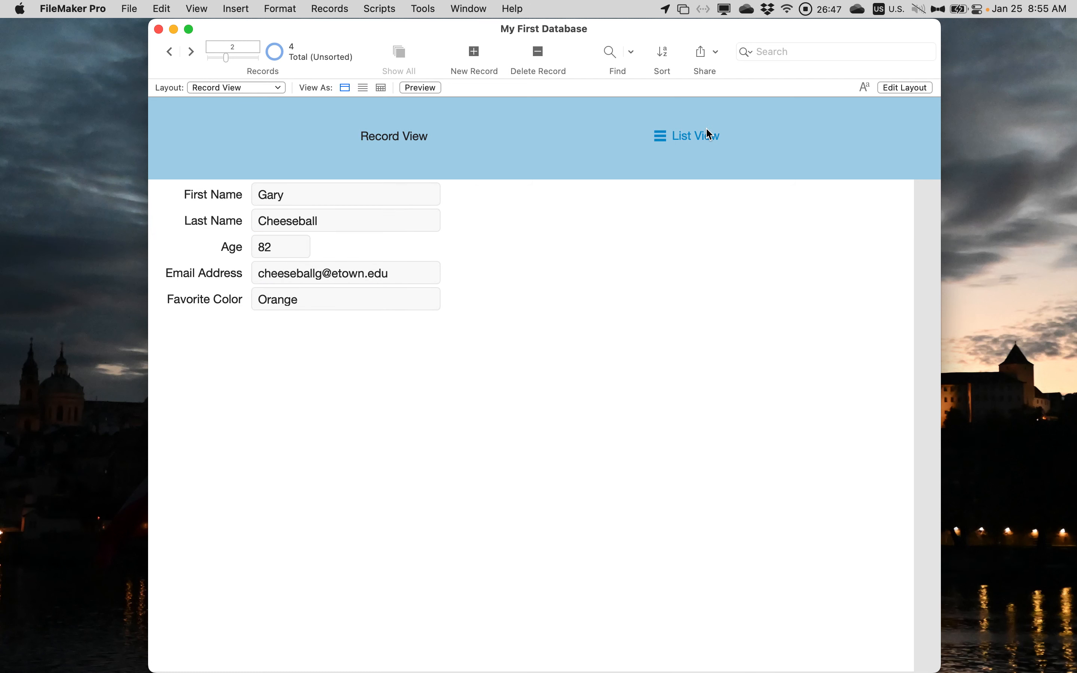